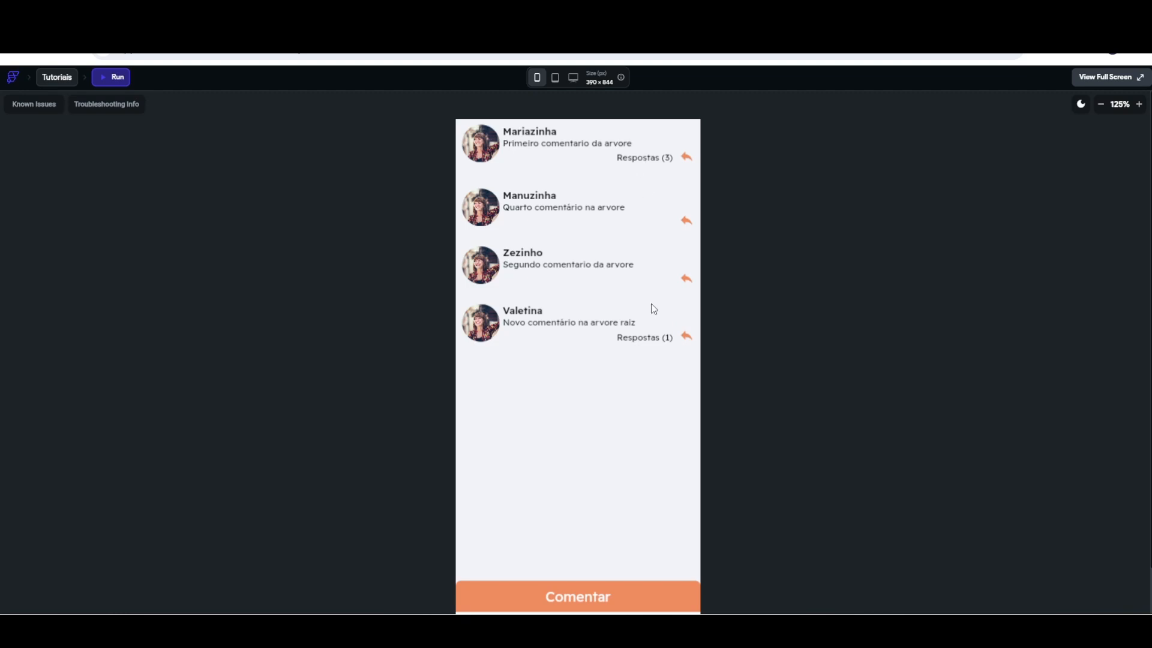
# - Expand and collapse the replies of the first and last comments in the running app
pyautogui.click(645, 157)
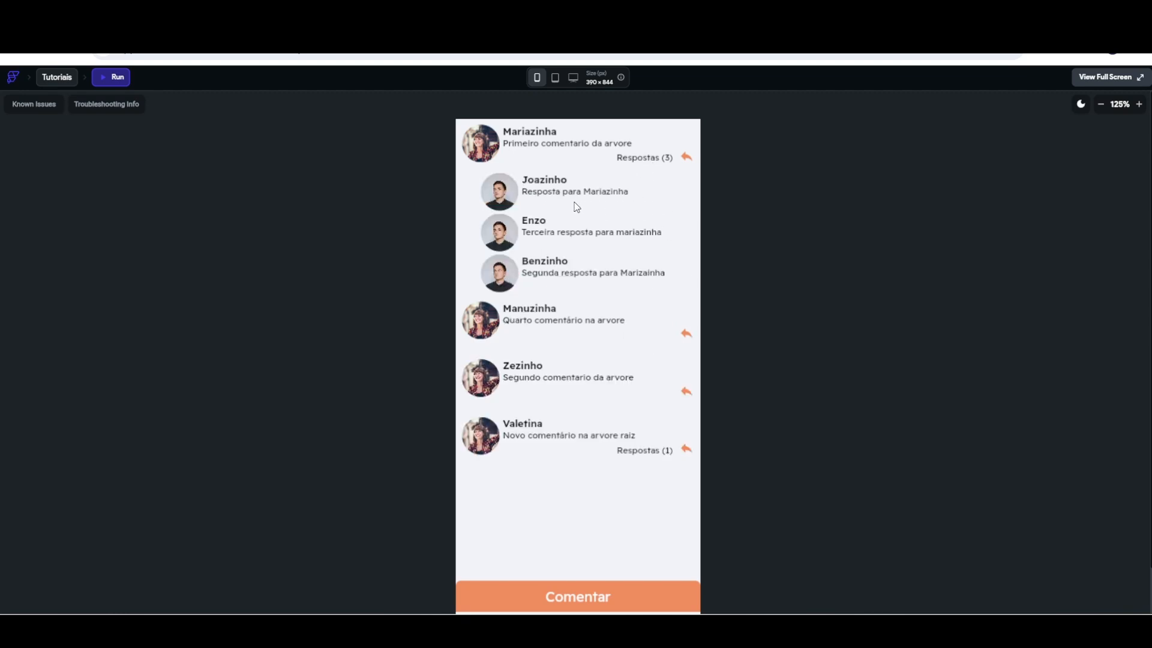
pyautogui.click(643, 454)
pyautogui.click(637, 455)
pyautogui.click(642, 158)
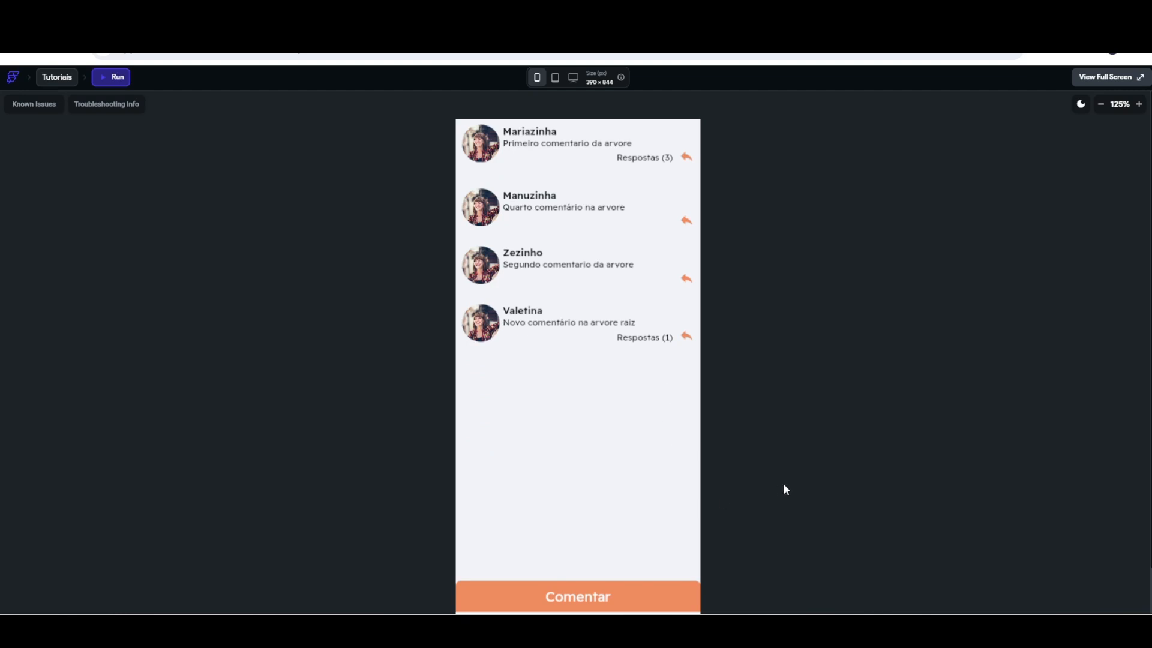
# - Post a new root comment with a commenter's name and the text "novo comentario na raiz"
pyautogui.scroll(-1, 648, 548)
pyautogui.click(607, 541)
pyautogui.click(572, 415)
pyautogui.write('zezinho')
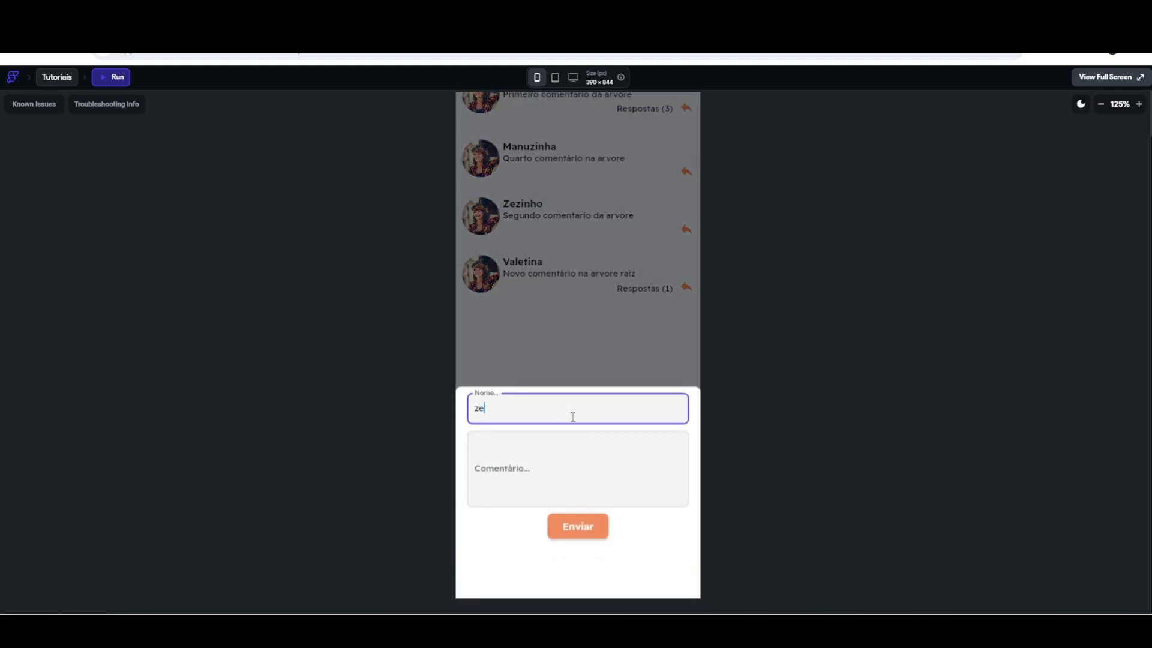
pyautogui.click(559, 472)
pyautogui.write('no')
pyautogui.press('BackSpace')
pyautogui.write('ovo comentario na raiz')
pyautogui.click(585, 541)
pyautogui.scroll(1, 721, 422)
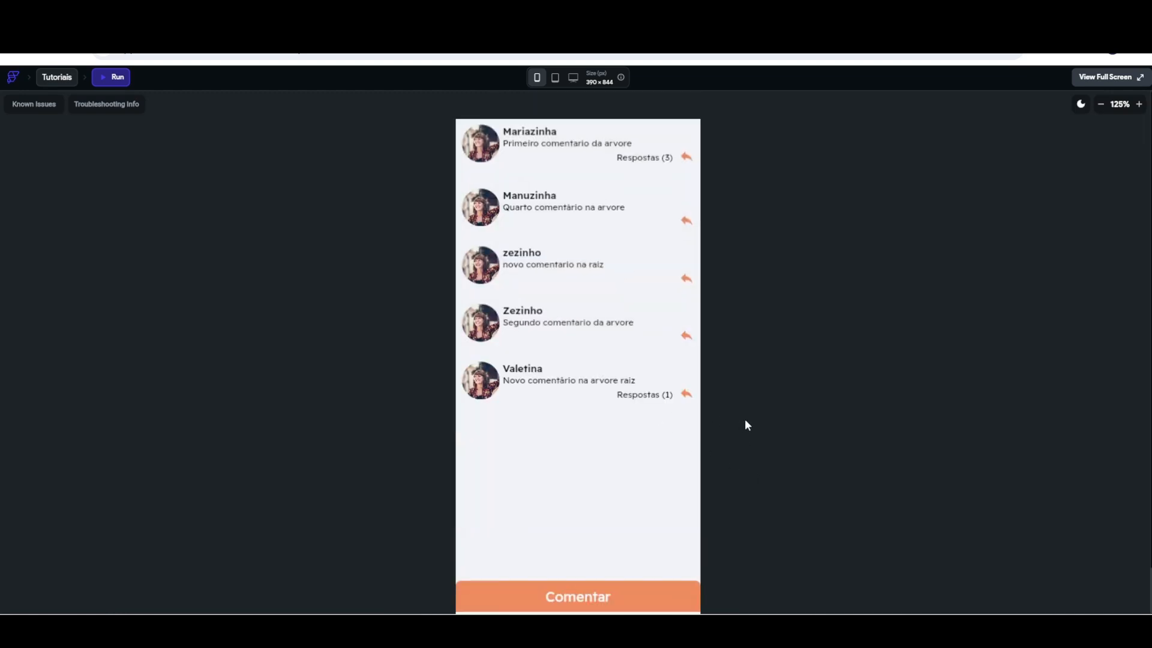
# - Post a reply to the "novo comentario na raiz" comment, entering the replier's name and a text saying it answers that commenter
pyautogui.click(686, 279)
pyautogui.click(535, 456)
pyautogui.write('luluzinha')
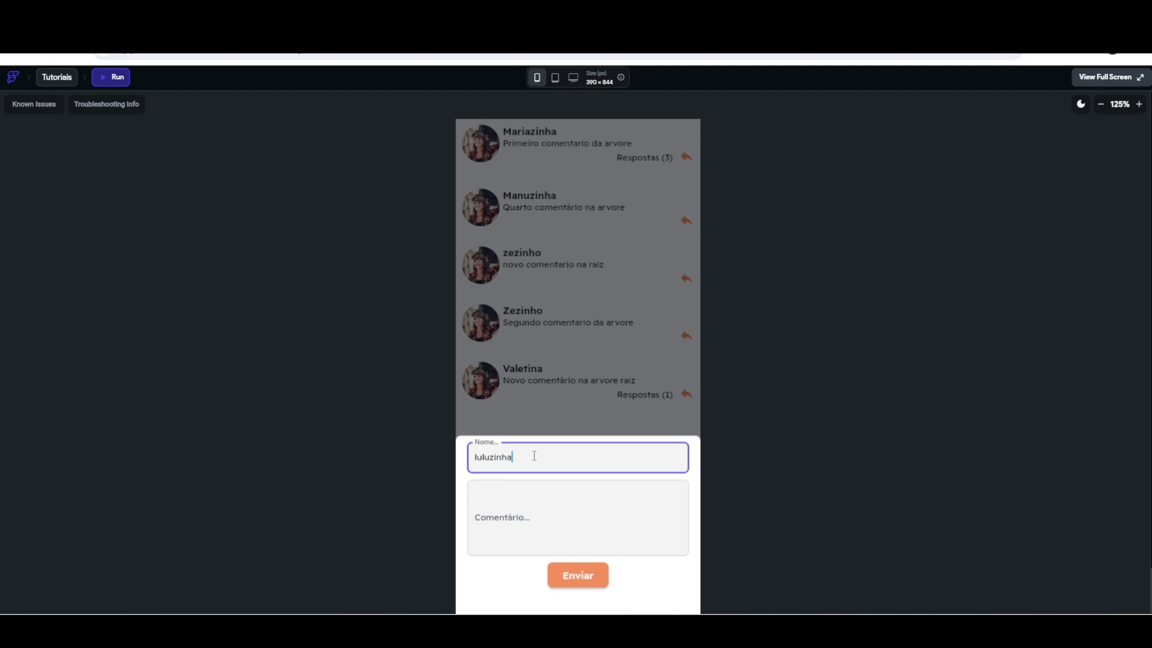
pyautogui.click(571, 499)
pyautogui.write('respo')
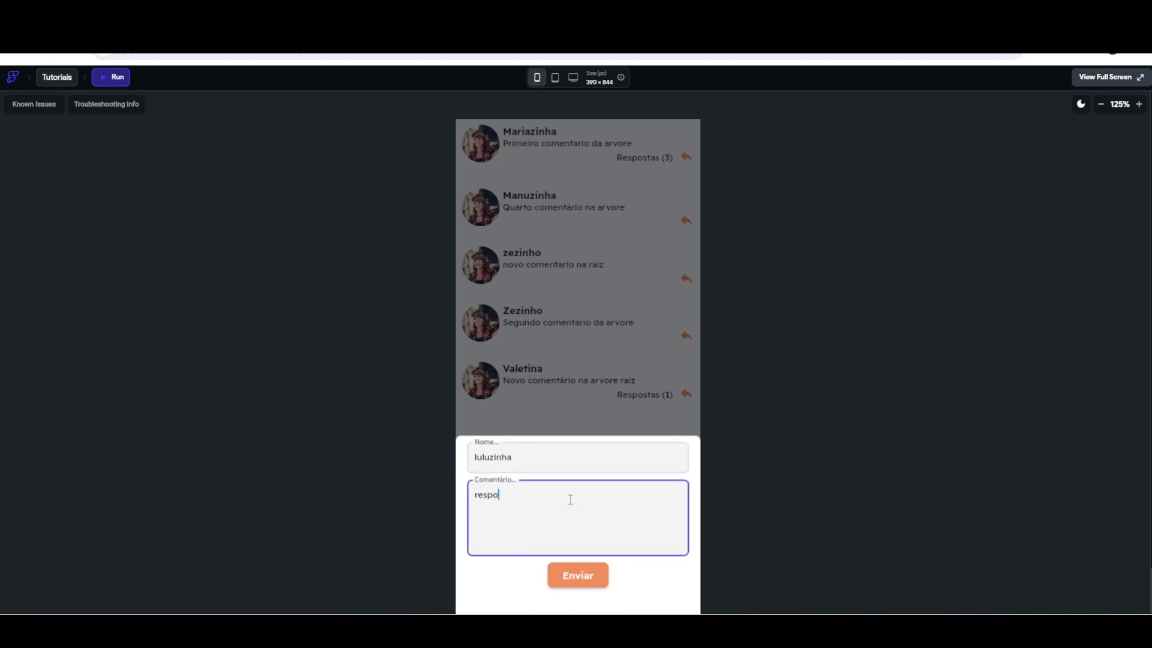
pyautogui.write('ndendo o zezinho')
pyautogui.click(586, 577)
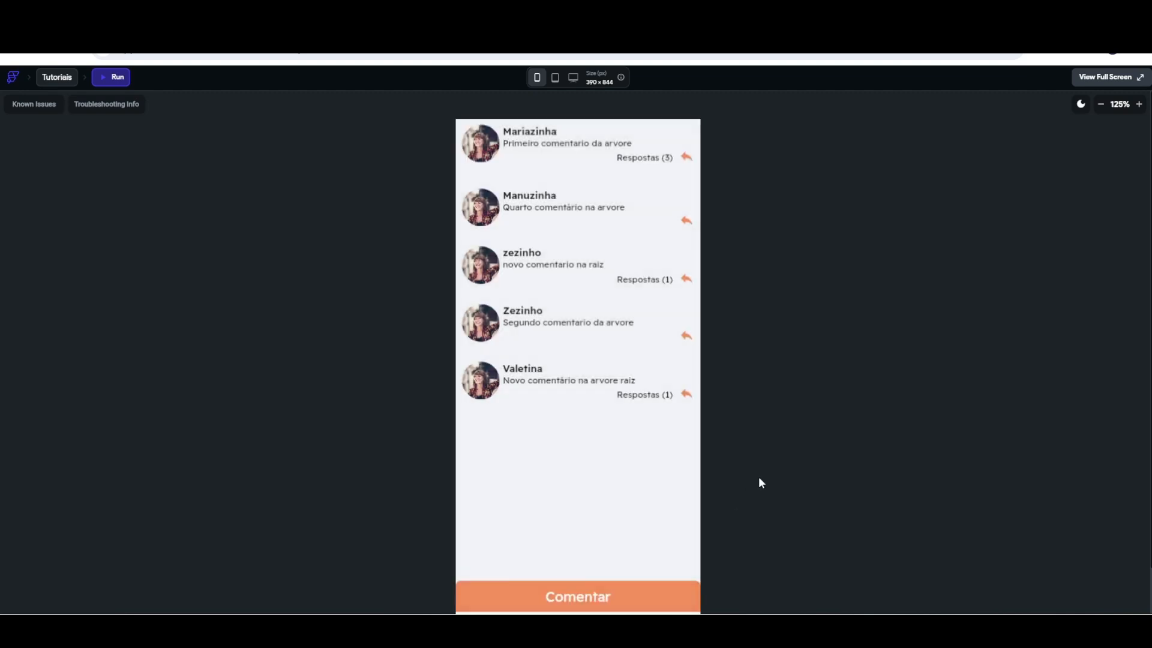
# - Examine the replies under "novo comentario na raiz", collapse them, and expand the replies of the first comment
pyautogui.click(639, 281)
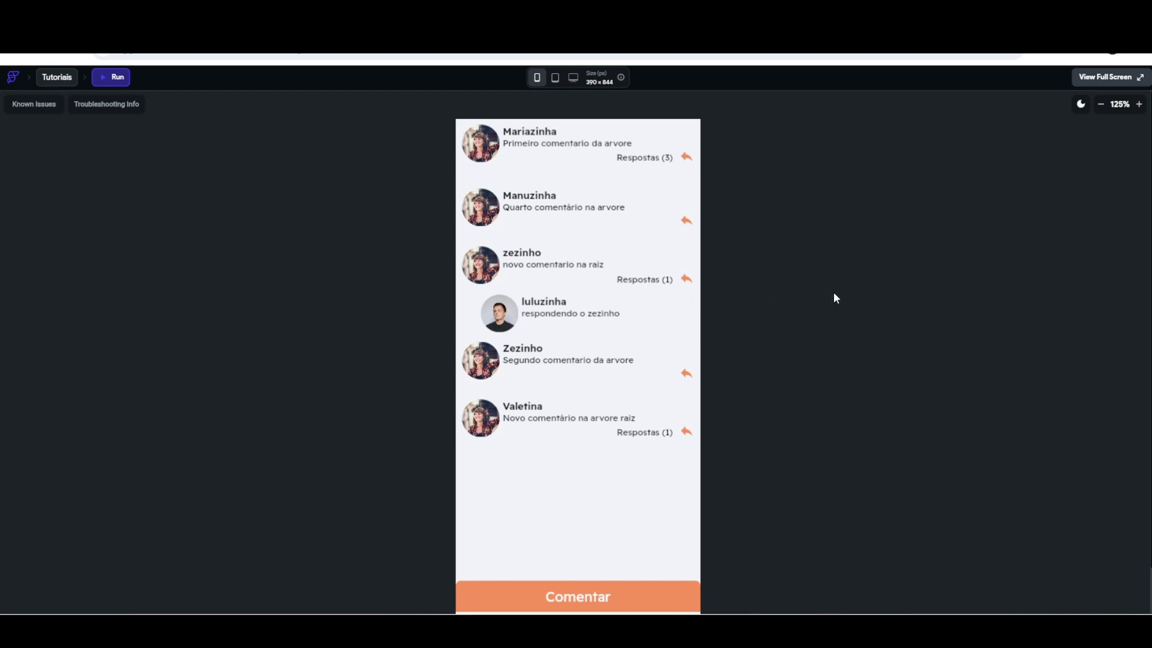
pyautogui.scroll(-1, 837, 298)
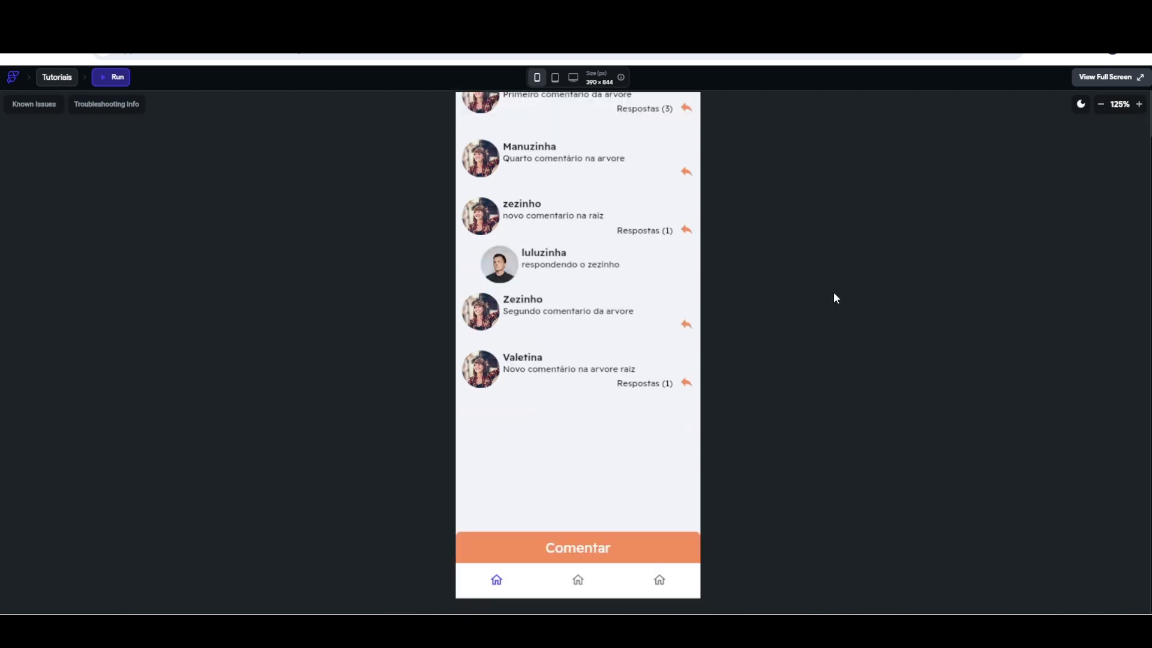
pyautogui.click(632, 232)
pyautogui.scroll(1, 780, 291)
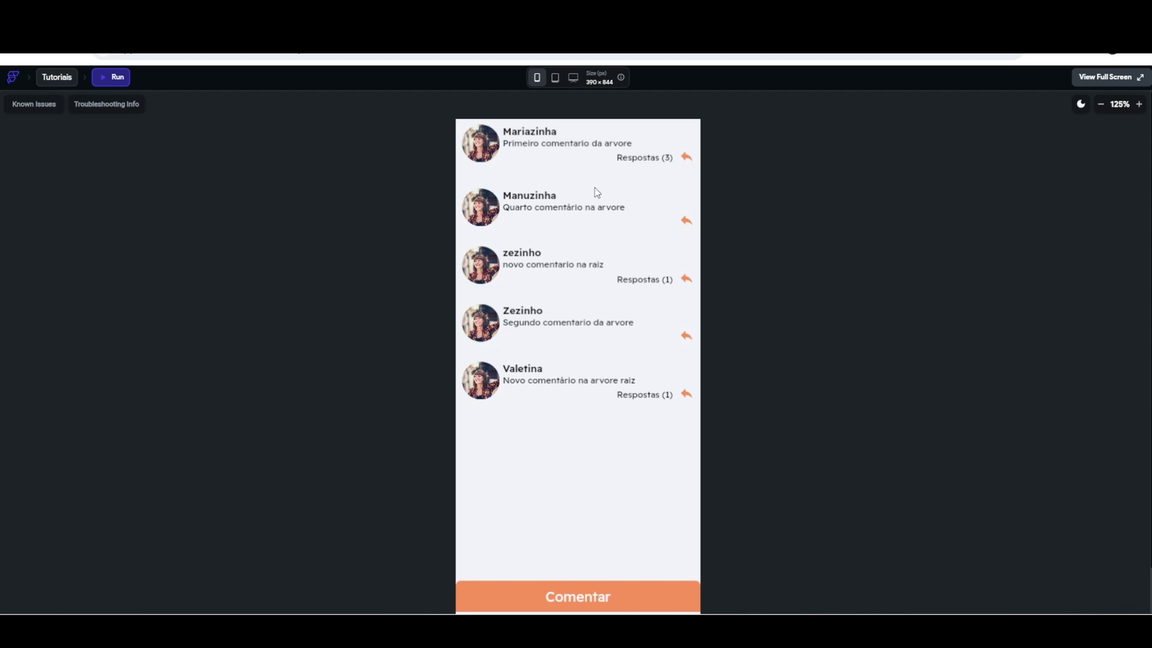
pyautogui.scroll(-2, 770, 298)
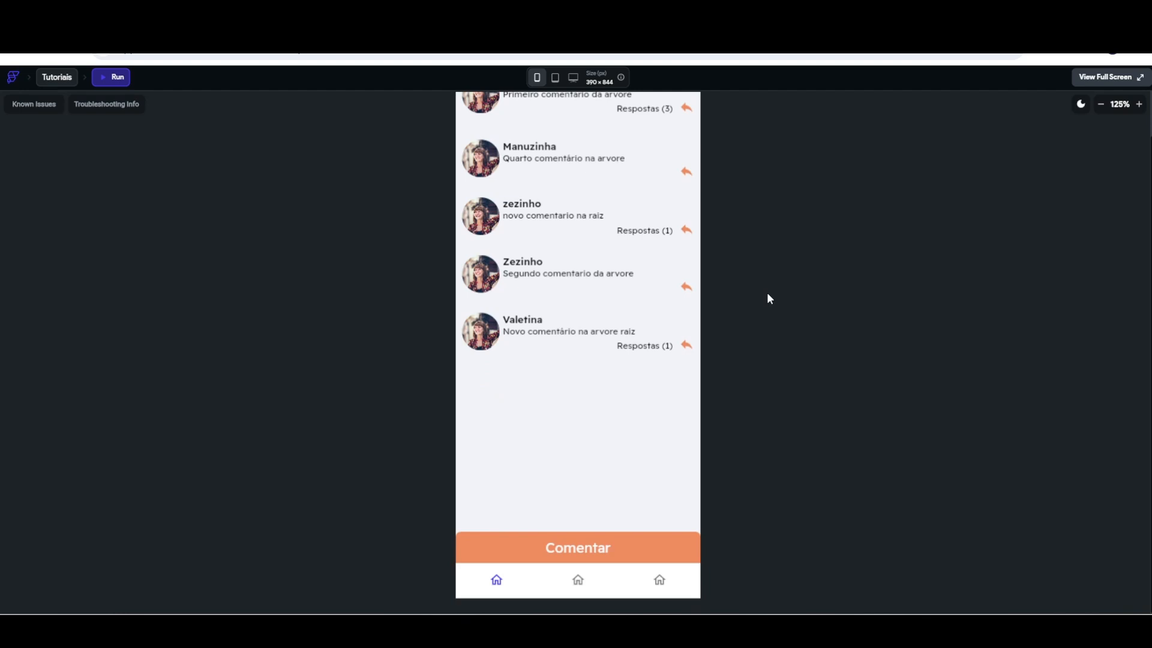
pyautogui.scroll(2, 768, 294)
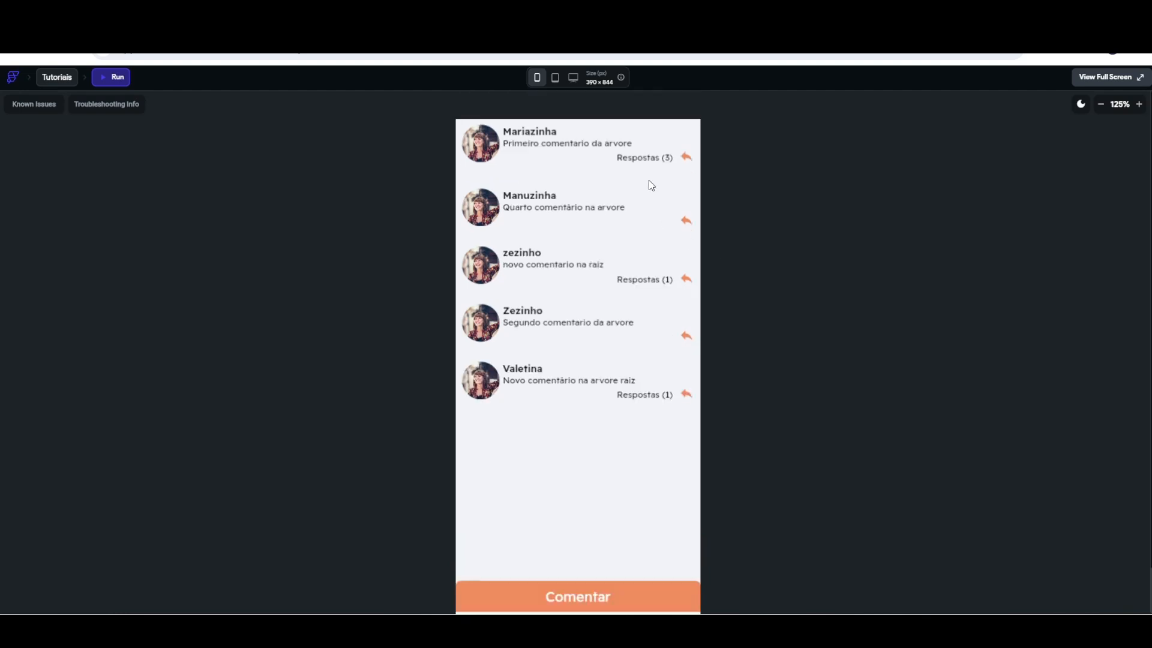
pyautogui.click(643, 165)
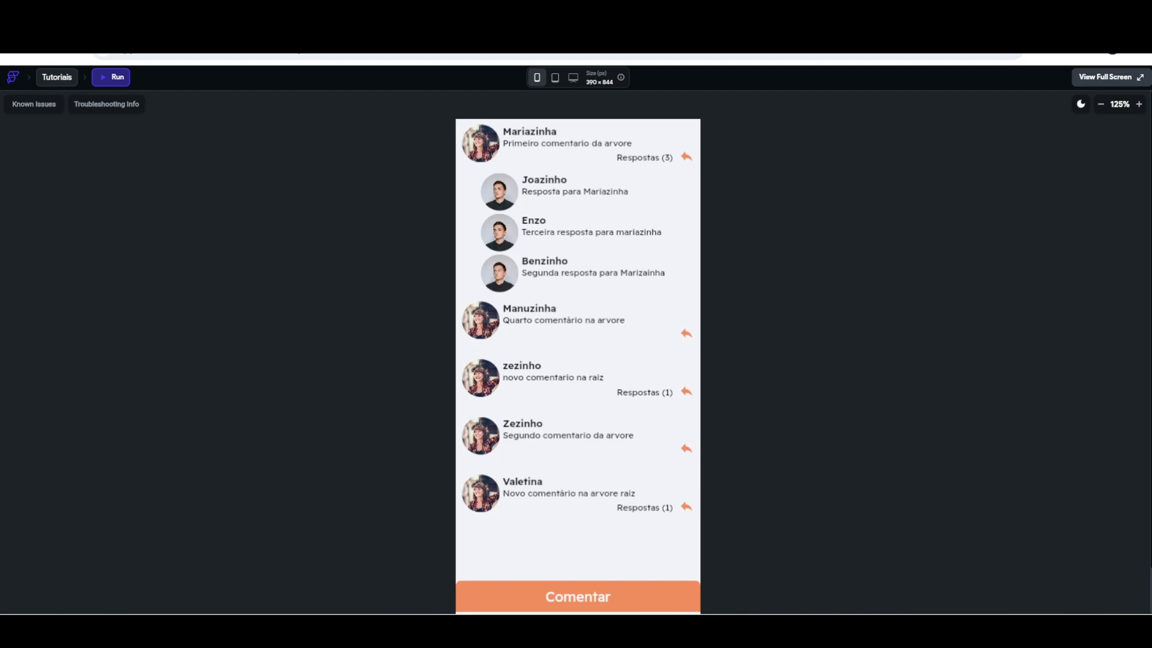
# - Switch to the FlutterFlow editor, open the widget1 page and enlarge the widget tree area
pyautogui.moveTo(359, 630)
pyautogui.click(359, 558)
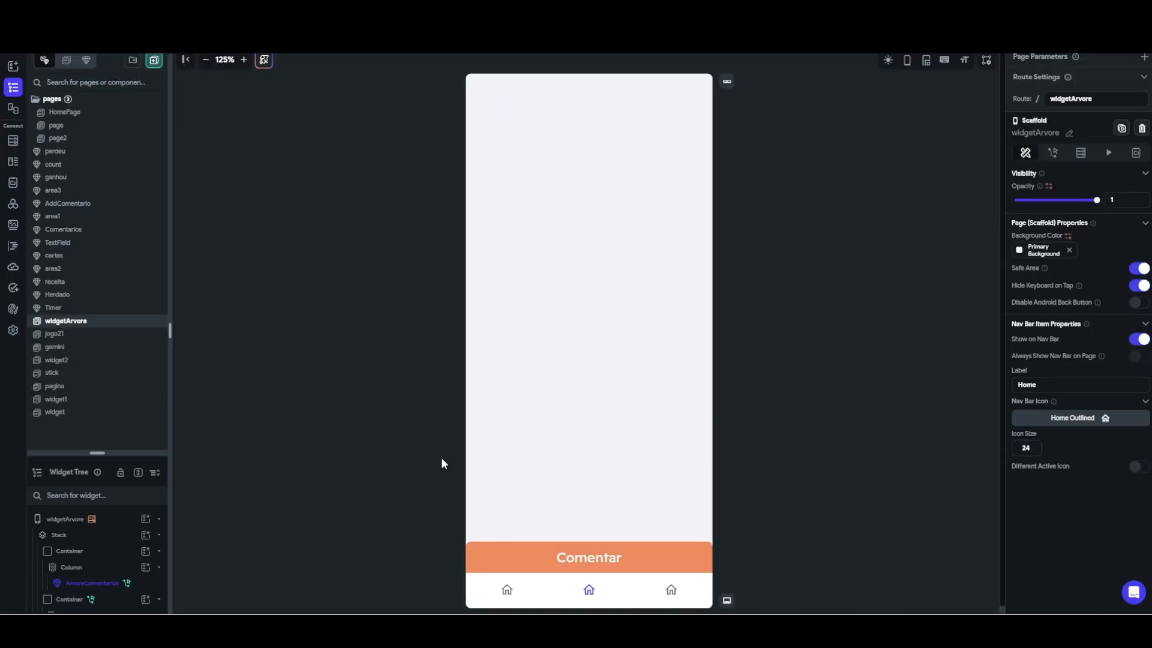
pyautogui.click(55, 401)
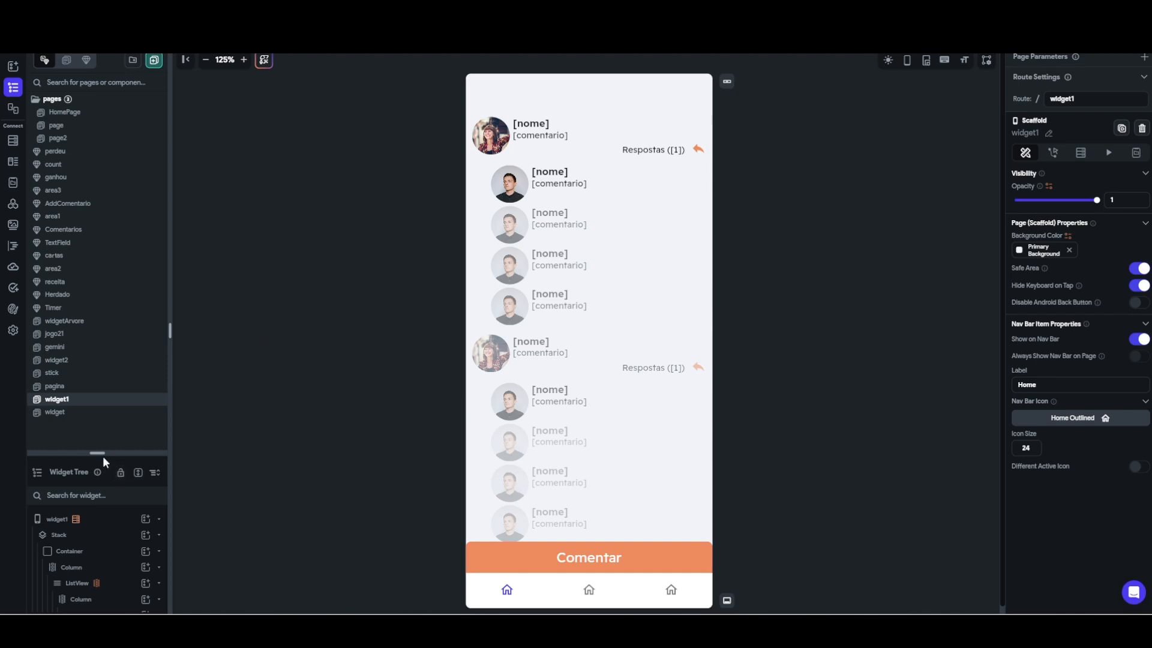
pyautogui.moveTo(101, 455); pyautogui.dragTo(133, 228)
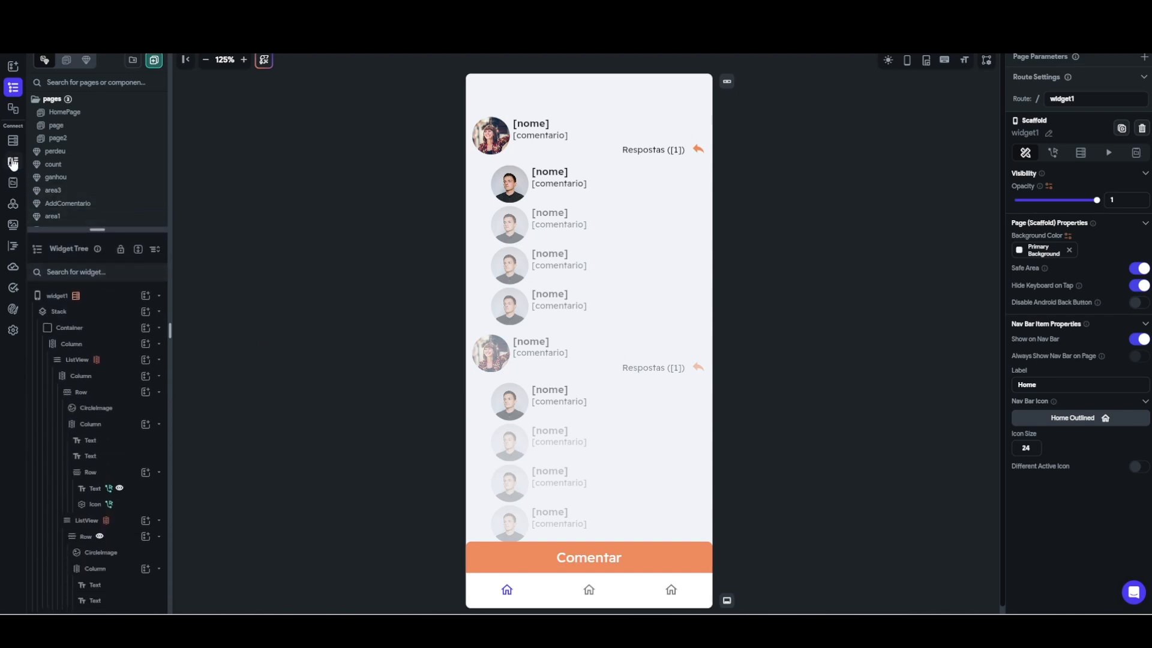
# - Examine the field schema of the comentarios Firestore collection and return to the widget1 page
pyautogui.click(12, 144)
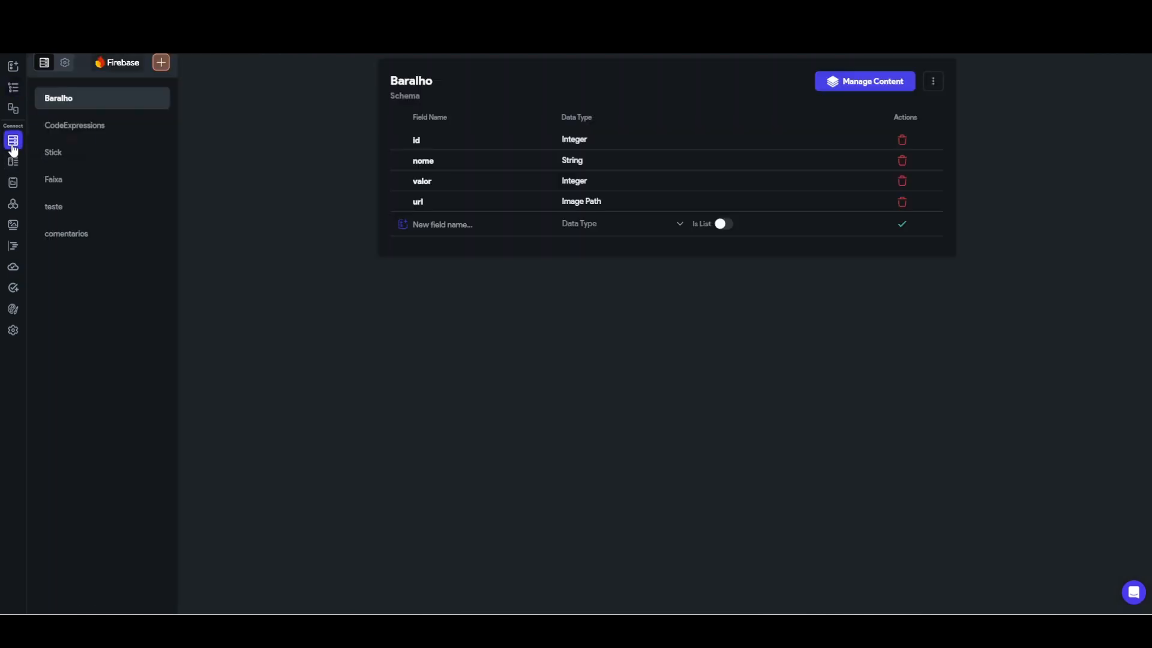
pyautogui.click(74, 237)
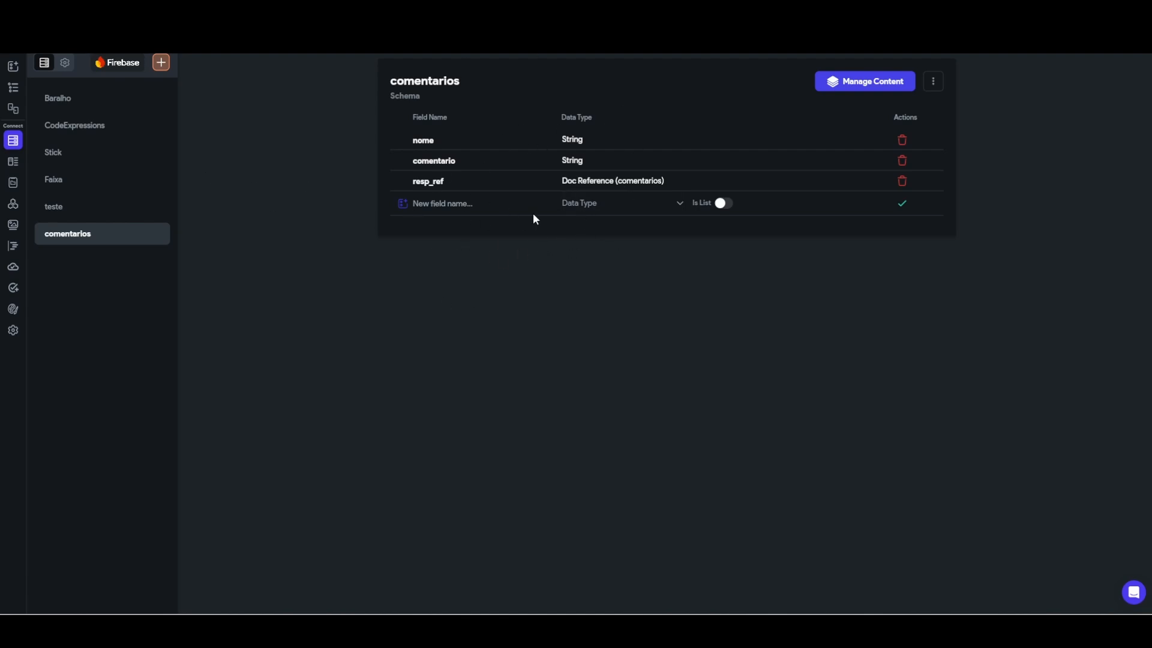
pyautogui.click(12, 89)
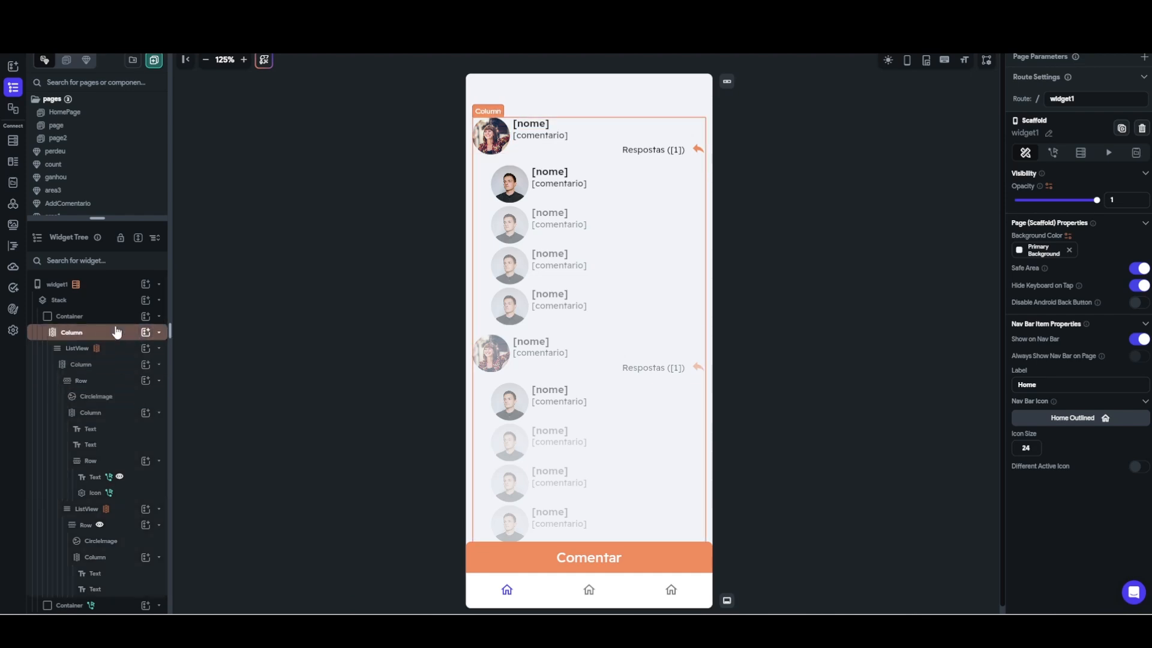
# - Review the backend query settings of the widget1 page for the comentarios collection, including its filters, ordering and single time query option
pyautogui.click(104, 293)
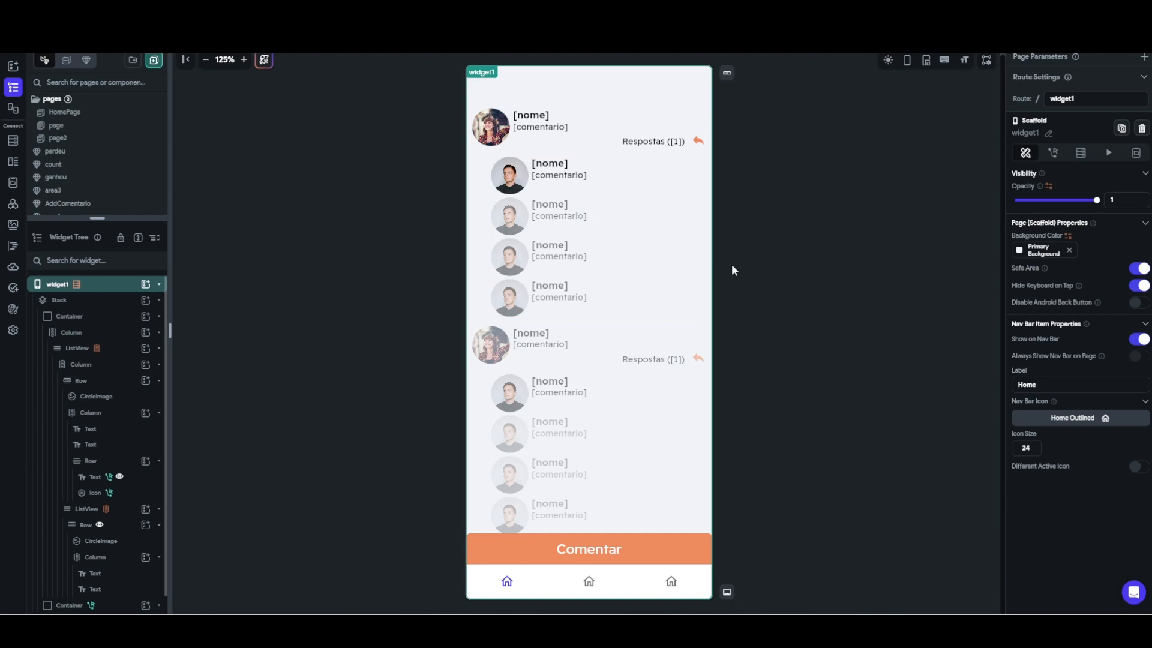
pyautogui.click(1076, 157)
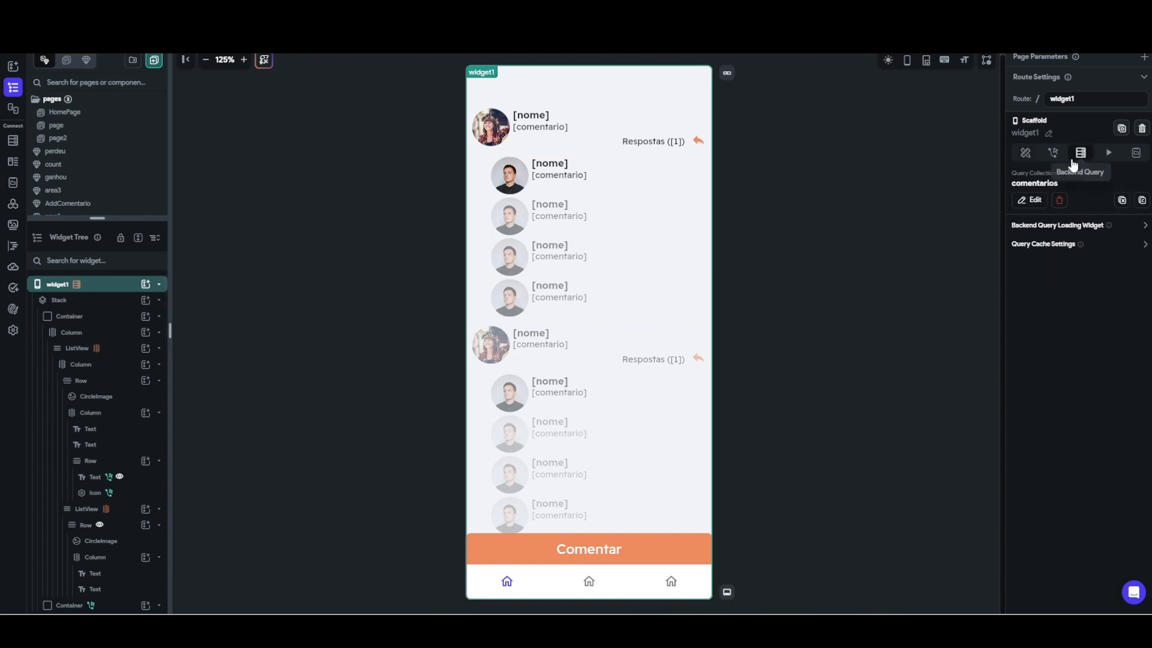
pyautogui.click(1031, 200)
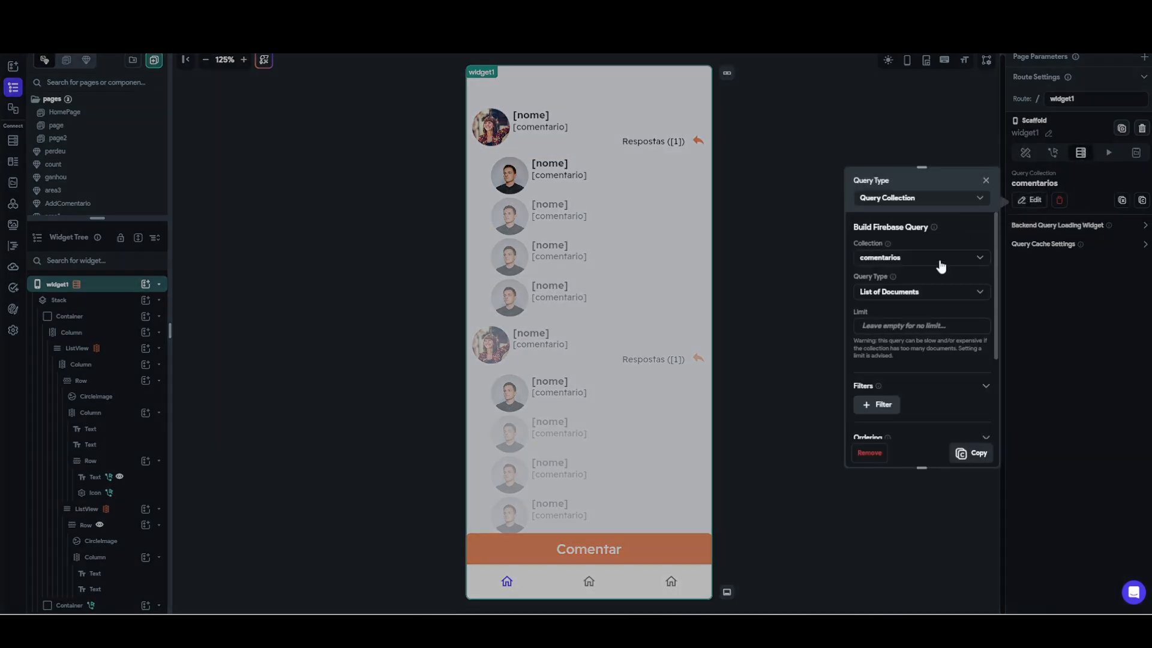
pyautogui.scroll(-2, 927, 256)
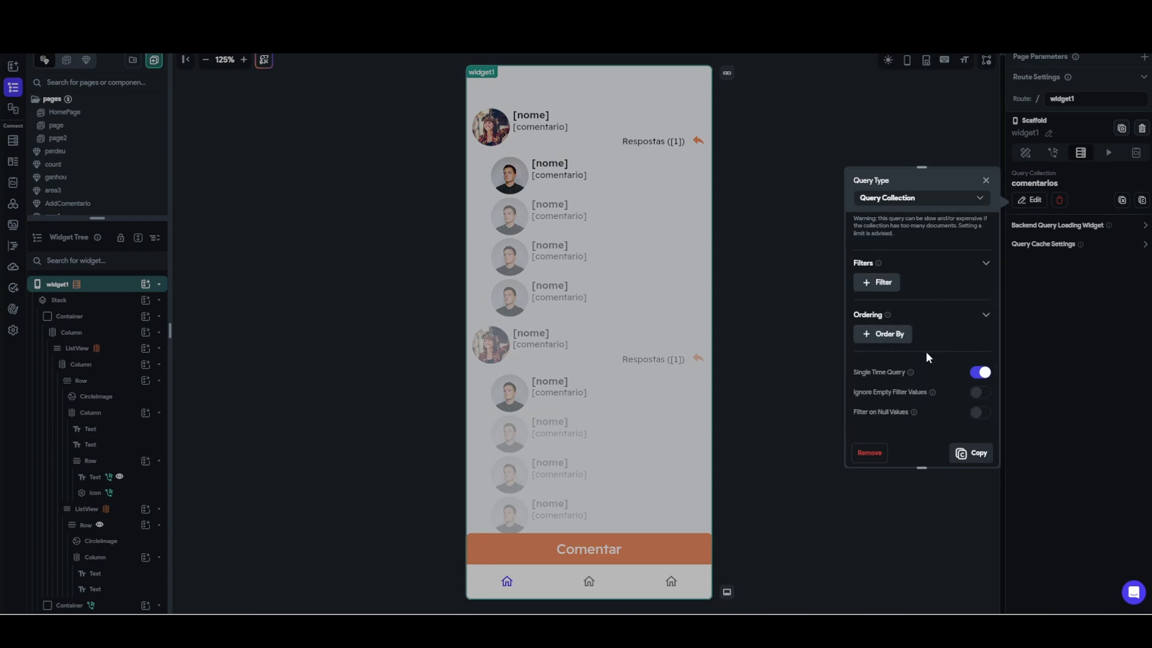
pyautogui.scroll(2, 937, 370)
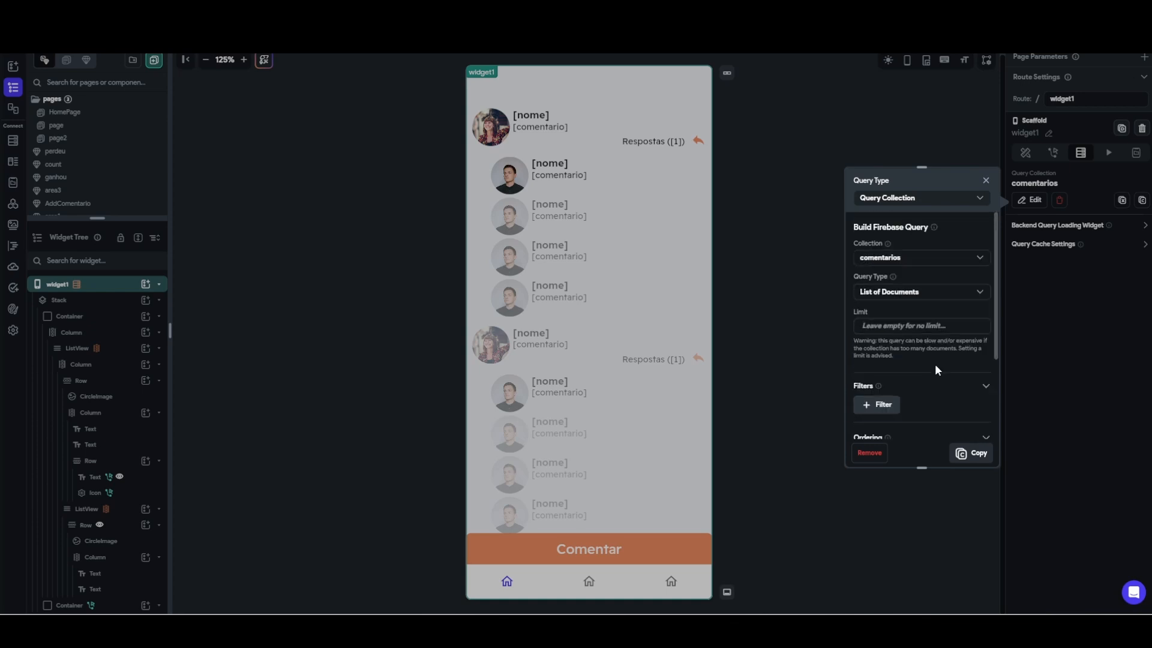
pyautogui.scroll(-2, 936, 370)
pyautogui.scroll(2, 937, 370)
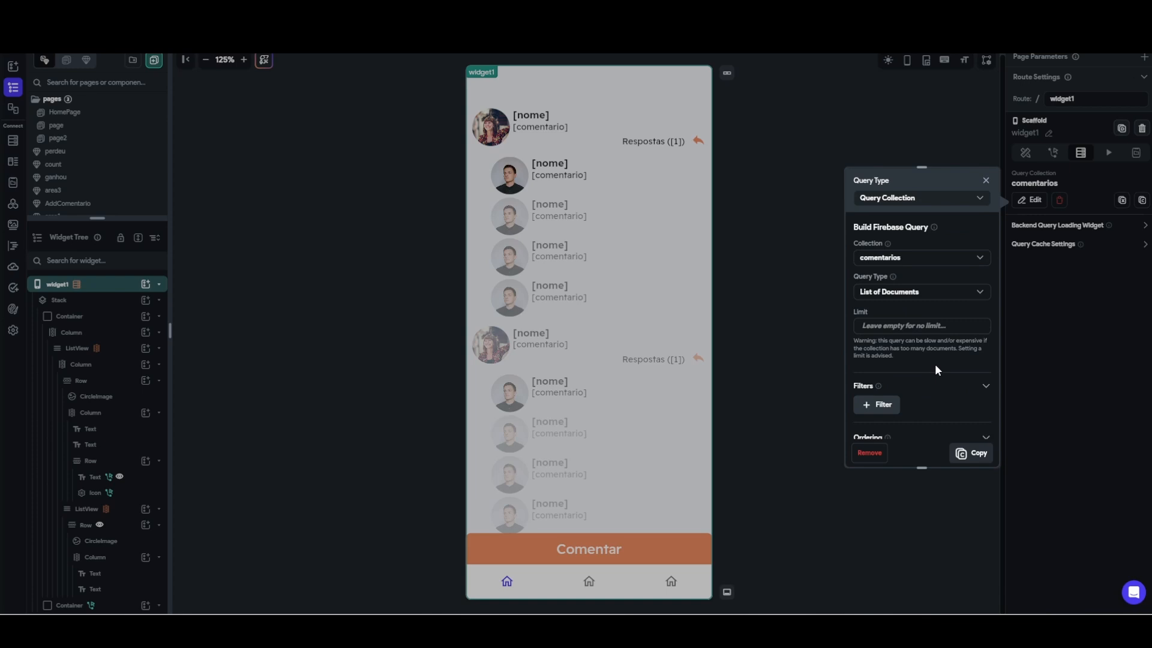
pyautogui.click(986, 180)
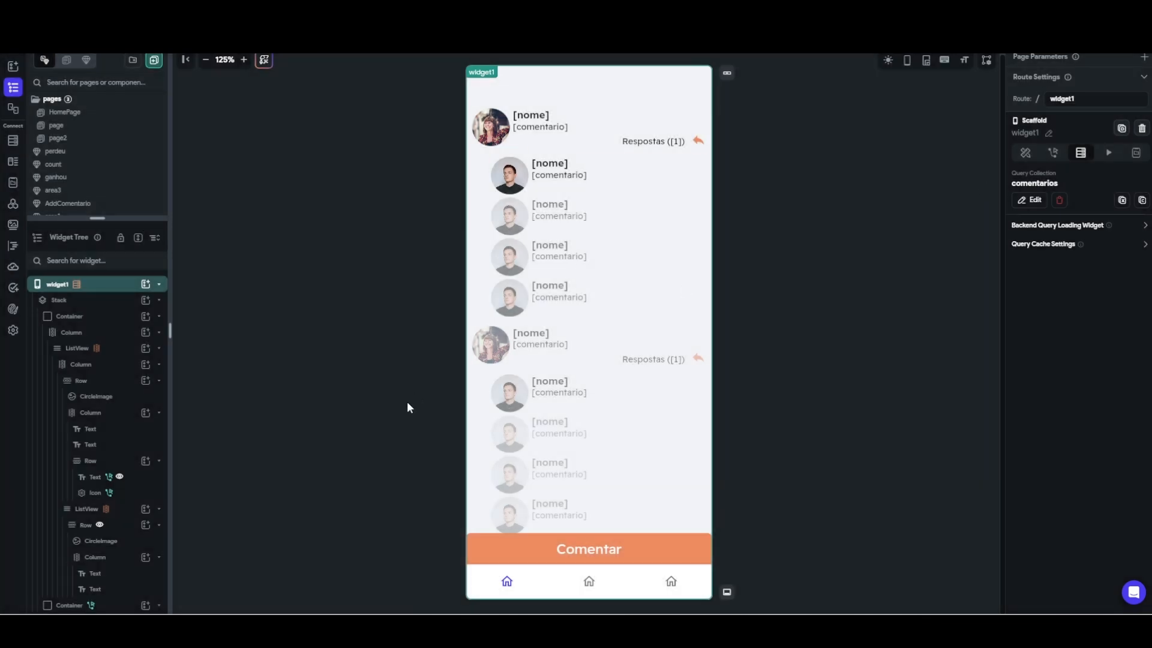
# - Review the outer ListView's raiz children variable and the resp_ref condition that filters its comentarios documents
pyautogui.click(76, 349)
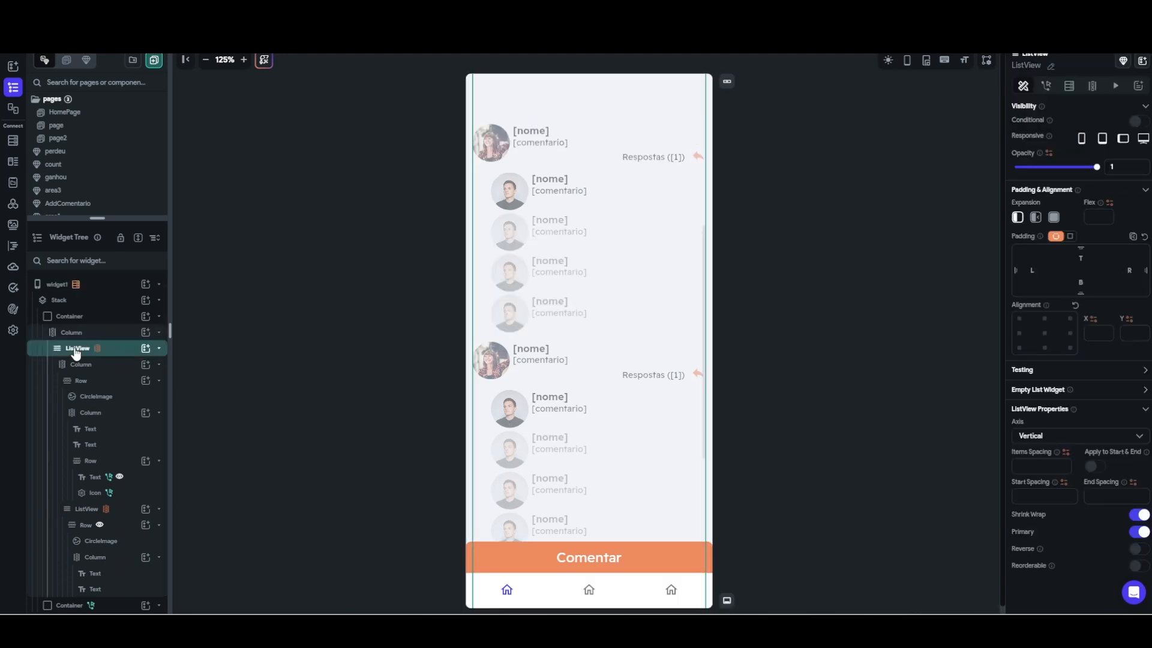
pyautogui.click(1093, 86)
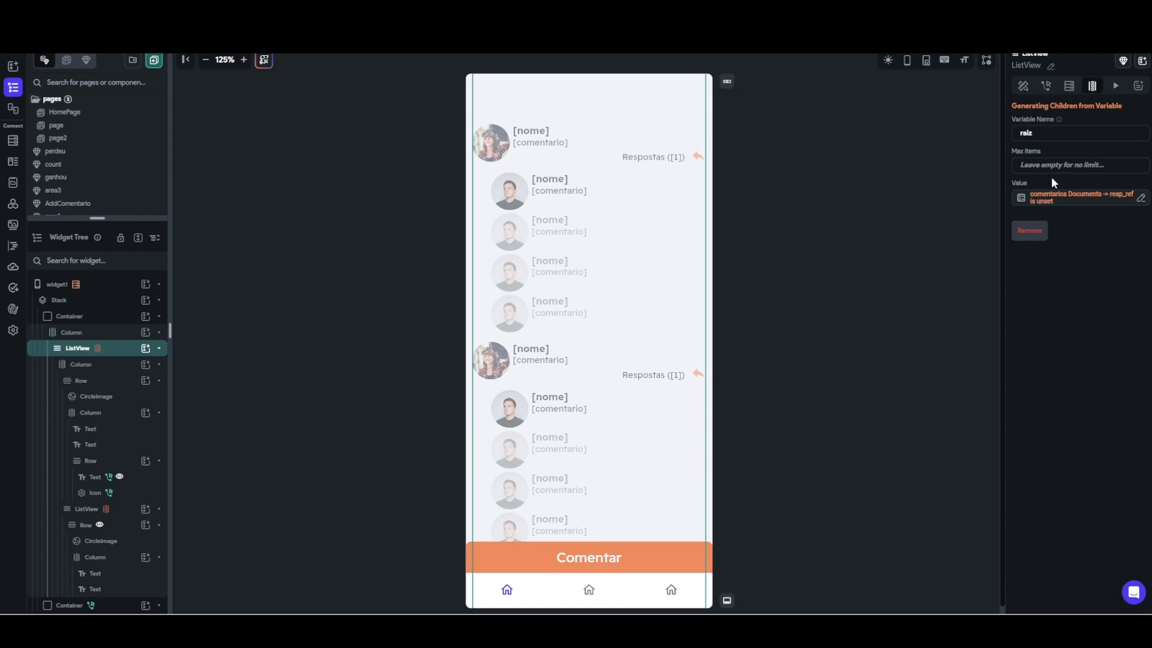
pyautogui.click(1022, 199)
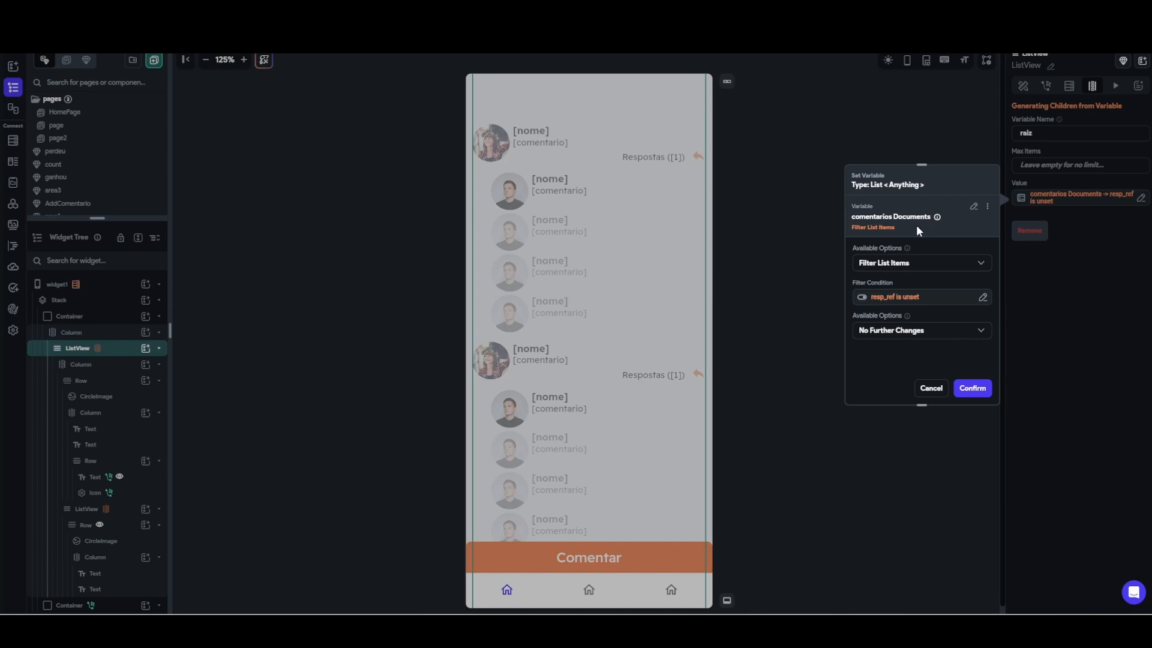
pyautogui.click(911, 298)
pyautogui.click(744, 361)
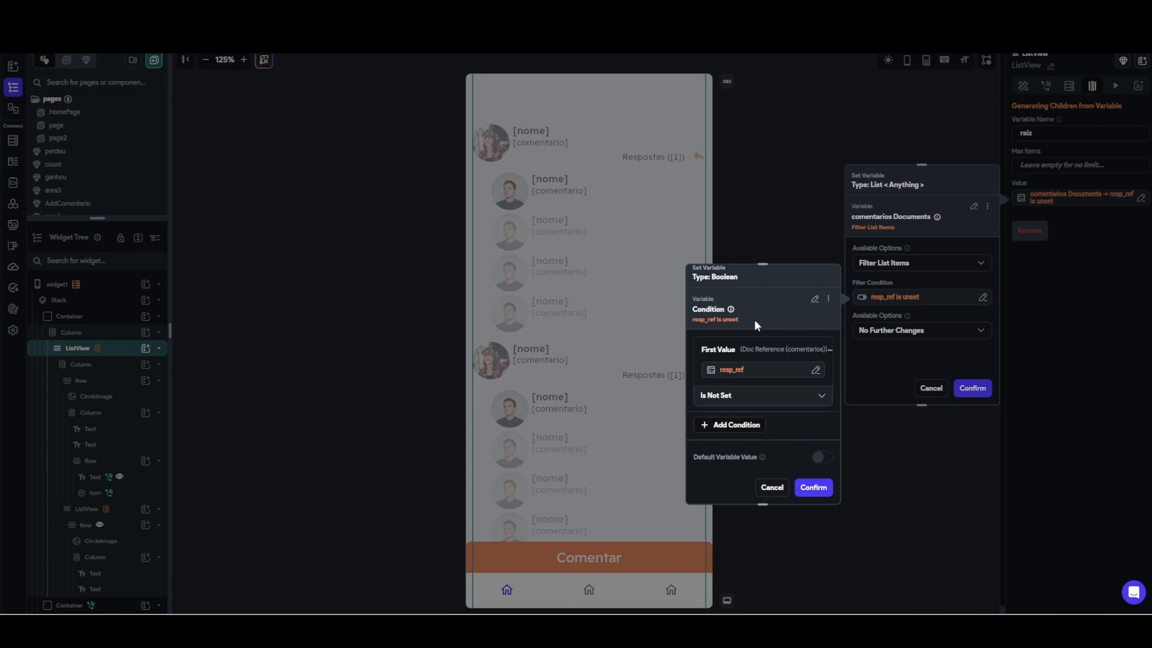
pyautogui.click(812, 489)
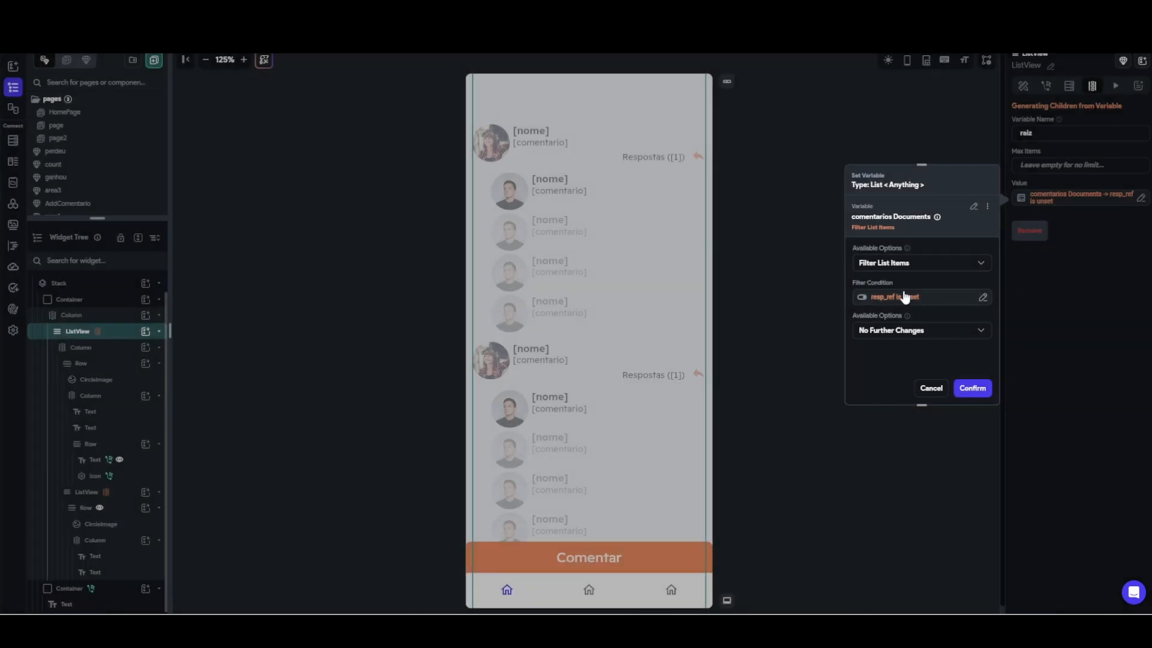
pyautogui.click(980, 387)
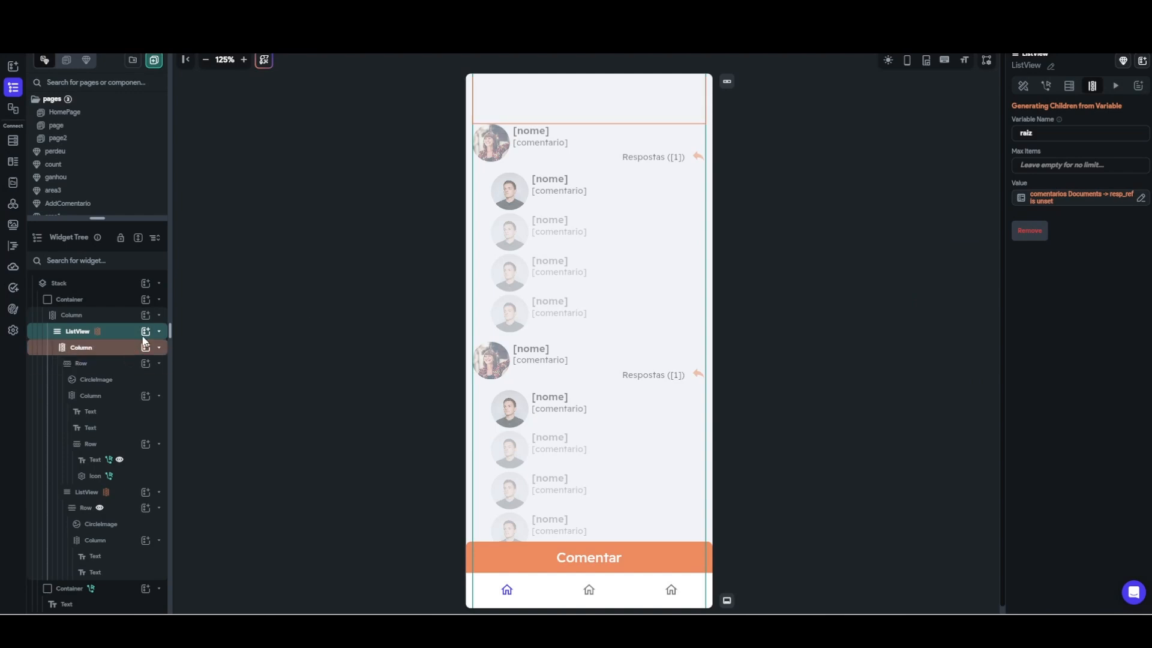
# - Review the nested replies ListView's resp children variable and both values of its resp_ref equals Reference filter condition
pyautogui.click(98, 497)
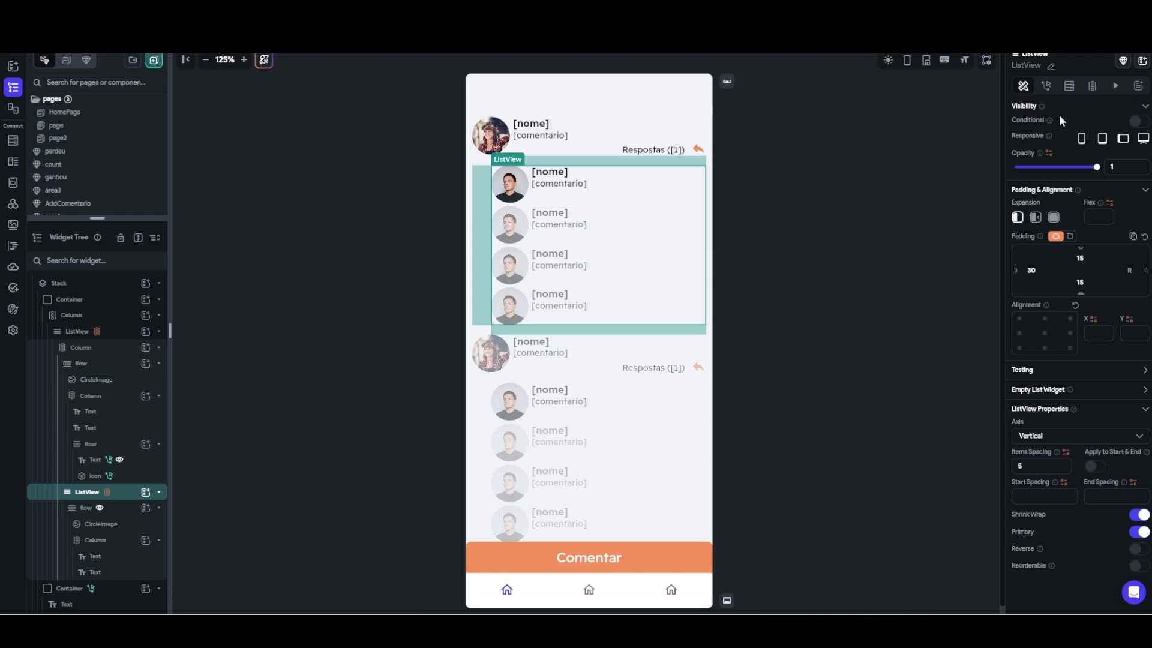
pyautogui.click(1092, 89)
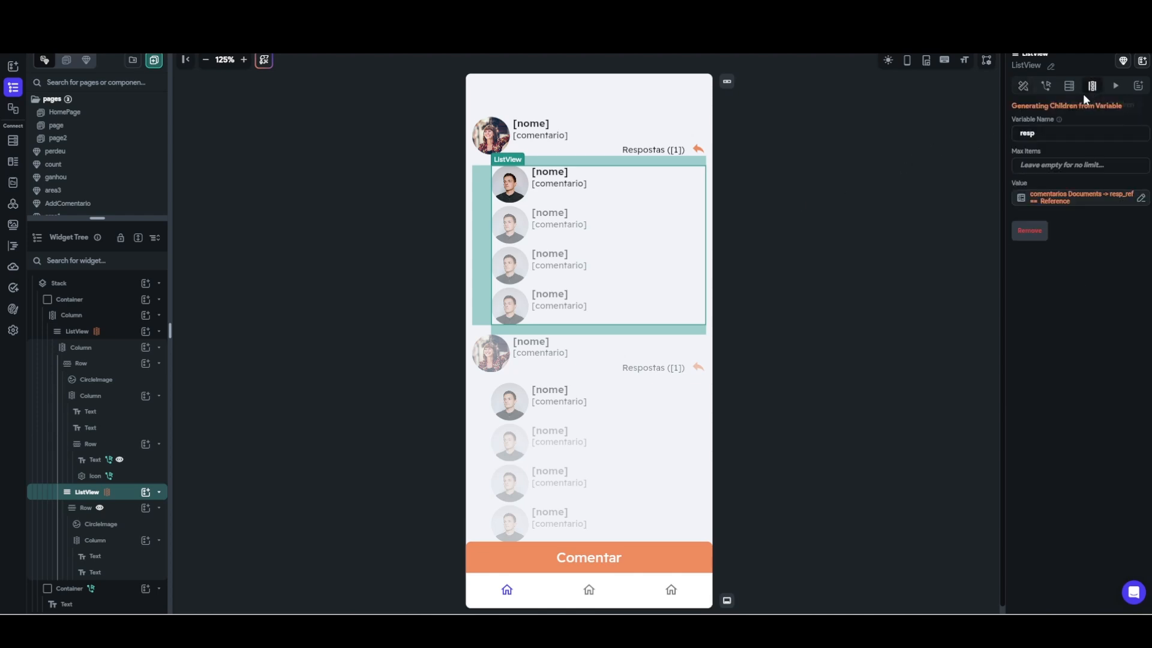
pyautogui.click(1054, 198)
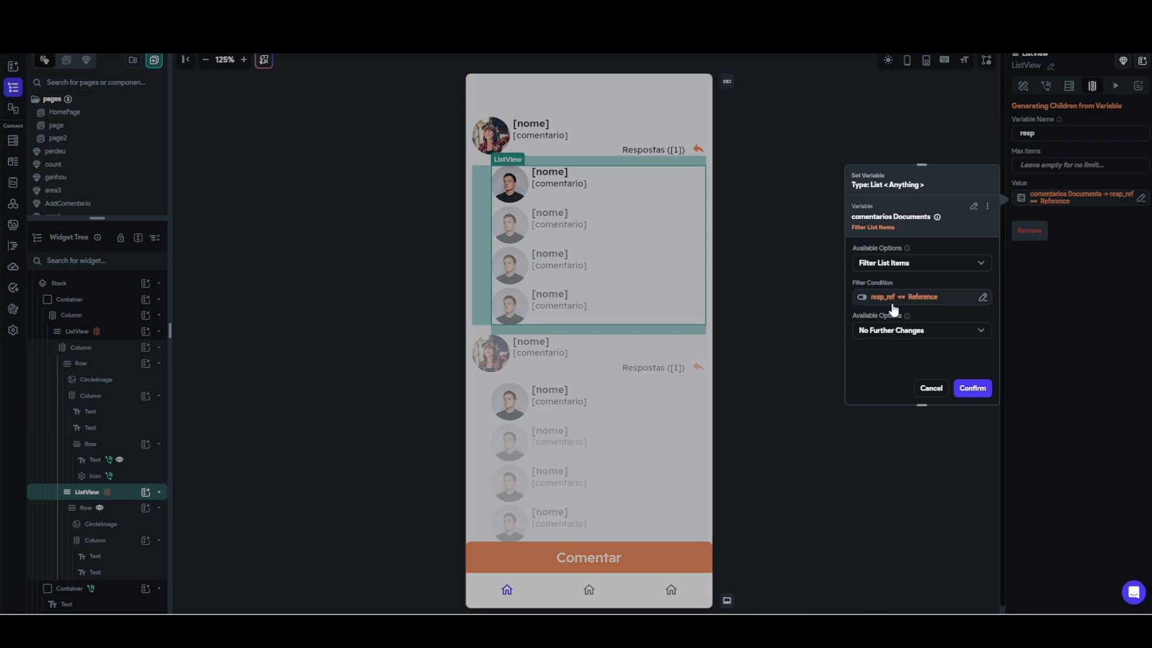
pyautogui.click(902, 299)
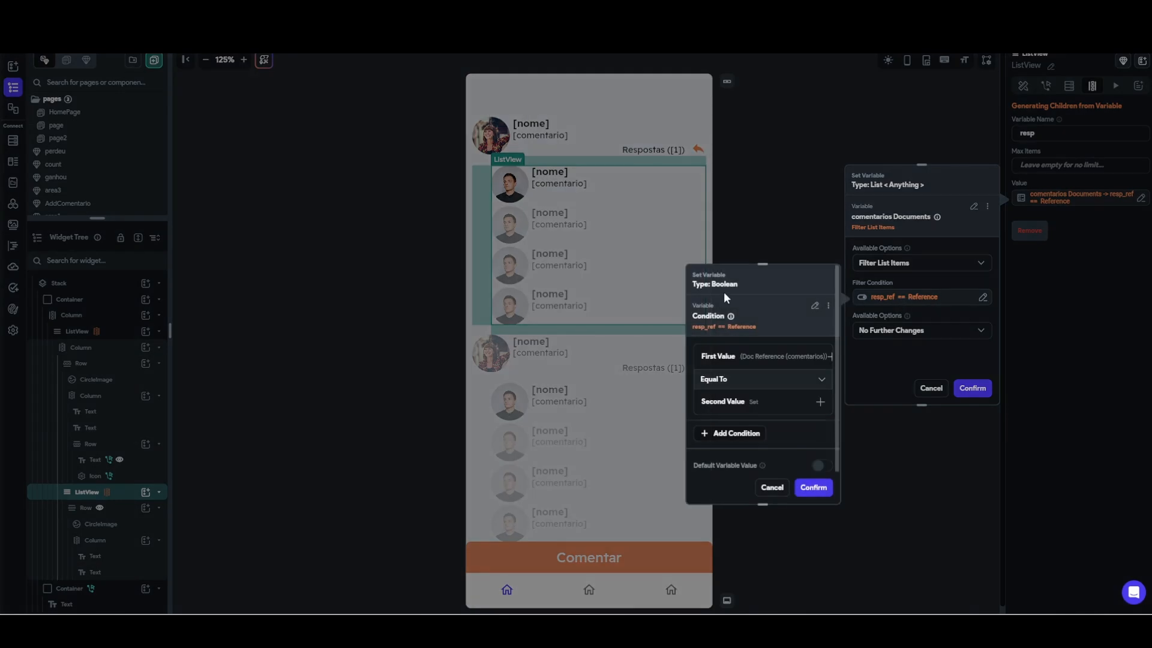
pyautogui.click(748, 359)
pyautogui.scroll(-1, 754, 321)
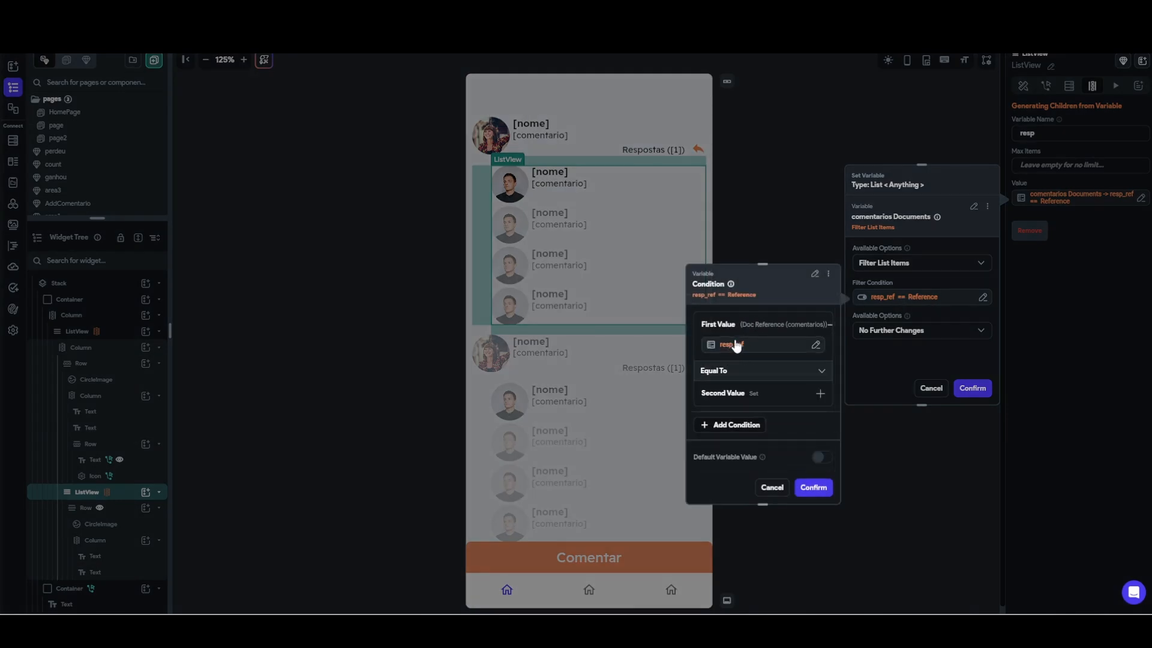
pyautogui.click(746, 394)
pyautogui.scroll(-1, 763, 376)
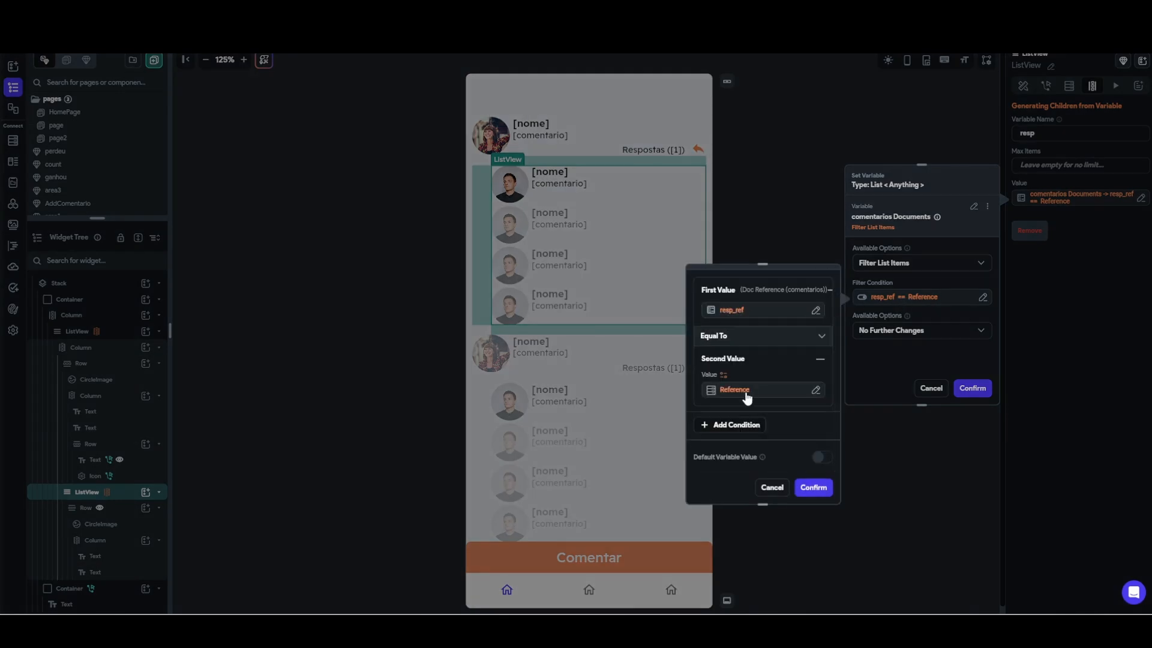
pyautogui.click(746, 391)
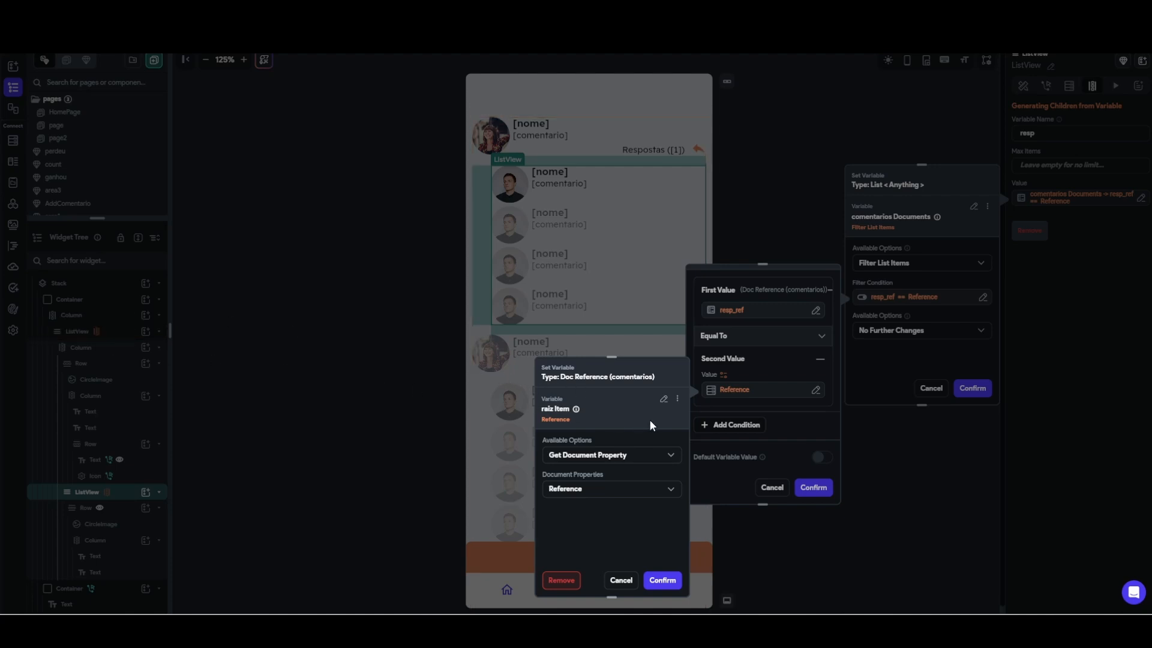
pyautogui.click(662, 580)
pyautogui.click(813, 487)
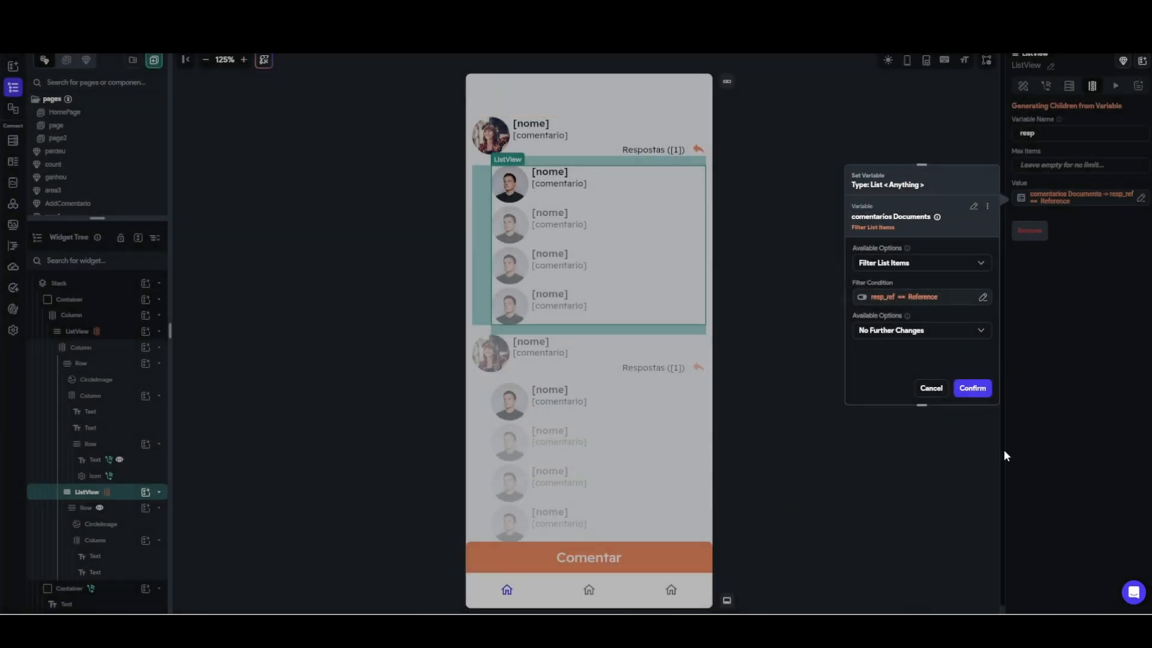
pyautogui.click(973, 388)
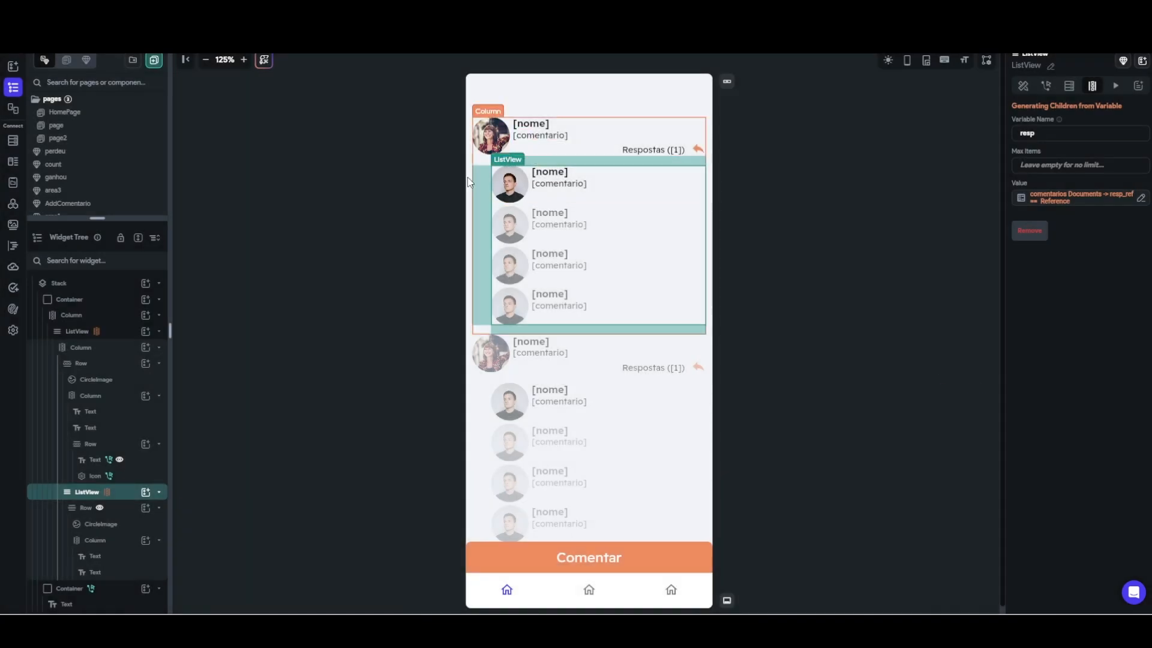
# - Select the widget1 page, switch to Notepad with a blank note and enlarge its window
pyautogui.scroll(1, 51, 330)
pyautogui.click(94, 286)
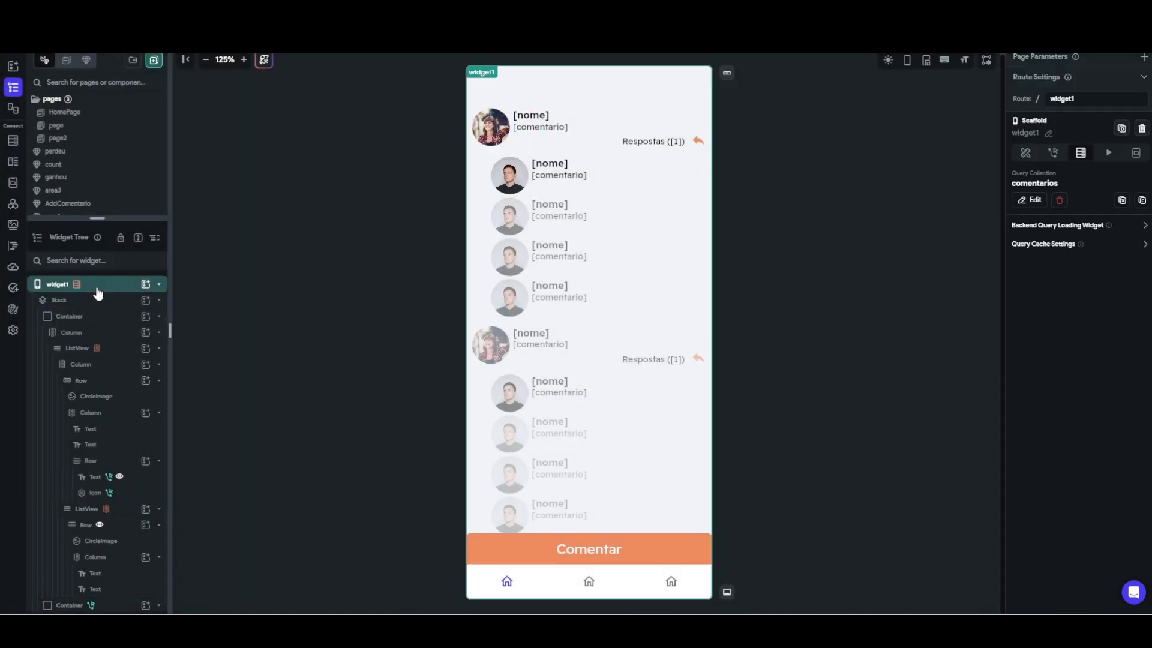
pyautogui.press('super+s')
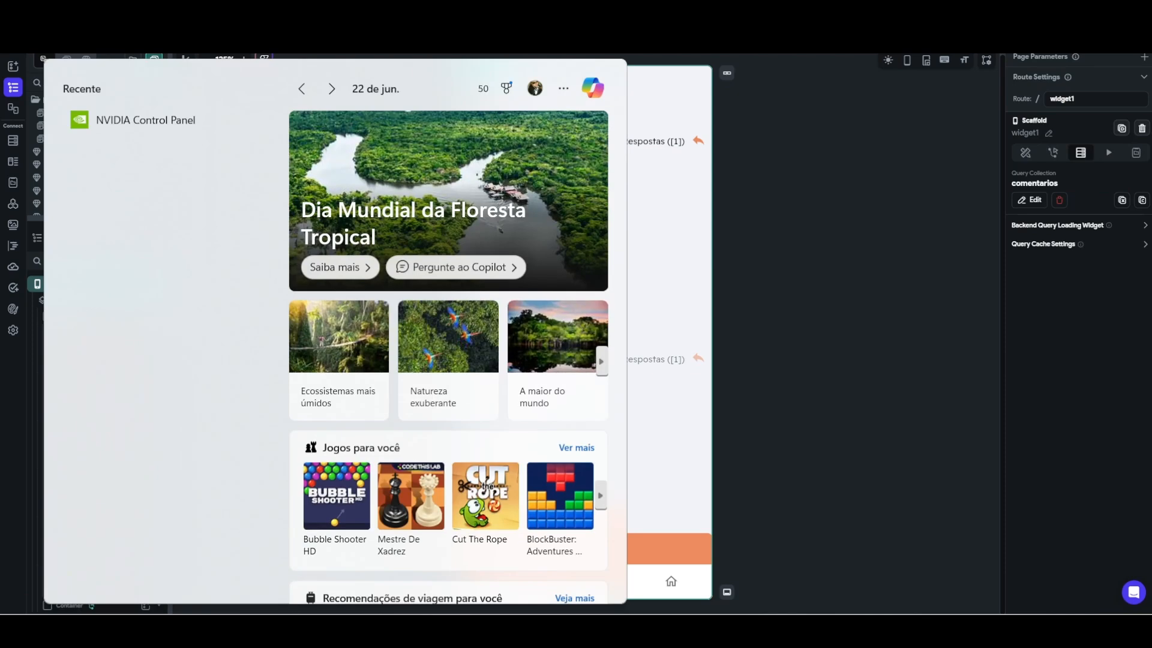
pyautogui.write('note')
pyautogui.press('Return')
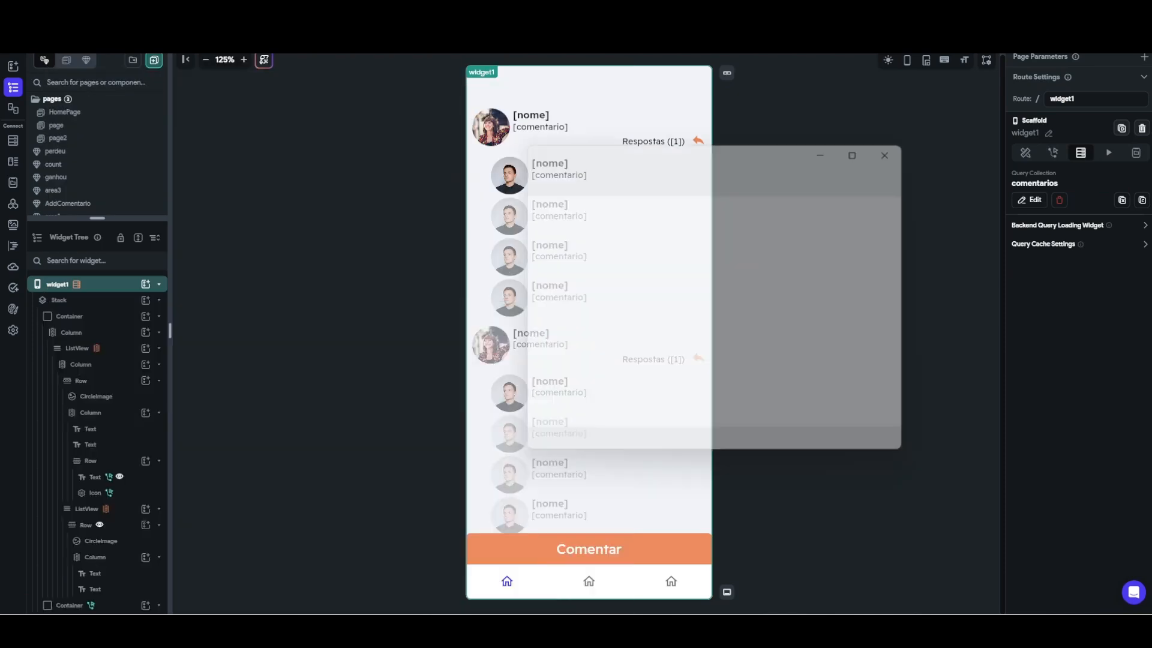
pyautogui.click(774, 157)
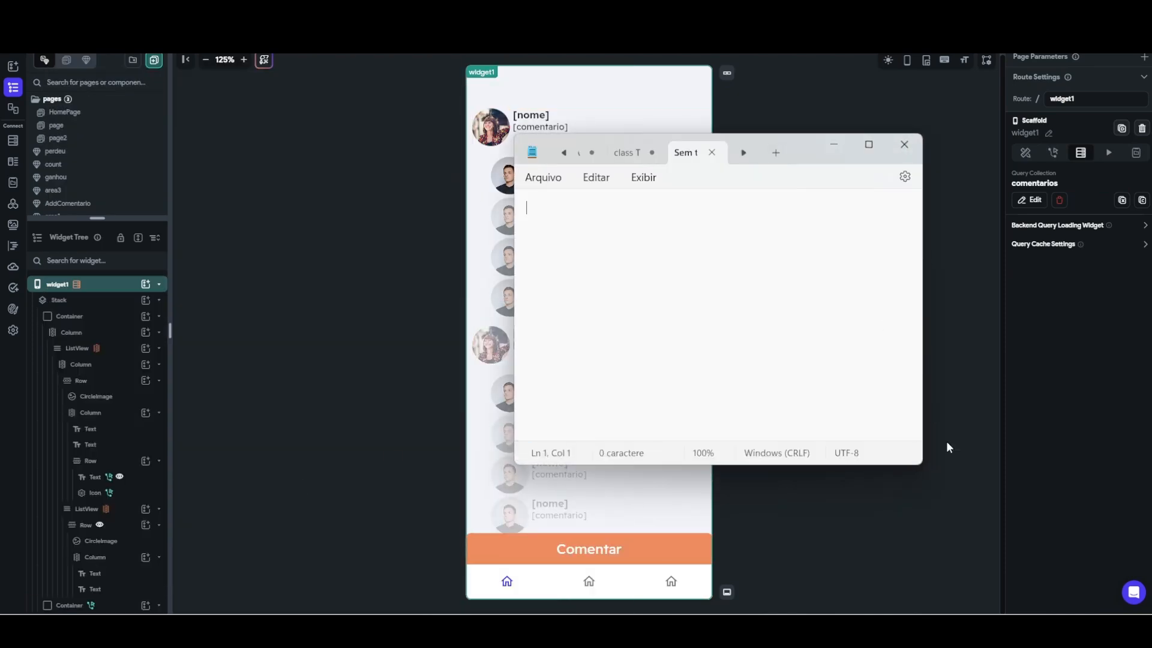
pyautogui.moveTo(923, 467); pyautogui.dragTo(1016, 521)
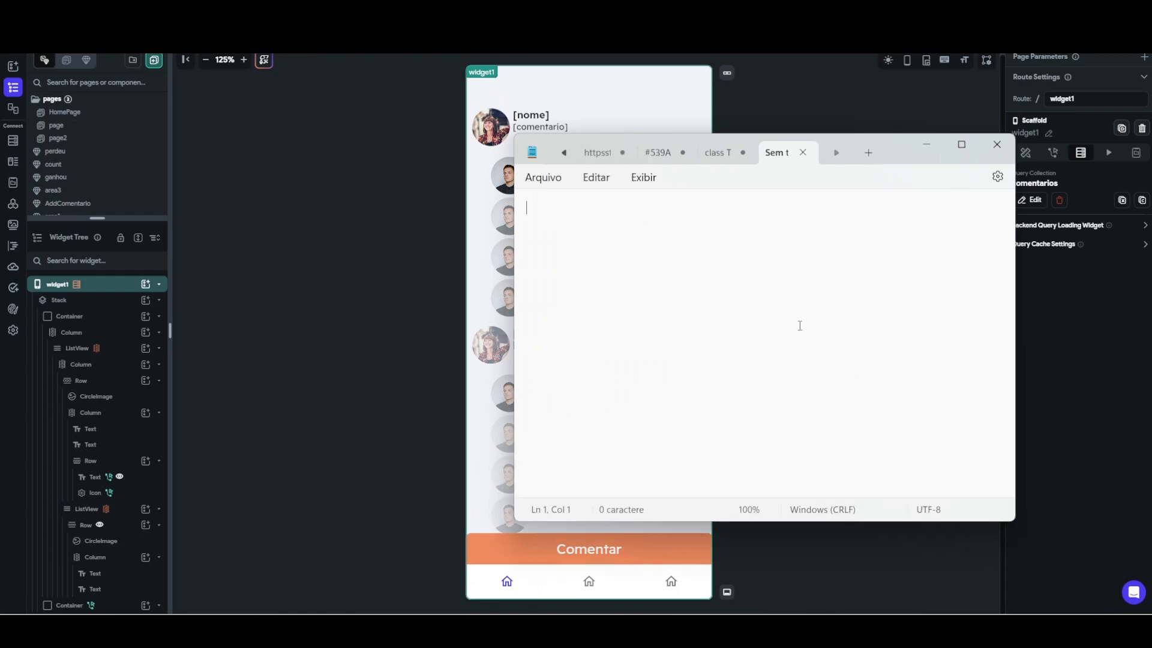
# - Write the numbers 1 to 4 on separate lines of the note and add "ref 1" after number 2
pyautogui.write('1')
pyautogui.press('Return')
pyautogui.write('2 ')
pyautogui.write('3')
pyautogui.press('Return')
pyautogui.write('4')
pyautogui.click(567, 220)
pyautogui.write('ref n')
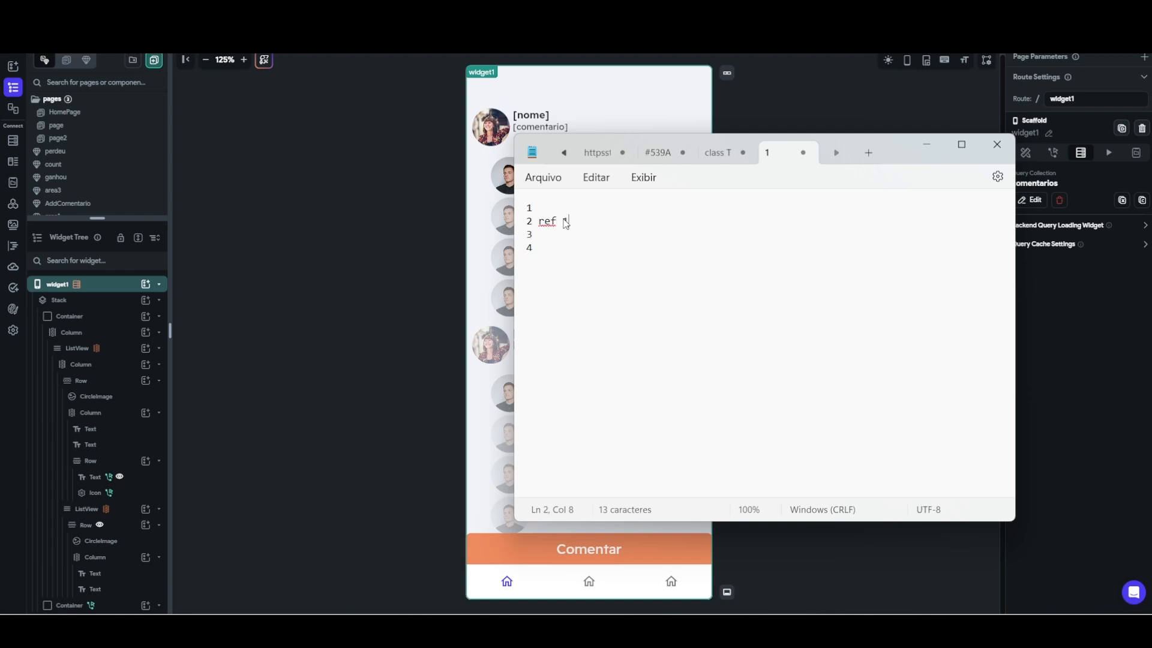
pyautogui.write('ref 1')
# - Adjust the tab spacing of lines 1 and 3 in the note and return to the FlutterFlow editor
pyautogui.click(560, 264)
pyautogui.click(543, 210)
pyautogui.press('Right')
pyautogui.press('Tab')
pyautogui.click(531, 234)
pyautogui.press('Tab')
pyautogui.click(925, 147)
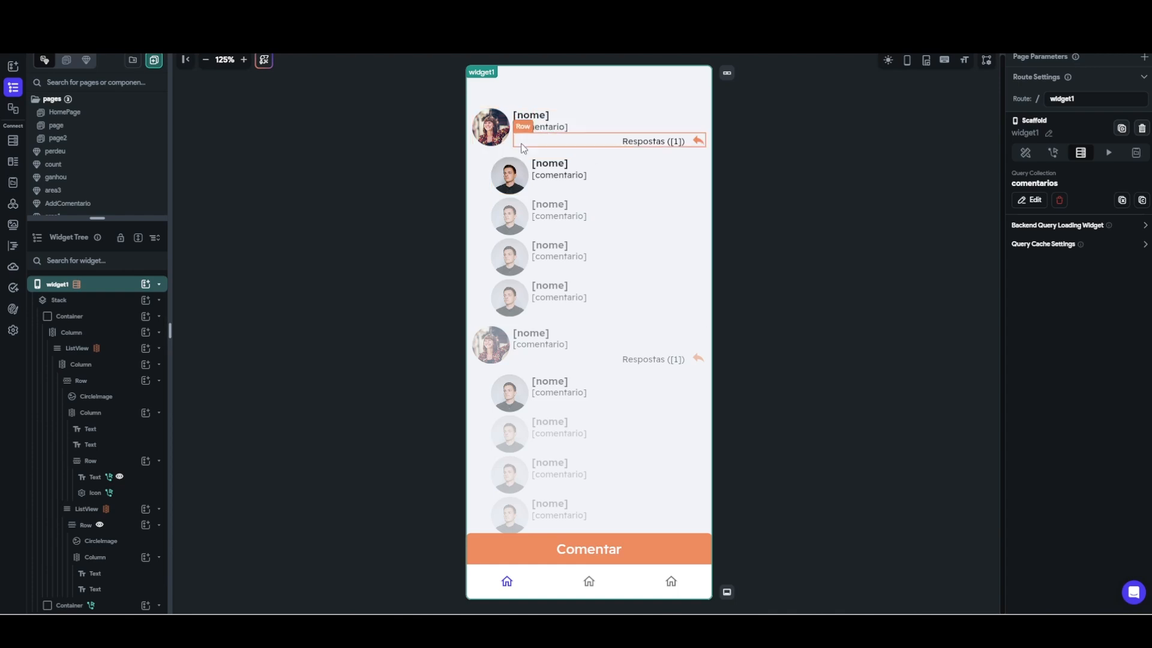
# - Review the root comment's image widget and the raiz Item properties bound to its nome and comentario texts
pyautogui.click(491, 143)
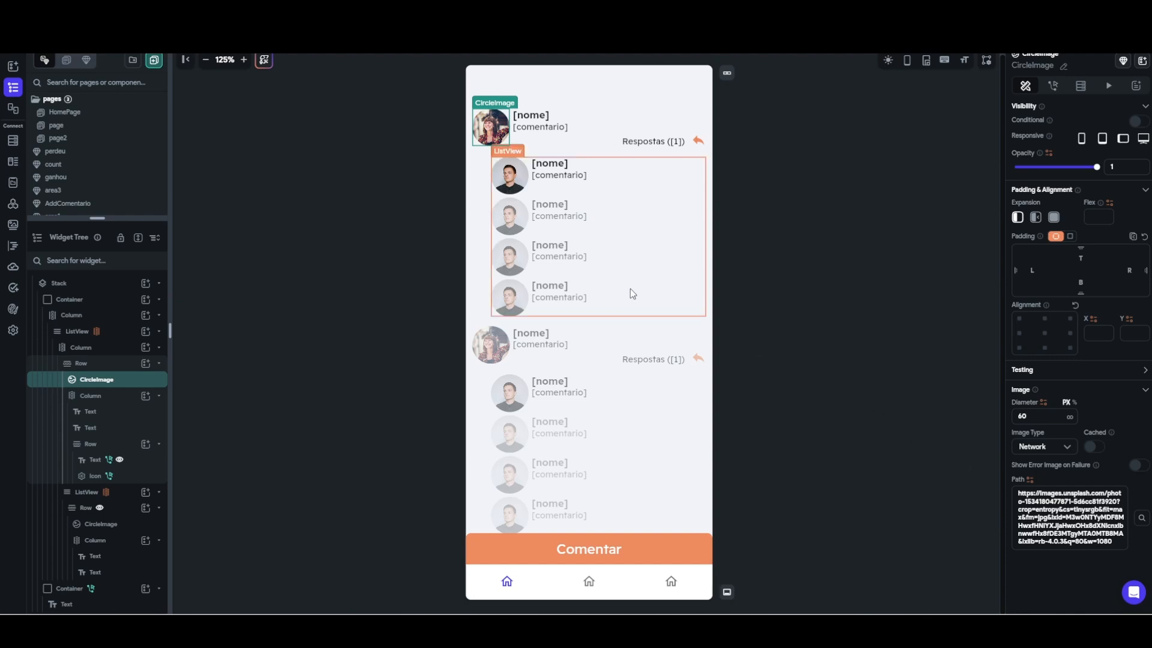
pyautogui.click(541, 120)
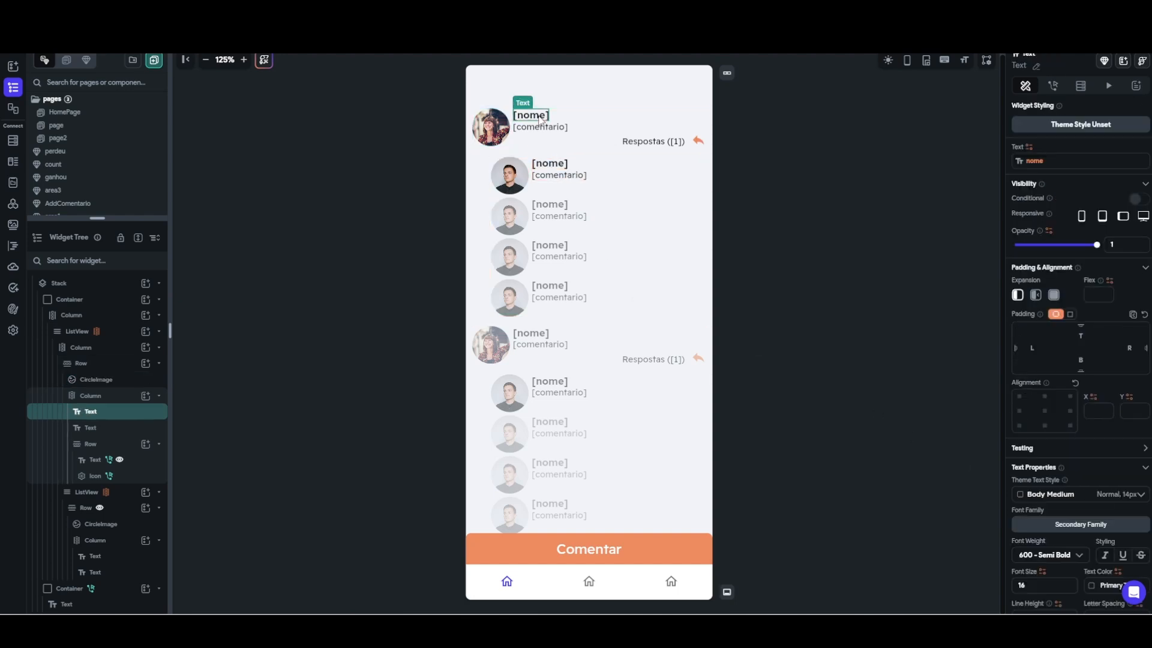
pyautogui.click(1044, 163)
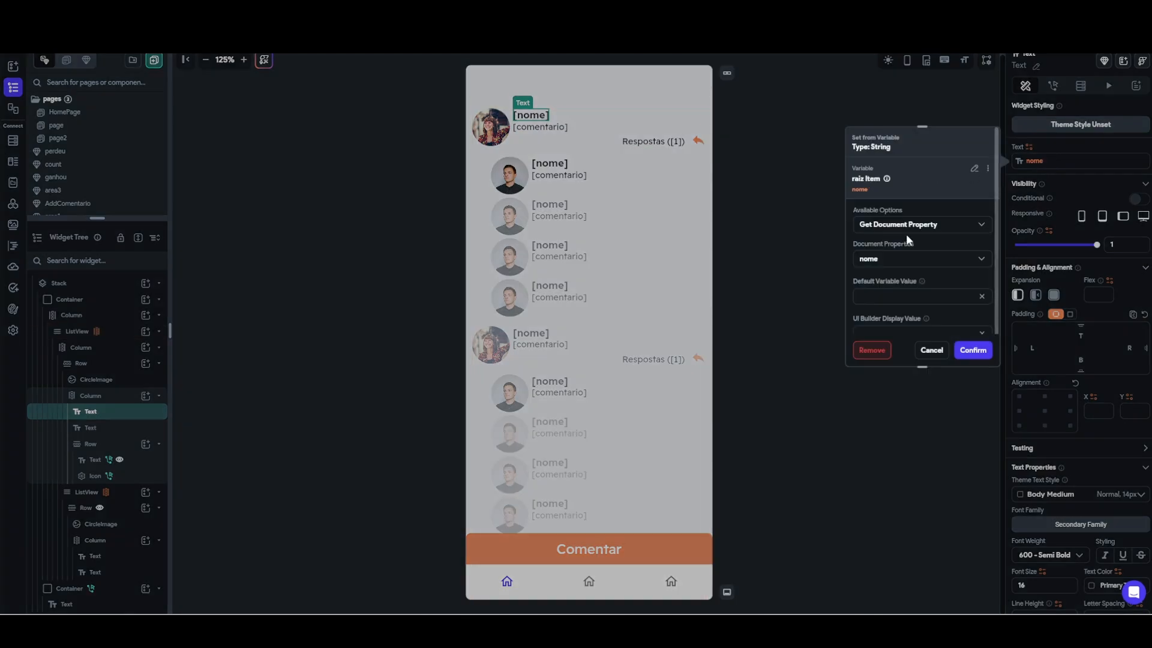
pyautogui.click(932, 350)
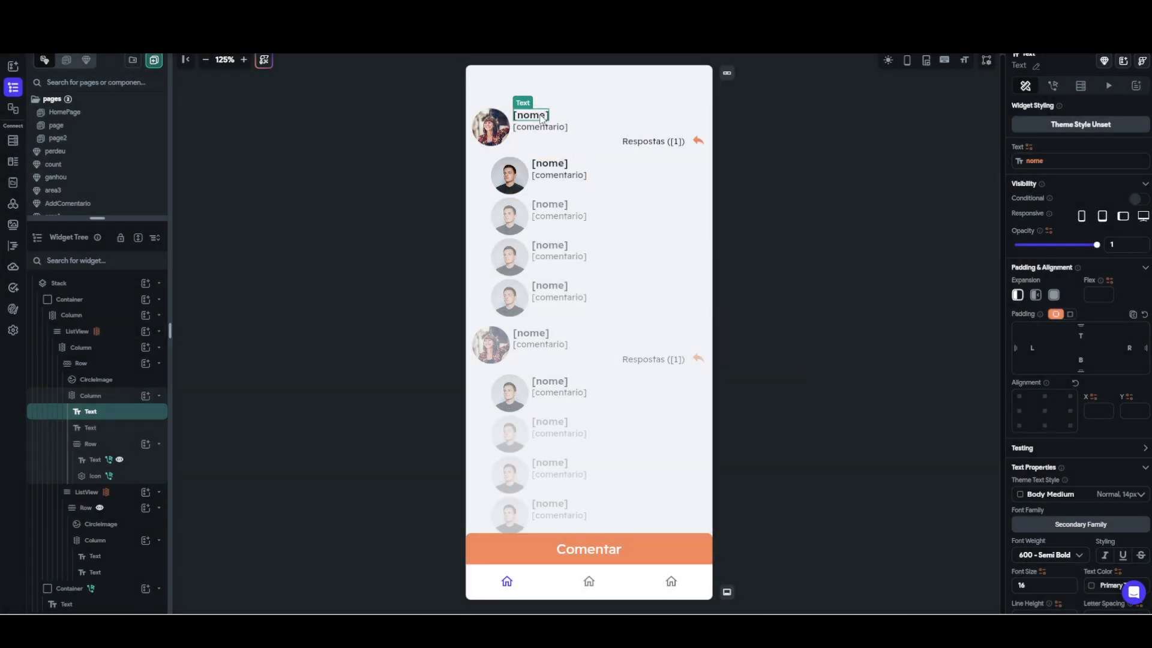
pyautogui.click(540, 127)
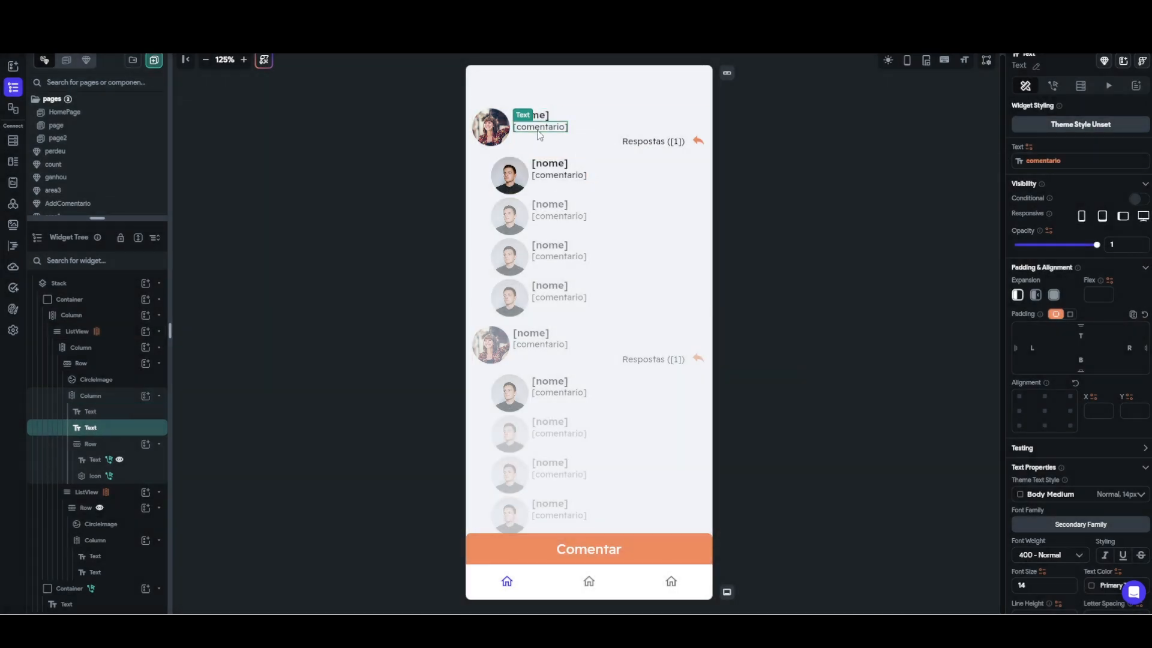
pyautogui.click(1031, 159)
pyautogui.scroll(-1, 900, 240)
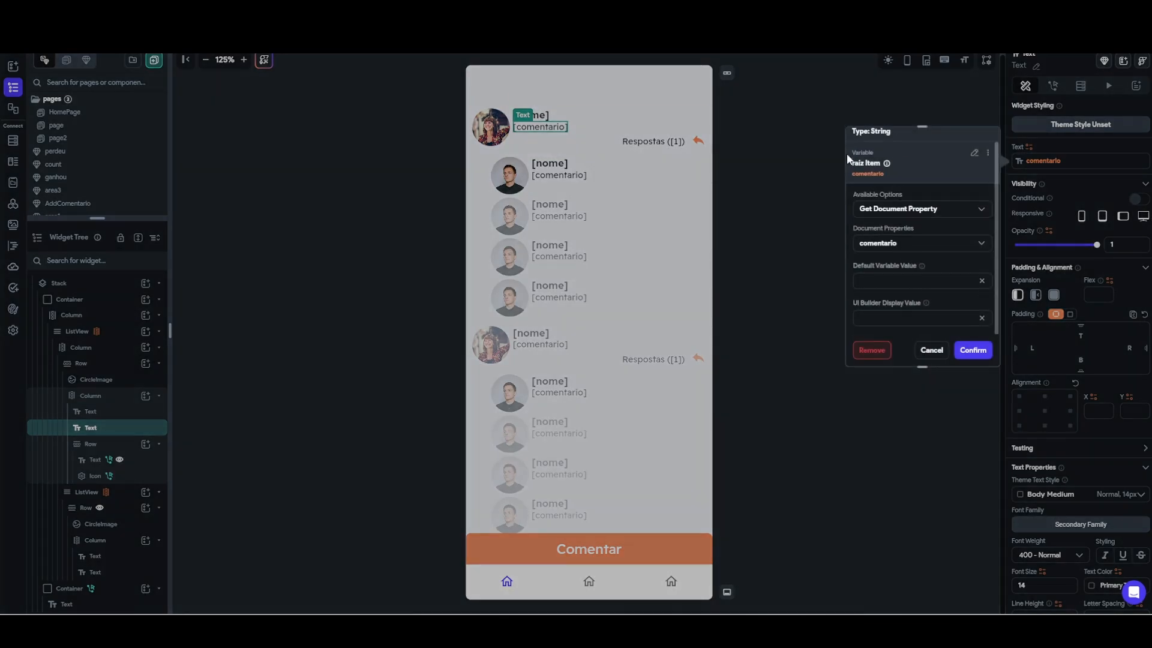
pyautogui.click(924, 353)
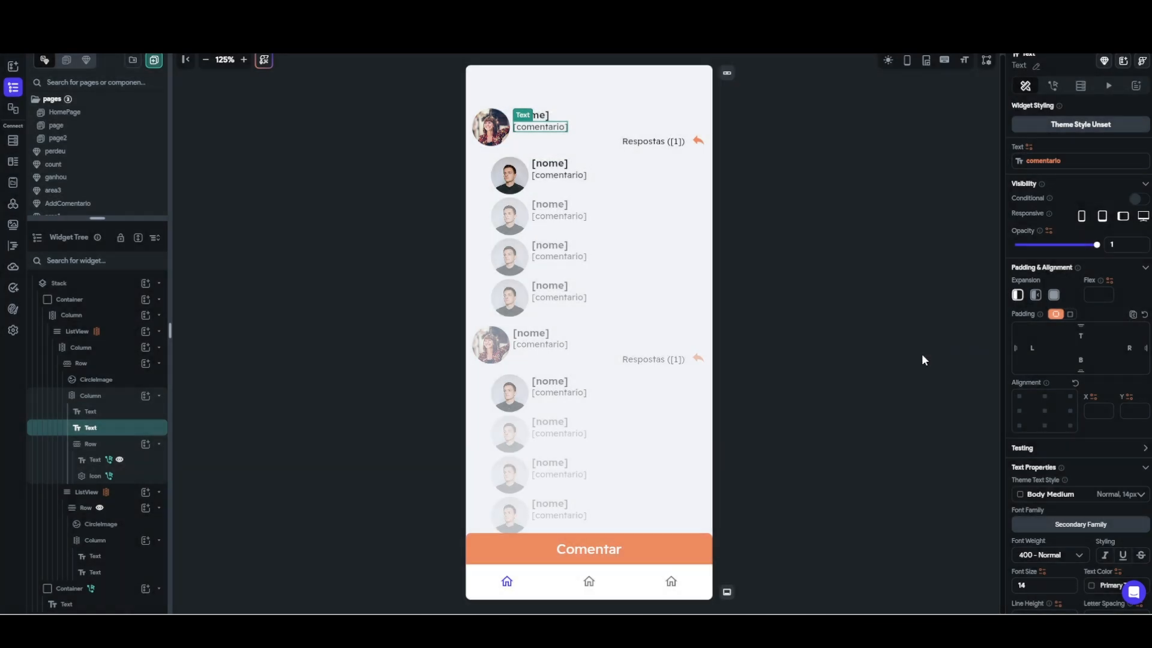
# - Review the Respostas text combination and the filtered comentarios Documents variable that supplies its number of items
pyautogui.click(653, 146)
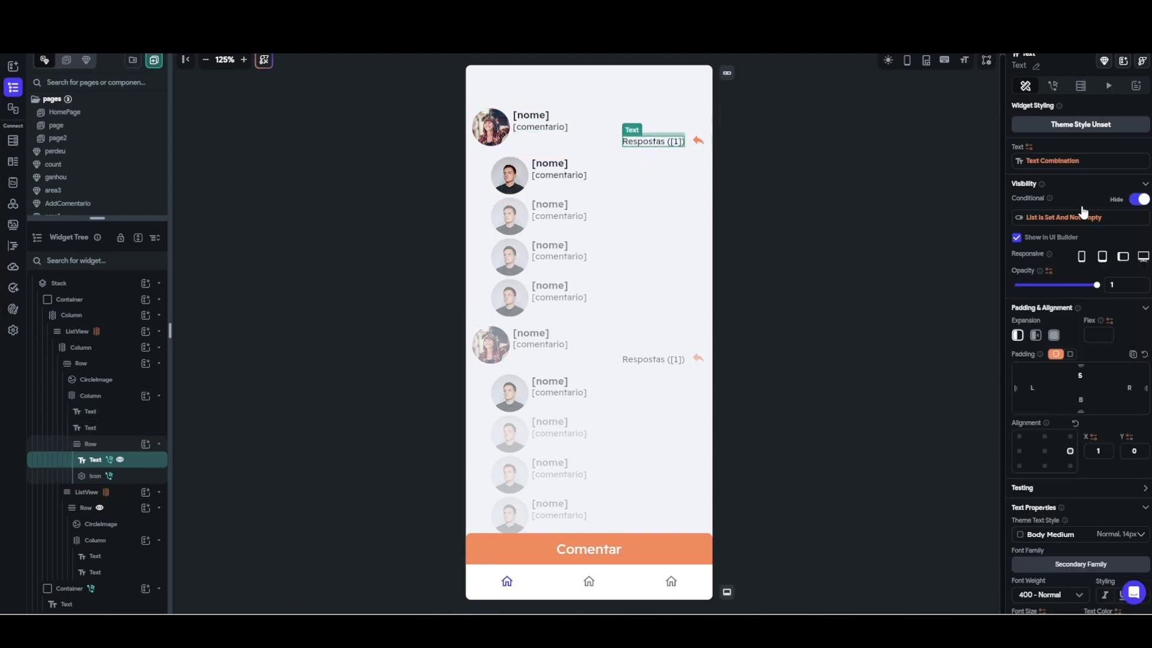
pyautogui.click(1045, 161)
pyautogui.scroll(-2, 910, 222)
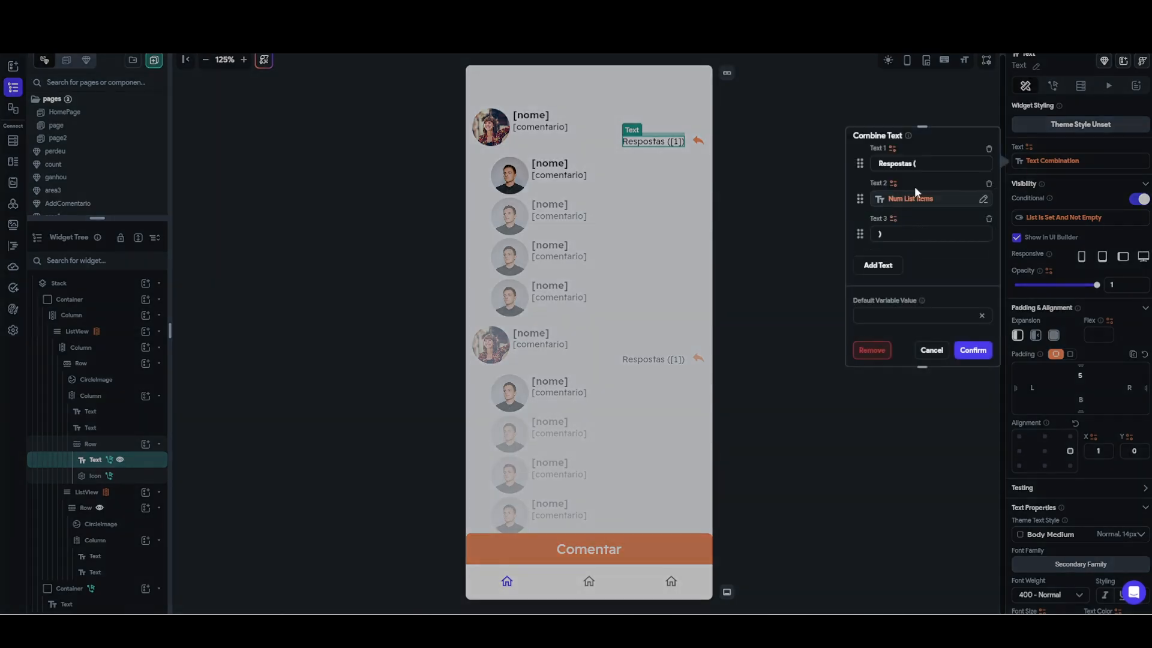
pyautogui.click(925, 200)
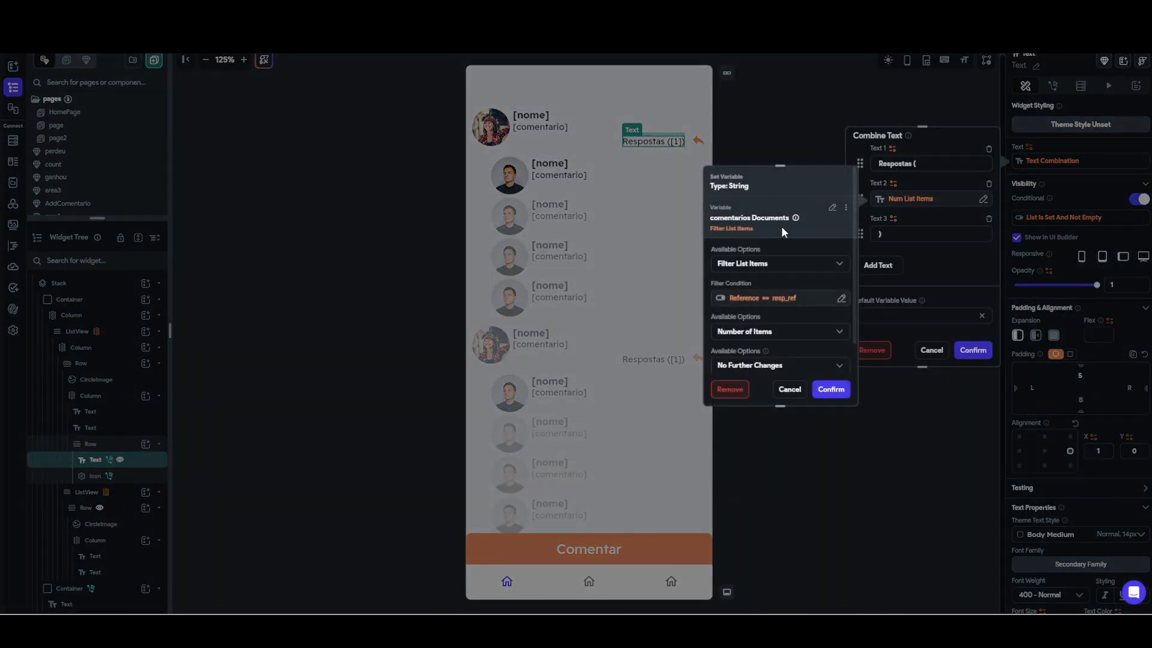
pyautogui.scroll(-2, 781, 226)
pyautogui.scroll(2, 781, 226)
pyautogui.scroll(-2, 784, 222)
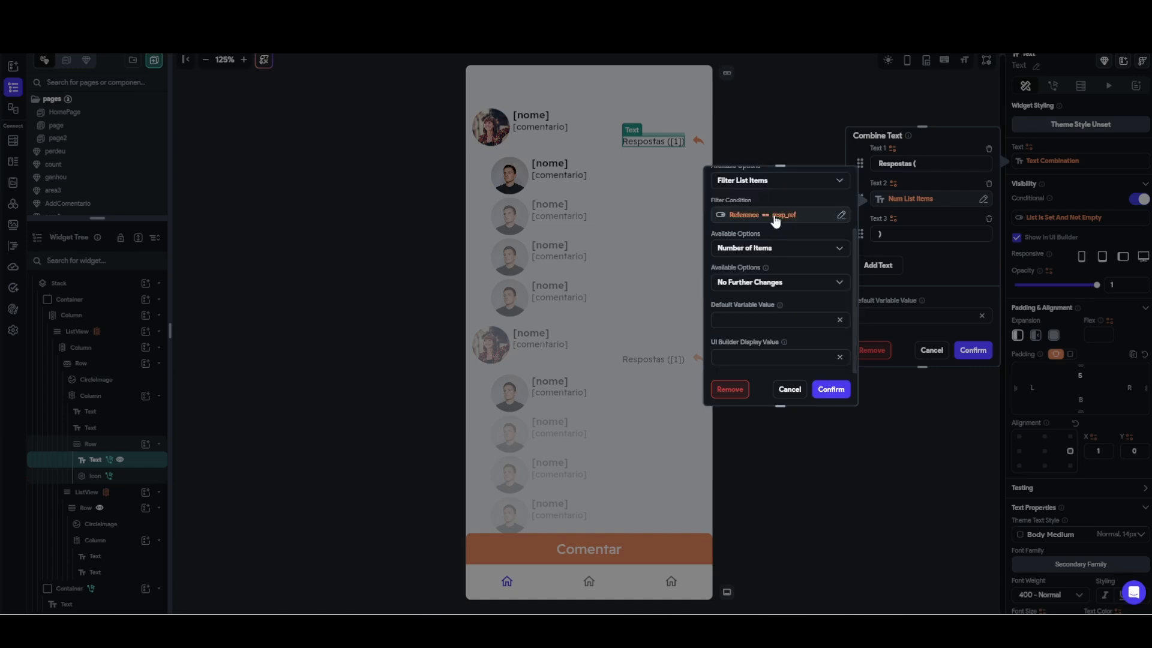
# - Examine the reply count's filter condition and the Item in List source of its second value, resp_ref
pyautogui.click(773, 214)
pyautogui.click(576, 274)
pyautogui.scroll(-1, 584, 248)
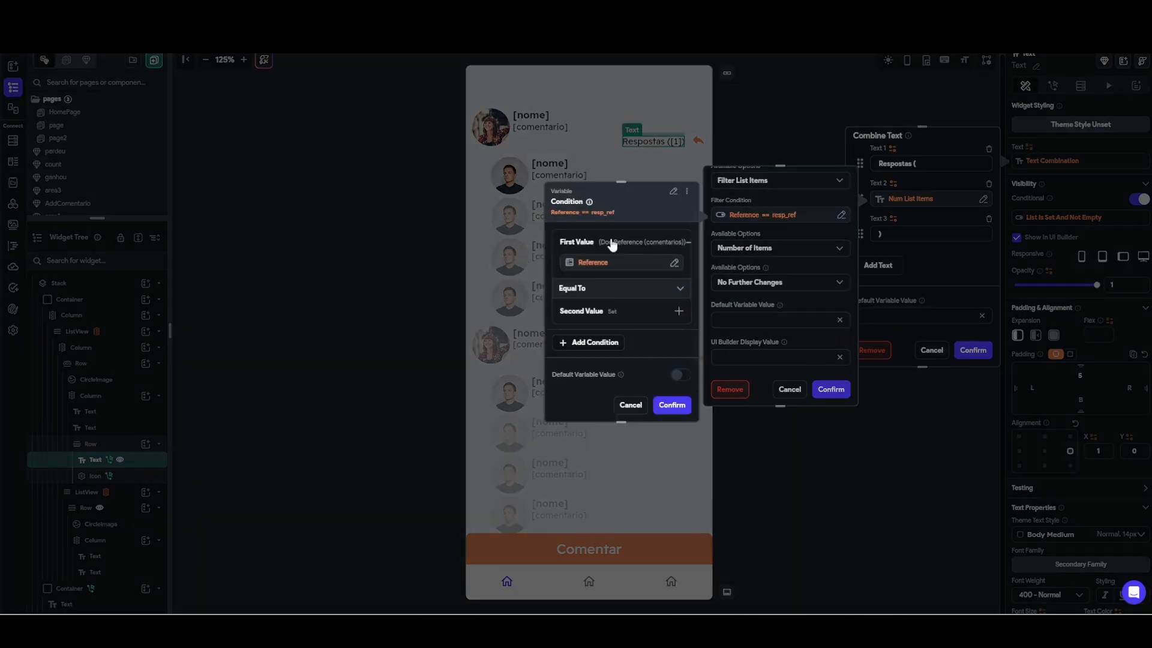
pyautogui.click(595, 311)
pyautogui.scroll(-1, 594, 315)
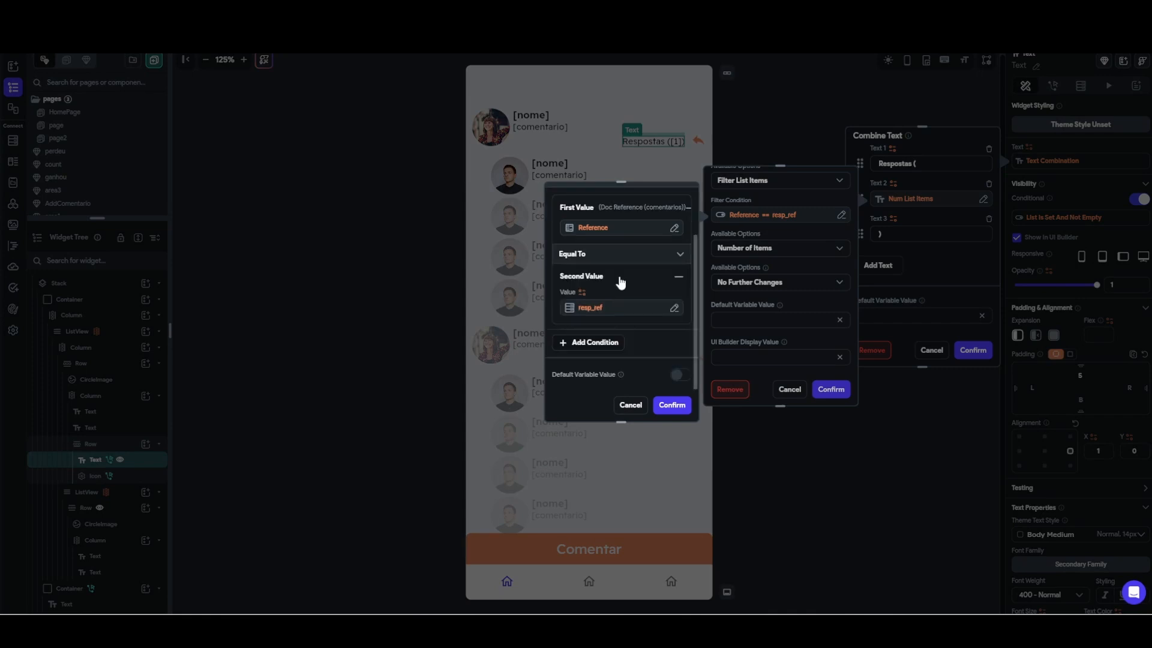
pyautogui.click(593, 308)
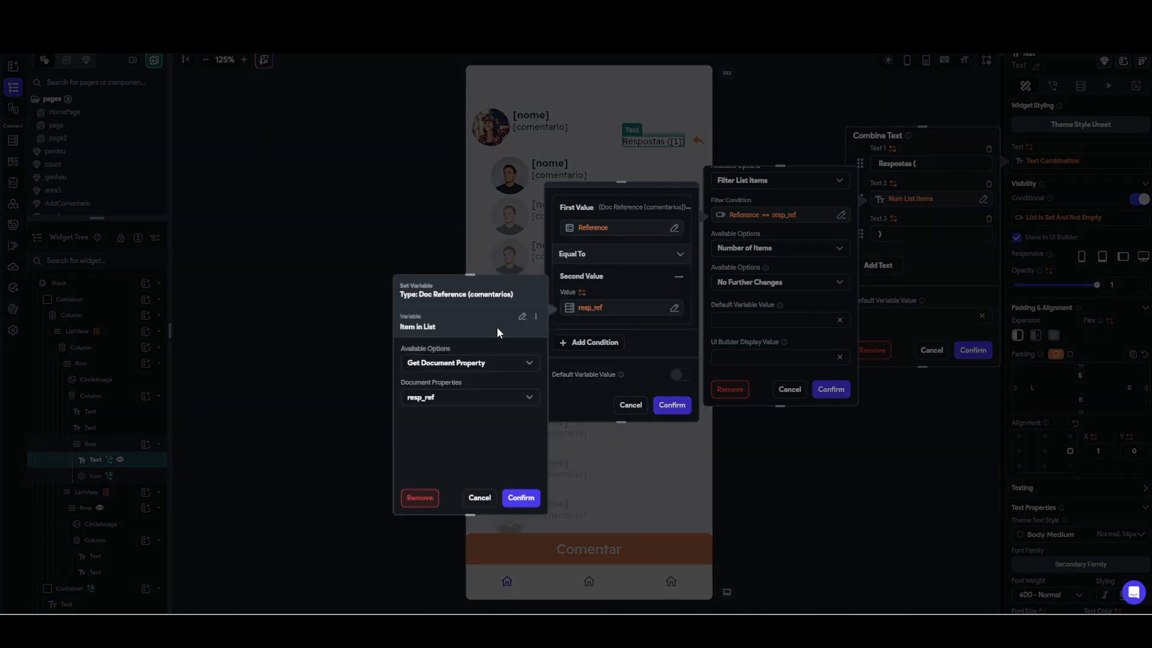
pyautogui.click(479, 500)
# - Examine the raiz Item source of the condition's first value, recheck the second value and close the condition without changes
pyautogui.scroll(2, 588, 297)
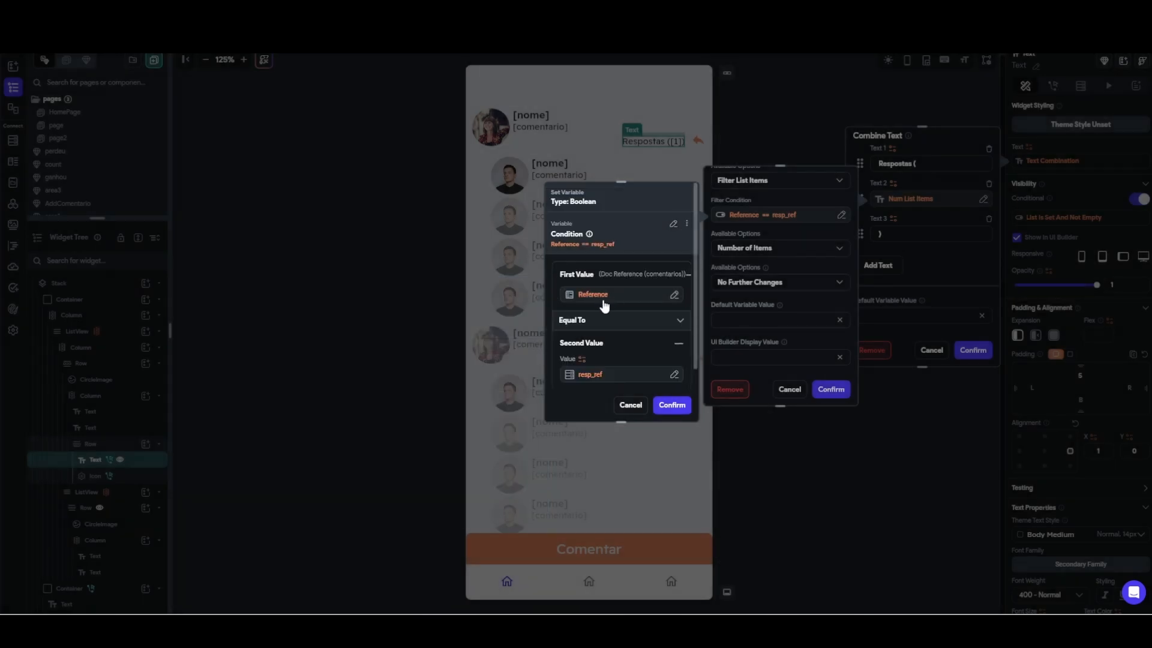
pyautogui.click(601, 296)
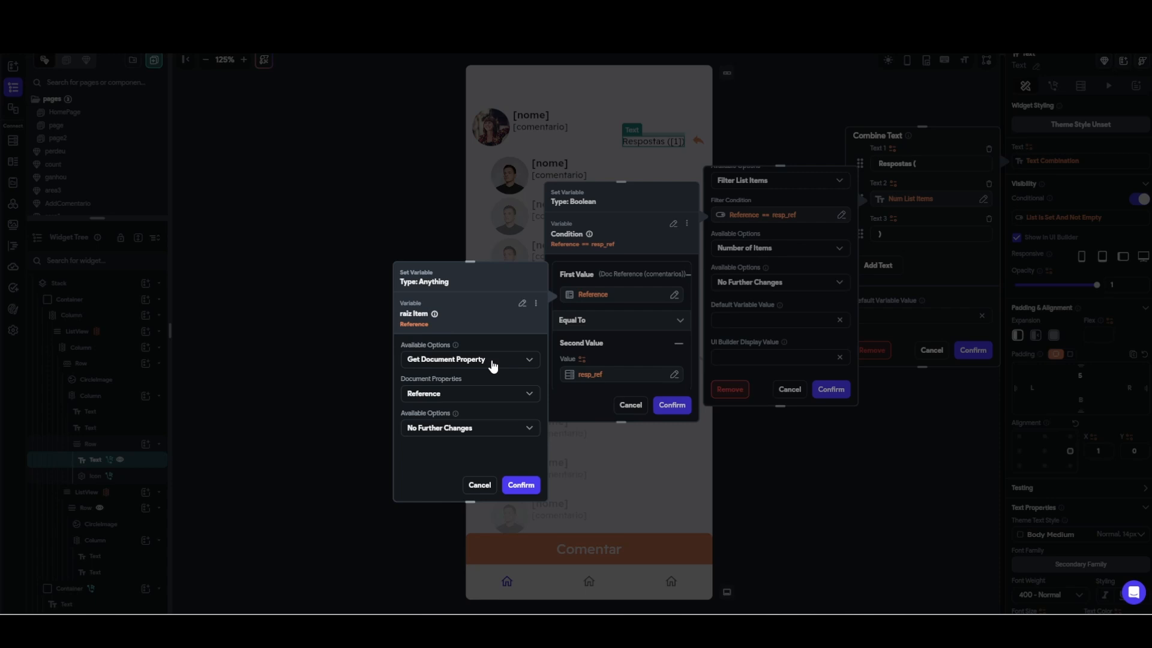
pyautogui.click(480, 486)
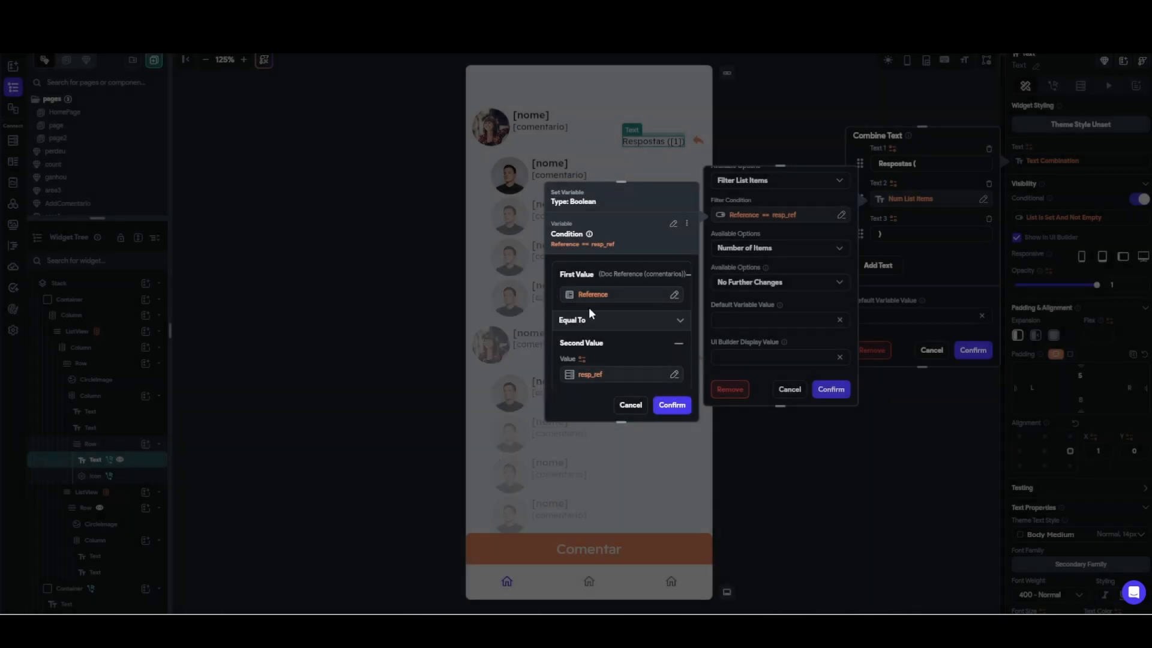
pyautogui.scroll(-1, 594, 309)
pyautogui.click(607, 308)
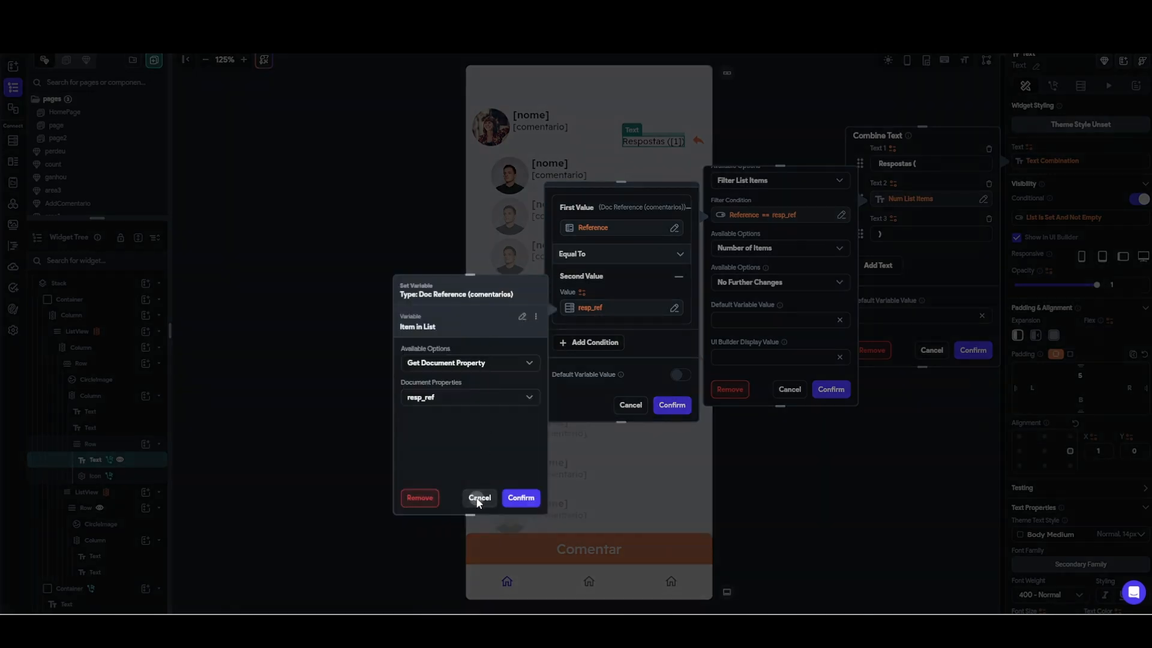
pyautogui.click(479, 498)
pyautogui.click(630, 405)
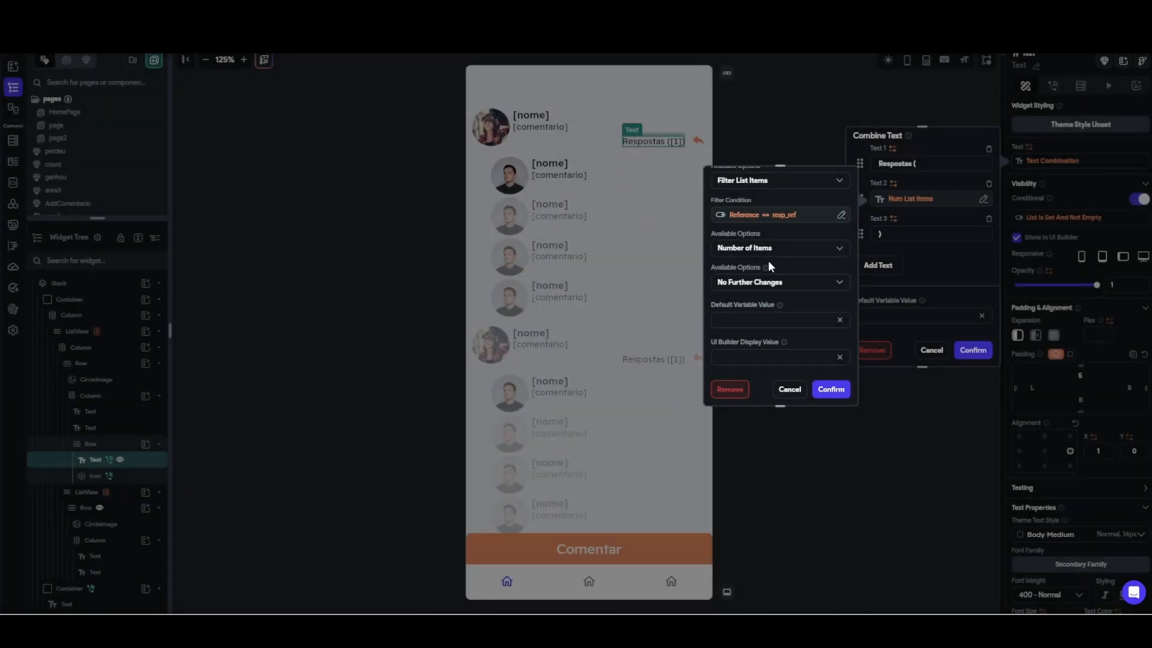
# - Close the reply count's text combination and review the Respostas text's conditional visibility on the filtered comentarios Documents variable
pyautogui.click(832, 390)
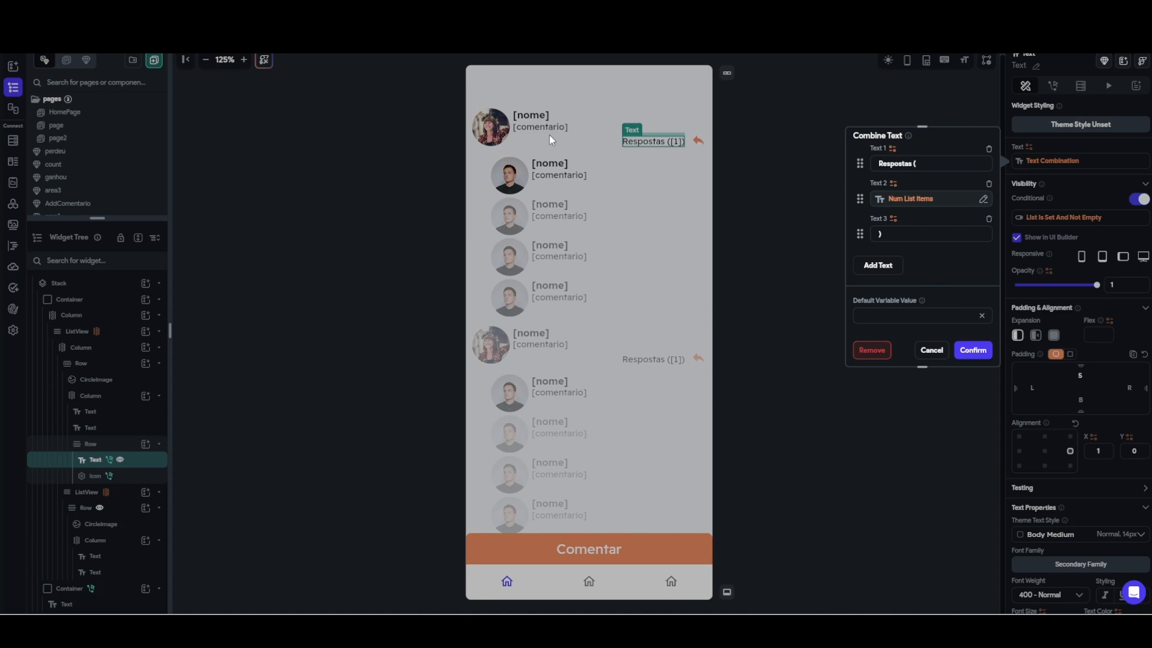
pyautogui.click(973, 350)
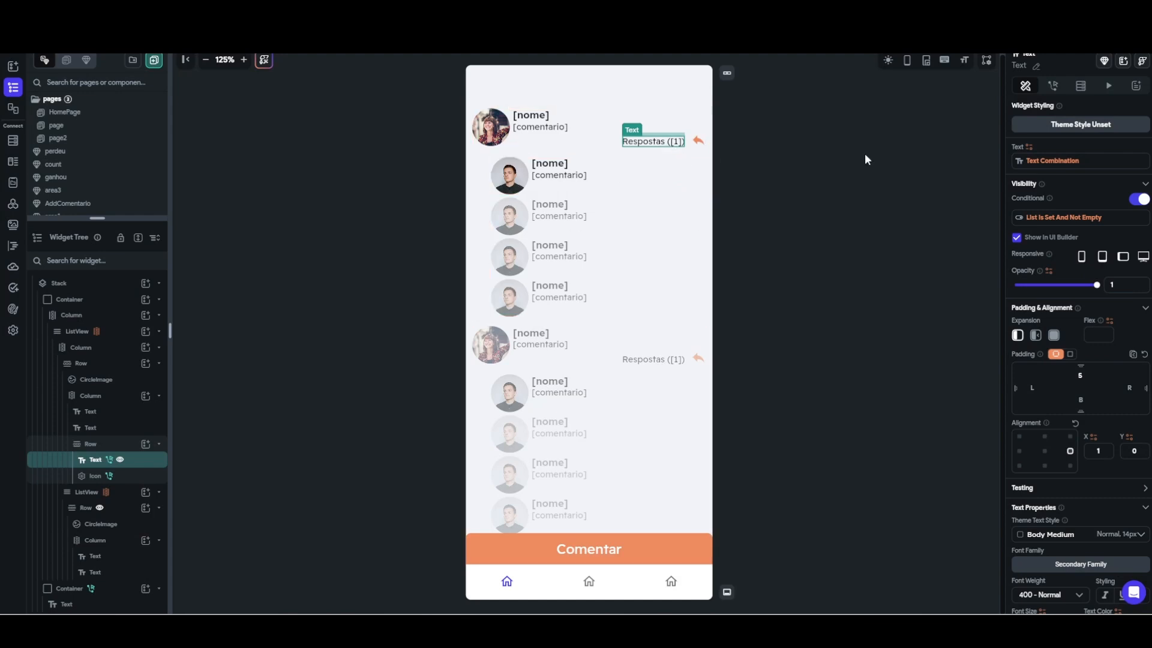
pyautogui.click(1055, 219)
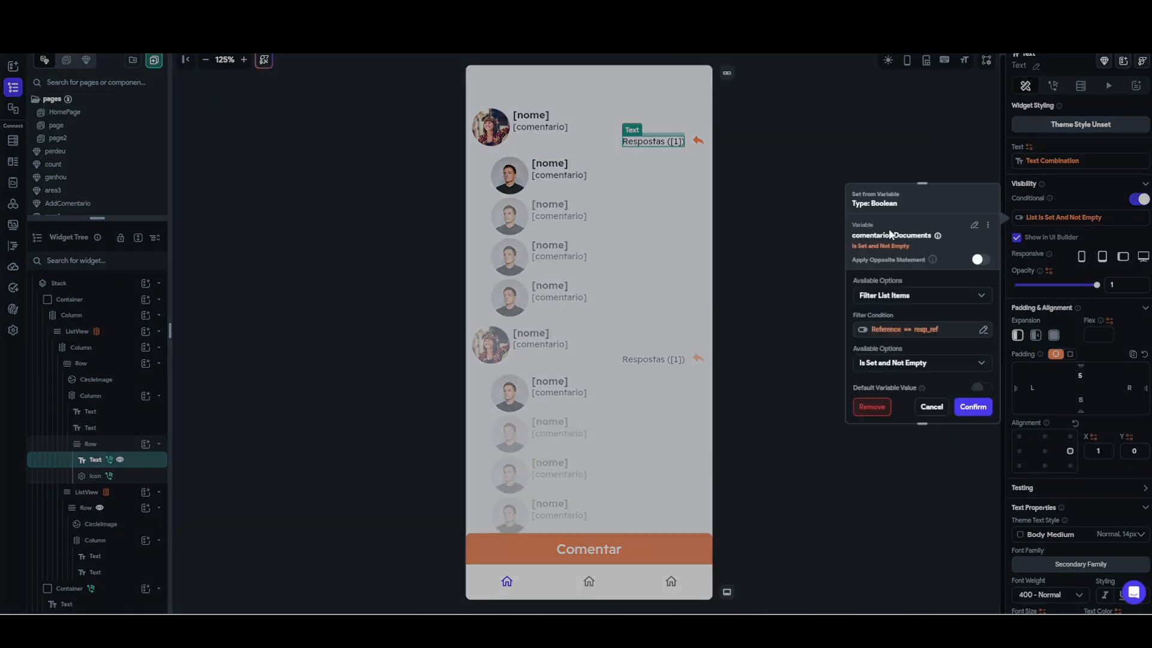
pyautogui.scroll(-1, 893, 276)
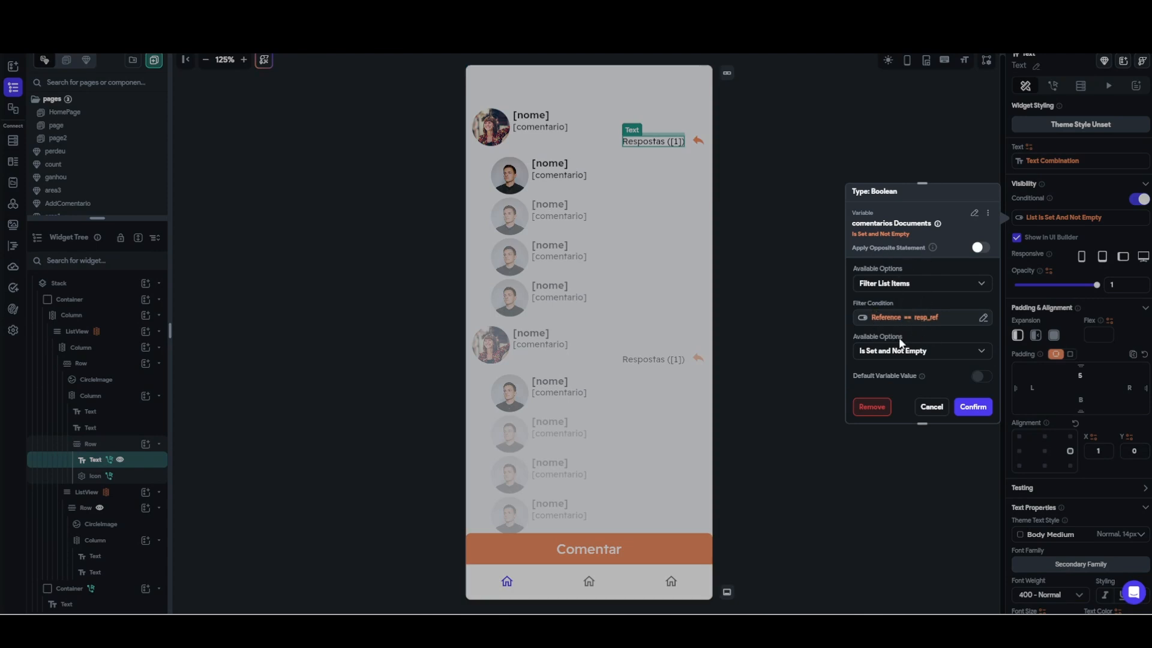
pyautogui.click(932, 408)
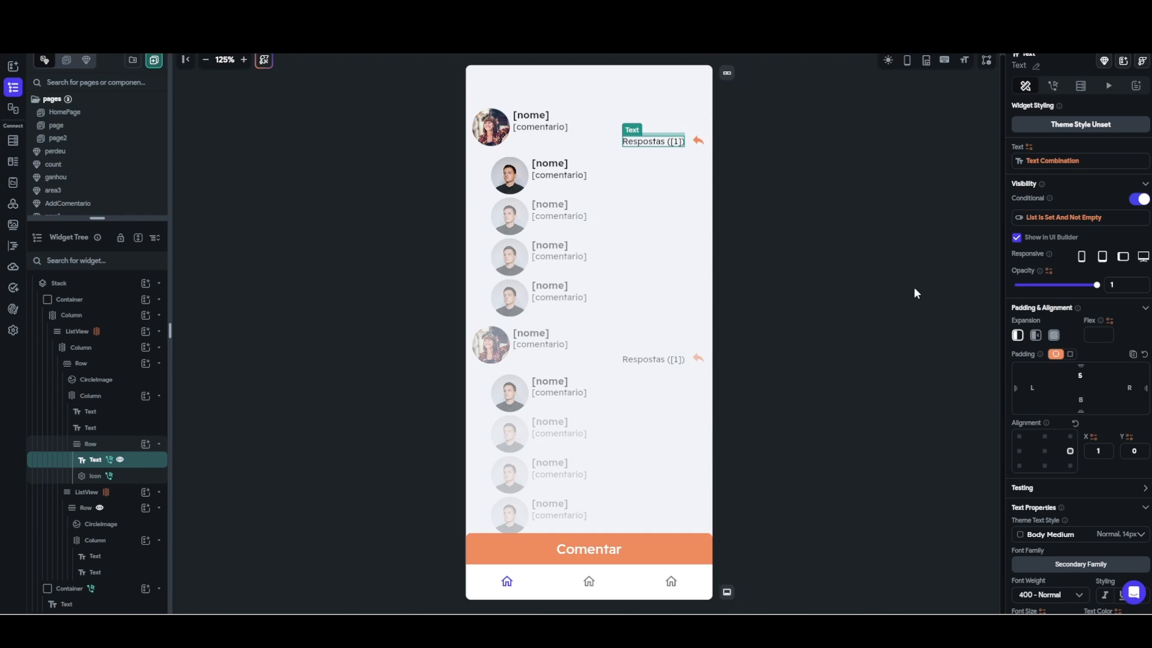
# - Review the root comment's reply icon action flow and inspect the nested replies ListView and its Row
pyautogui.click(699, 141)
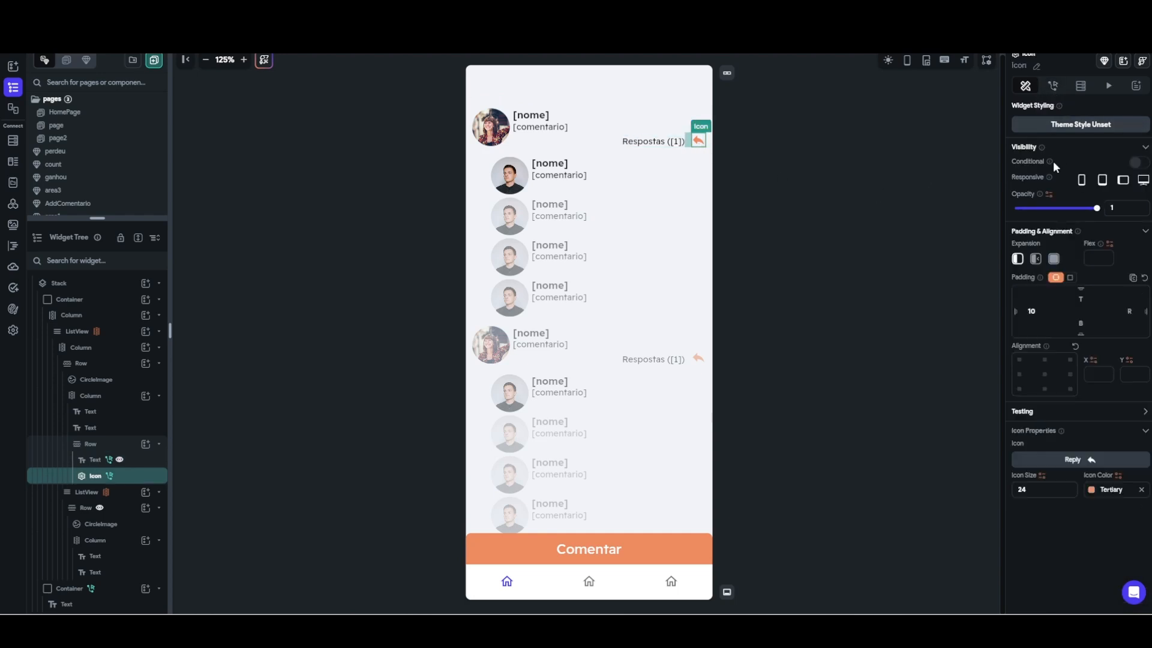
pyautogui.click(1056, 86)
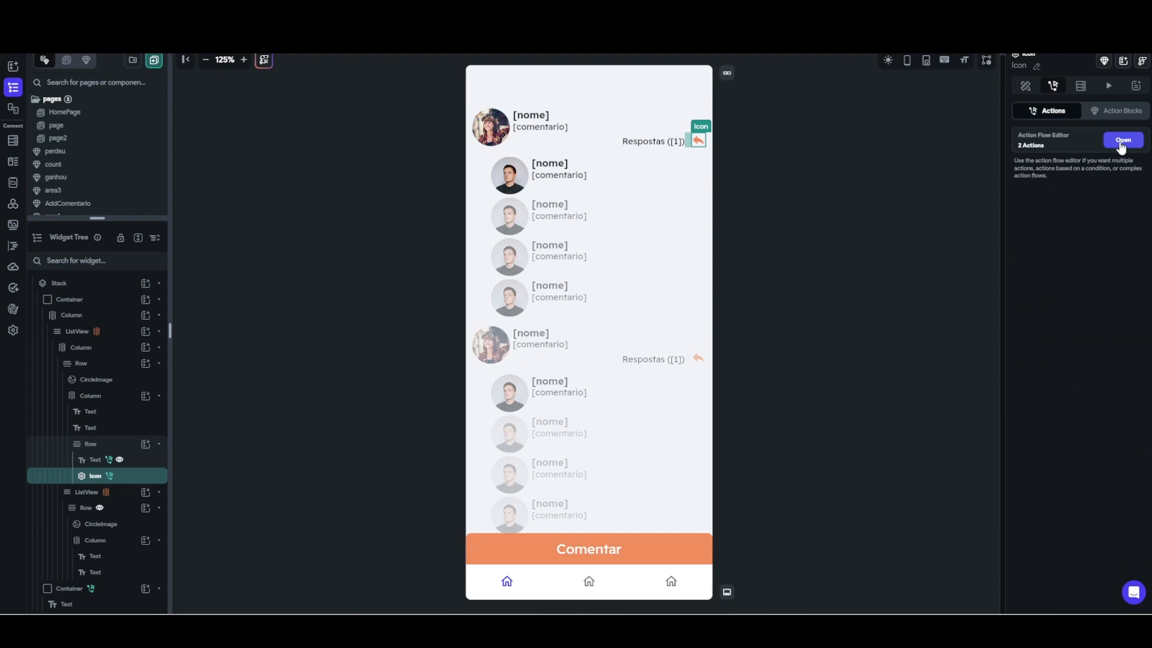
pyautogui.click(1121, 143)
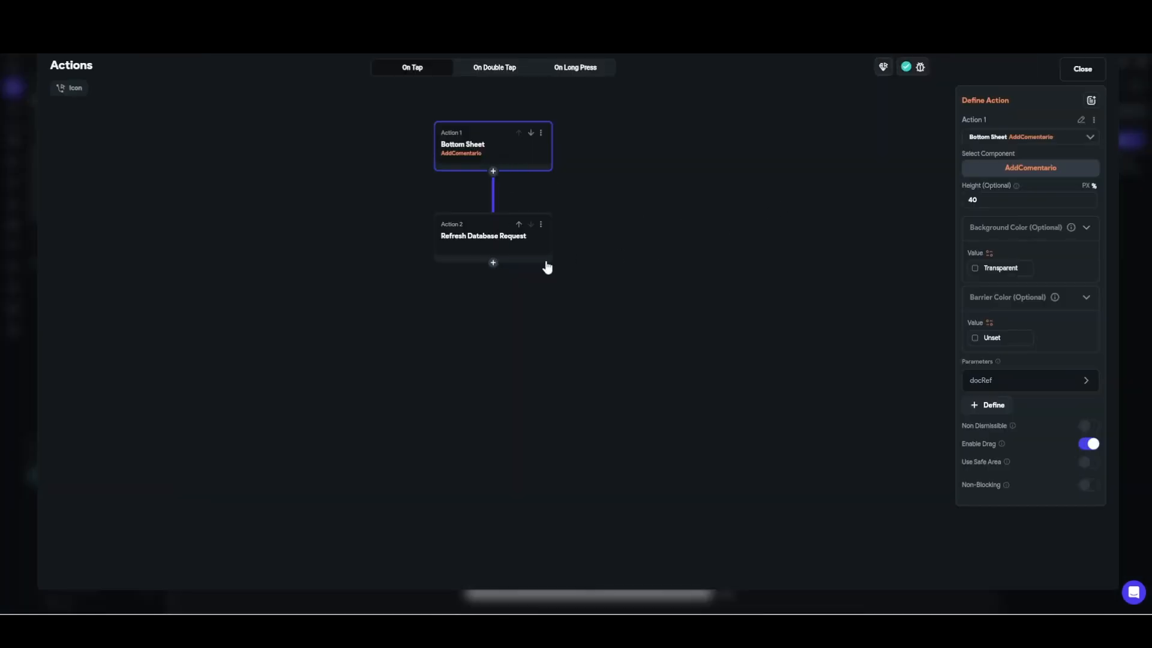
pyautogui.click(1079, 69)
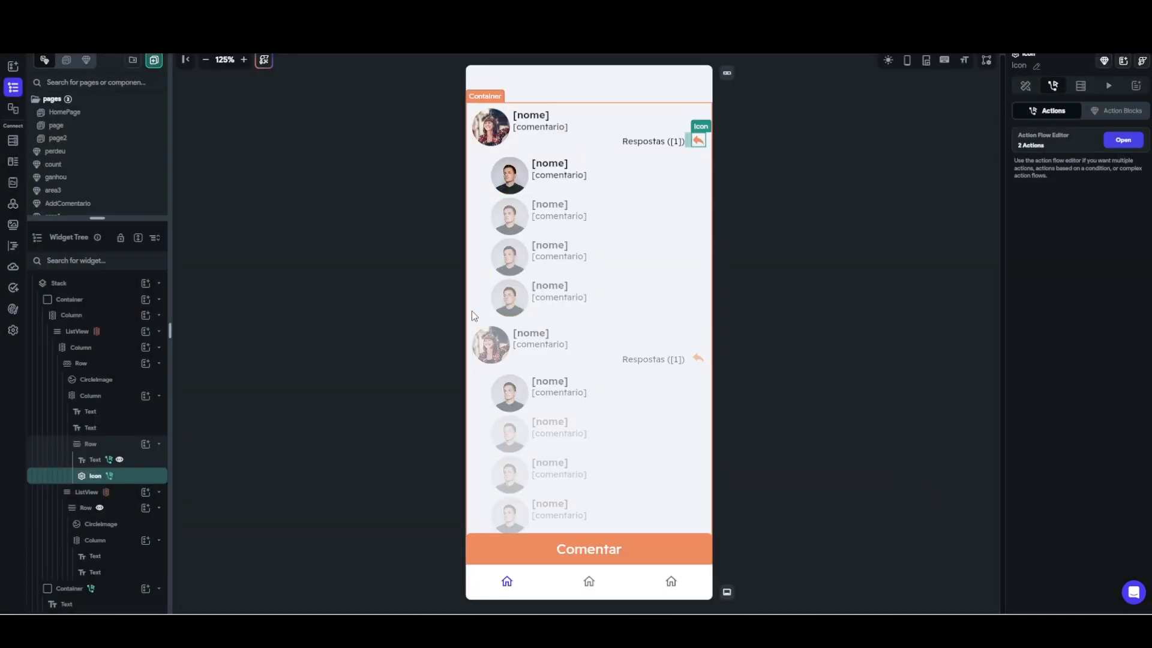
pyautogui.click(593, 256)
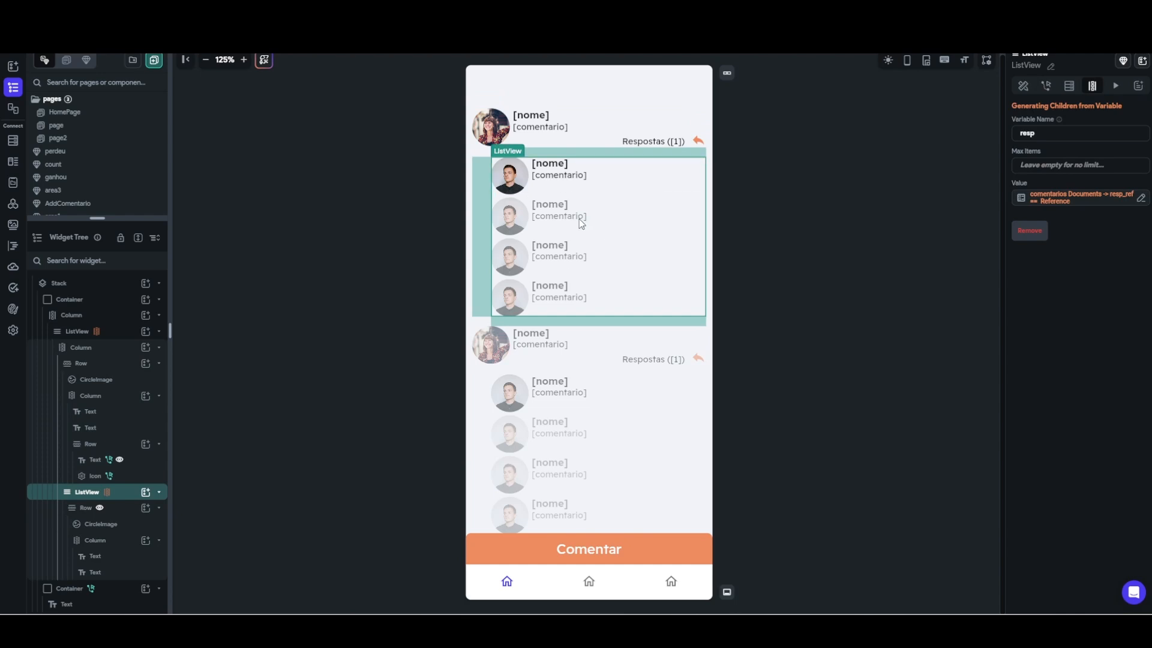
pyautogui.click(700, 144)
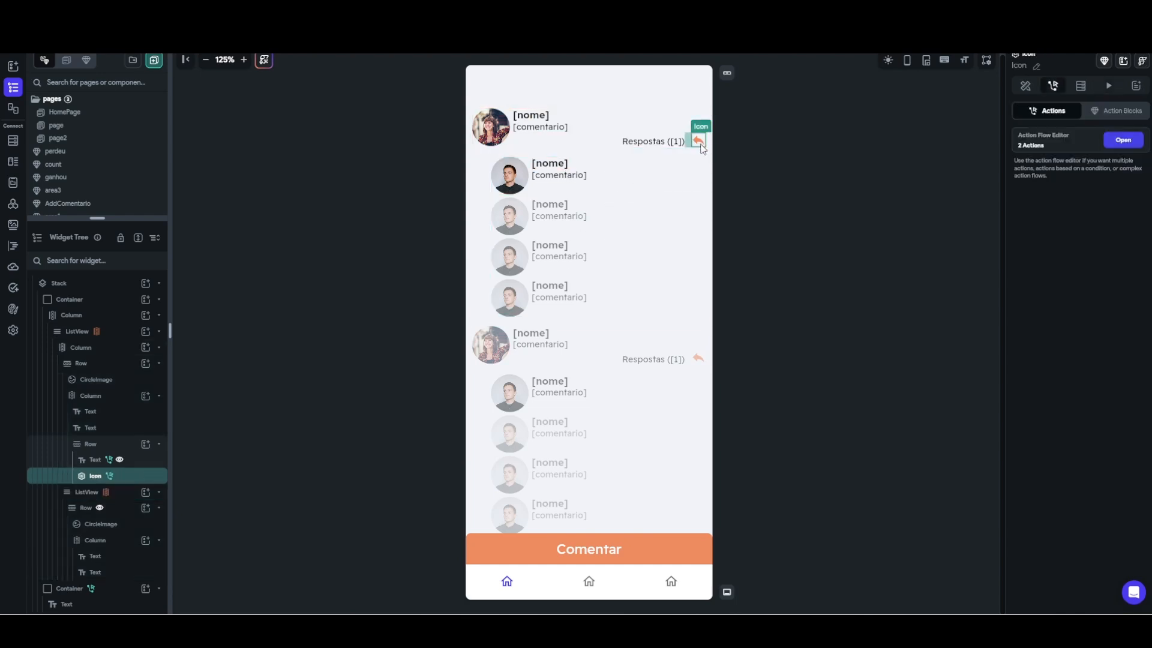
pyautogui.click(623, 176)
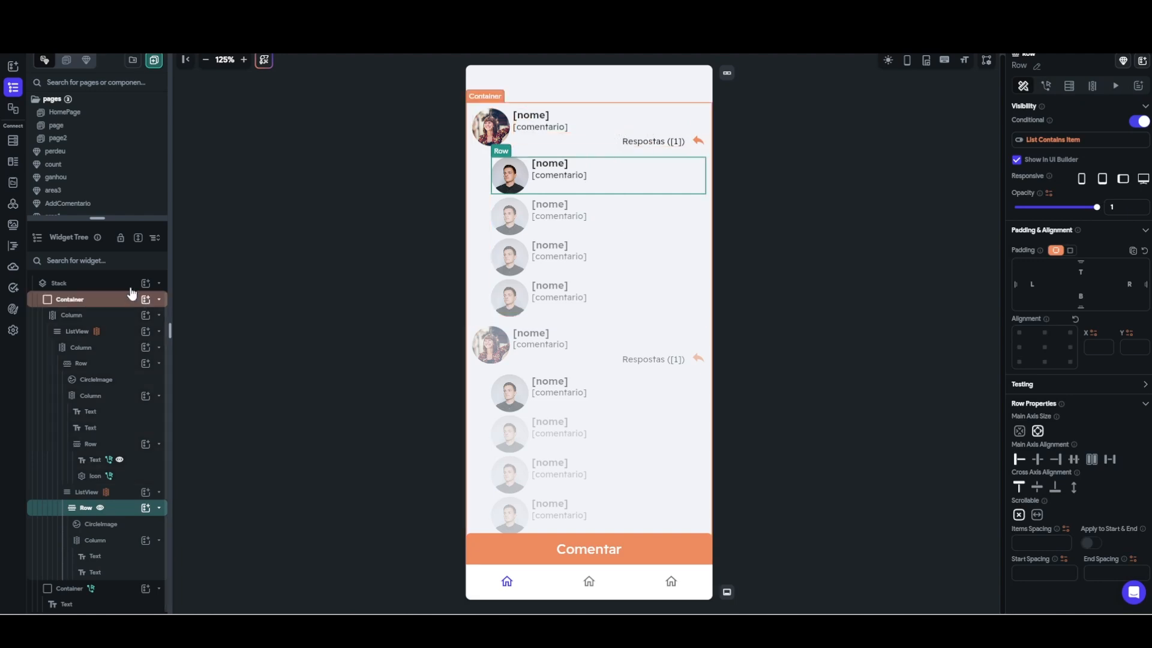
# - Open the AddComentario component and inspect its Nome text field and the definition of its docRef parameter
pyautogui.moveTo(100, 218); pyautogui.dragTo(108, 427)
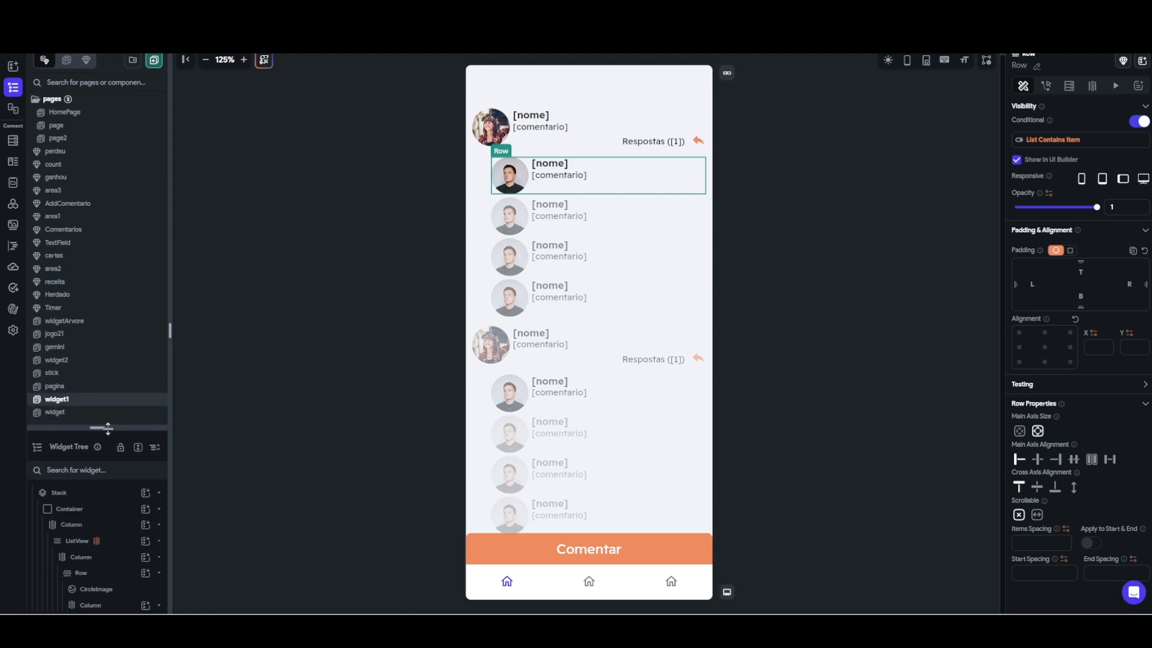
pyautogui.click(79, 207)
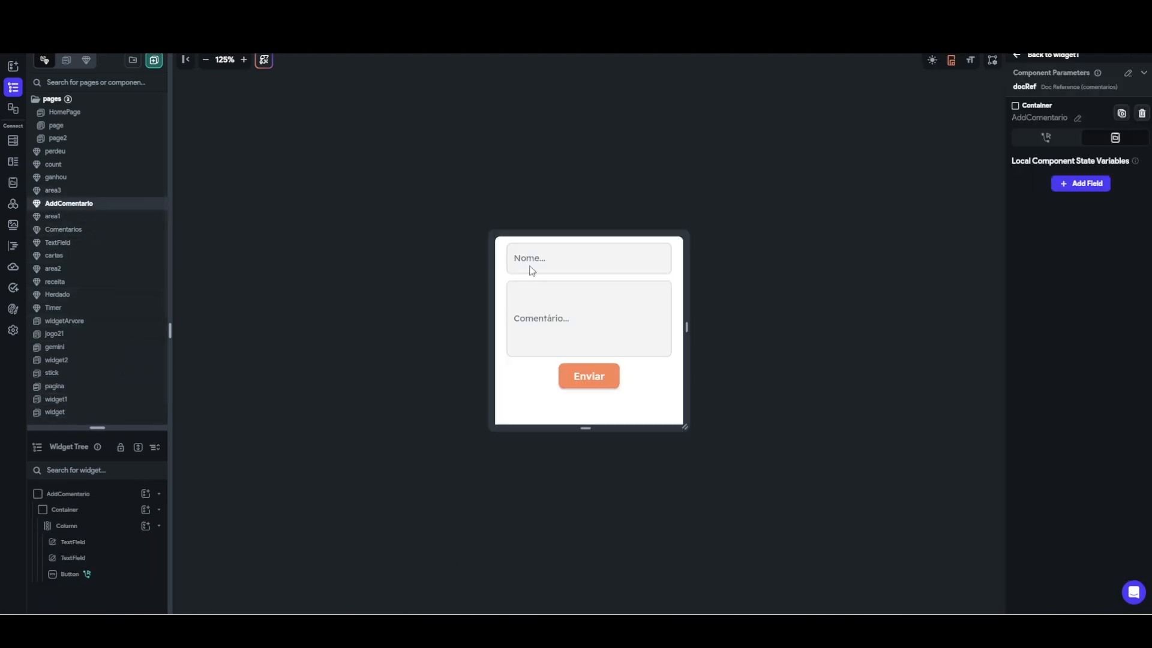
pyautogui.click(562, 265)
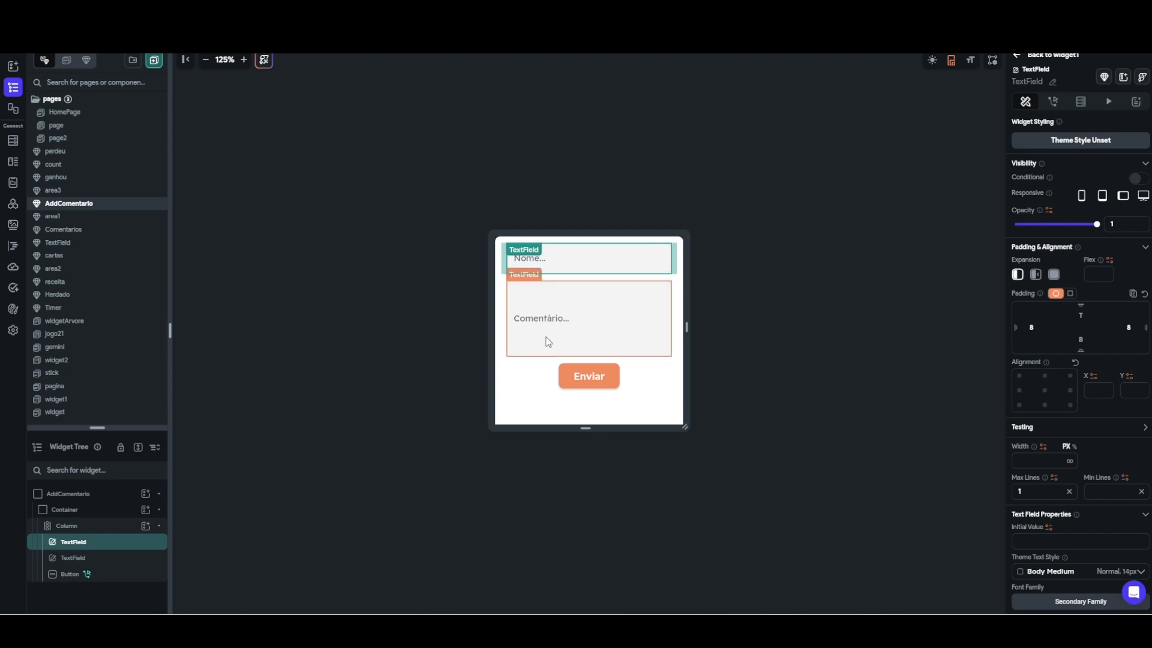
pyautogui.click(107, 500)
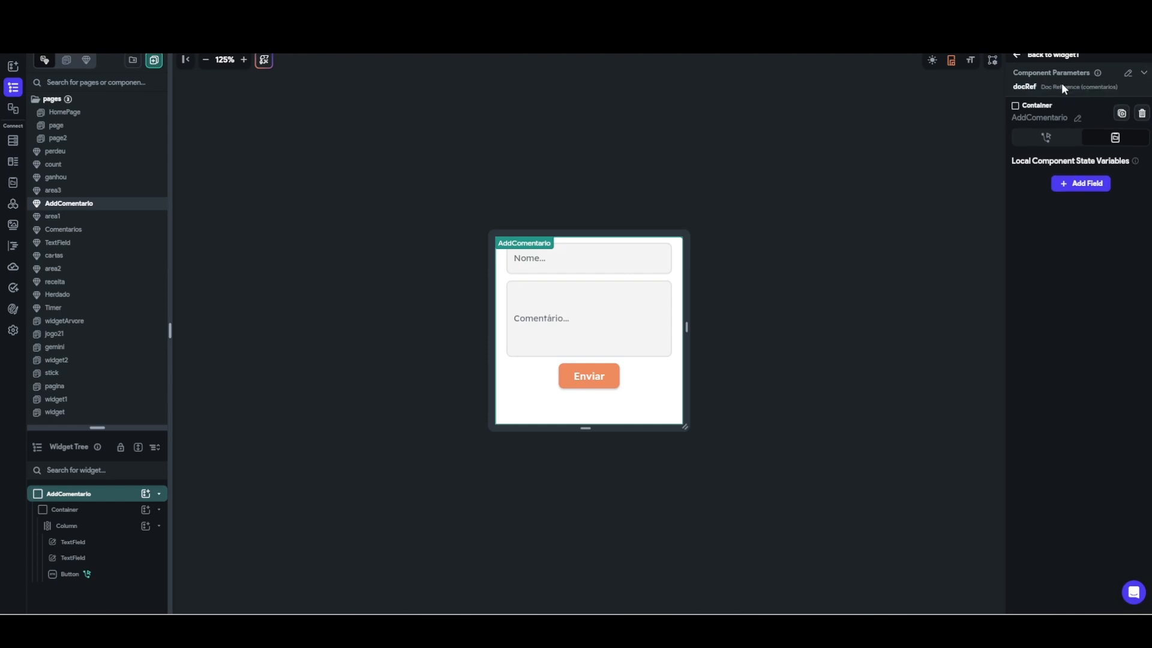
pyautogui.click(1128, 72)
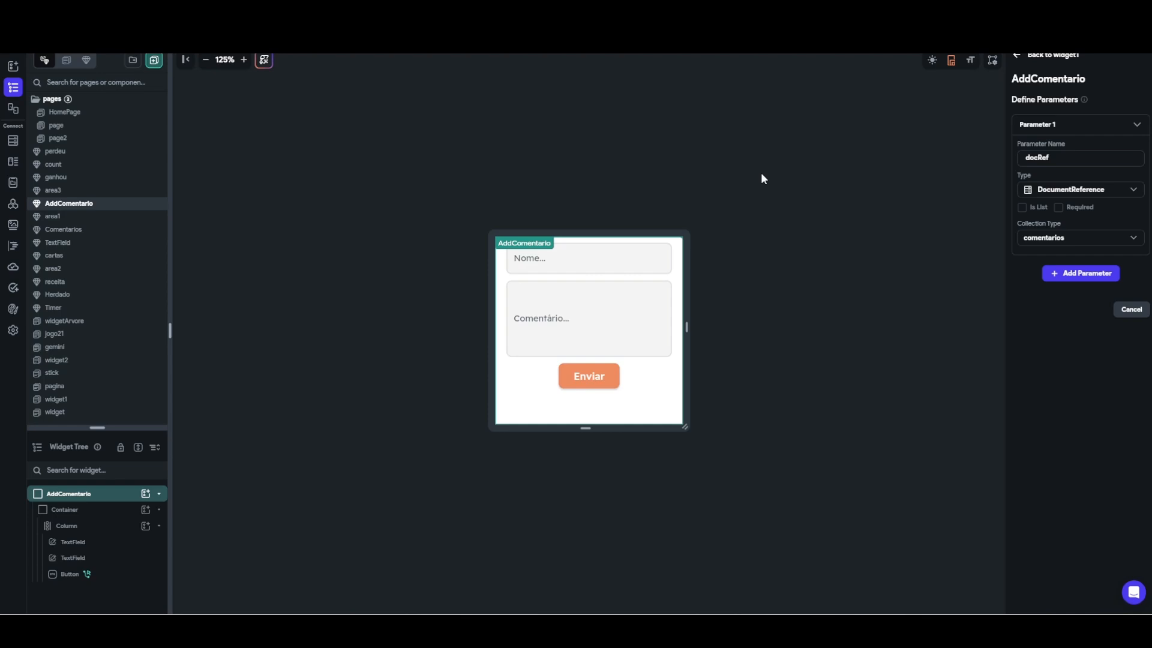
# - Open the Enviar button's action flow and examine the nome and comentario field sources in its Create Document action
pyautogui.click(609, 387)
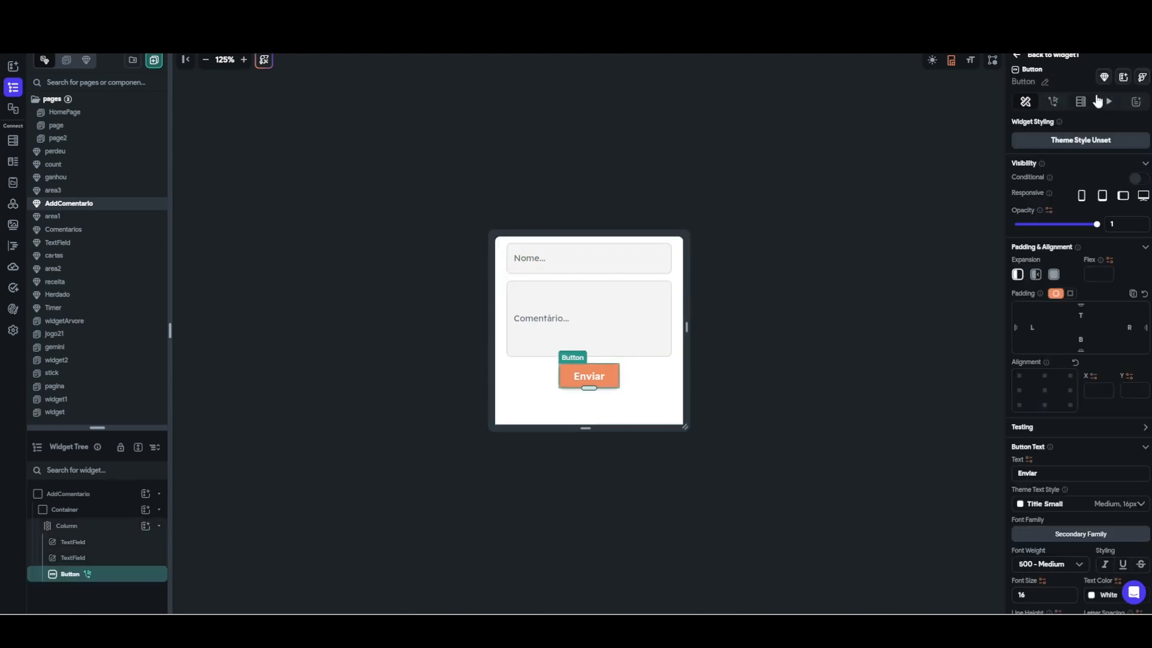
pyautogui.click(1053, 101)
pyautogui.click(1123, 156)
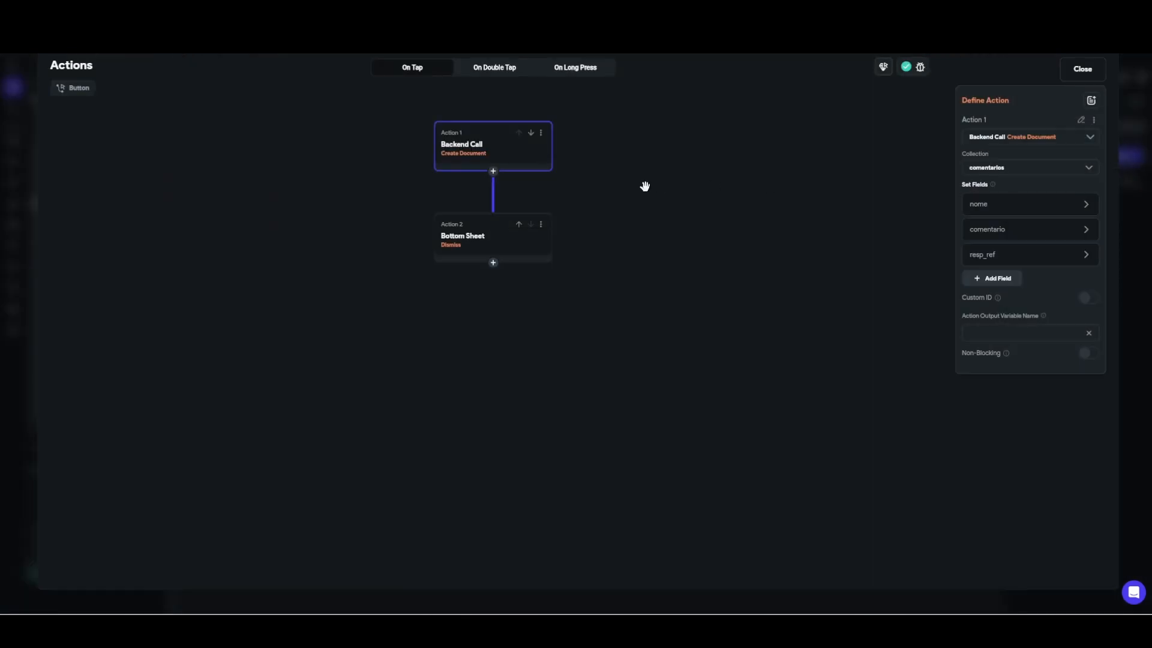
pyautogui.click(1003, 205)
pyautogui.click(992, 348)
pyautogui.scroll(-1, 1014, 354)
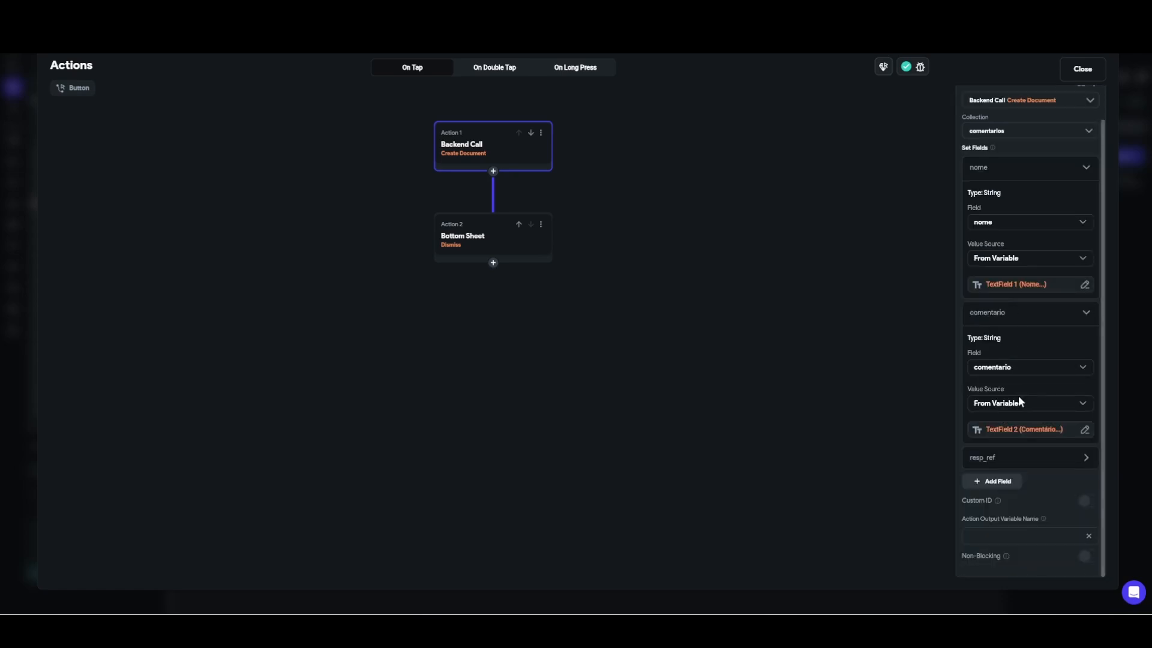
# - Examine the docRef source of the resp_ref field and the Bottom Sheet Dismiss action, closing the flow without changes
pyautogui.click(1020, 457)
pyautogui.click(1005, 461)
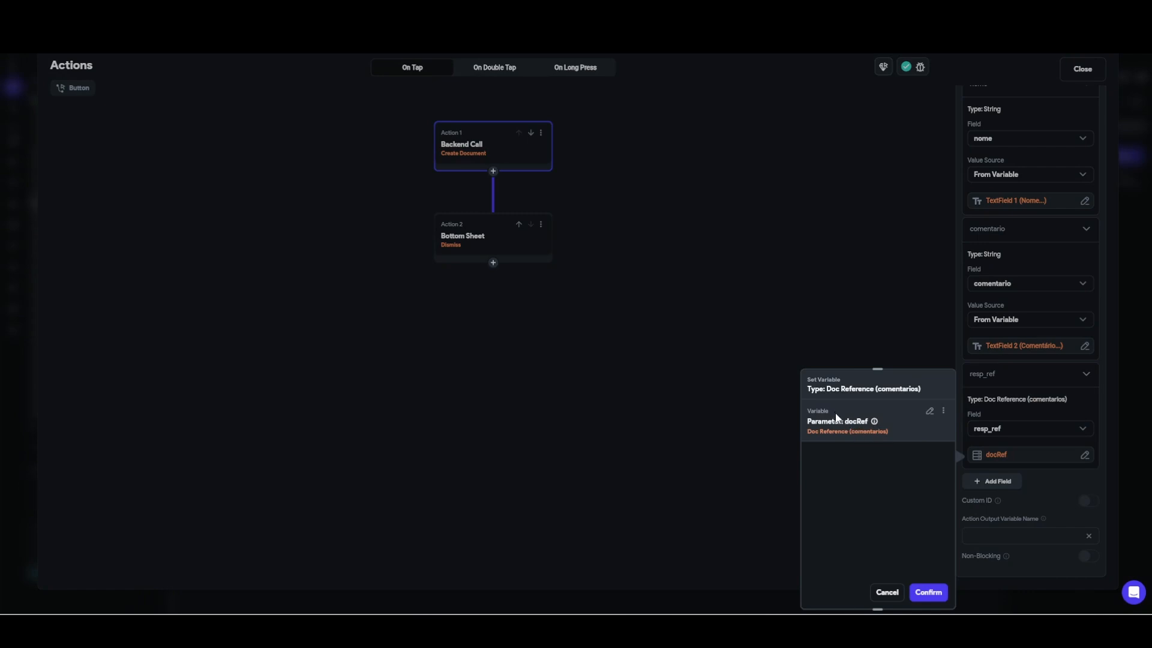
pyautogui.click(887, 593)
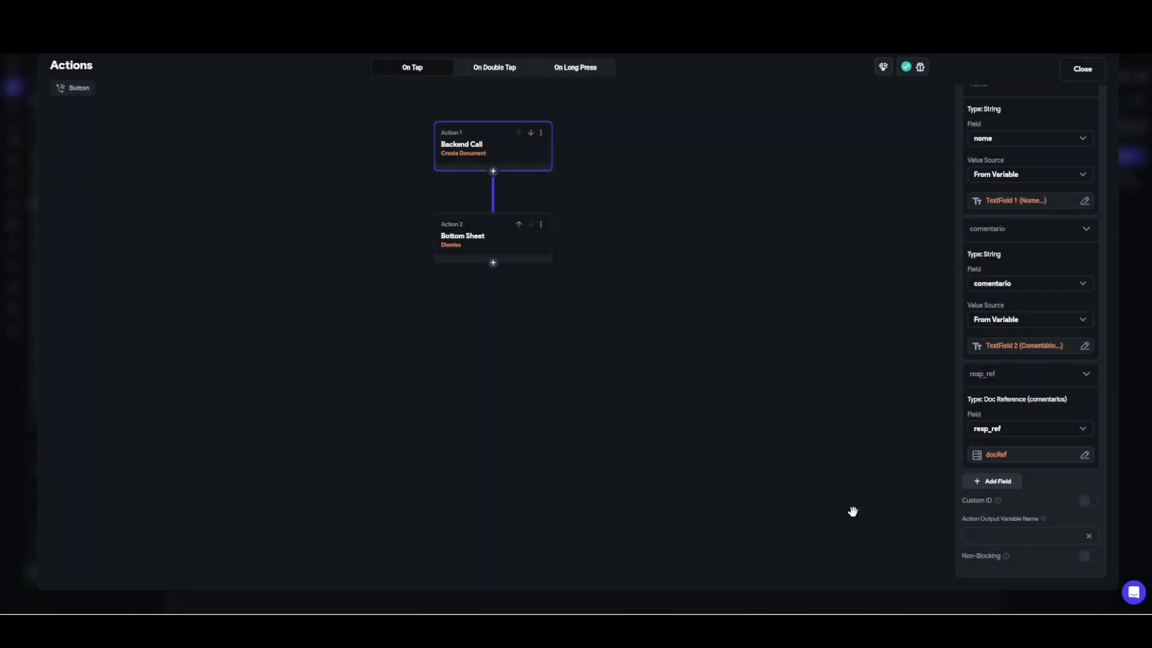
pyautogui.click(504, 254)
pyautogui.click(1090, 70)
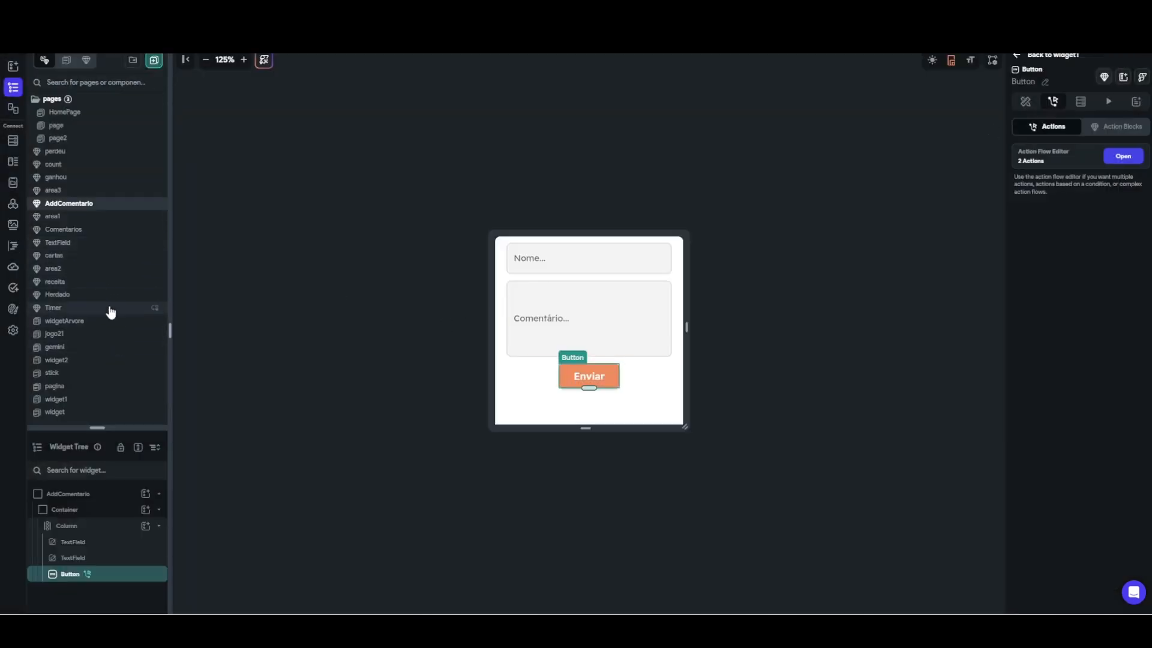
# - Return to the widget1 page and review the action flow of the Comentar container
pyautogui.scroll(-1, 109, 309)
pyautogui.click(67, 376)
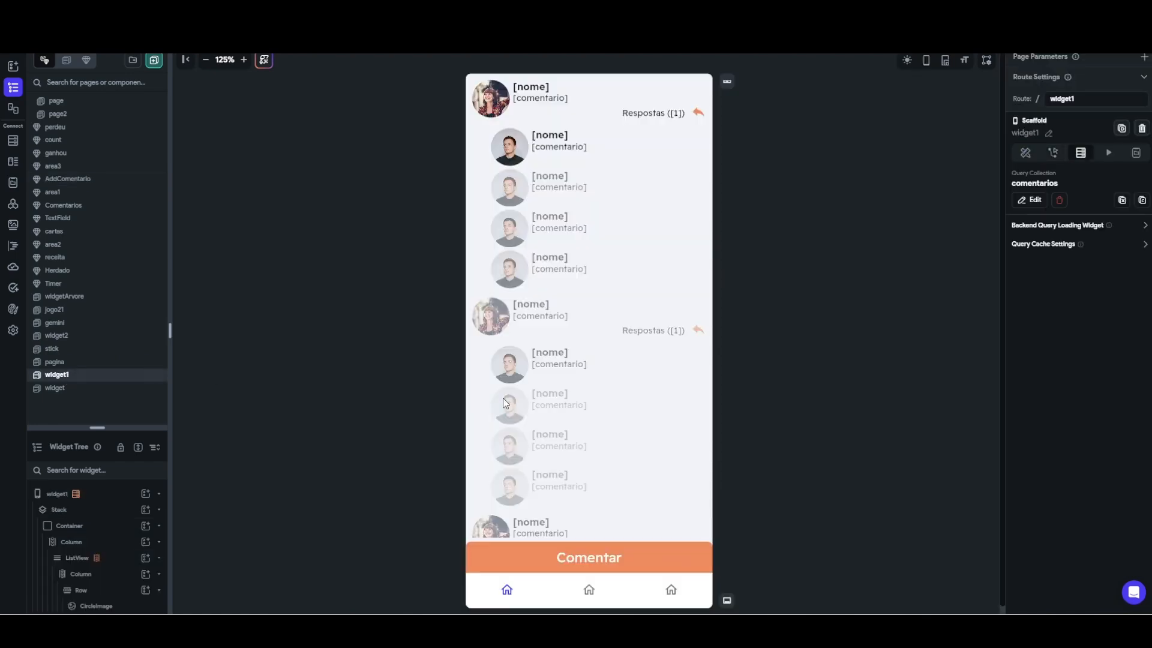
pyautogui.click(495, 551)
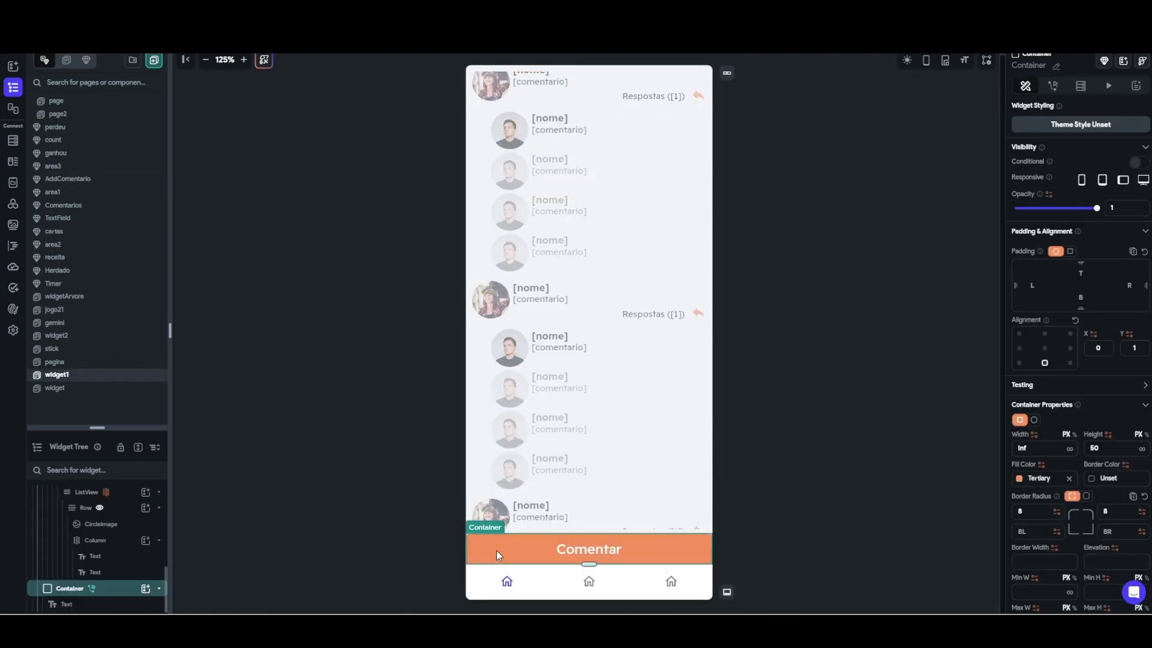
pyautogui.click(1053, 85)
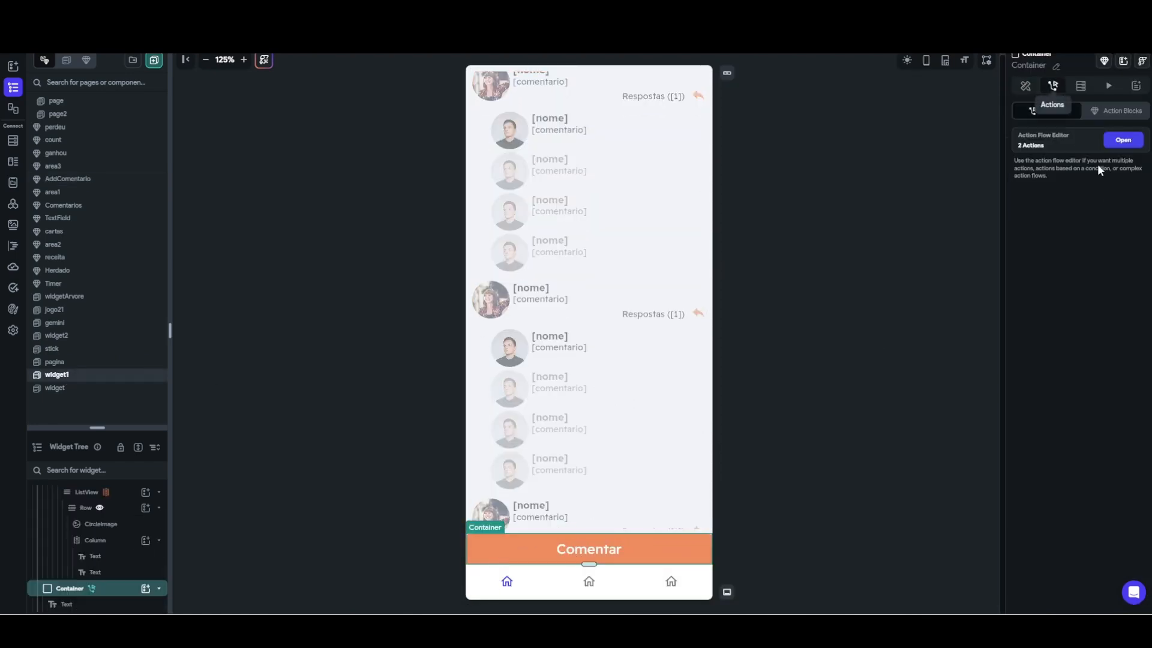
pyautogui.click(1123, 140)
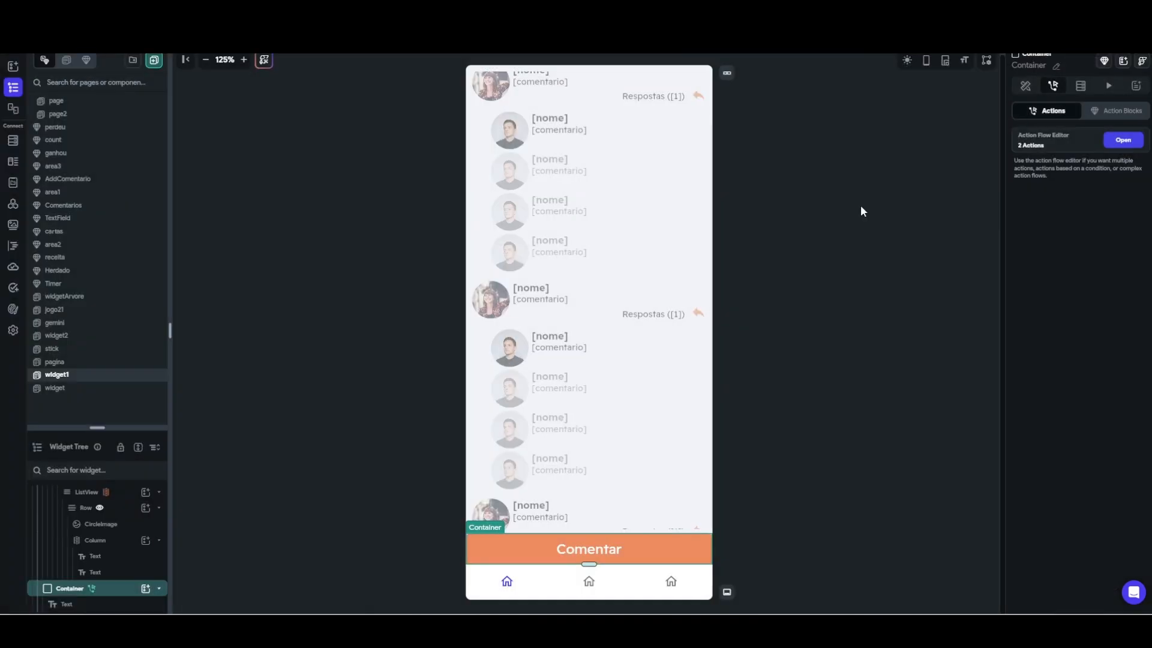
pyautogui.click(1084, 70)
# - Examine the raiz Item Reference passed as docRef in the reply icon's AddComentario bottom sheet, leaving it unchanged
pyautogui.scroll(3, 682, 237)
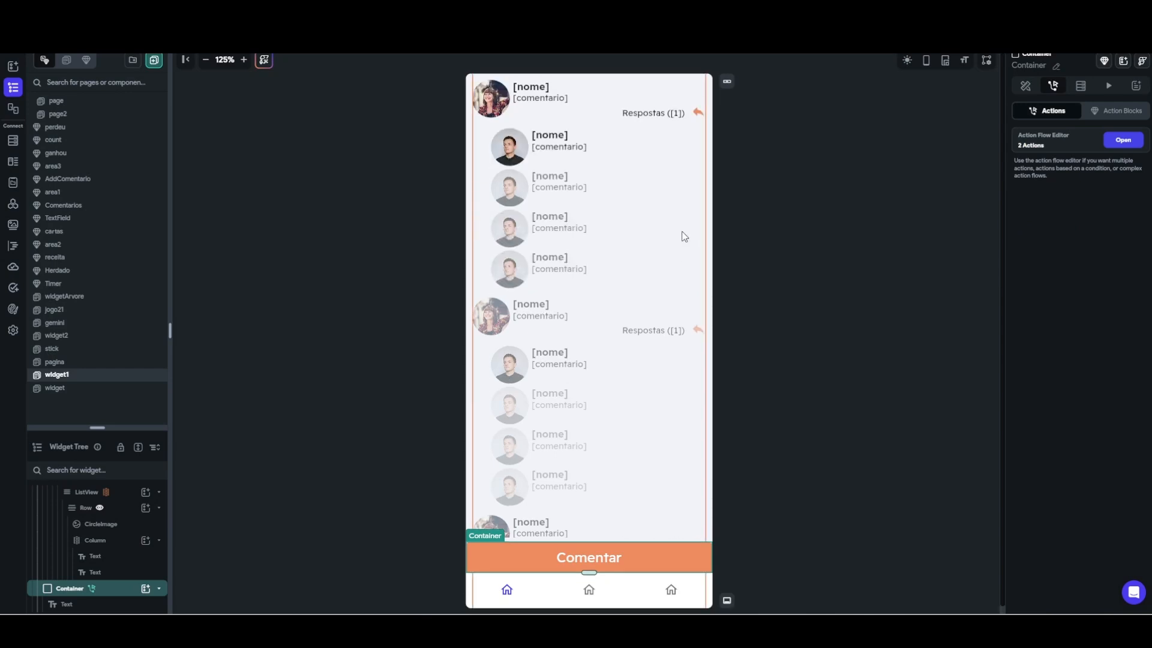
pyautogui.click(698, 112)
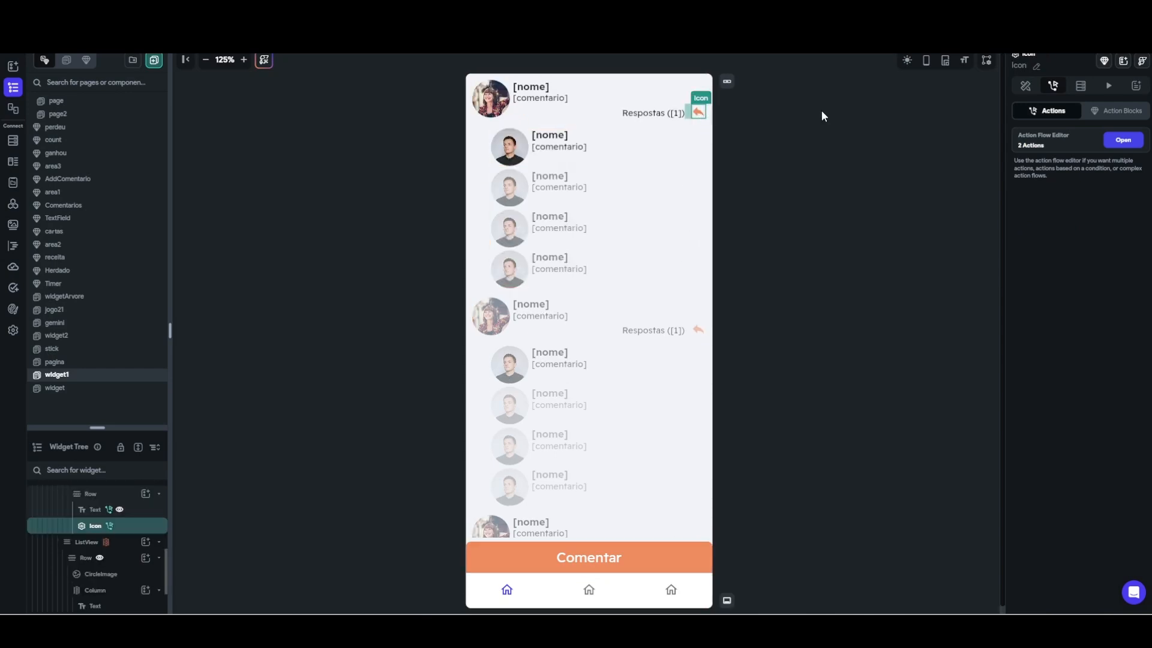
pyautogui.click(1121, 141)
pyautogui.click(1006, 389)
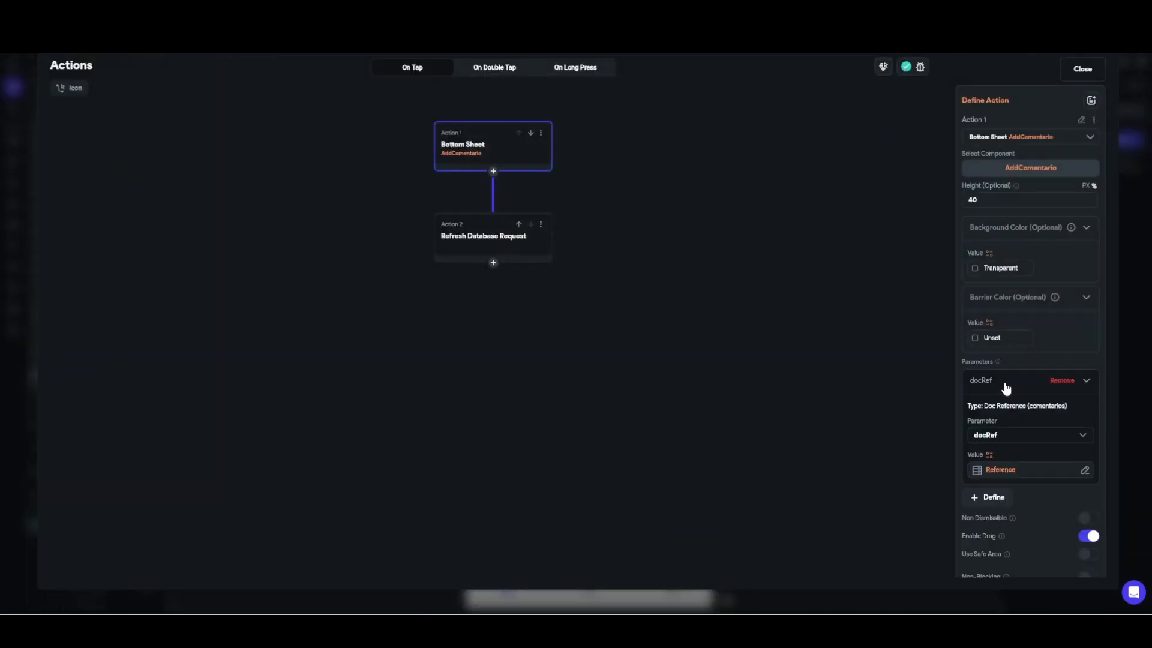
pyautogui.click(1011, 471)
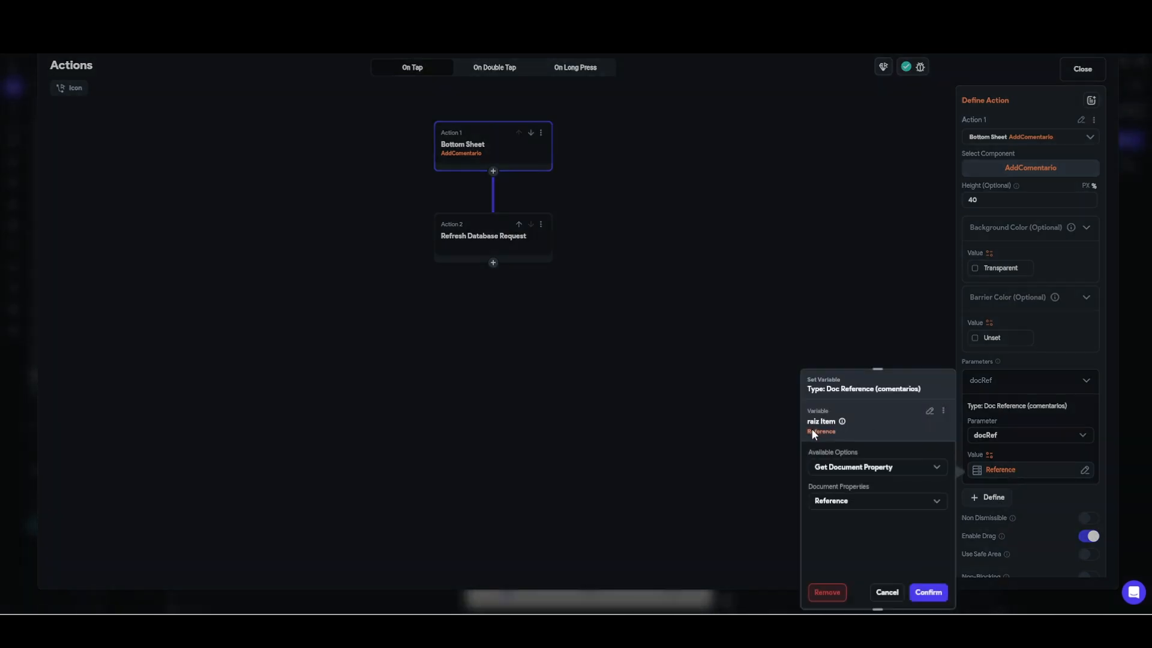
pyautogui.click(887, 592)
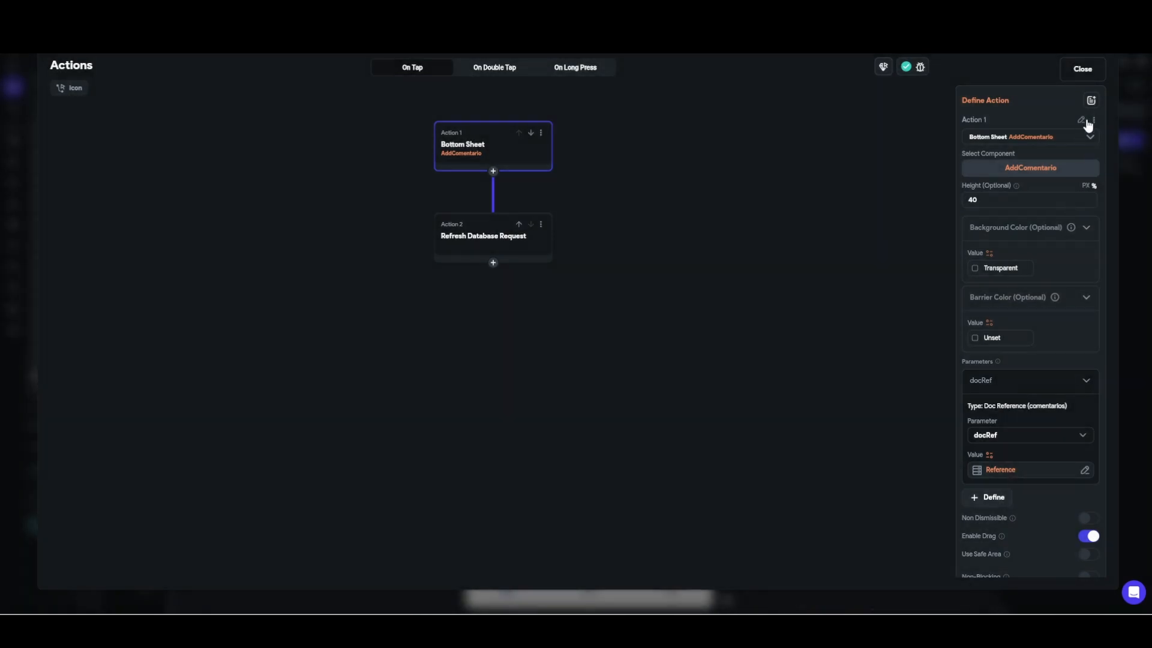
pyautogui.click(1083, 69)
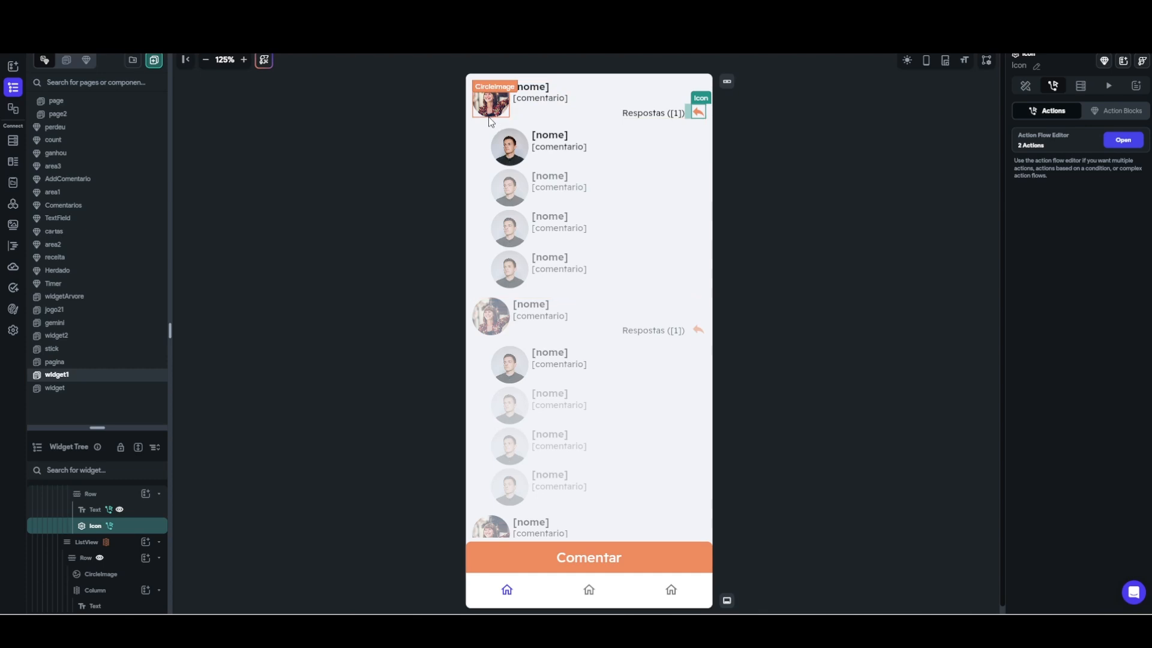
# - Switch to the running app preview and test the Respostas toggles that show and hide replies under several root comments
pyautogui.click(496, 105)
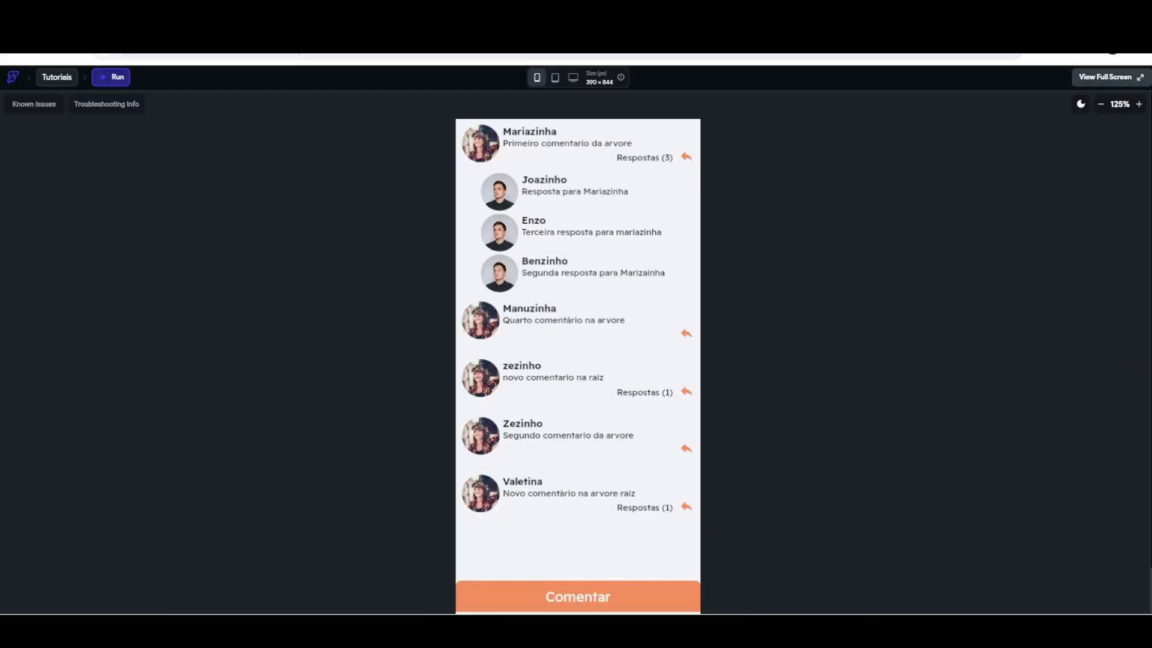
pyautogui.click(648, 166)
pyautogui.click(649, 165)
pyautogui.click(649, 166)
pyautogui.click(648, 166)
pyautogui.click(649, 165)
pyautogui.click(642, 284)
pyautogui.click(642, 284)
pyautogui.click(641, 398)
pyautogui.click(639, 399)
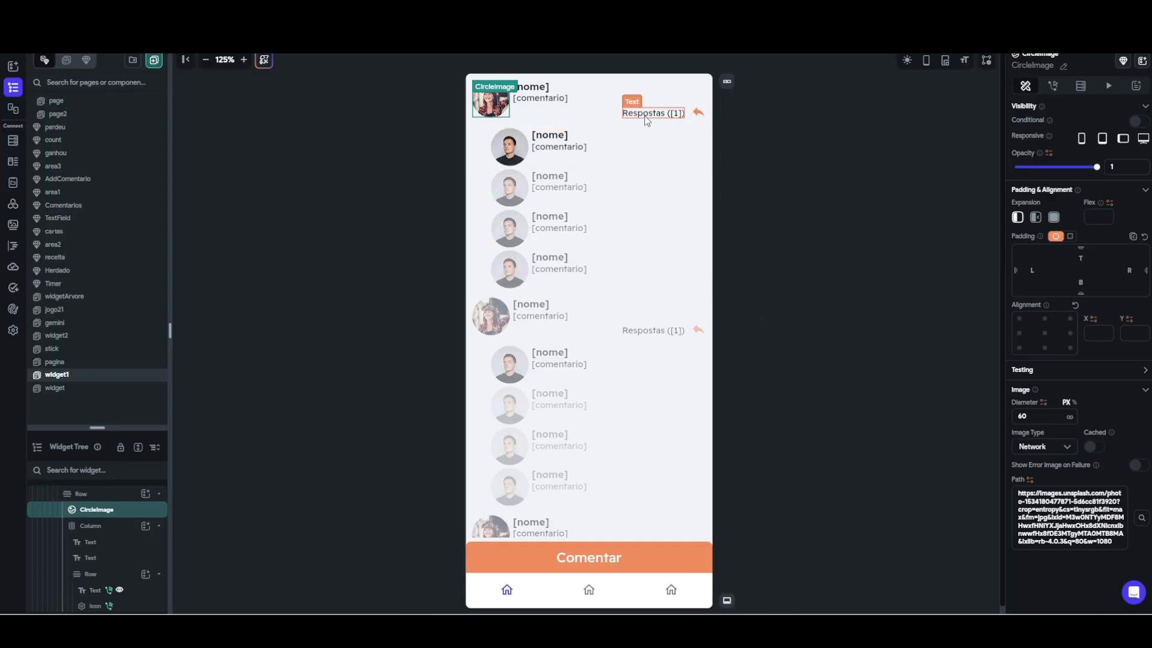
# - Enlarge the widget tree and examine the definition of the respostas page state variable on the widget1 page
pyautogui.moveTo(98, 429); pyautogui.dragTo(98, 220)
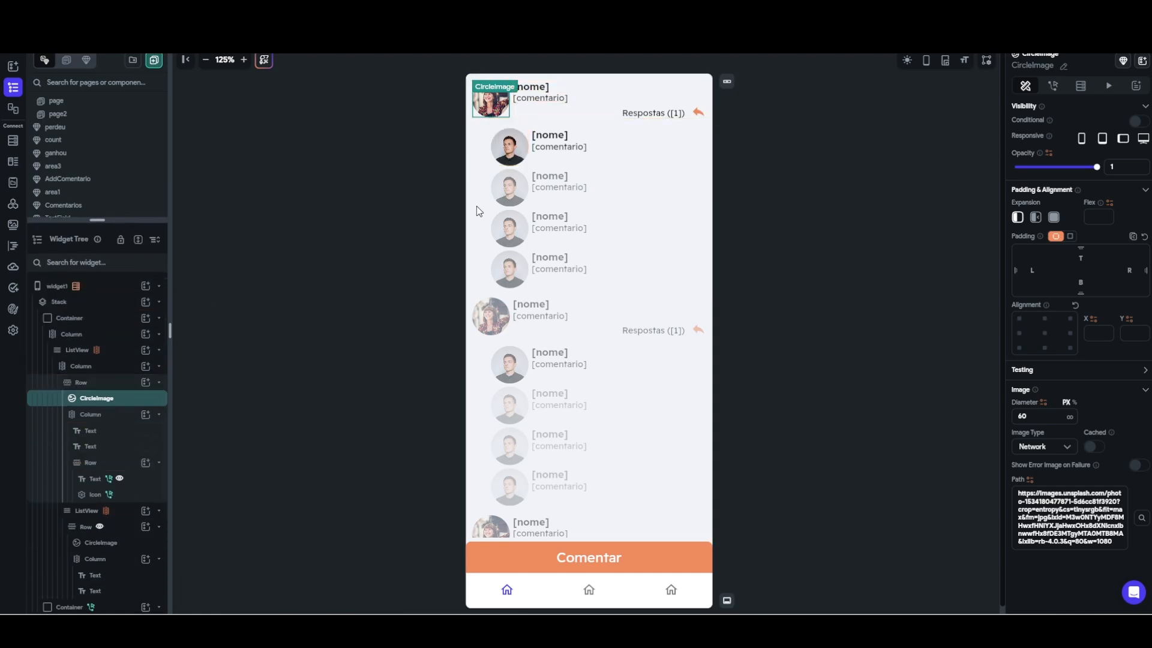
pyautogui.click(640, 115)
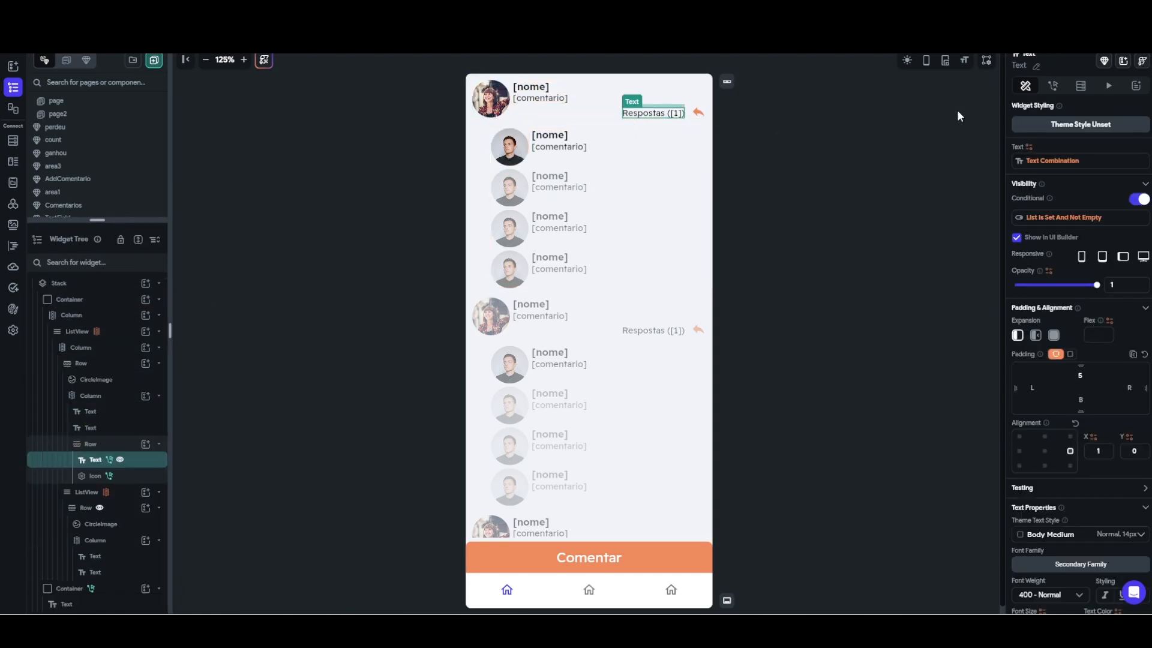
pyautogui.click(1054, 88)
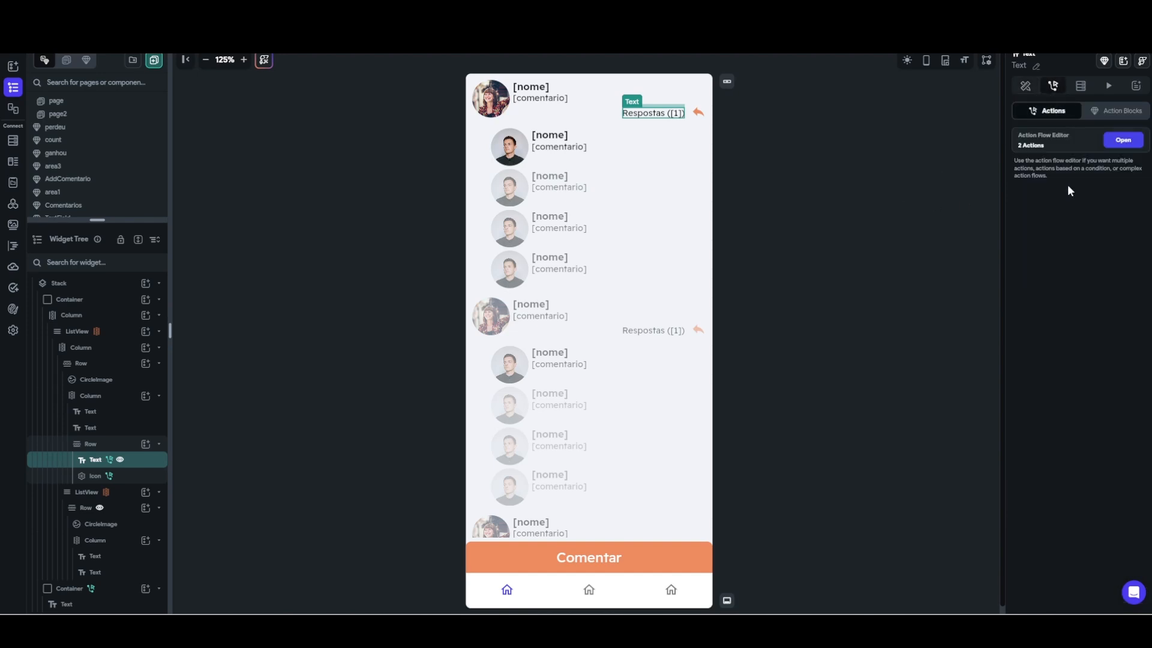
pyautogui.scroll(2, 108, 372)
pyautogui.click(95, 288)
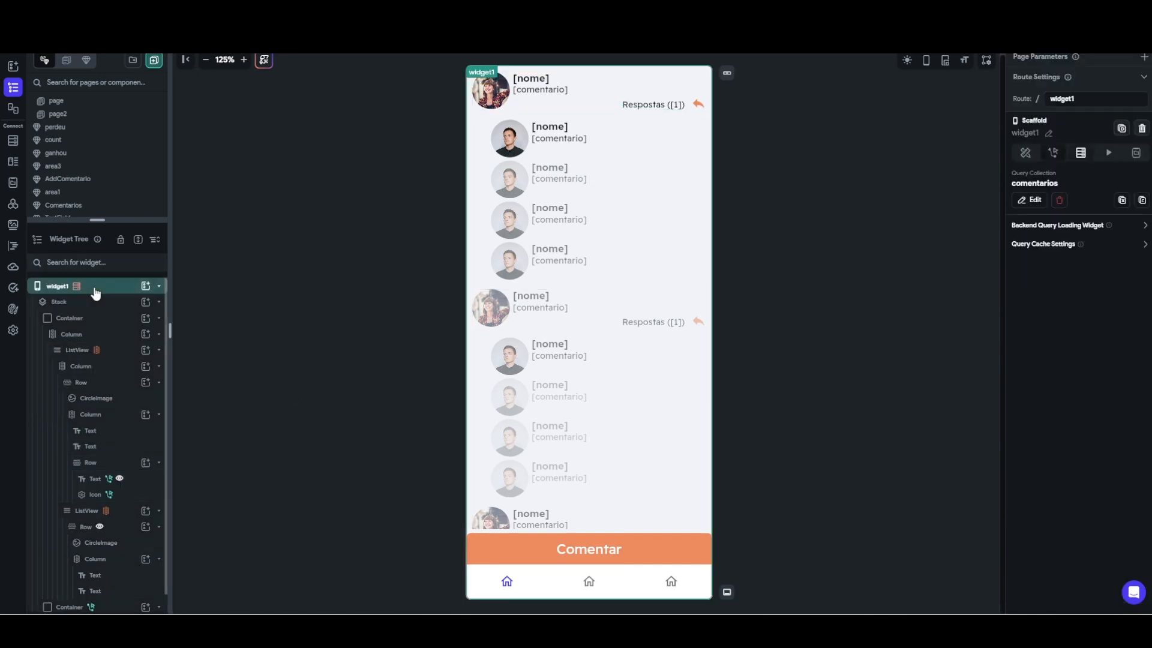
pyautogui.click(1137, 152)
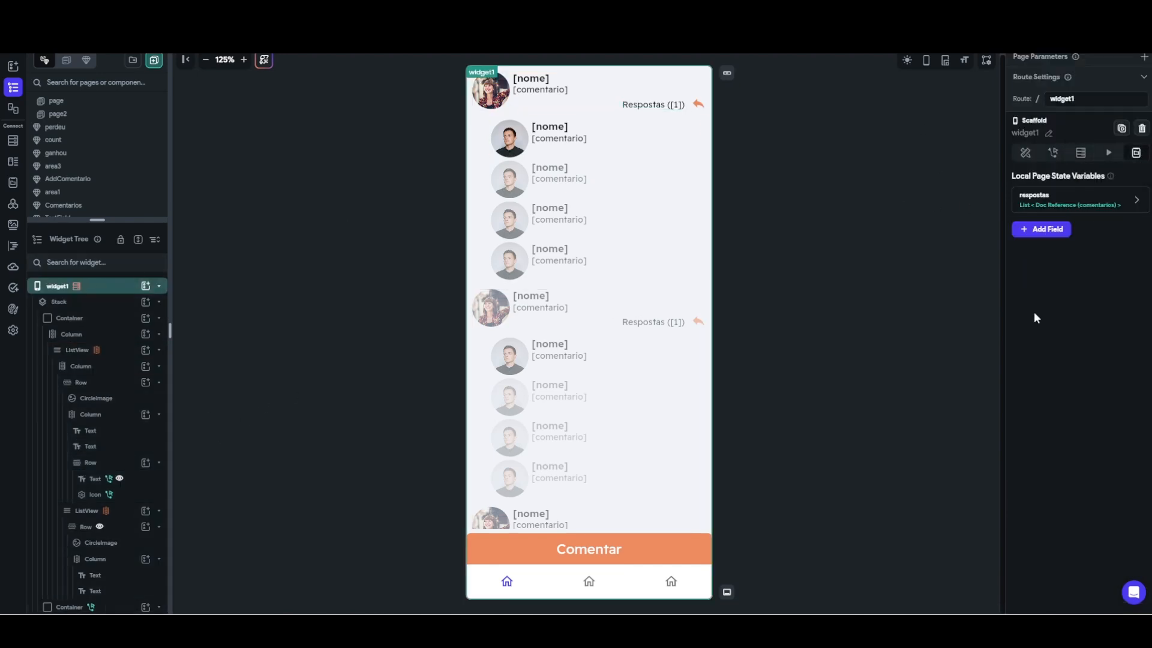
pyautogui.click(1065, 201)
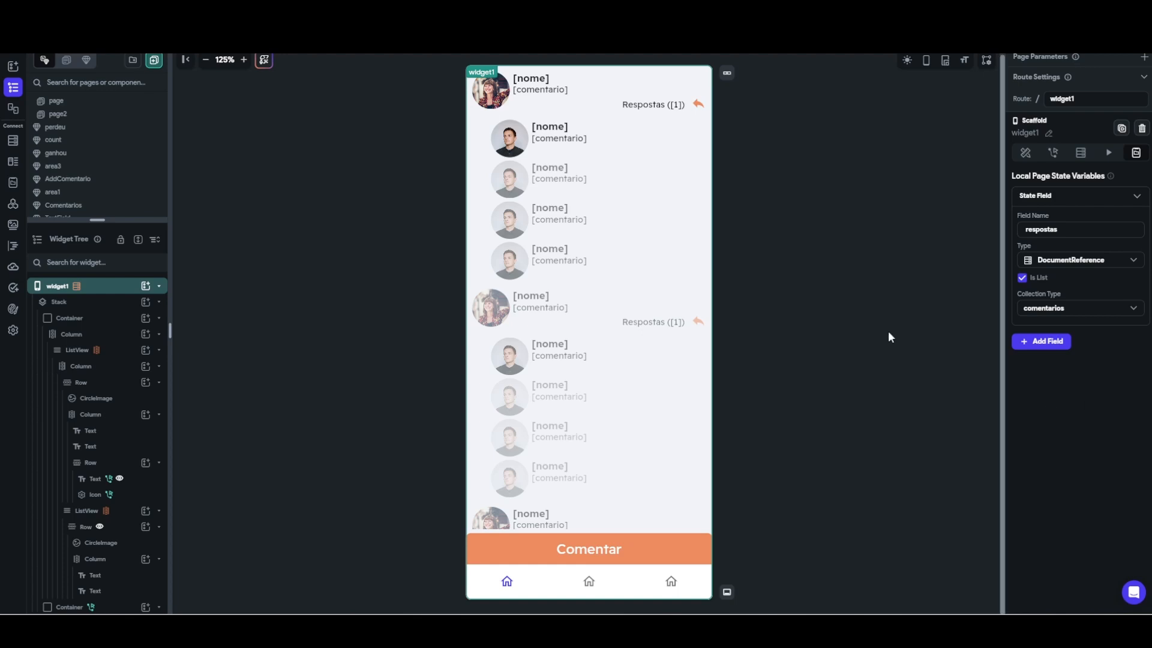
# - Examine the List Contains Item condition and its raiz Item Reference in the Respostas text's action flow, leaving both unchanged
pyautogui.click(660, 107)
pyautogui.click(1124, 143)
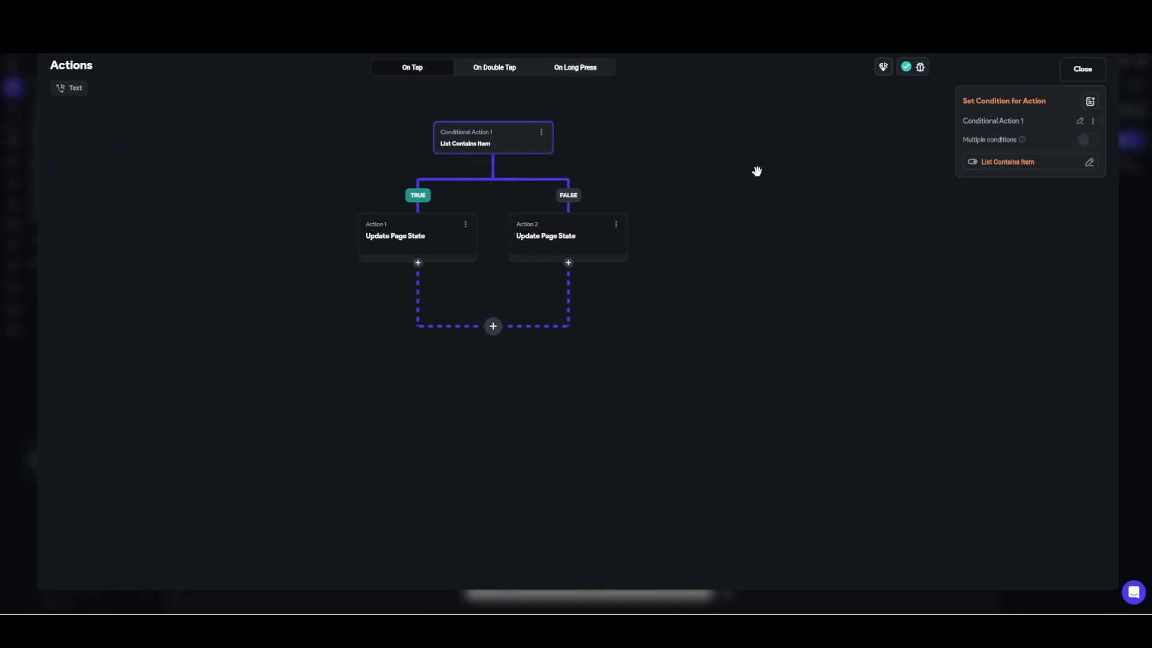
pyautogui.click(1021, 163)
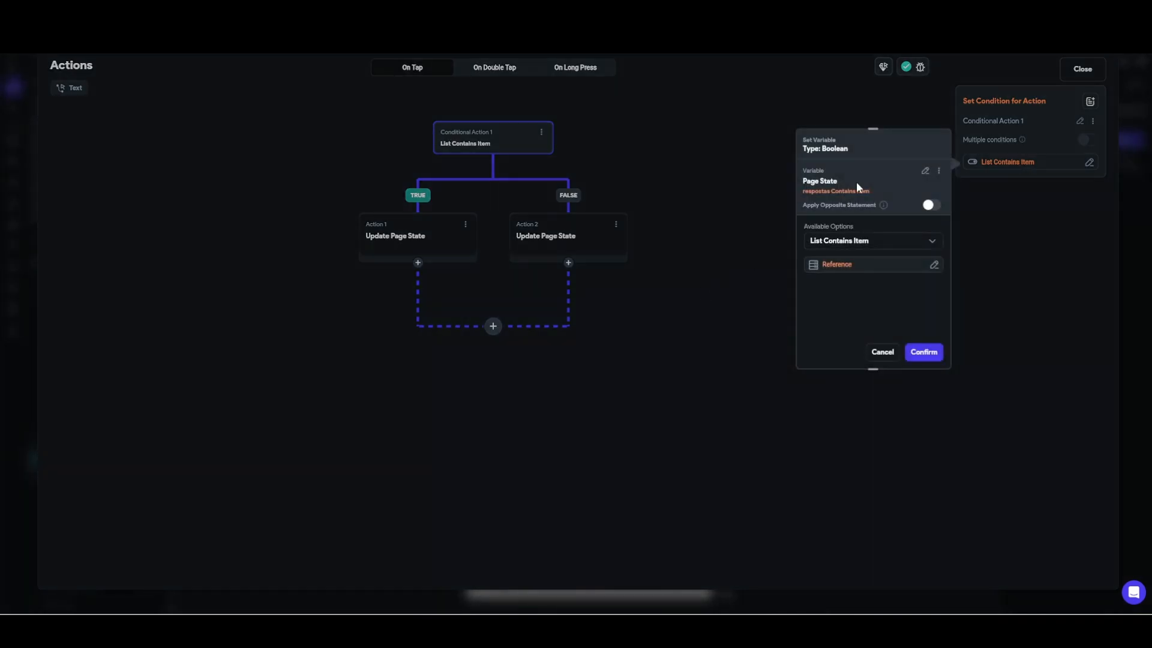
pyautogui.click(850, 265)
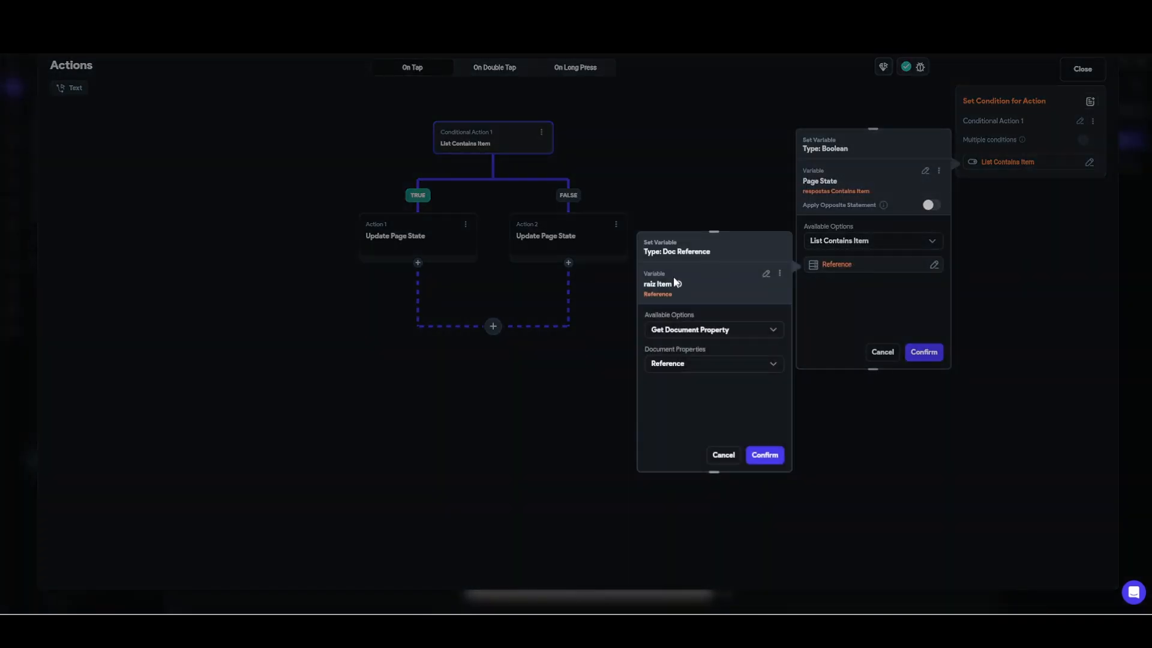
pyautogui.click(765, 455)
pyautogui.click(924, 352)
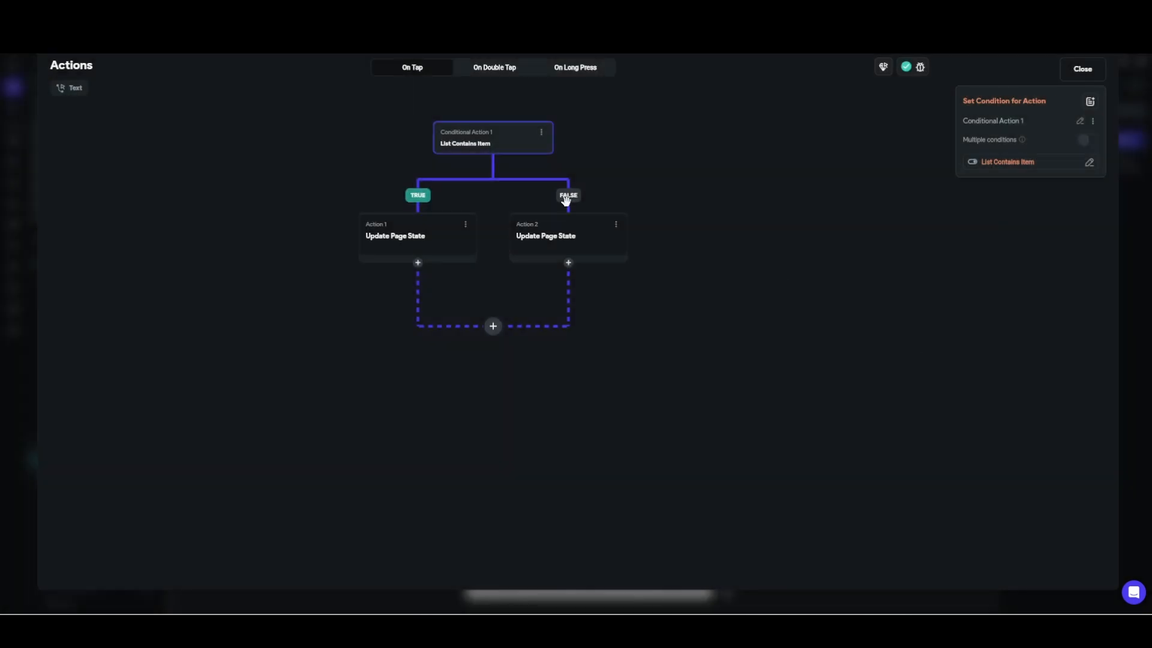
# - Compare the Update Page State actions on the TRUE and FALSE branches, then close the action flow
pyautogui.click(424, 249)
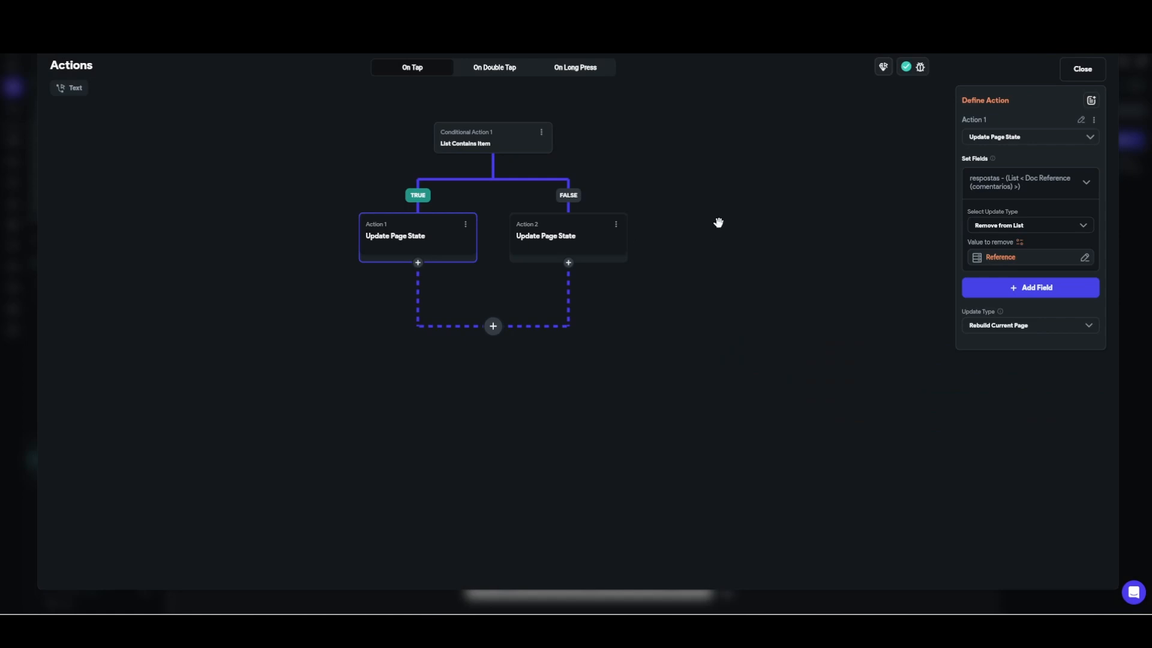
pyautogui.click(558, 238)
pyautogui.click(420, 237)
pyautogui.click(546, 248)
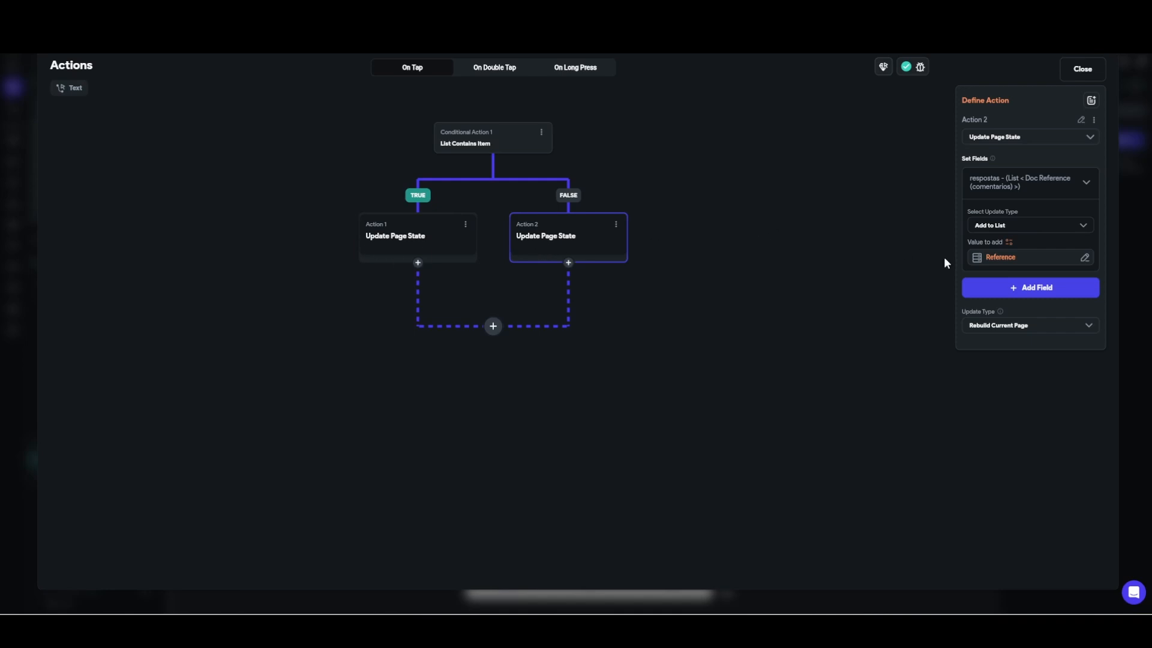
pyautogui.click(1082, 70)
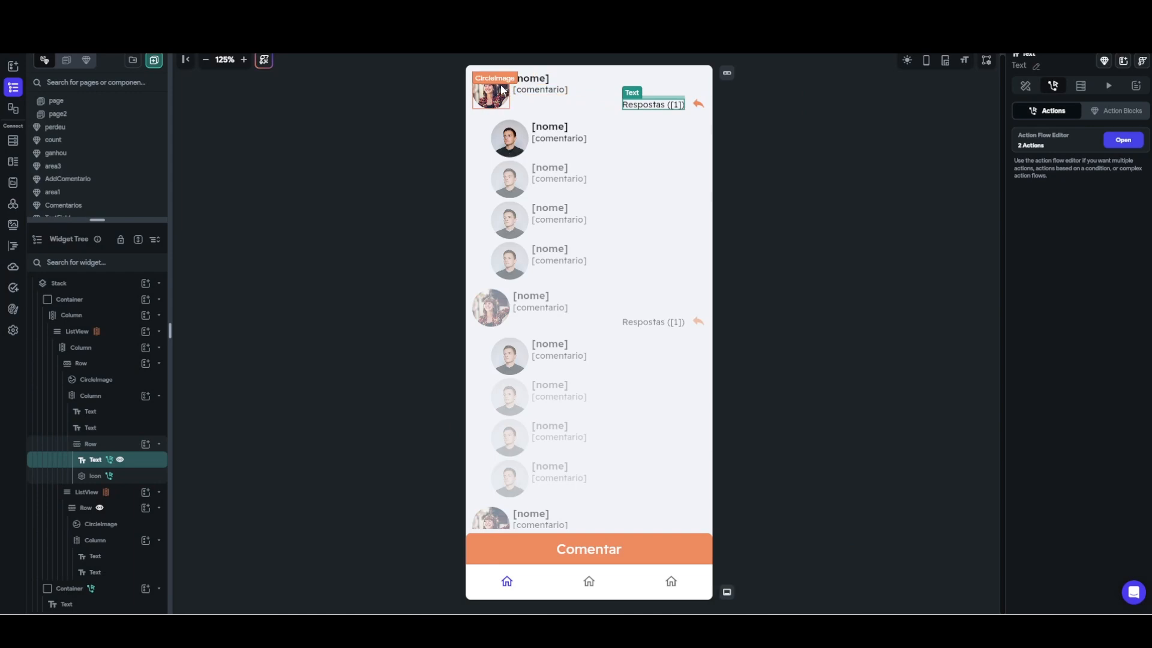
# - Examine the reply ListView's properties and the reply Row's conditional visibility, including its raiz Item Reference, cancelling without changes
pyautogui.click(493, 169)
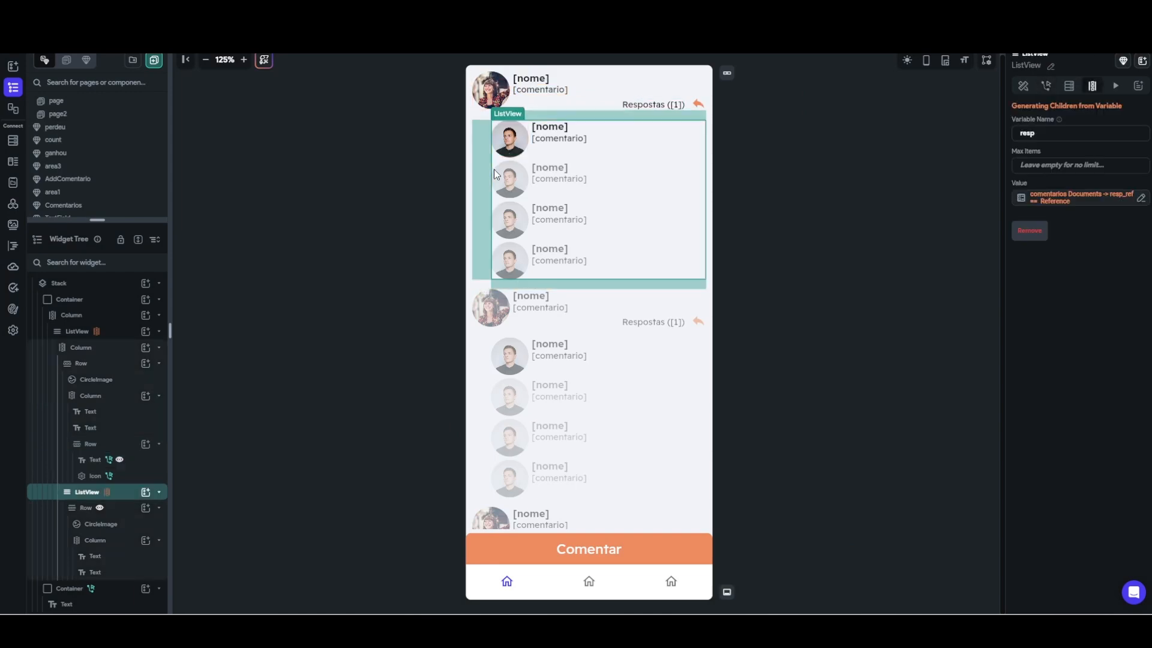
pyautogui.click(1024, 86)
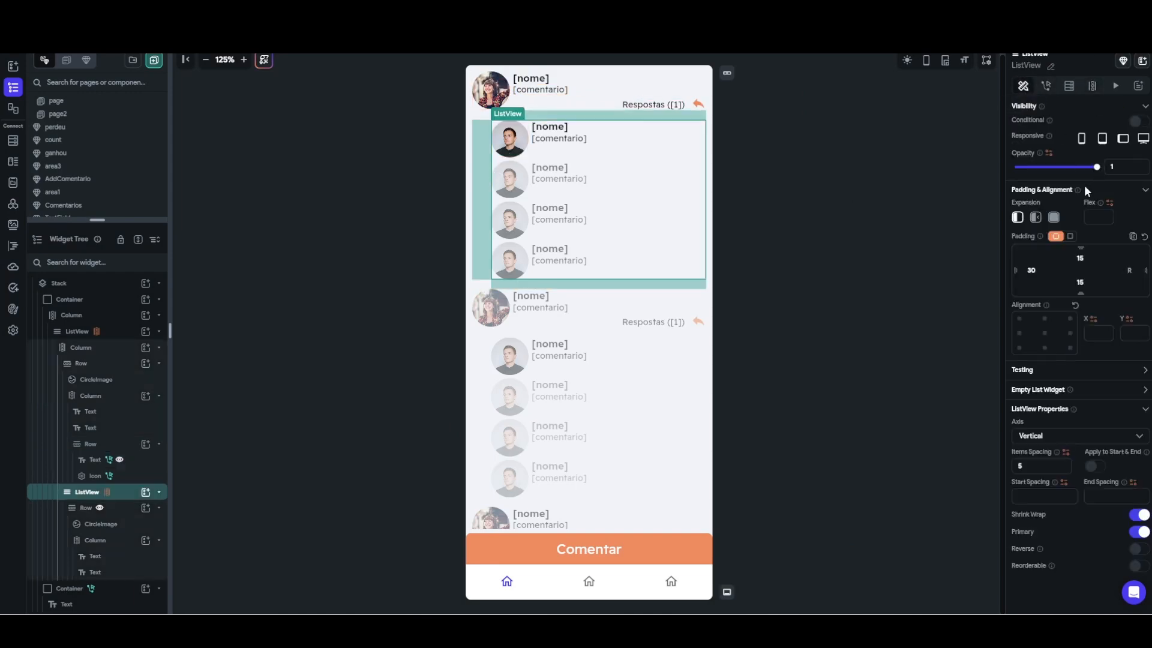
pyautogui.click(126, 508)
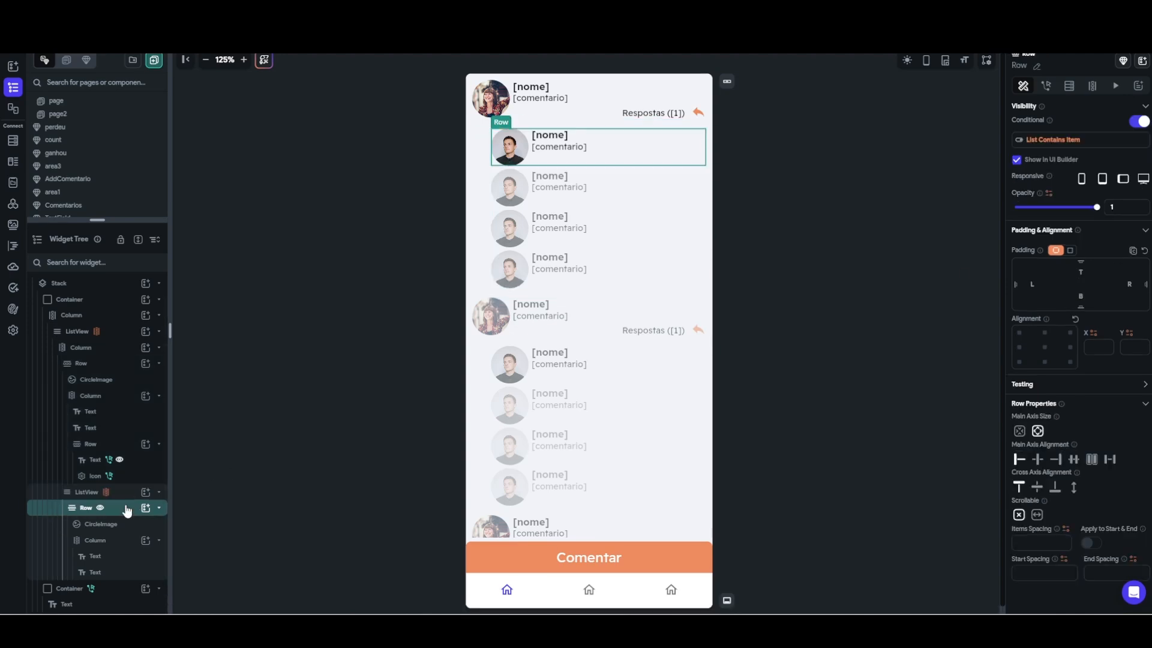
pyautogui.click(1058, 141)
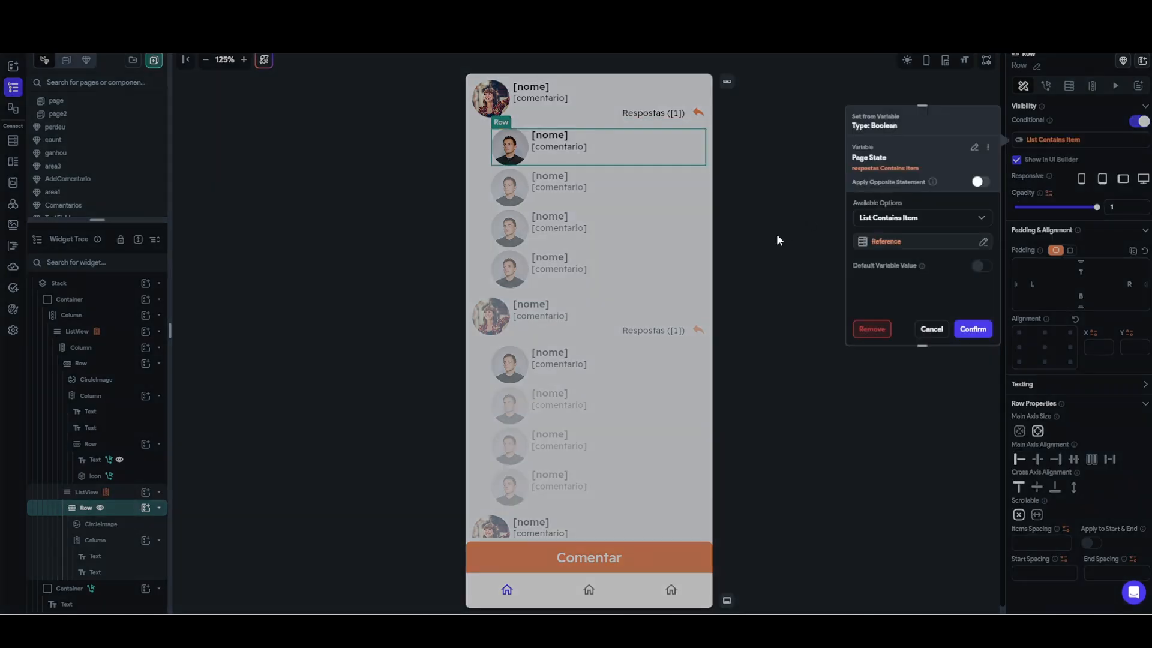
pyautogui.click(893, 243)
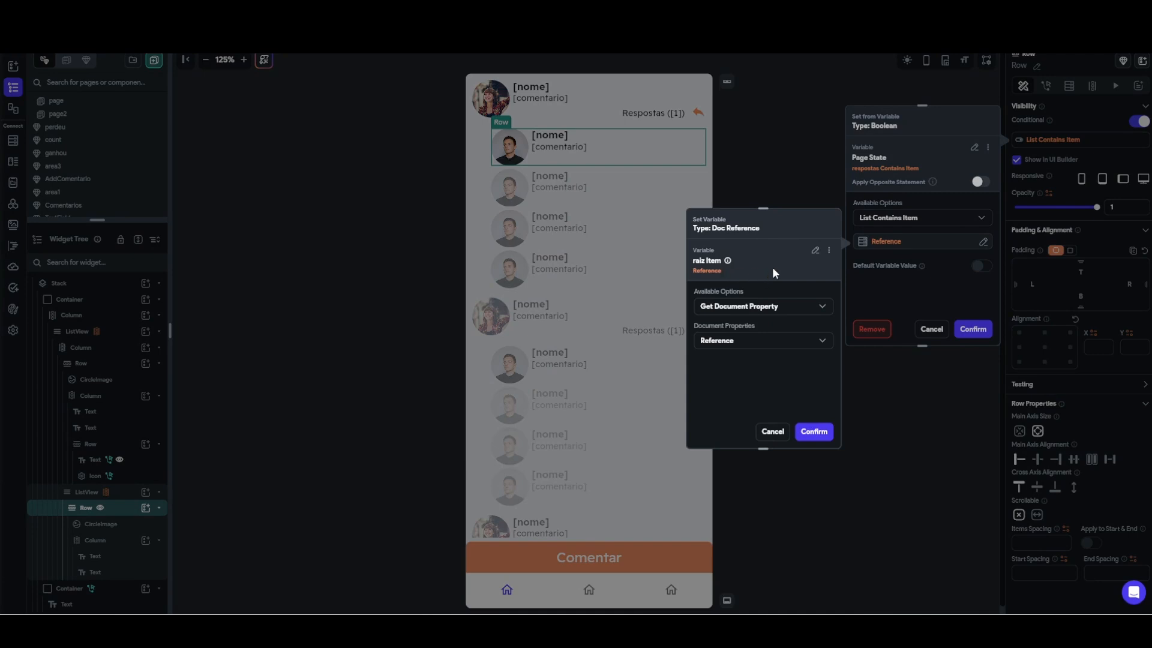
pyautogui.click(769, 433)
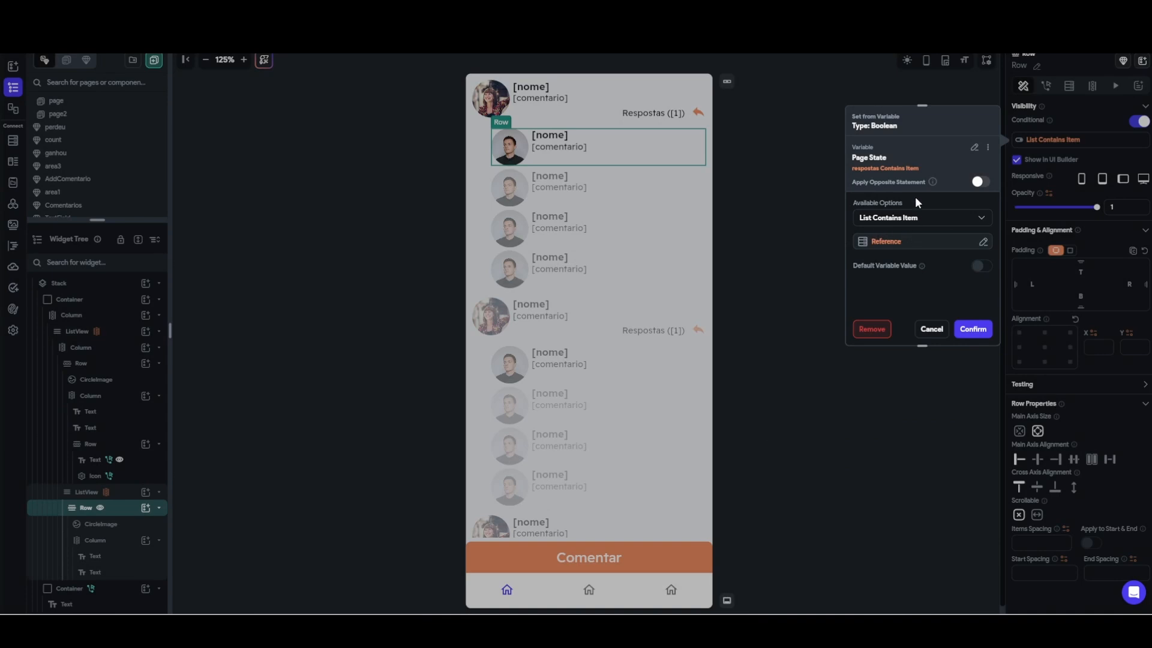
pyautogui.click(932, 330)
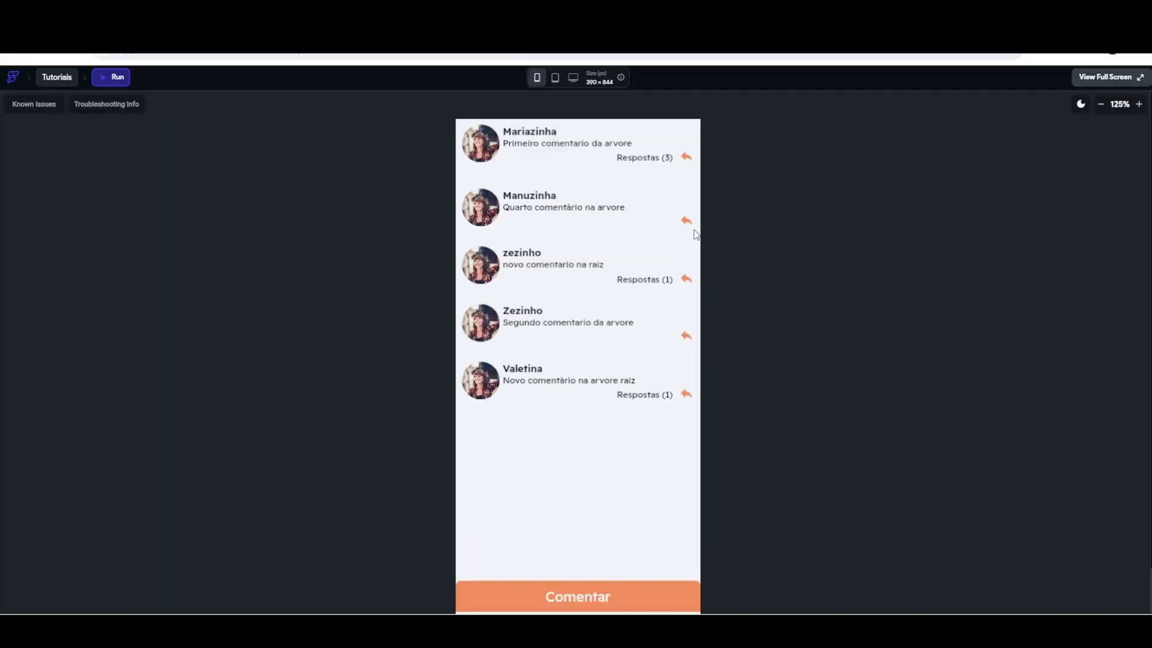
# - Switch to the running app preview and repeatedly show and hide the replies under the first root comment
pyautogui.click(651, 163)
pyautogui.click(650, 164)
pyautogui.click(651, 164)
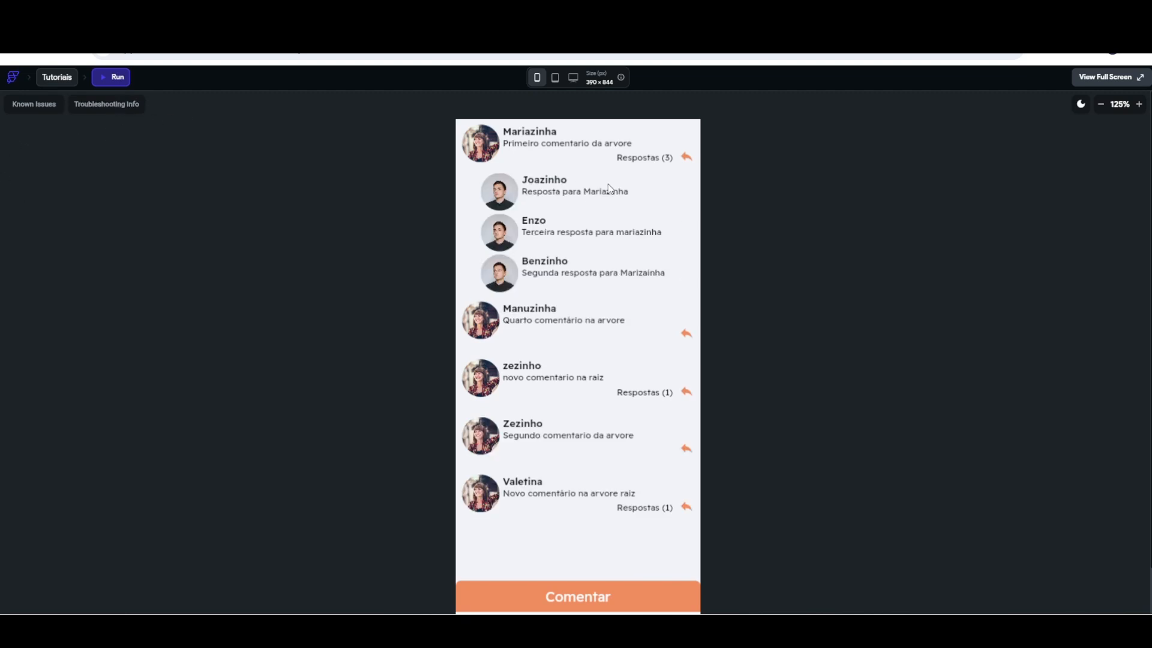
pyautogui.click(640, 168)
pyautogui.click(640, 167)
pyautogui.click(640, 167)
pyautogui.click(640, 166)
pyautogui.click(640, 166)
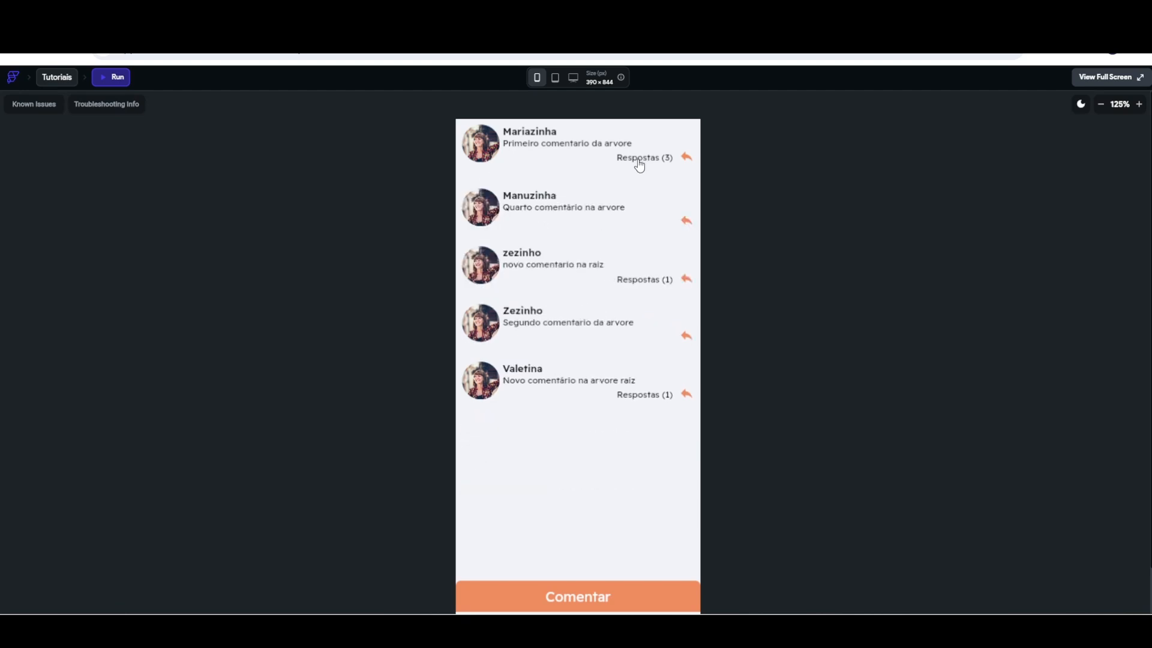
pyautogui.click(640, 166)
pyautogui.click(640, 166)
pyautogui.click(640, 166)
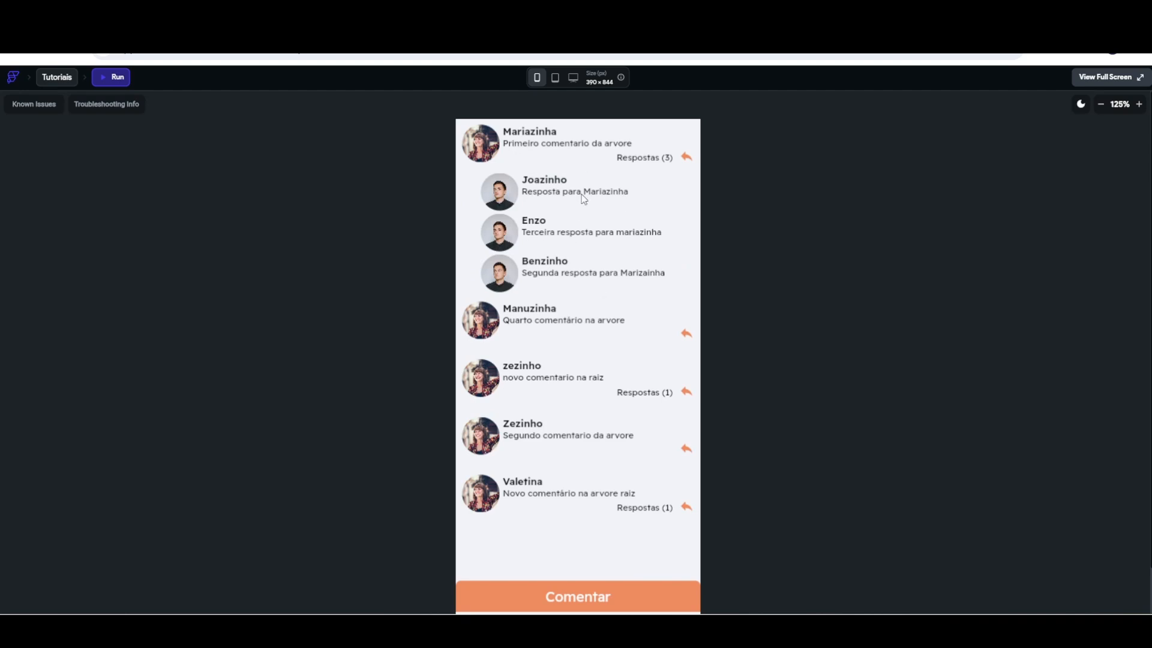
pyautogui.click(656, 161)
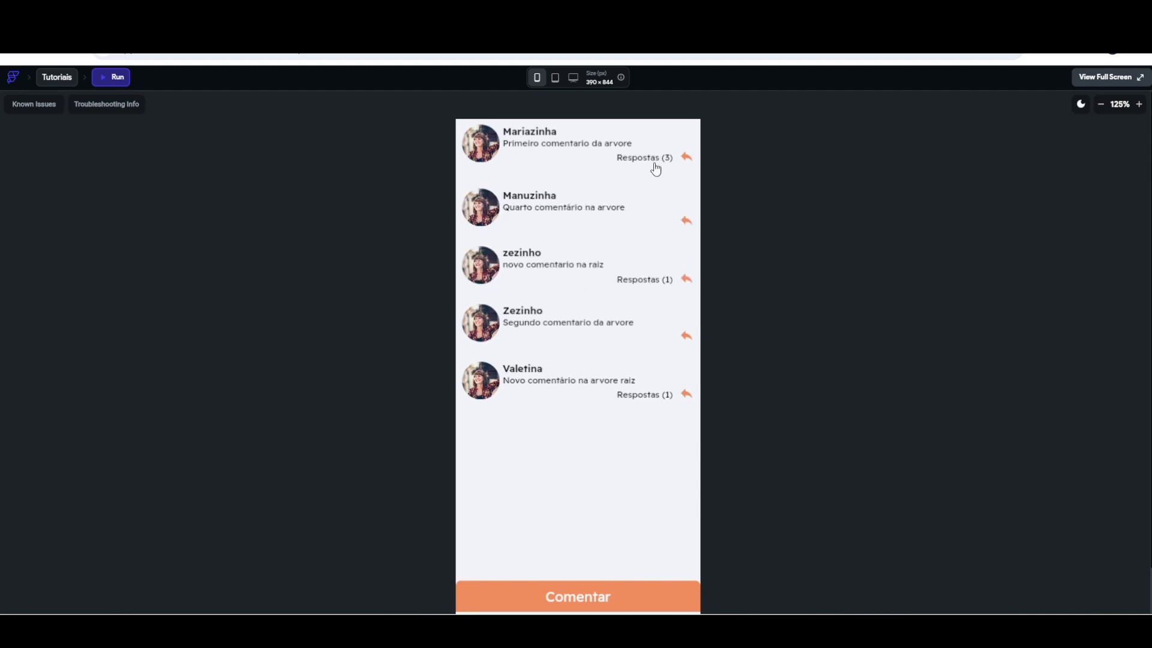
# - Test the Respostas toggles of the first, third and fifth root comments, leaving all replies hidden
pyautogui.click(641, 285)
pyautogui.click(641, 285)
pyautogui.click(648, 397)
pyautogui.click(649, 397)
pyautogui.scroll(-1, 791, 325)
pyautogui.scroll(1, 791, 326)
pyautogui.click(653, 164)
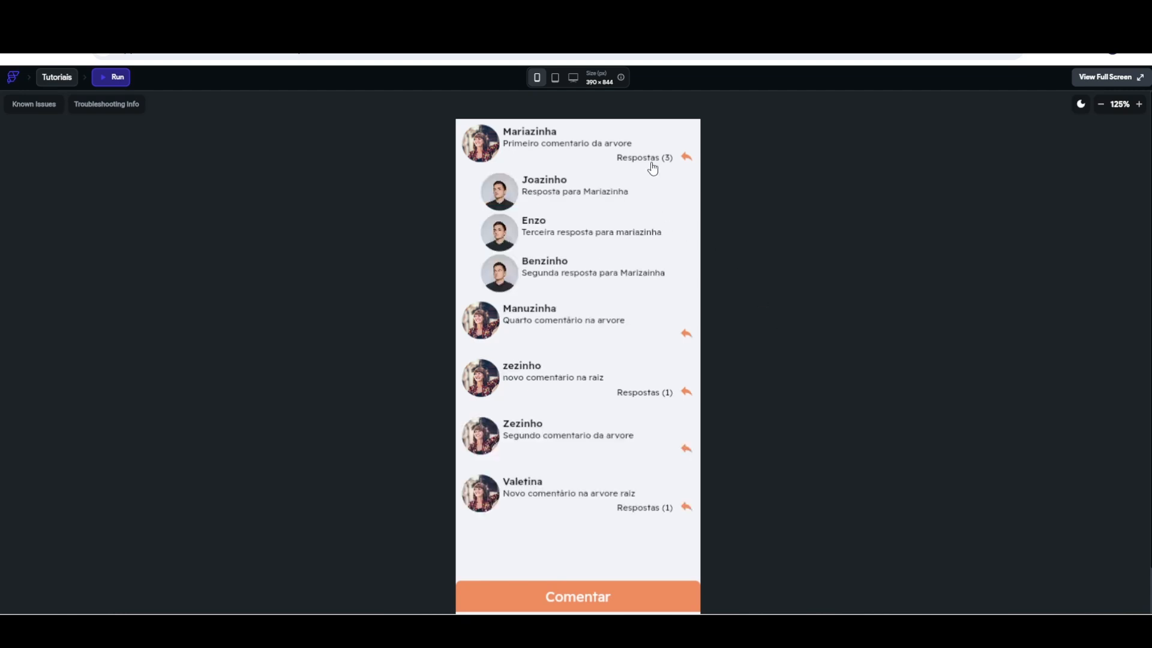
pyautogui.click(653, 164)
pyautogui.click(653, 281)
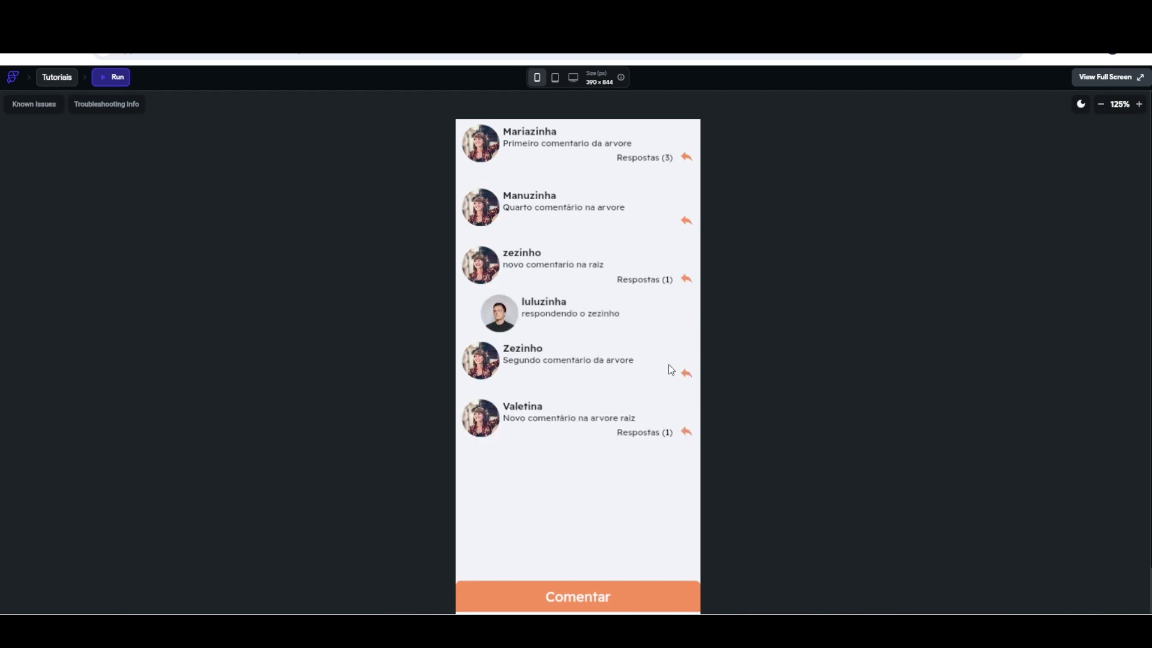
pyautogui.click(635, 437)
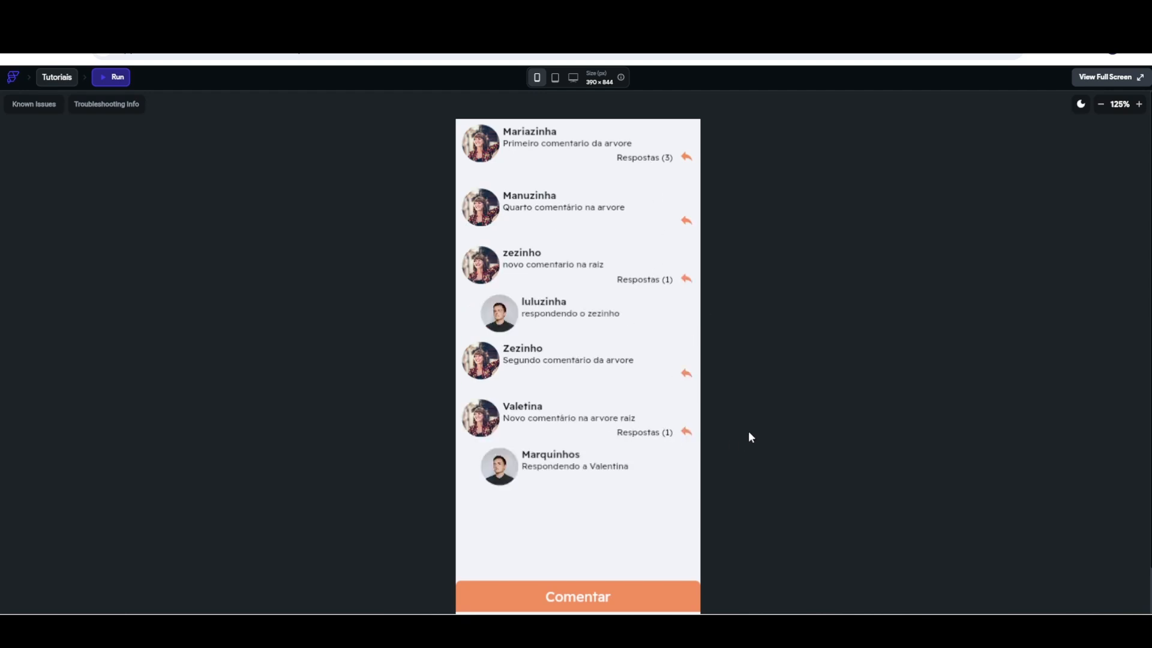
pyautogui.click(651, 437)
pyautogui.click(647, 279)
# - Open the second navigation bar page in the preview and examine its comment tree with connector lines
pyautogui.scroll(-1, 841, 270)
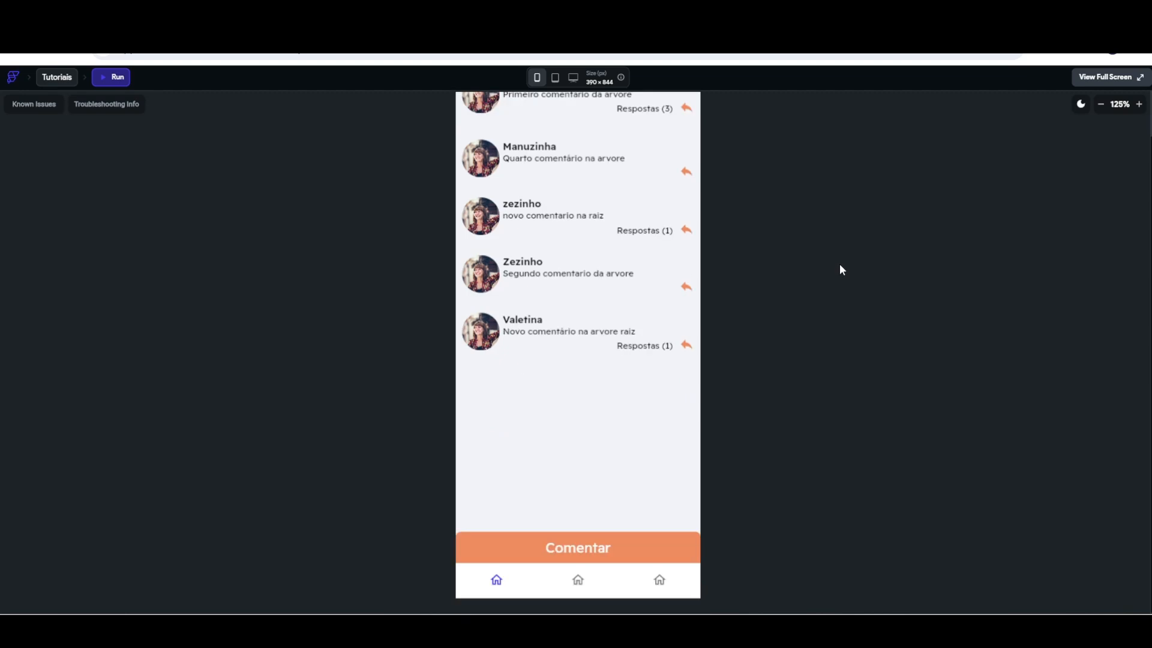
pyautogui.click(578, 581)
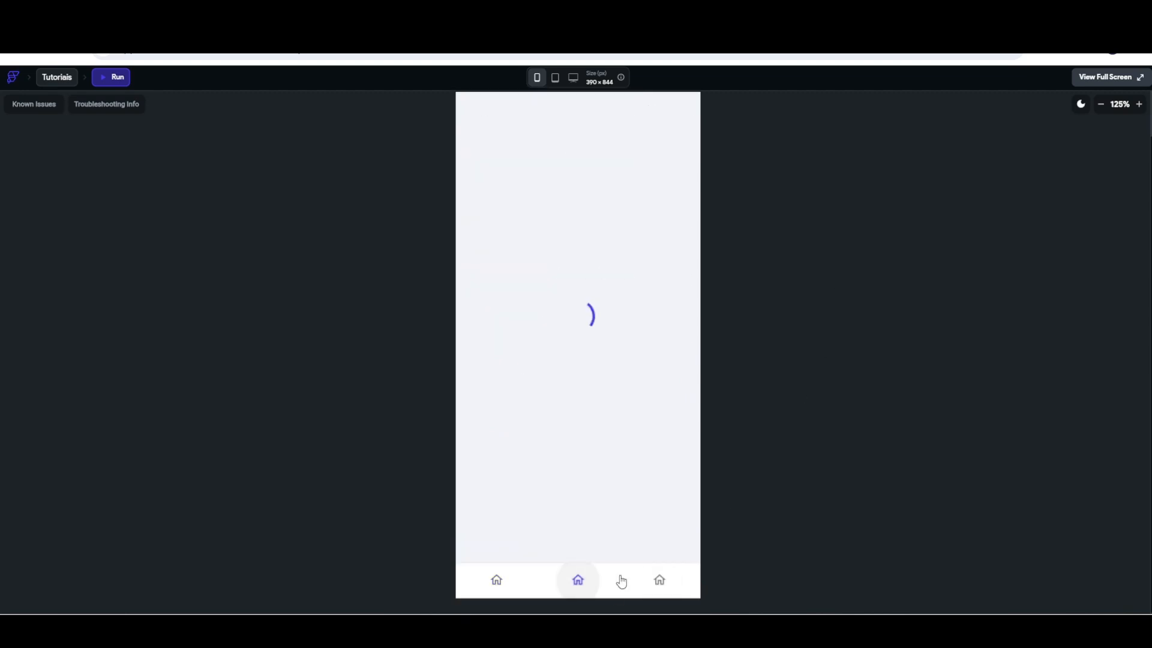
pyautogui.scroll(1, 821, 357)
pyautogui.scroll(-1, 635, 324)
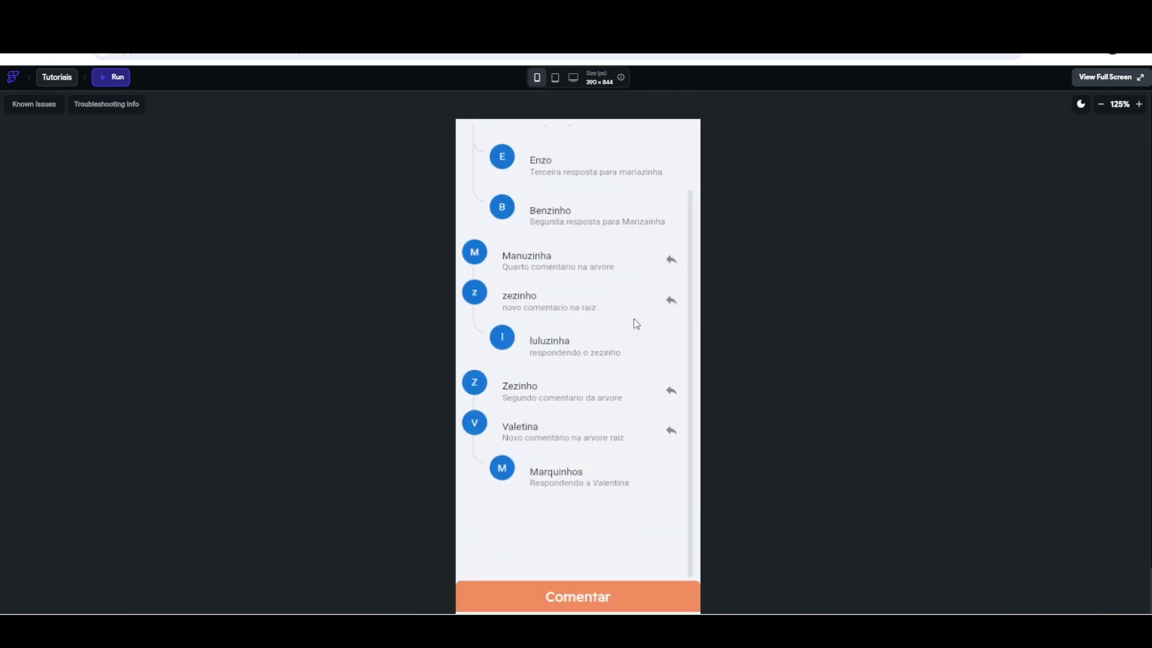
pyautogui.scroll(1, 637, 324)
pyautogui.scroll(-1, 634, 319)
pyautogui.scroll(1, 633, 304)
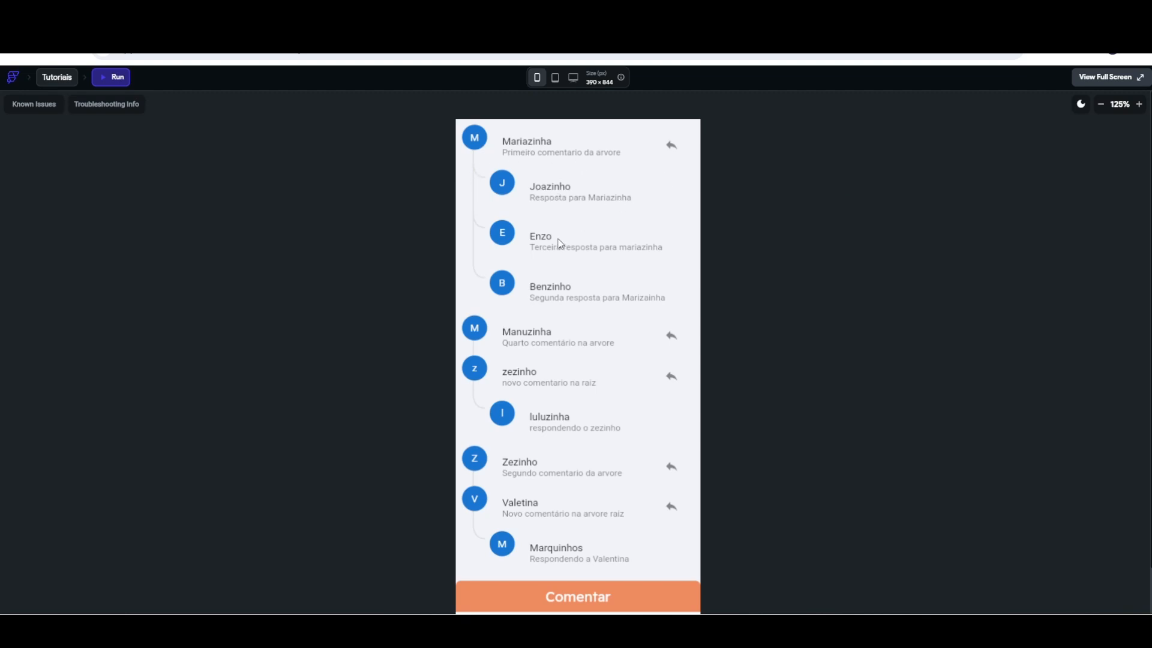
pyautogui.scroll(-1, 622, 252)
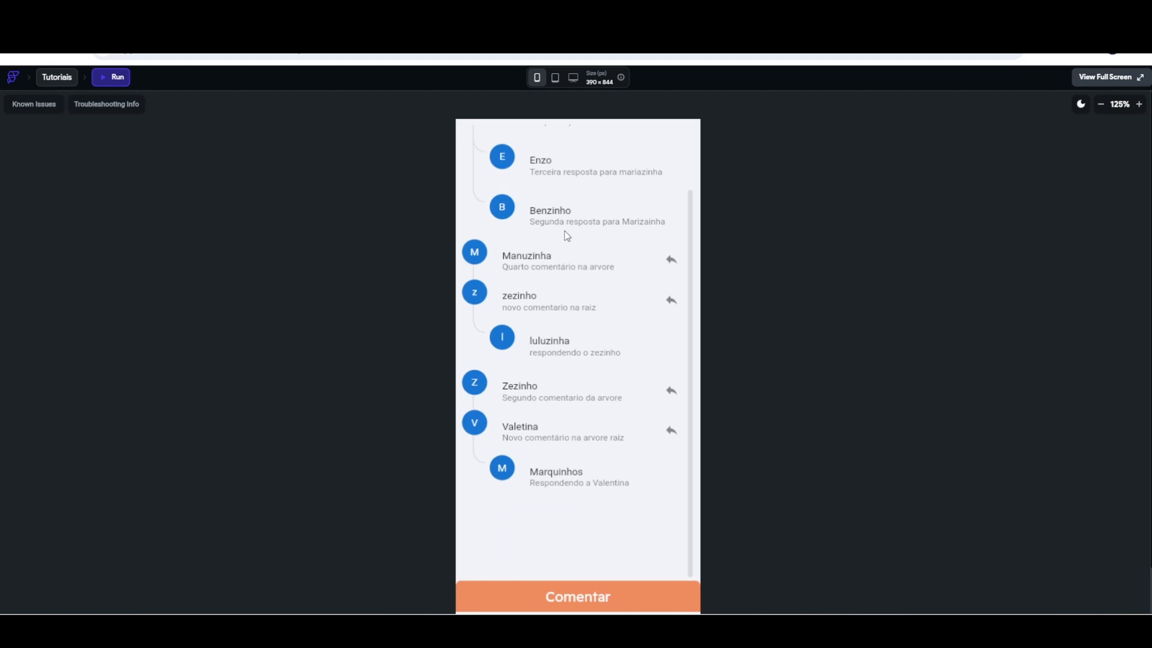
# - Open the reply form of a root comment and the Comentar form, dismissing both without sending anything
pyautogui.click(671, 260)
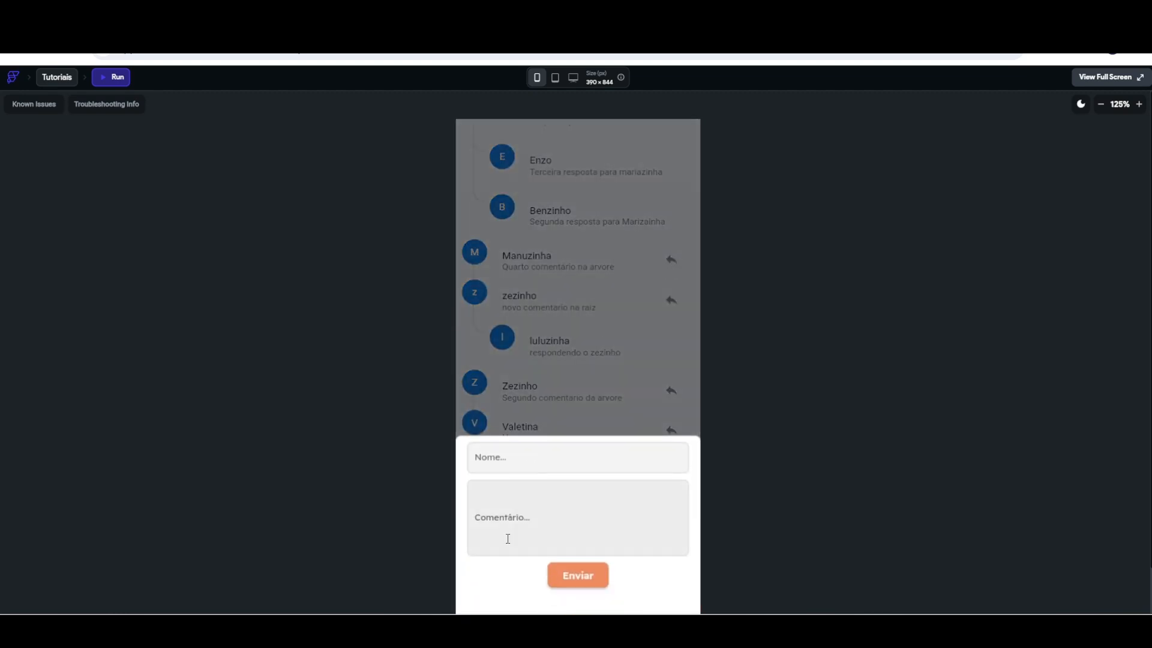
pyautogui.click(603, 394)
pyautogui.click(564, 603)
pyautogui.click(609, 428)
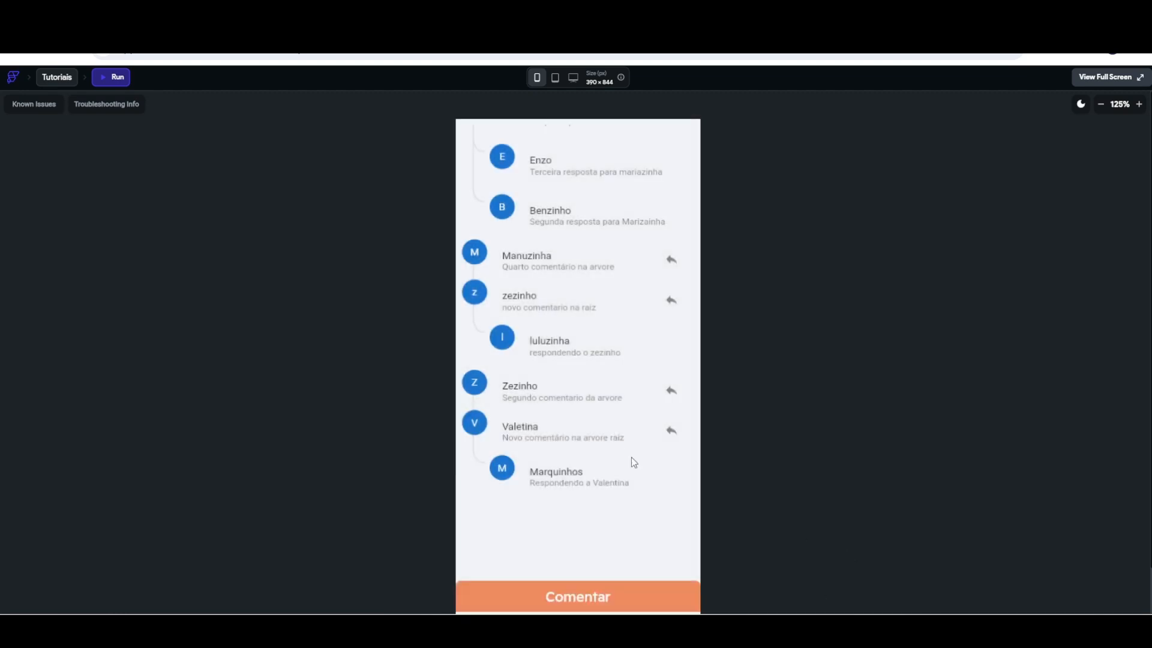
pyautogui.scroll(1, 619, 437)
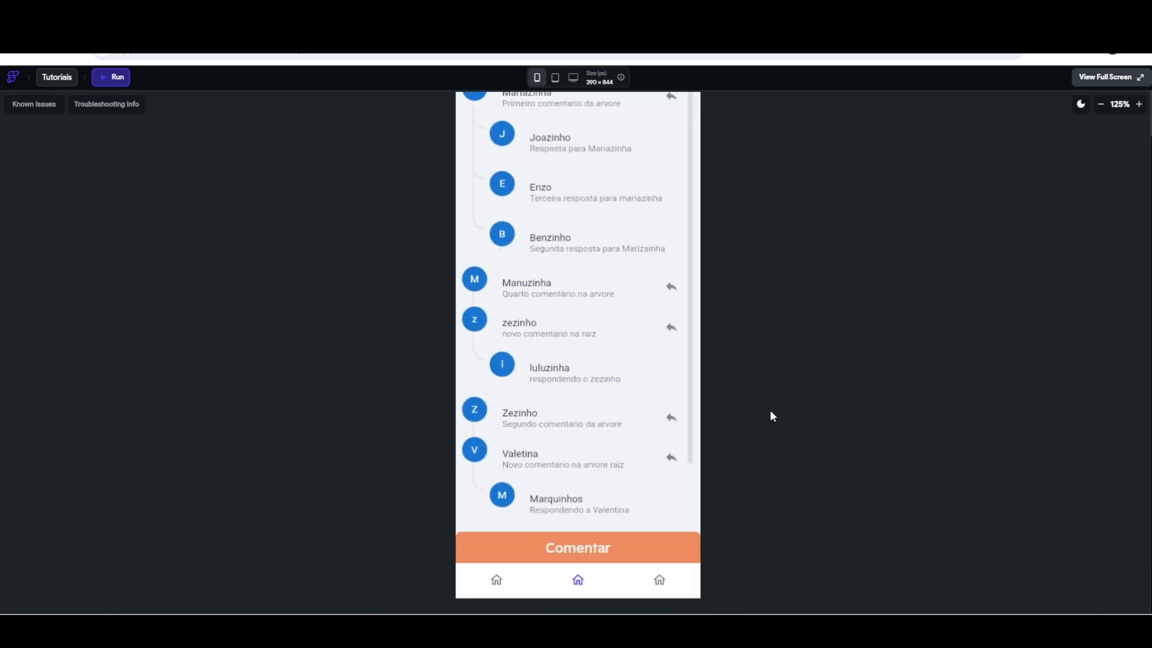
# - Switch back to the FlutterFlow editor and open the code of the ArvoreComentarios custom widget
pyautogui.scroll(1, 820, 397)
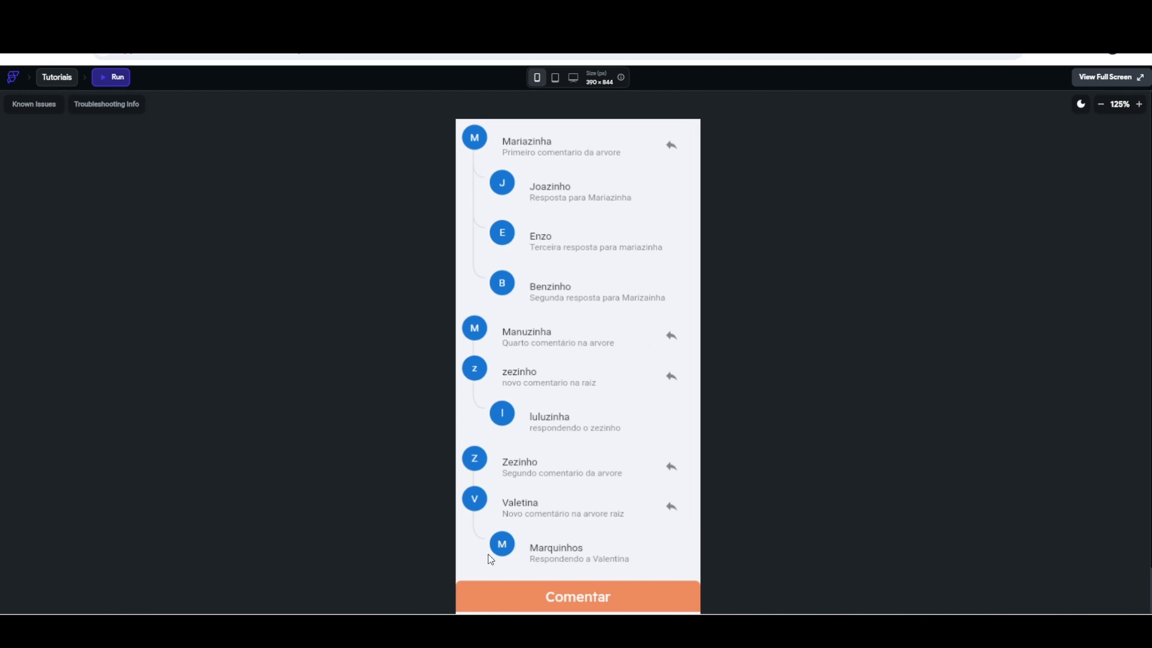
pyautogui.hotkey('alt', 'Tab')
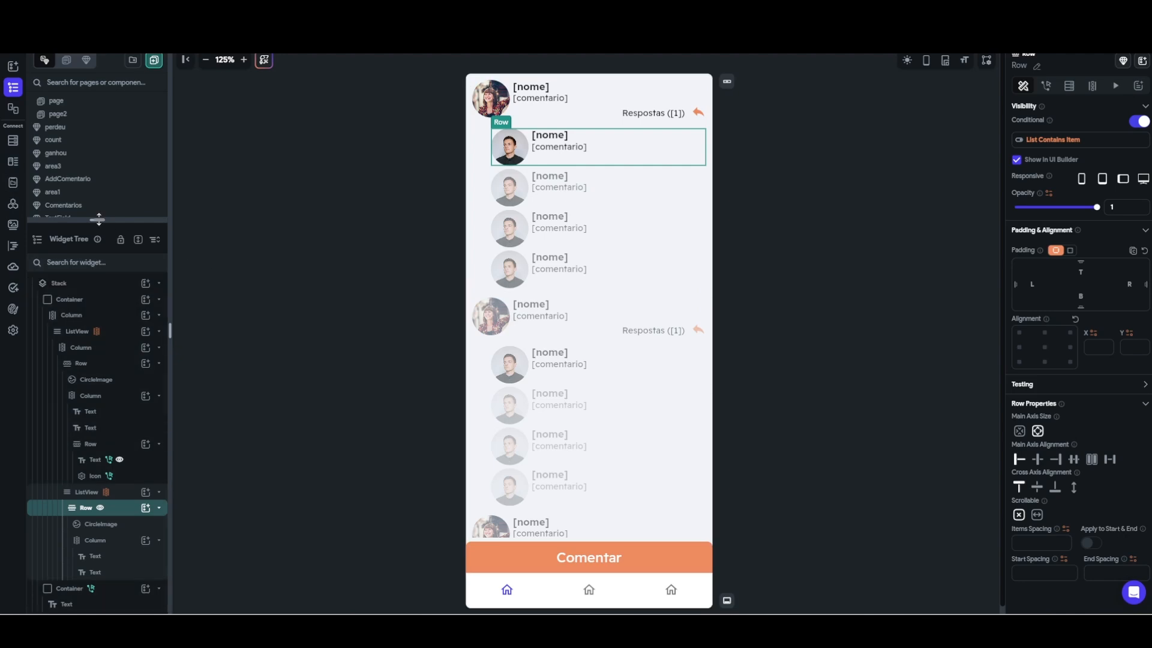
pyautogui.moveTo(99, 220); pyautogui.dragTo(99, 312)
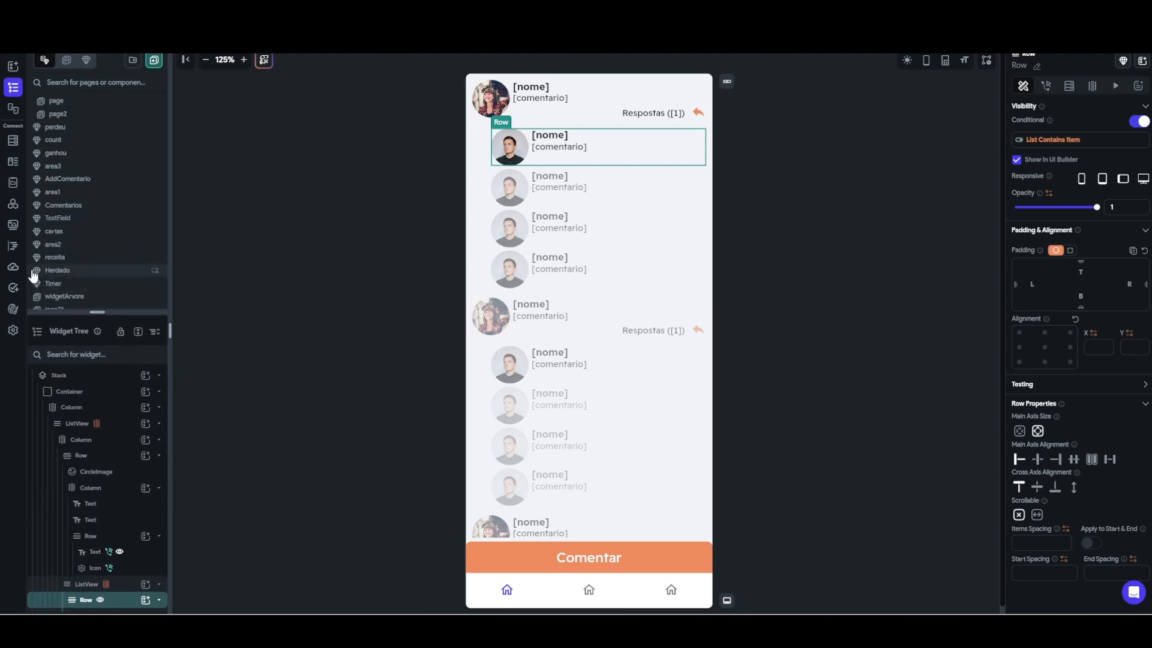
pyautogui.click(12, 247)
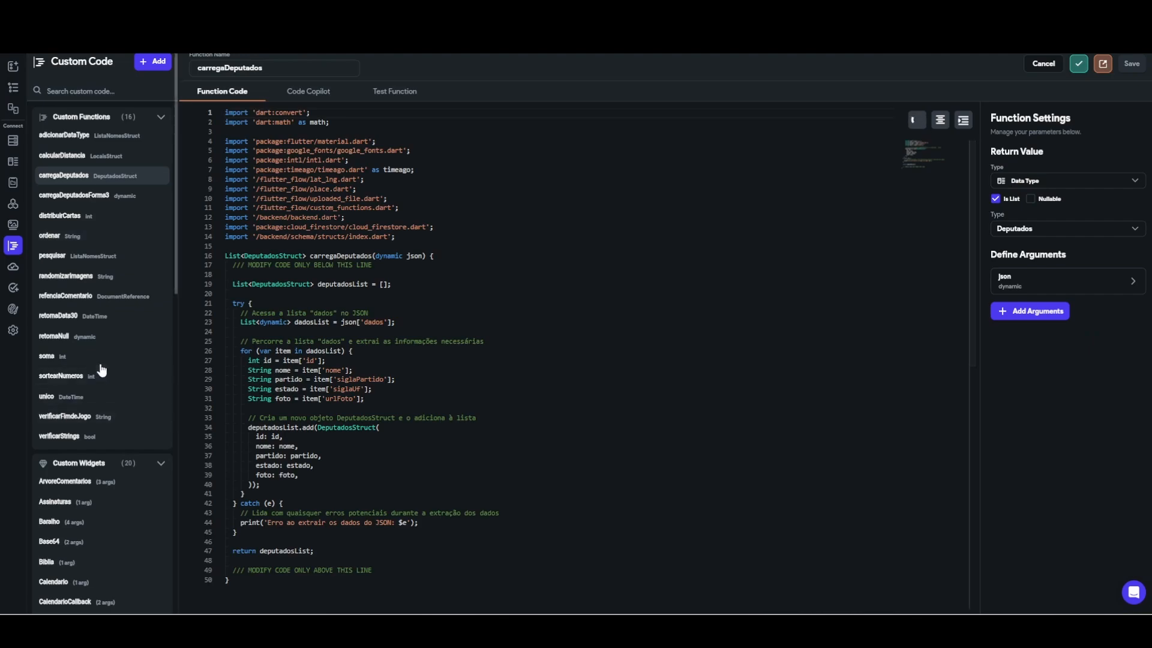
pyautogui.scroll(-3, 101, 368)
pyautogui.click(84, 302)
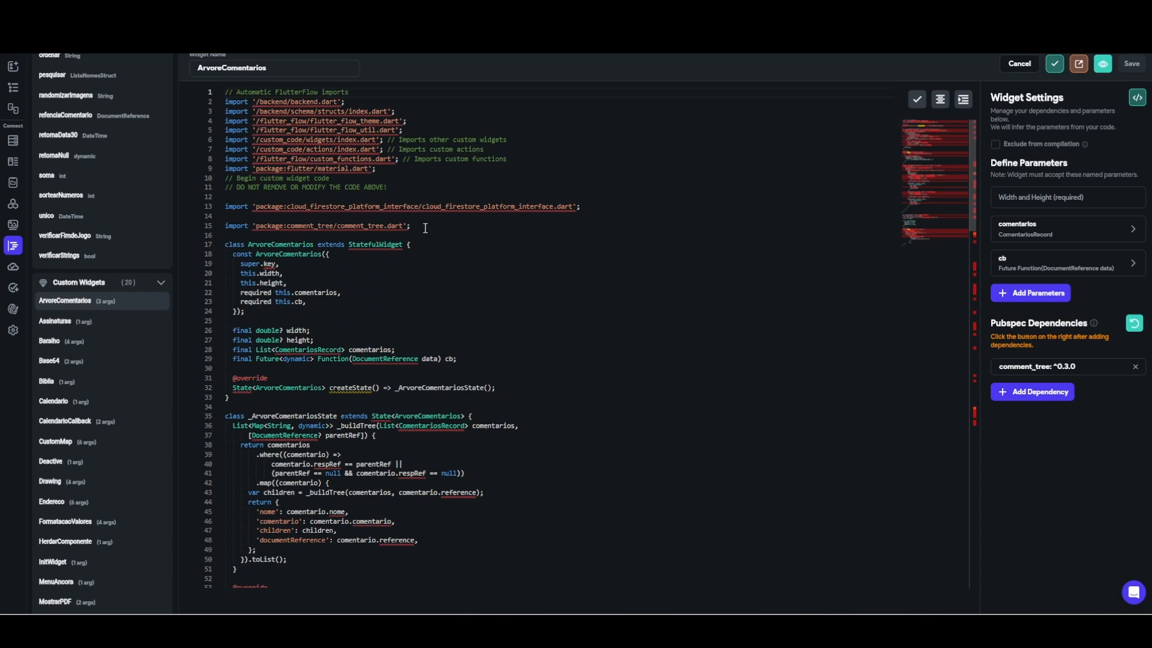
# - Examine the comment_tree package import and read the widget code through _buildTree and _buildCommentTree
pyautogui.moveTo(406, 228)
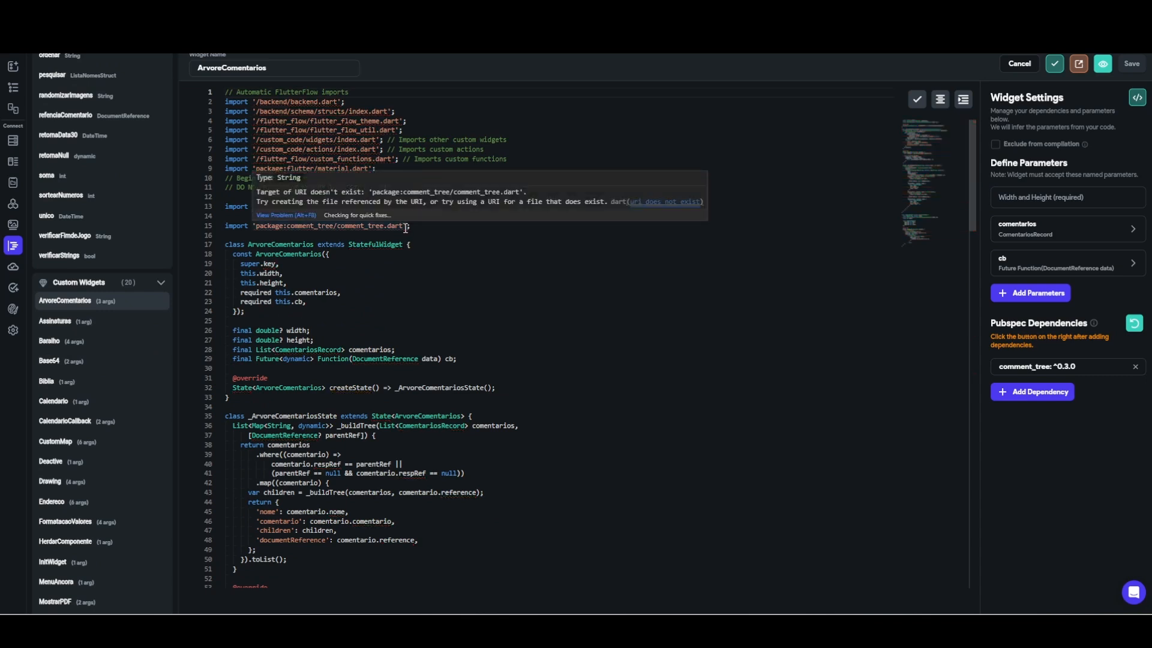
pyautogui.moveTo(407, 226); pyautogui.dragTo(339, 223)
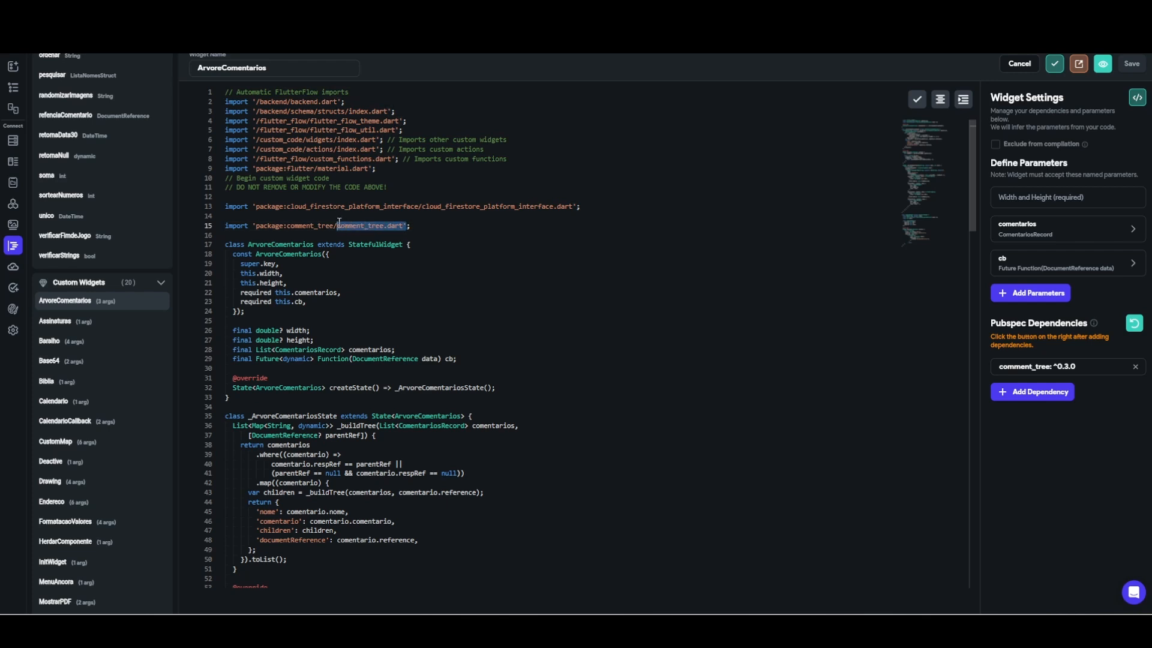
pyautogui.click(444, 229)
pyautogui.scroll(-2, 446, 232)
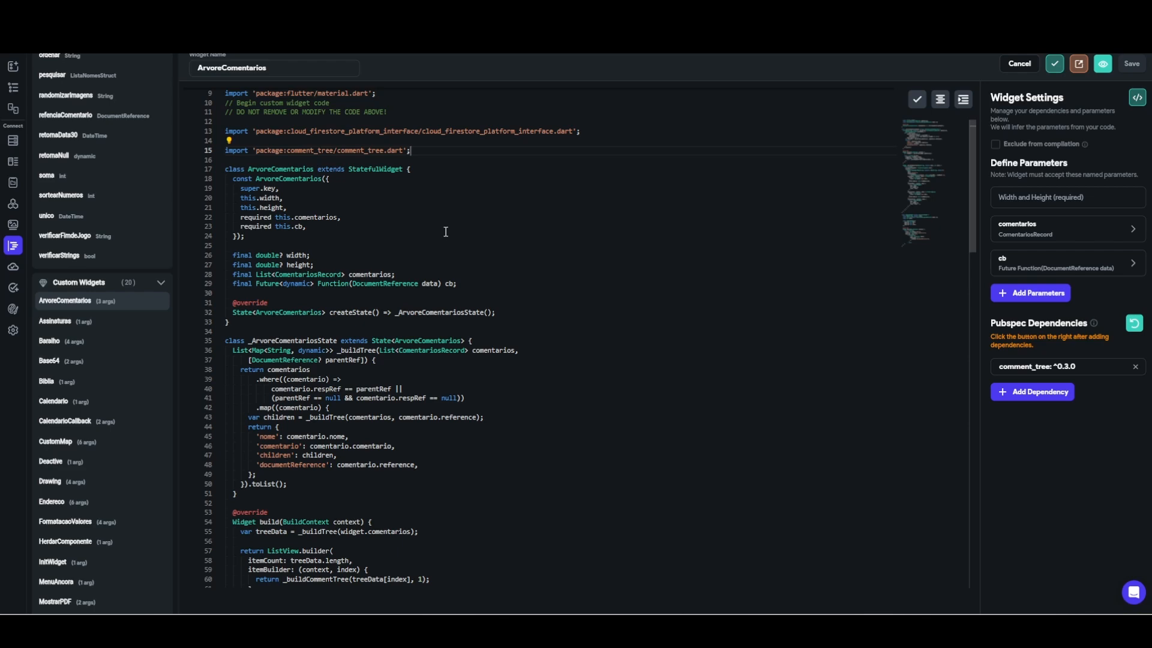
pyautogui.scroll(-6, 446, 231)
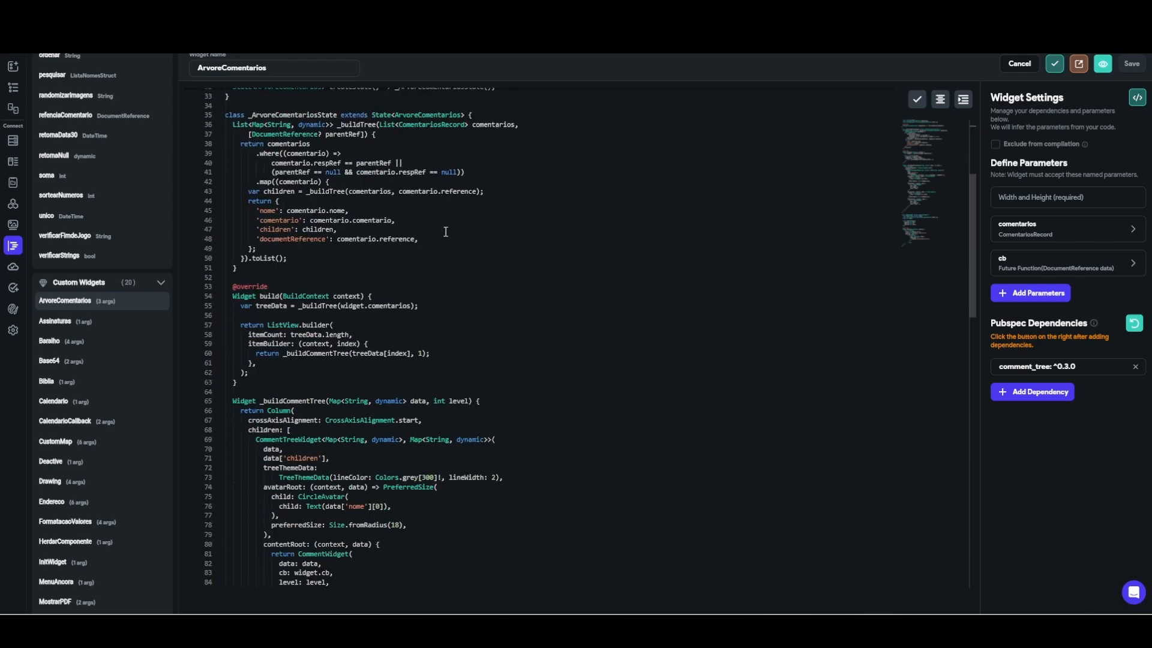
pyautogui.scroll(-2, 446, 232)
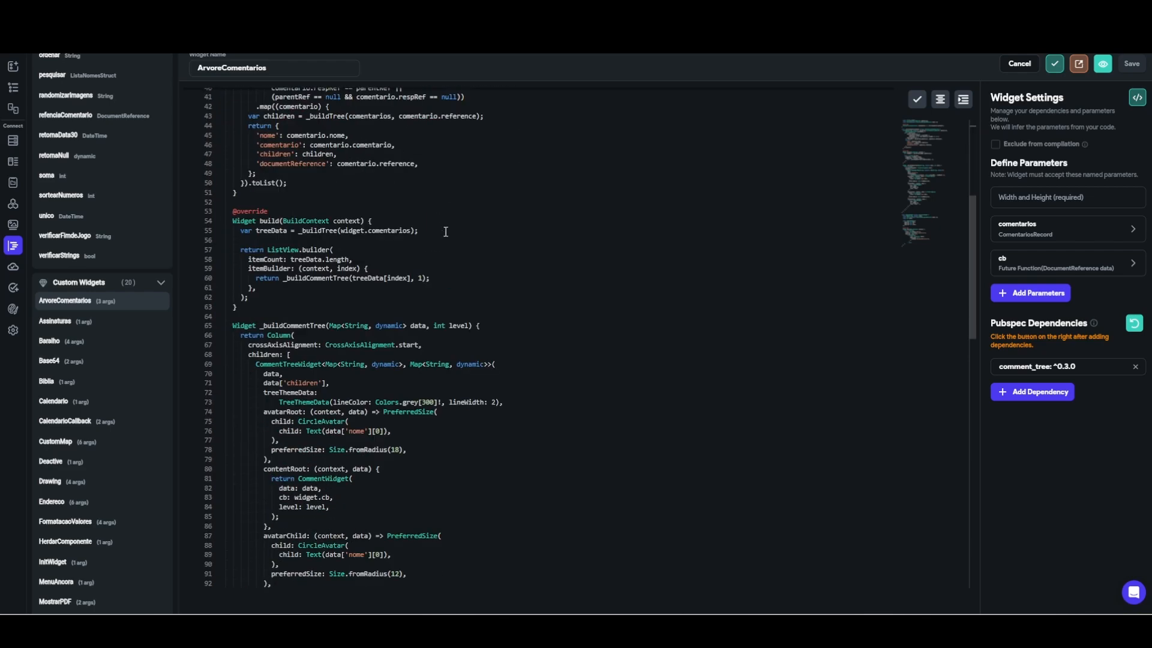
pyautogui.scroll(-2, 446, 231)
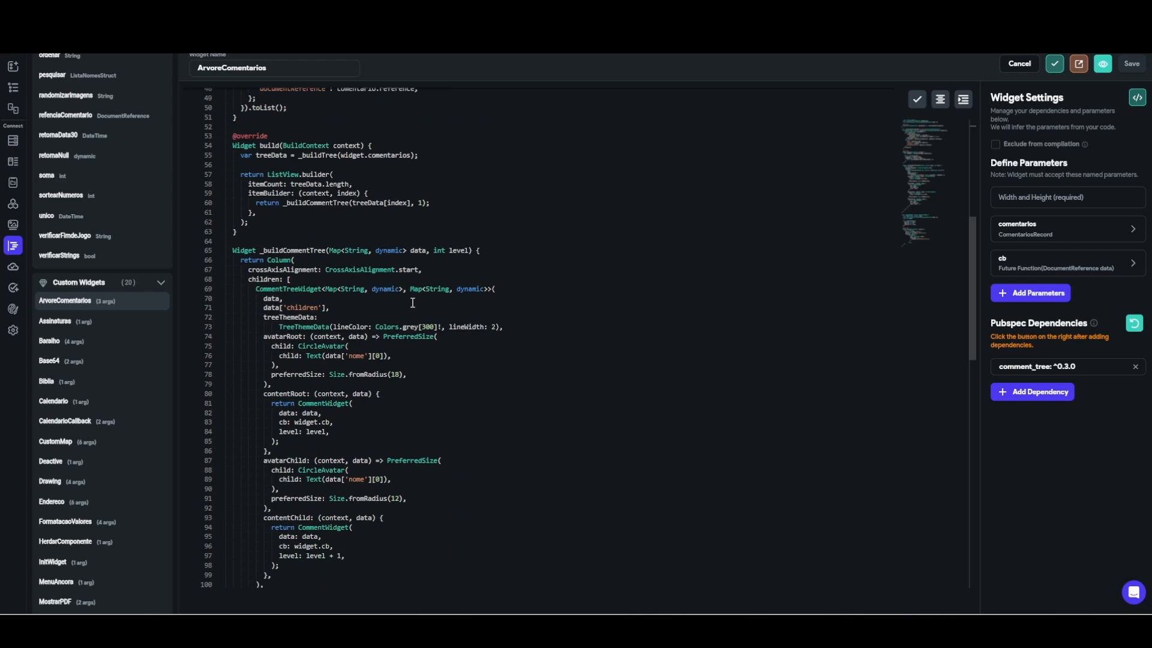
# - Highlight the contentRoot, contentChild, avatarRoot and avatarChild builders in the CommentTreeWidget code to compare root and child comments
pyautogui.doubleClick(286, 394)
pyautogui.scroll(-1, 454, 368)
pyautogui.click(278, 480)
pyautogui.doubleClick(279, 480)
pyautogui.click(281, 299)
pyautogui.doubleClick(281, 299)
pyautogui.doubleClick(289, 357)
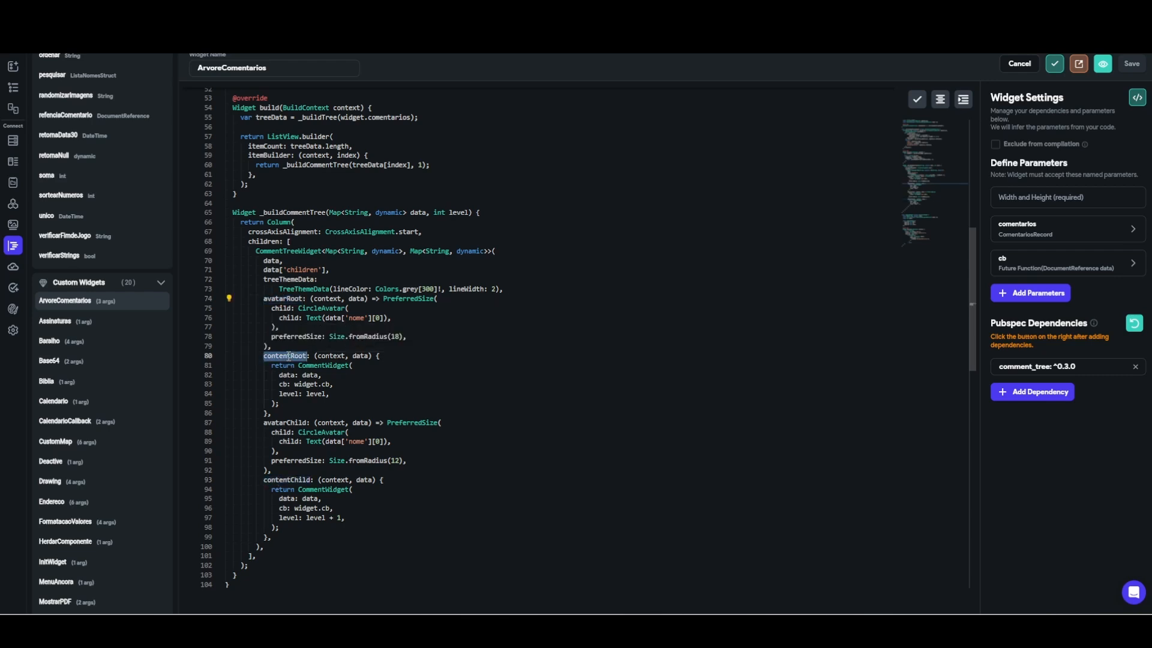
pyautogui.doubleClick(285, 423)
pyautogui.doubleClick(291, 480)
pyautogui.click(284, 299)
pyautogui.doubleClick(284, 298)
pyautogui.doubleClick(290, 424)
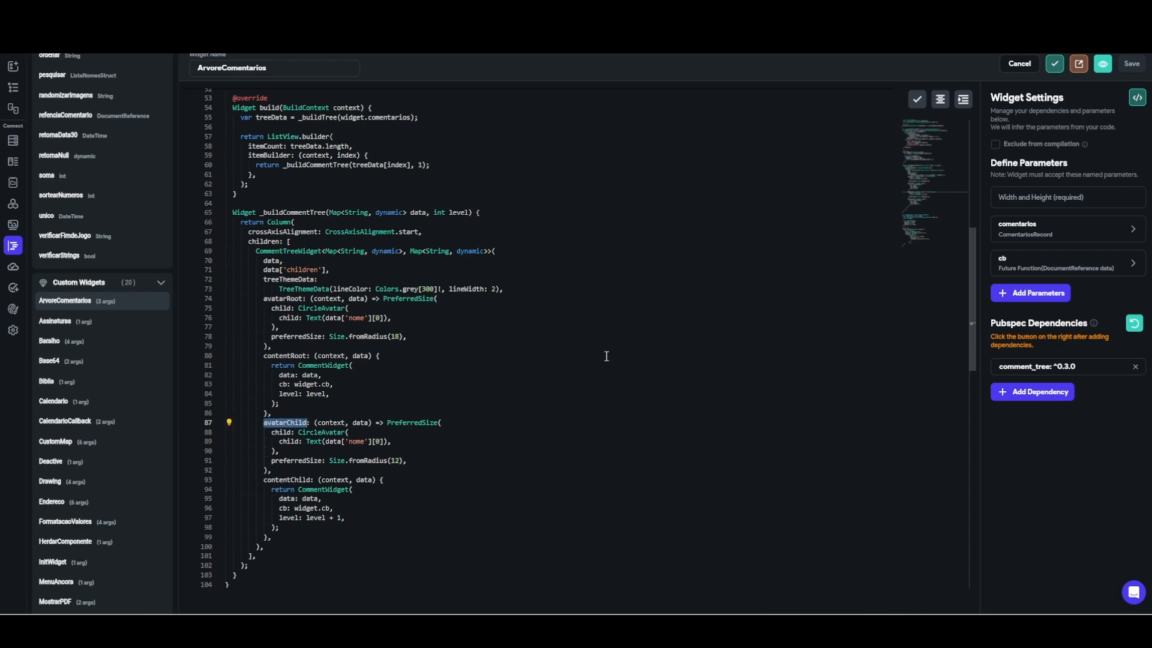
# - Trace the cb callback from its declaration in ArvoreComentarios through the contentChild builder to the reply button call in CommentWidget
pyautogui.scroll(-5, 607, 356)
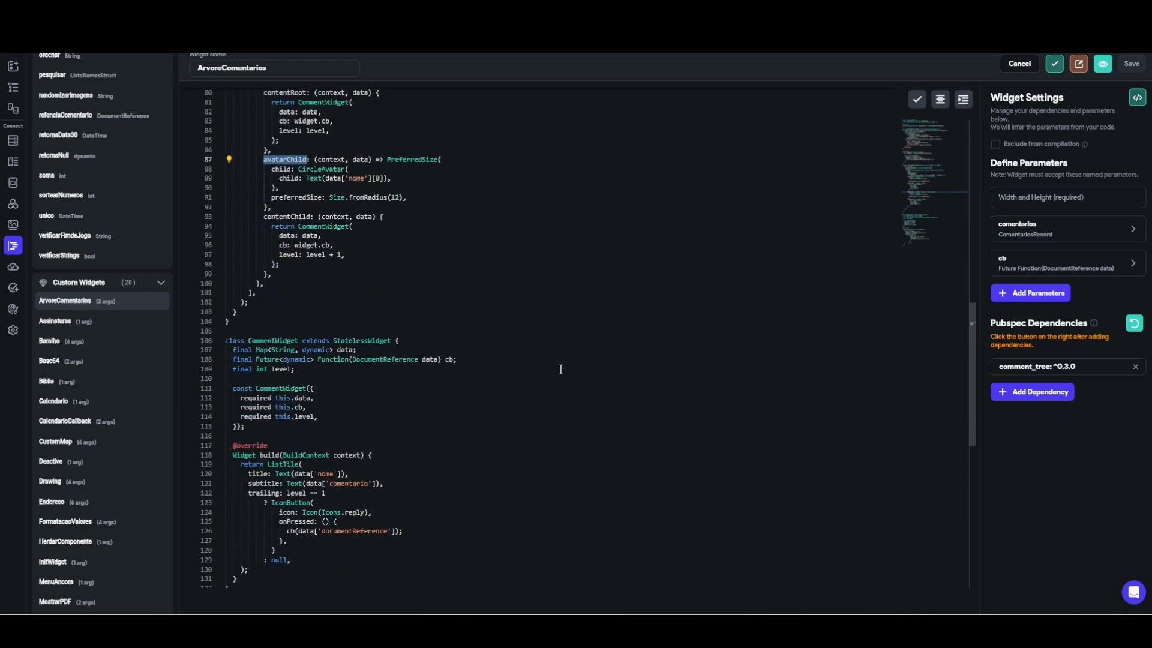
pyautogui.scroll(6, 502, 390)
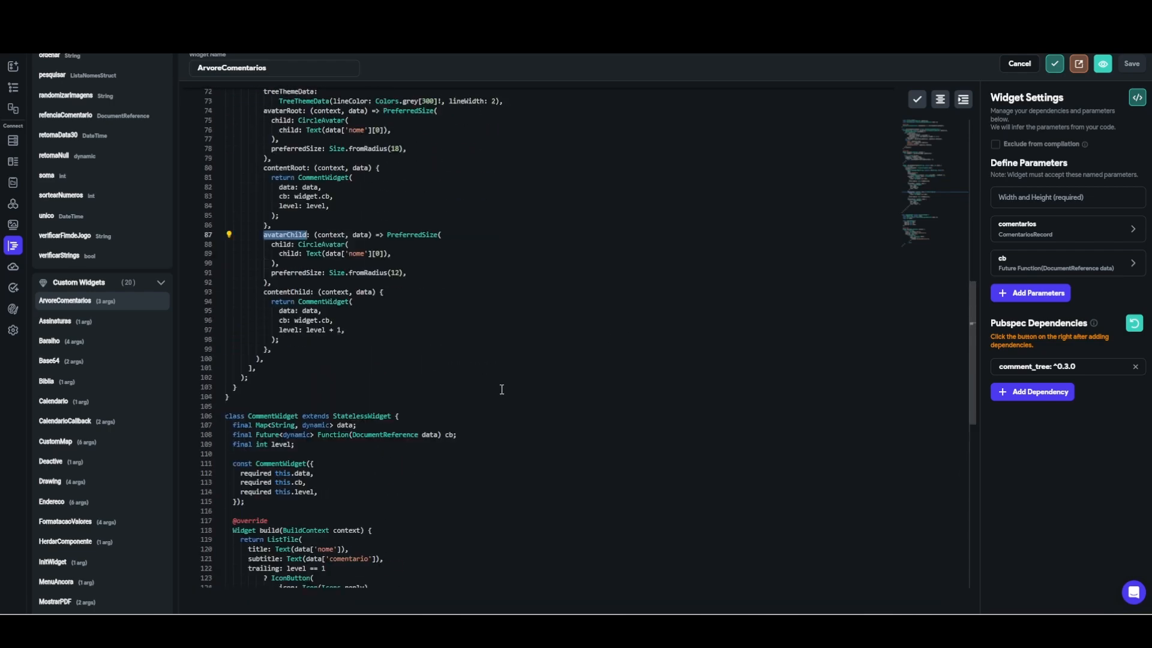
pyautogui.scroll(8, 502, 390)
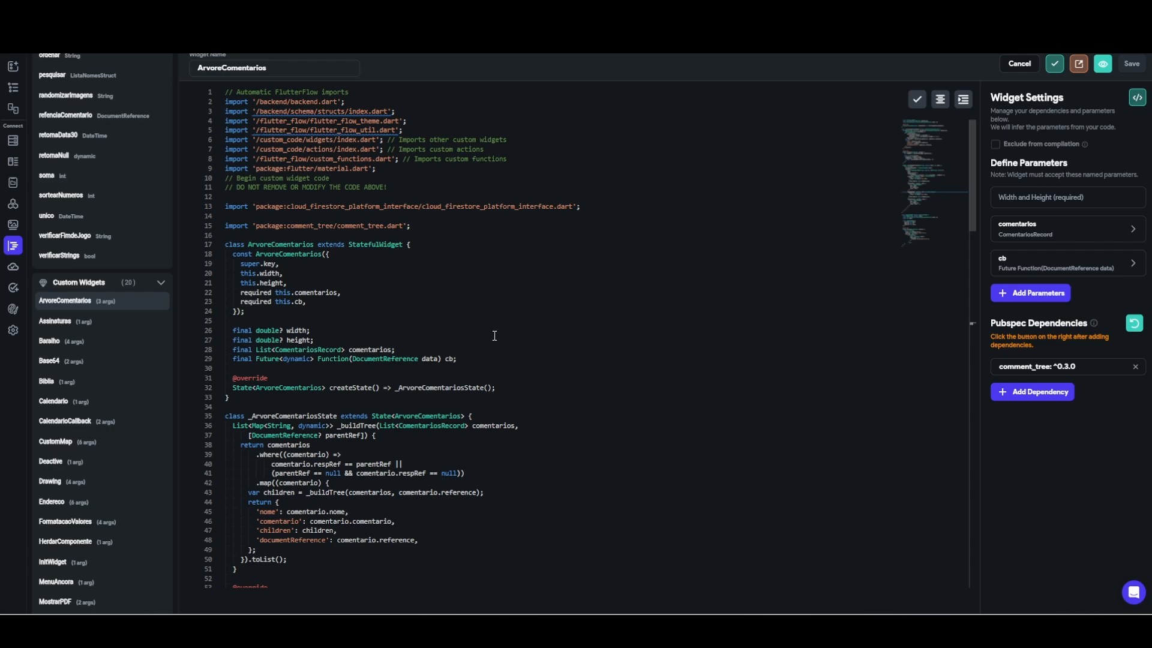
pyautogui.moveTo(472, 364); pyautogui.dragTo(317, 361)
pyautogui.click(239, 360)
pyautogui.moveTo(239, 360); pyautogui.dragTo(457, 360)
pyautogui.scroll(-3, 493, 346)
pyautogui.scroll(-4, 492, 346)
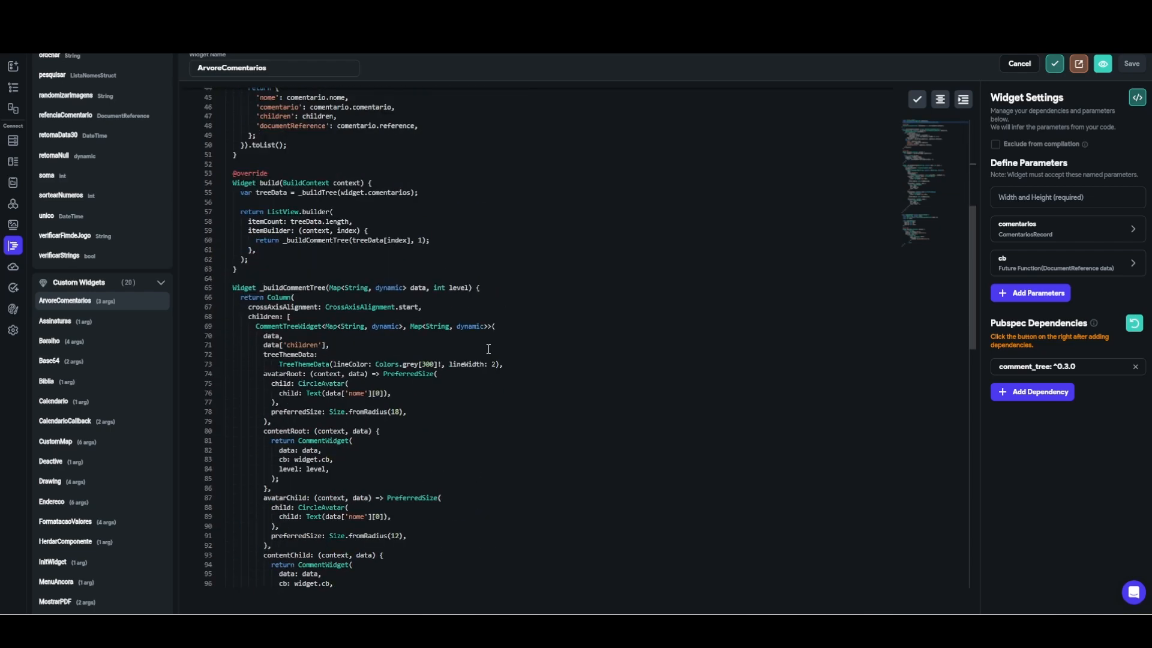
pyautogui.scroll(-1, 375, 413)
pyautogui.click(337, 423)
pyautogui.moveTo(337, 422); pyautogui.dragTo(278, 423)
pyautogui.scroll(-5, 423, 437)
pyautogui.scroll(-2, 423, 437)
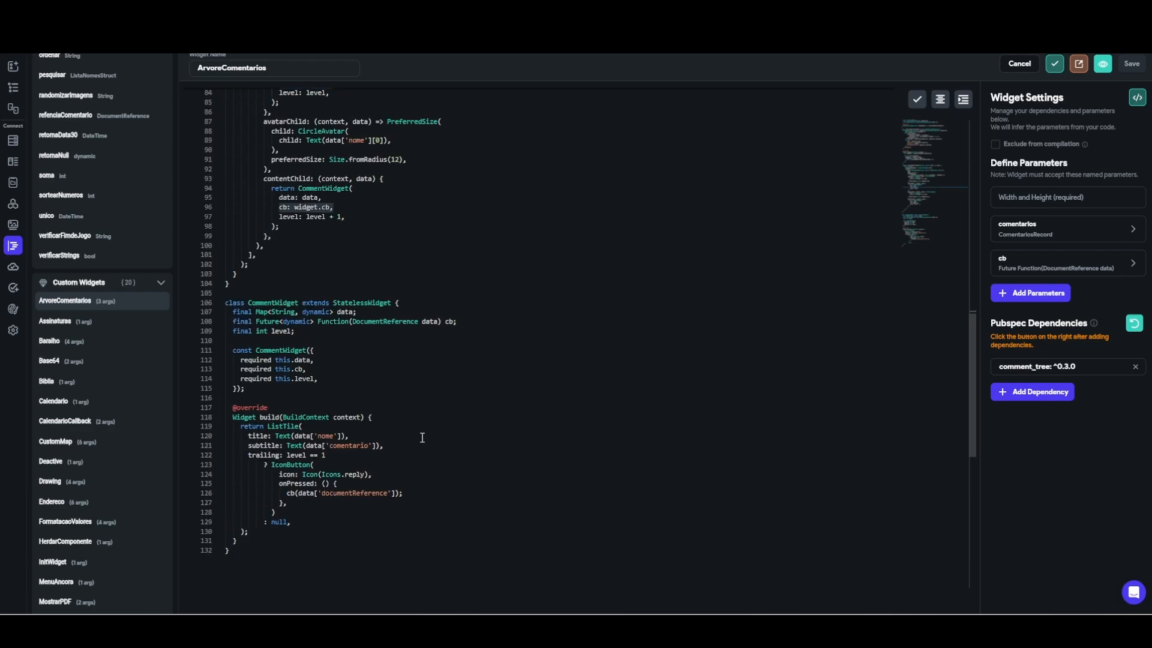
pyautogui.moveTo(287, 493); pyautogui.dragTo(420, 492)
pyautogui.click(421, 492)
# - Open the cb parameter and its data action parameter, and compare their types with the DocumentReference in the code's callback declaration
pyautogui.scroll(15, 390, 468)
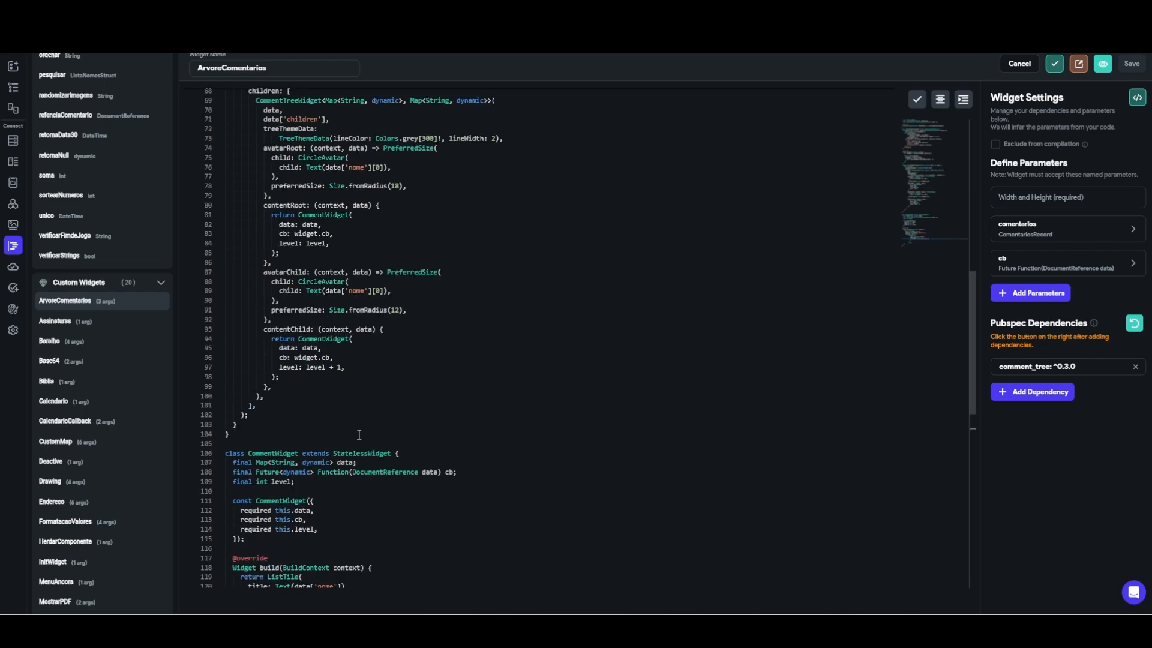
pyautogui.click(1006, 273)
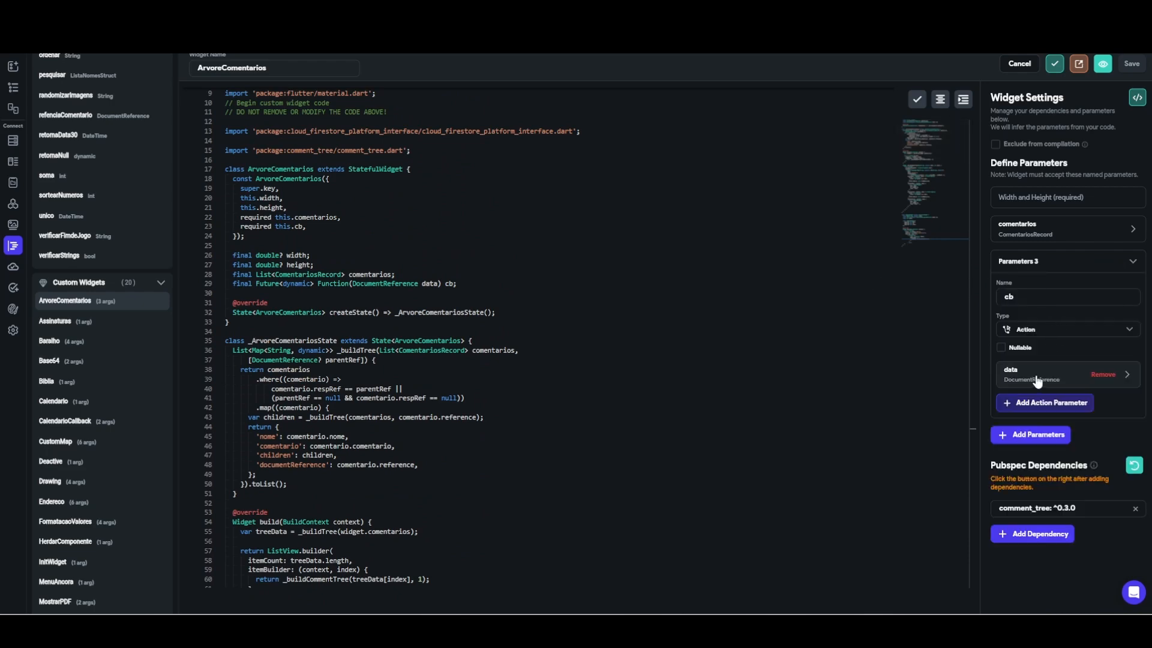
pyautogui.scroll(2, 690, 332)
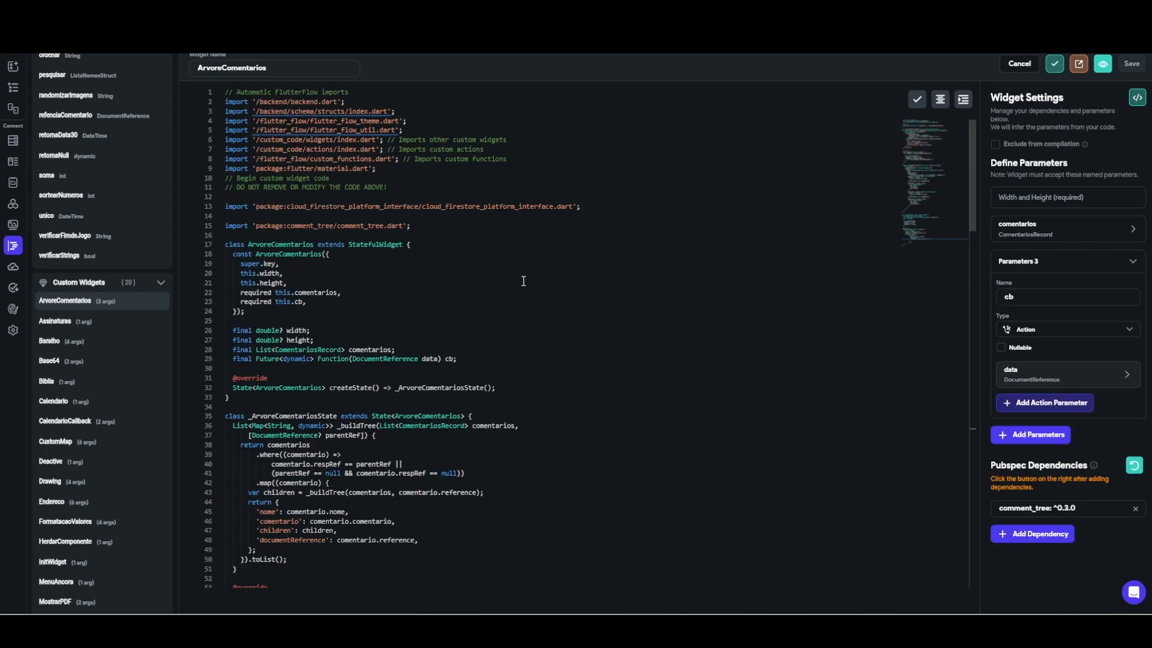
pyautogui.click(1020, 375)
pyautogui.scroll(-2, 927, 350)
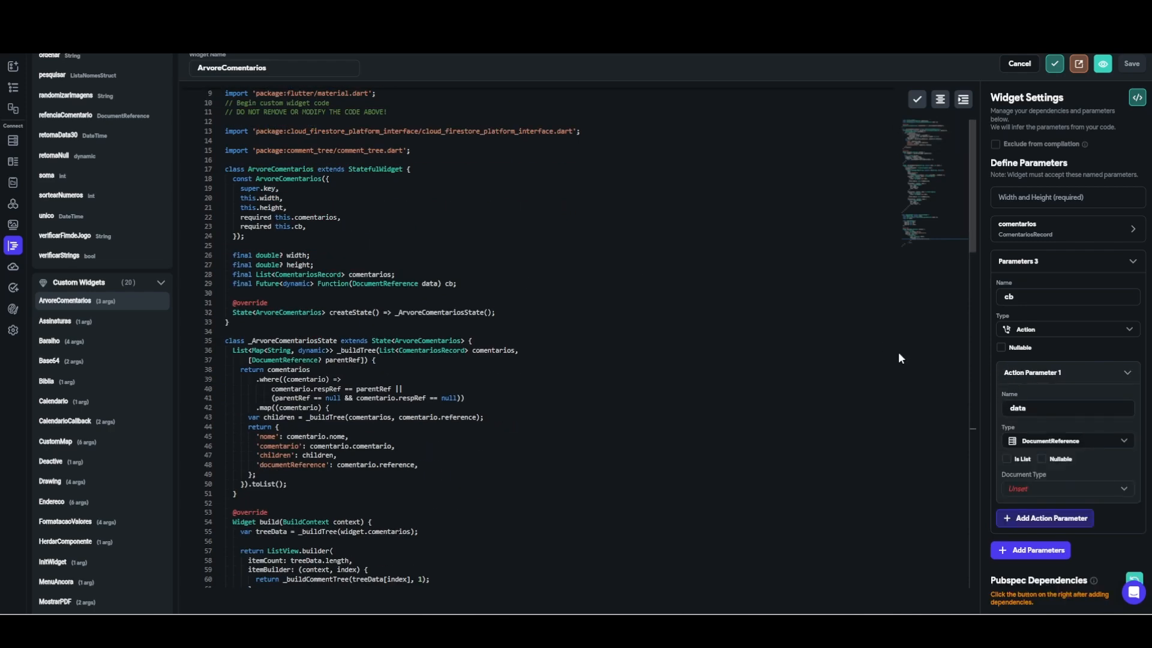
pyautogui.scroll(2, 638, 355)
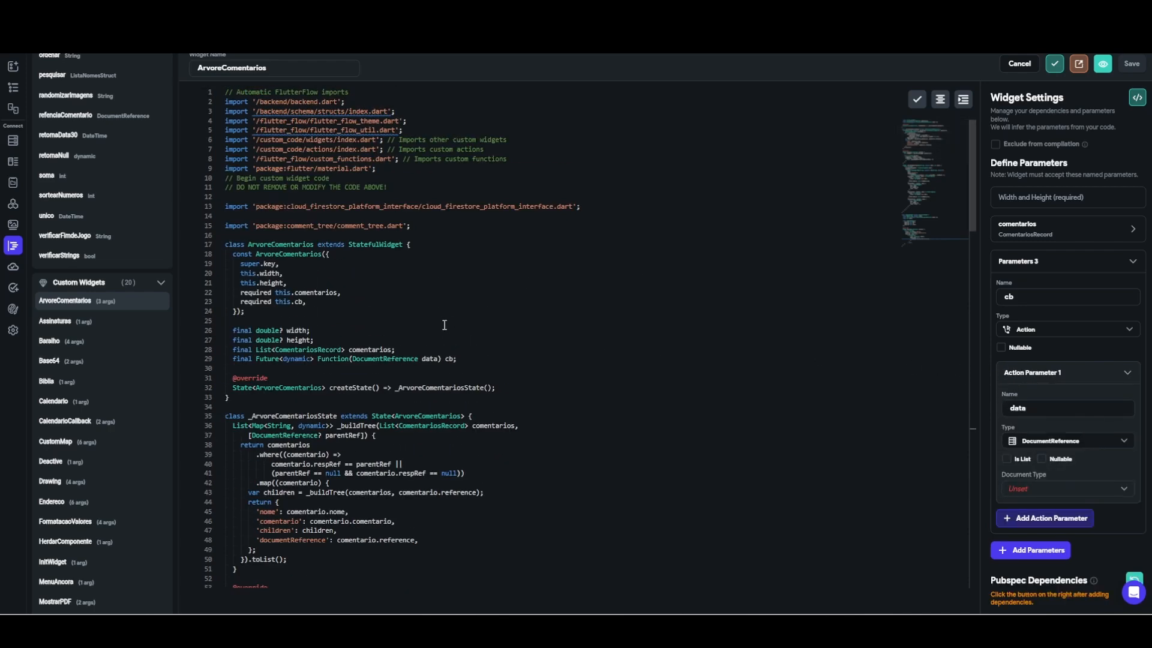
pyautogui.doubleClick(385, 358)
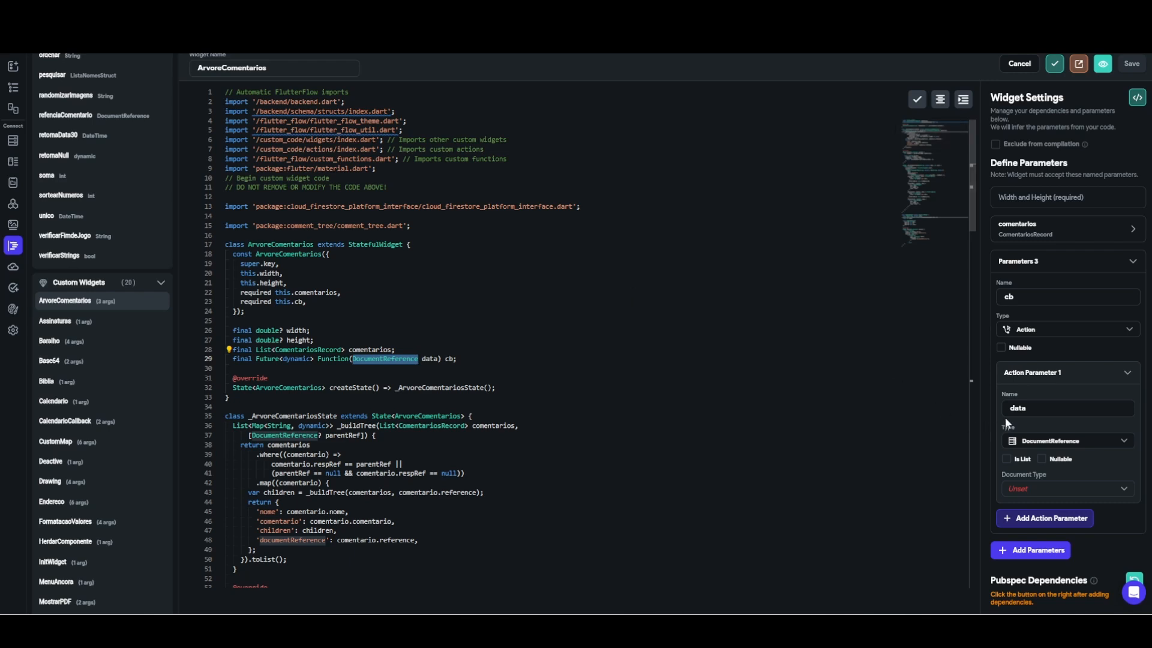
# - Try to set the data action parameter's Document Type to comentarios and save the widget, accepting the parameter replacement
pyautogui.click(1061, 491)
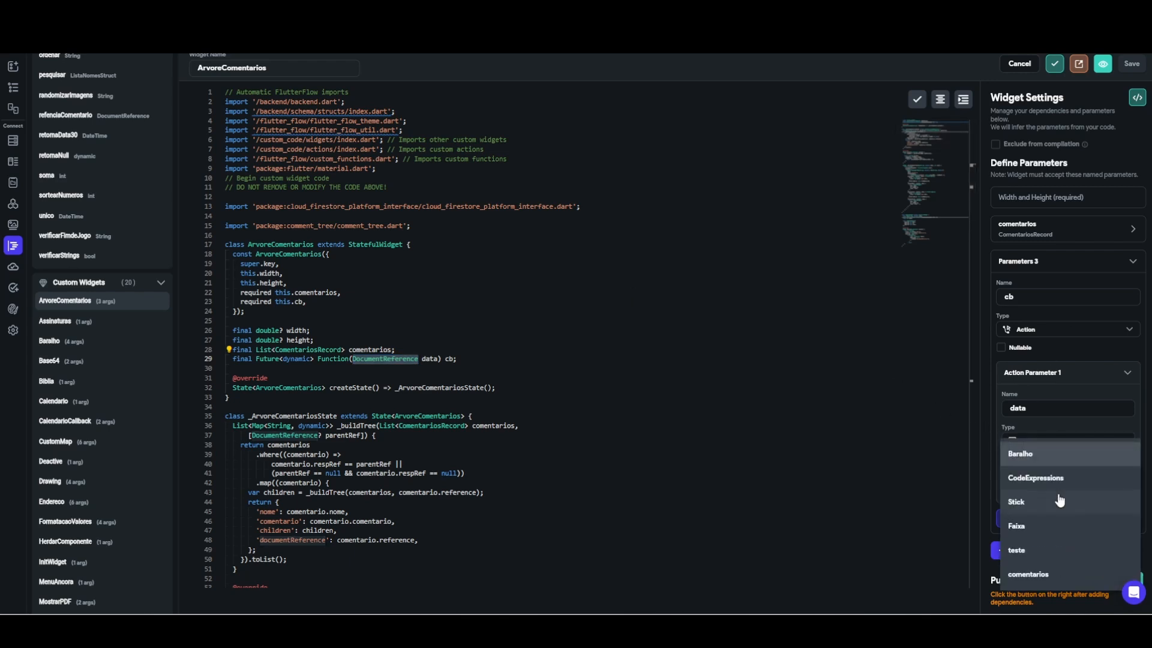
pyautogui.click(1045, 575)
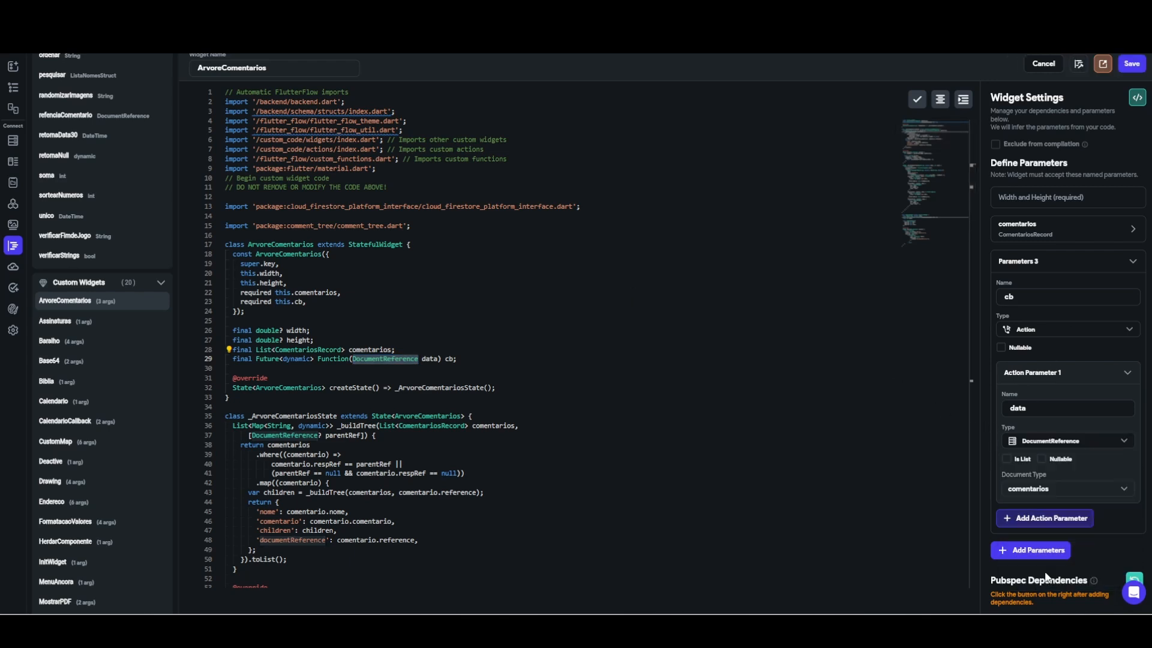
pyautogui.click(1132, 65)
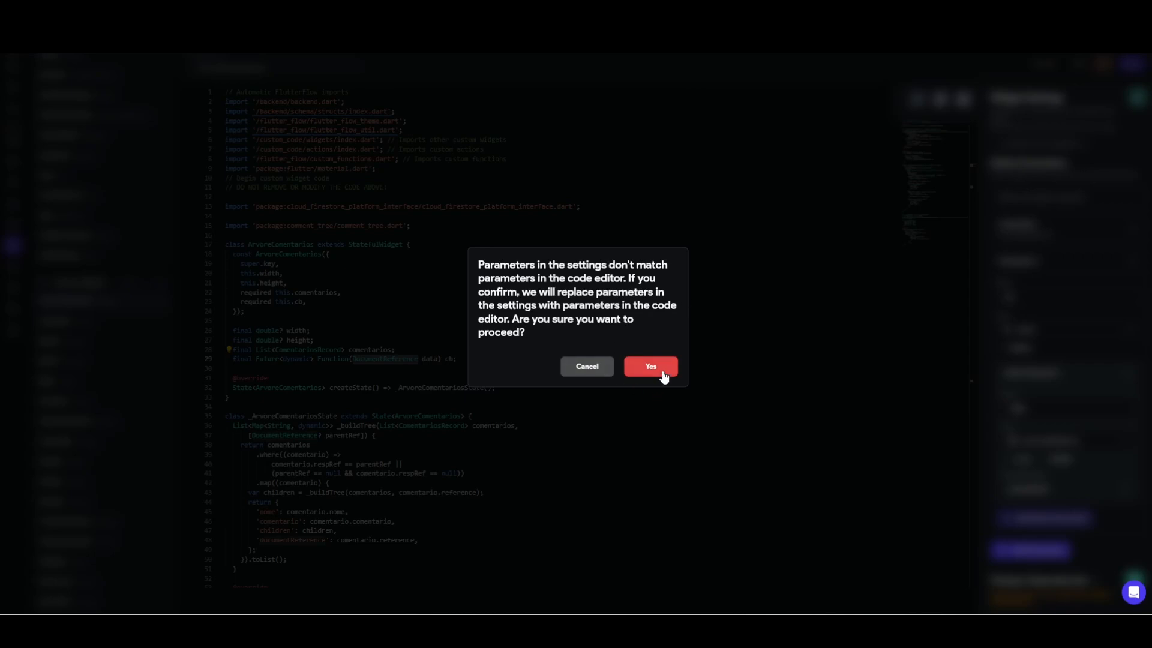
pyautogui.click(663, 372)
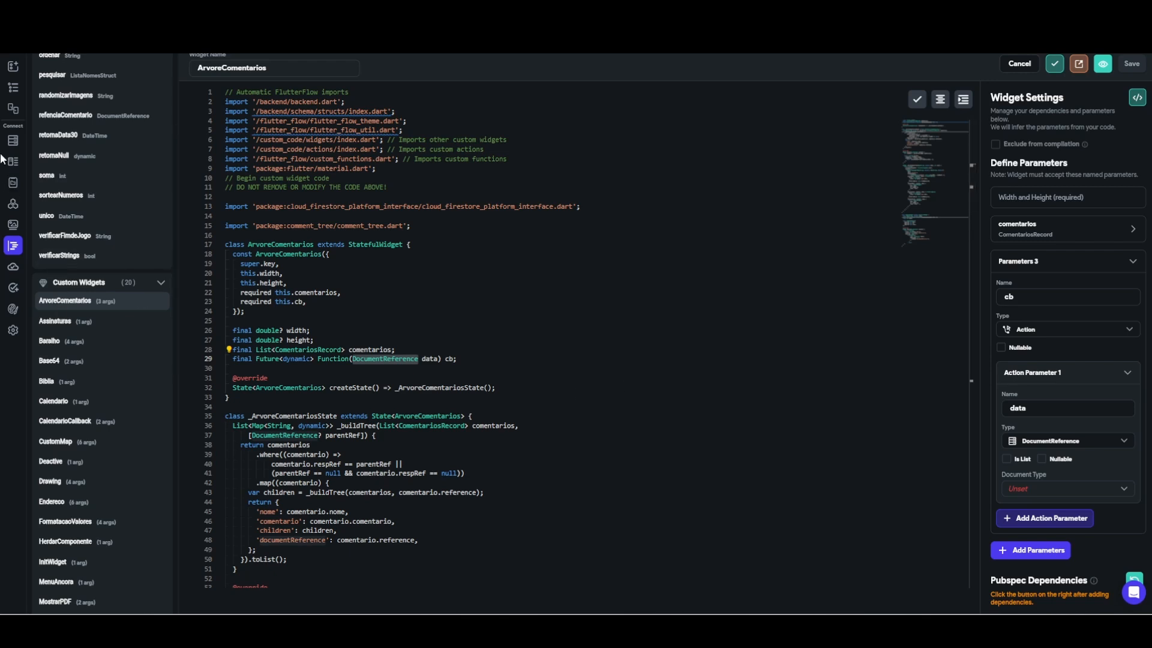
# - Open the widgetArvore page from the page list and select its ArvoreComentarios widget
pyautogui.click(13, 91)
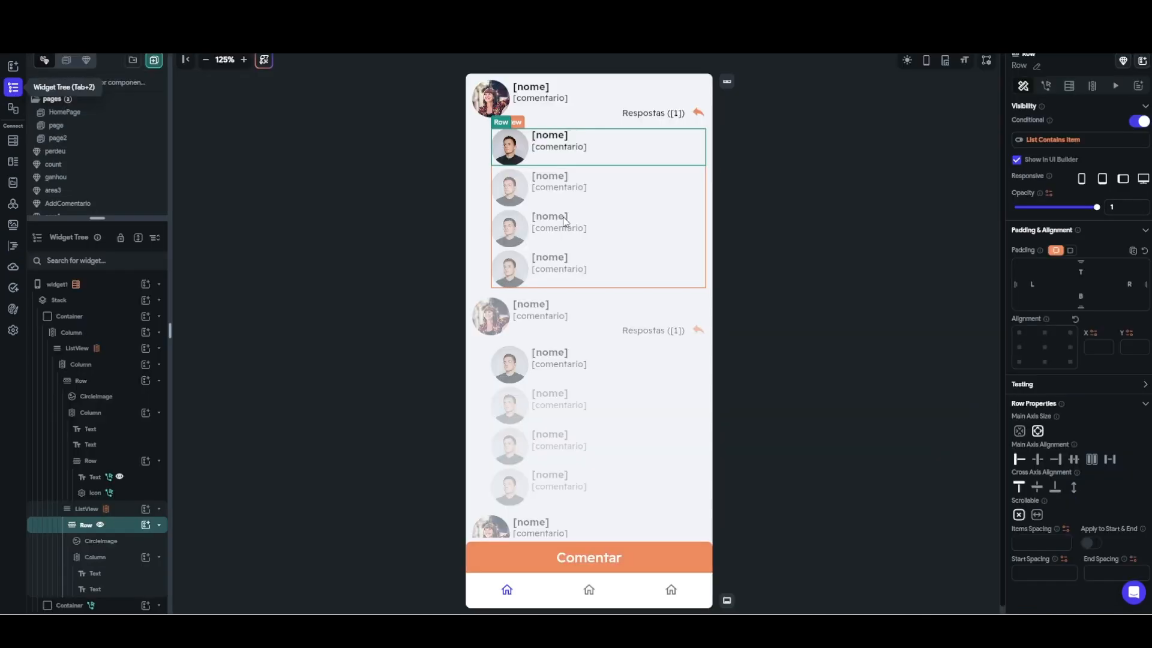
pyautogui.moveTo(98, 217); pyautogui.dragTo(144, 530)
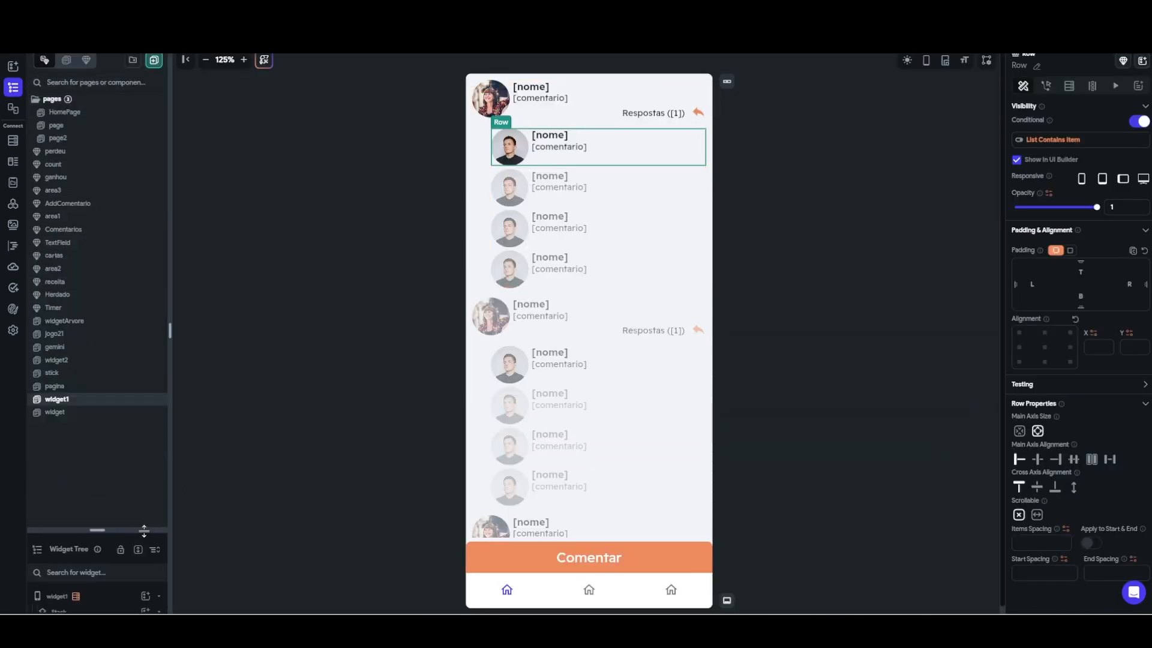
pyautogui.click(84, 323)
pyautogui.moveTo(97, 530); pyautogui.dragTo(136, 250)
pyautogui.click(144, 388)
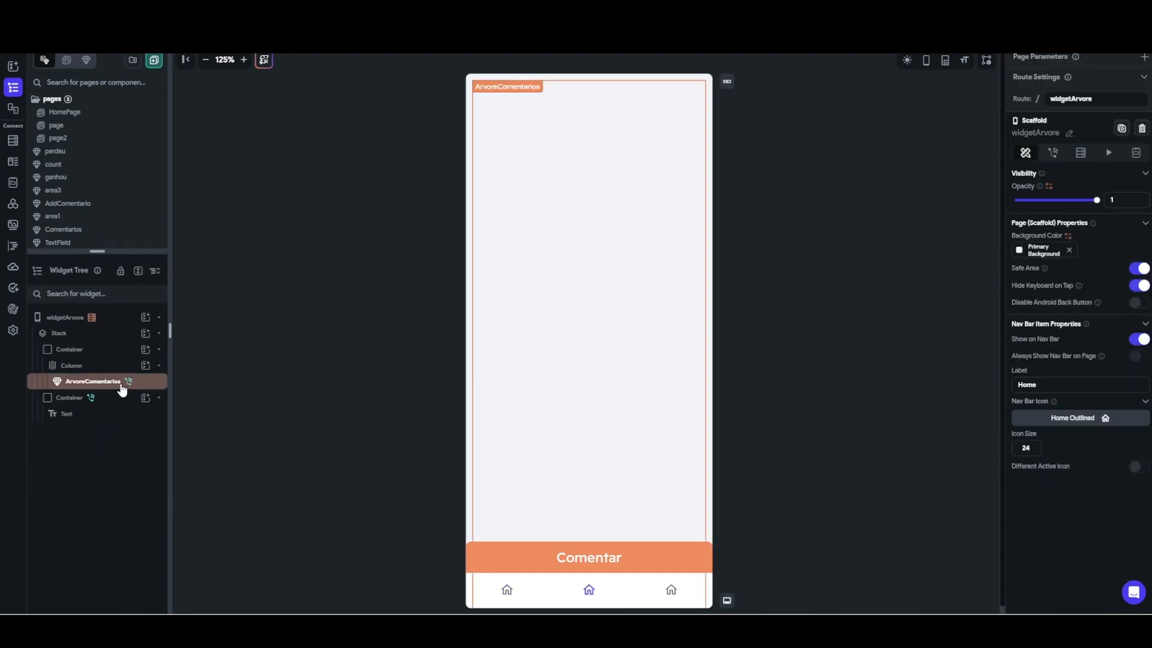
pyautogui.click(122, 389)
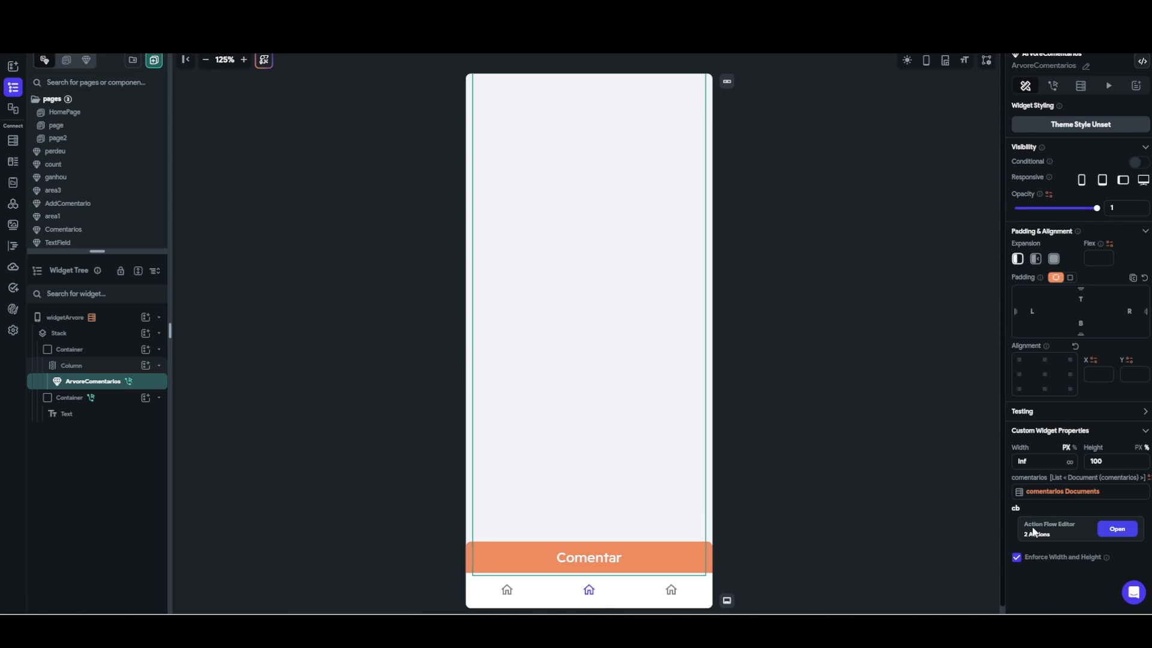
# - Open the cb callback's action flow and inspect the refenciaComentario function arguments behind the bottom sheet's docRef parameter
pyautogui.click(1116, 531)
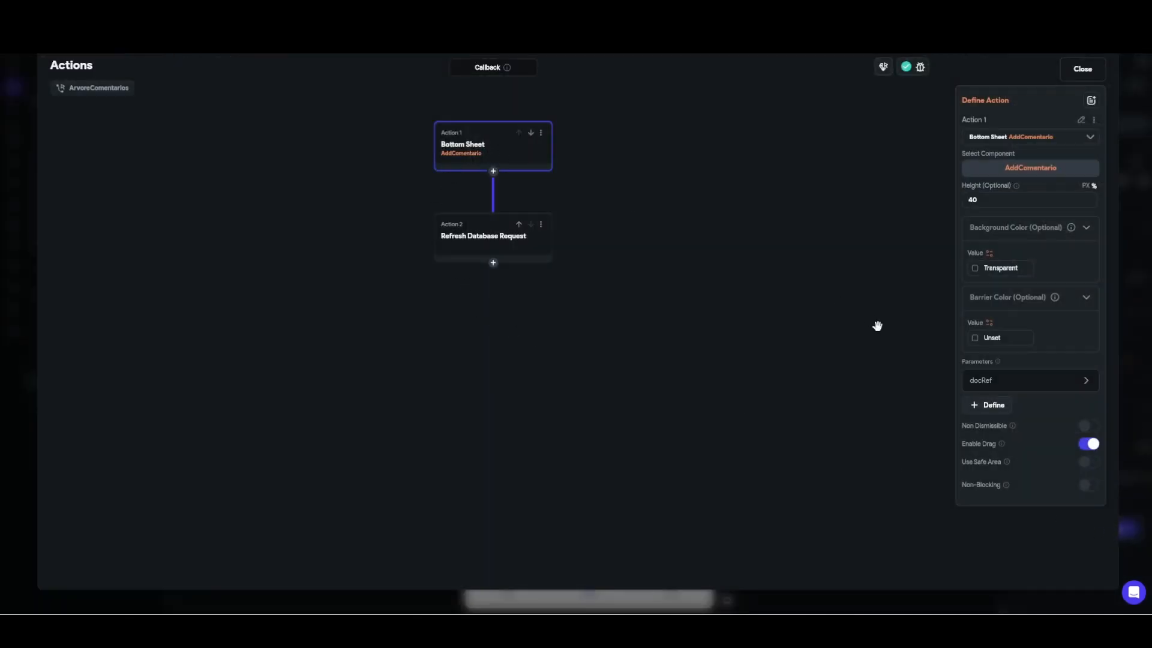
pyautogui.click(994, 383)
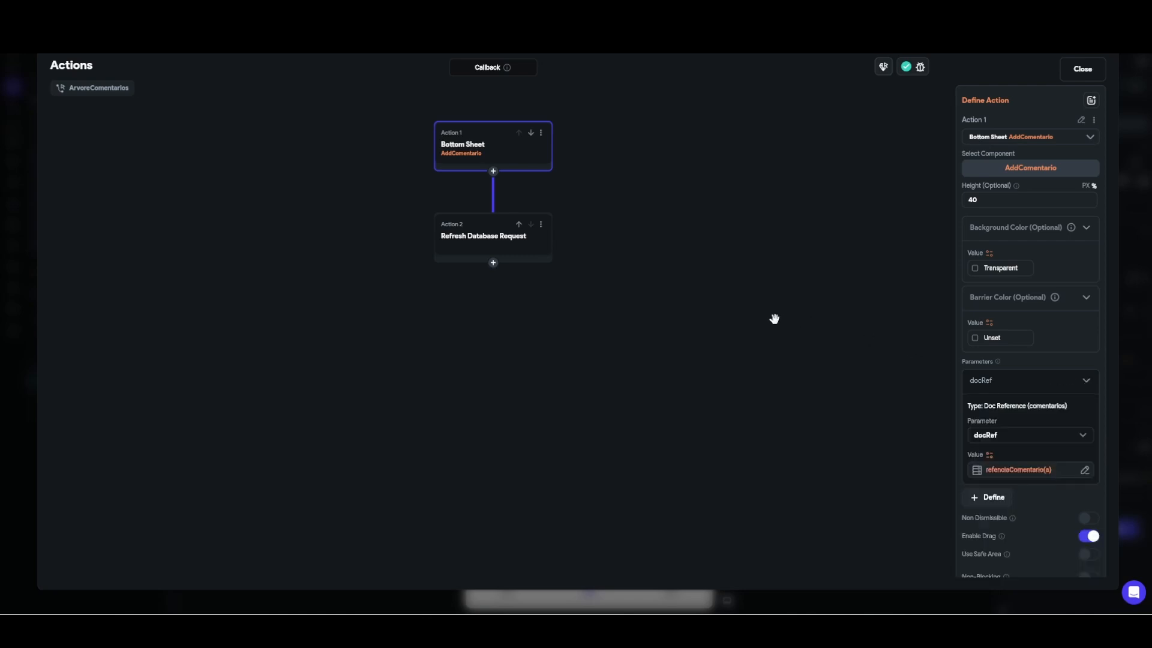
pyautogui.click(1012, 471)
pyautogui.scroll(-1, 859, 395)
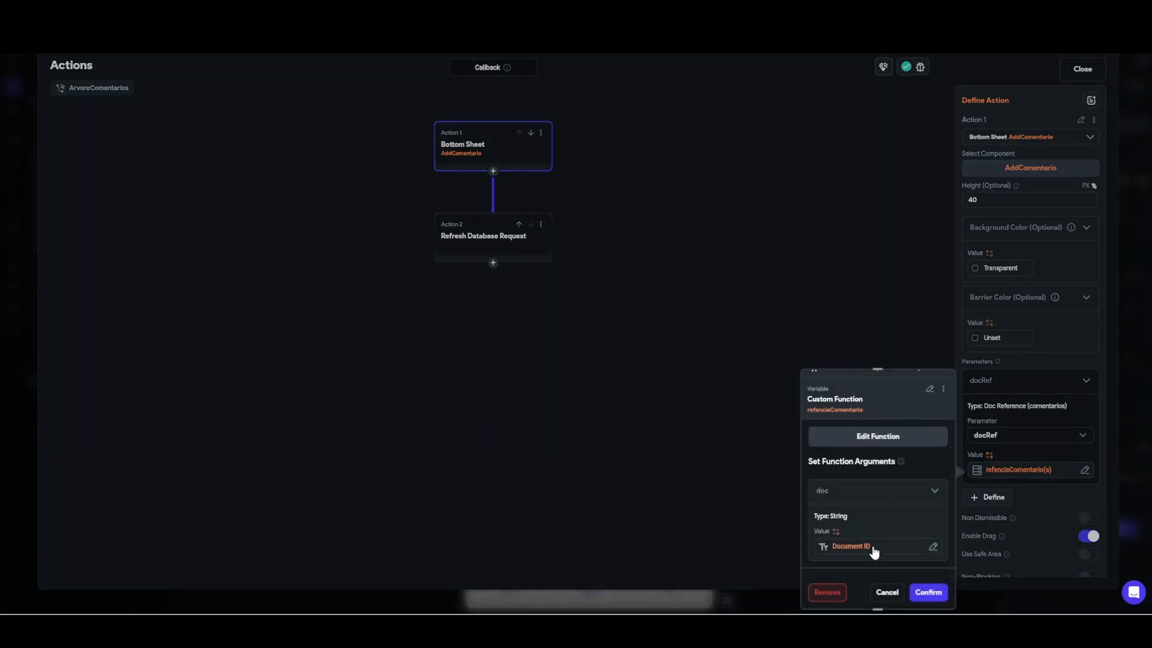
# - Recheck the refenciaComentario function's doc argument behind the docRef parameter, and leave the callback's action flow without changes
pyautogui.click(887, 593)
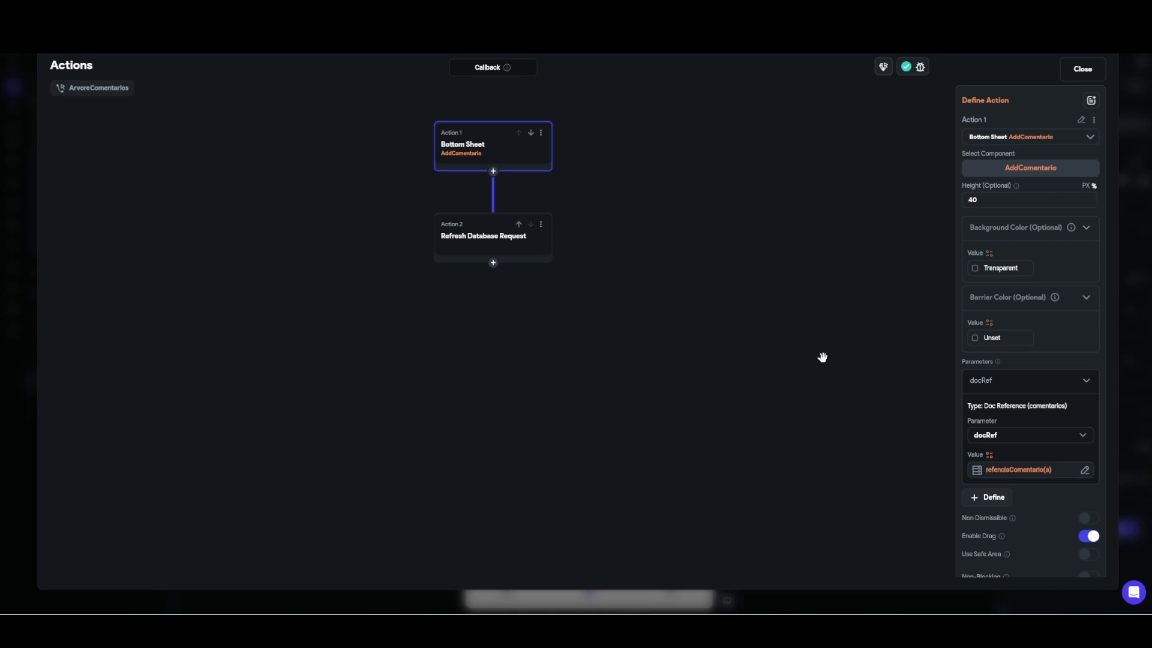
pyautogui.click(996, 471)
pyautogui.scroll(-1, 877, 423)
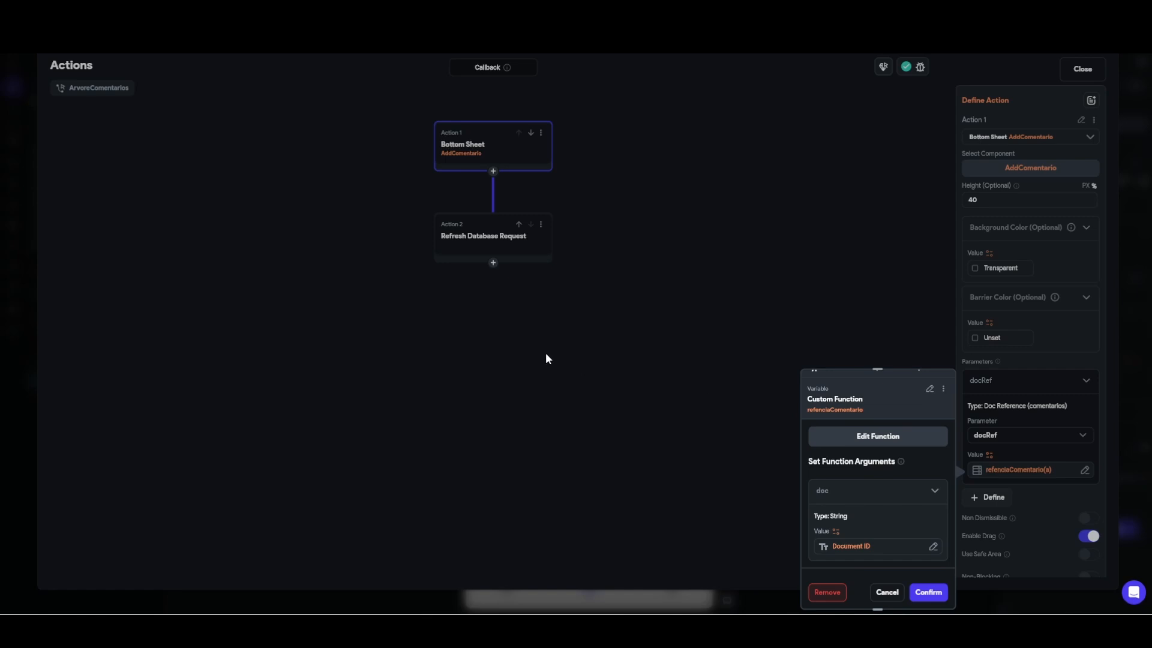
pyautogui.click(887, 592)
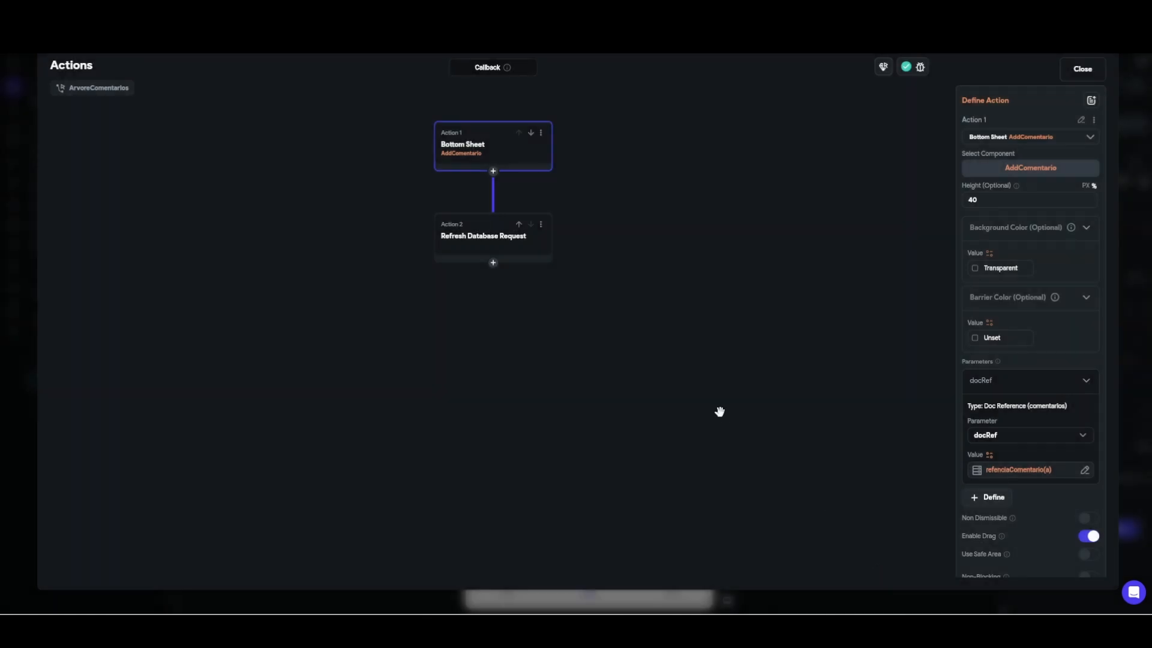
pyautogui.click(1084, 69)
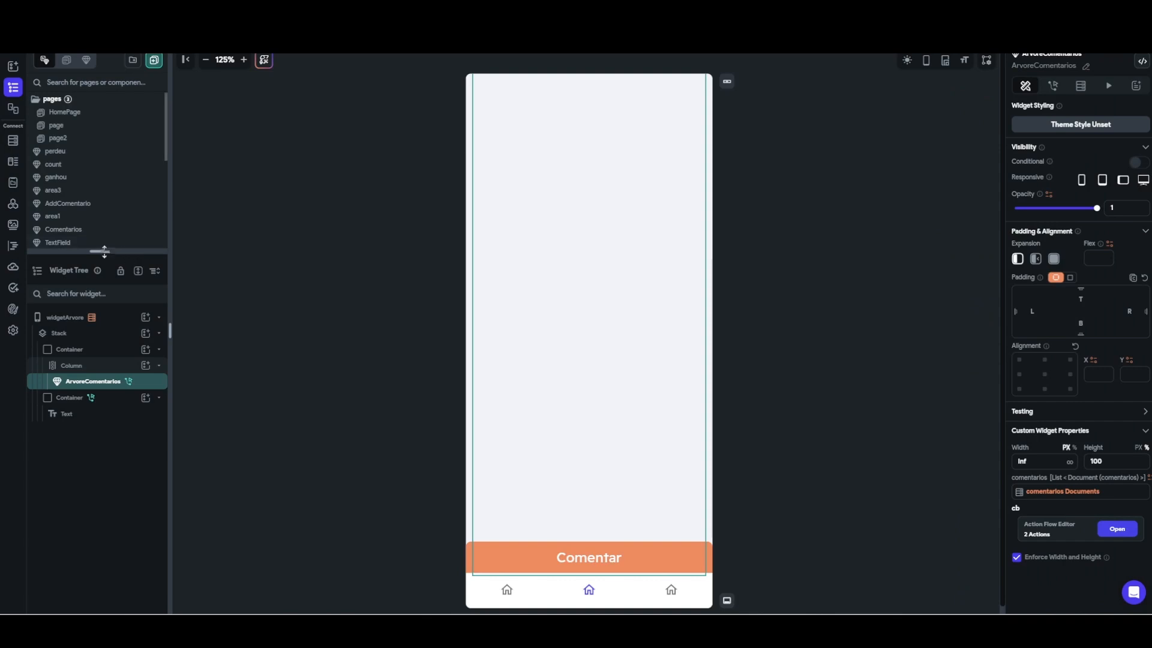
# - Open the refenciaComentario custom function and examine its String argument, comentarios collection lookup and DocumentReference return type
pyautogui.moveTo(107, 251); pyautogui.dragTo(72, 302)
pyautogui.click(14, 246)
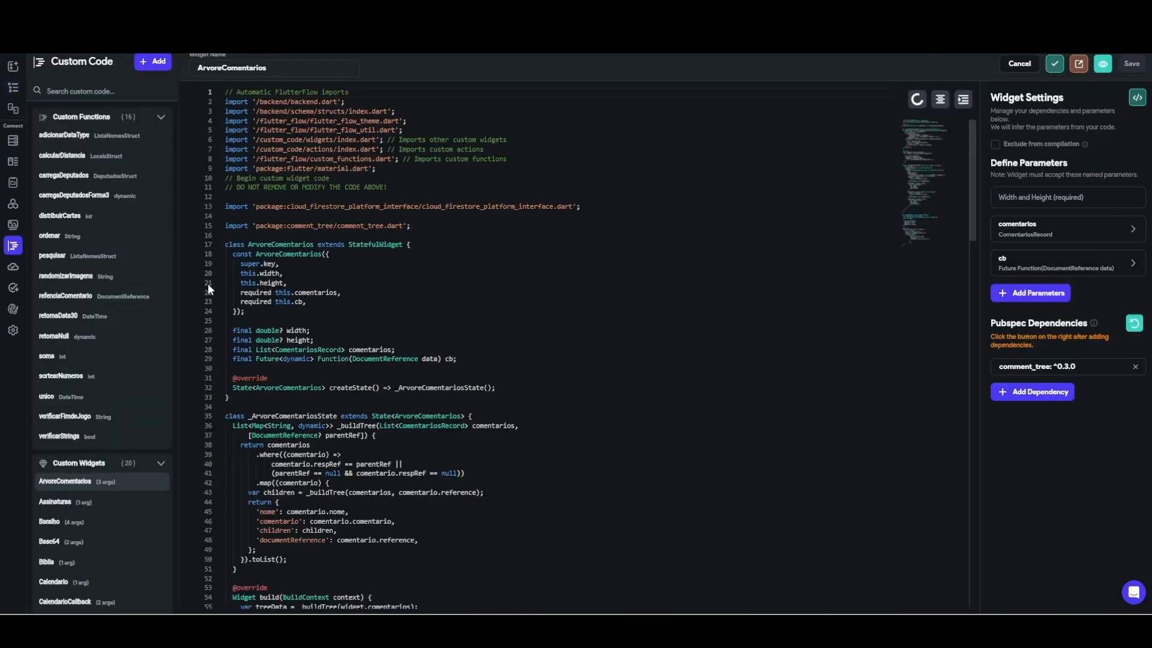
pyautogui.moveTo(149, 258)
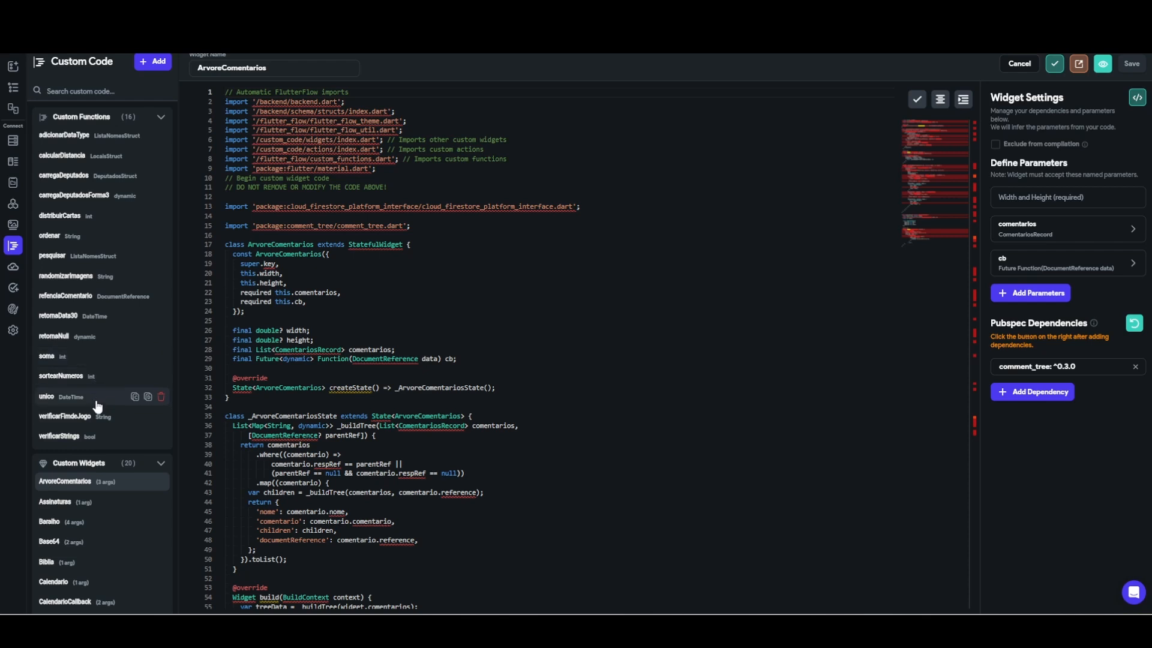
pyautogui.click(75, 296)
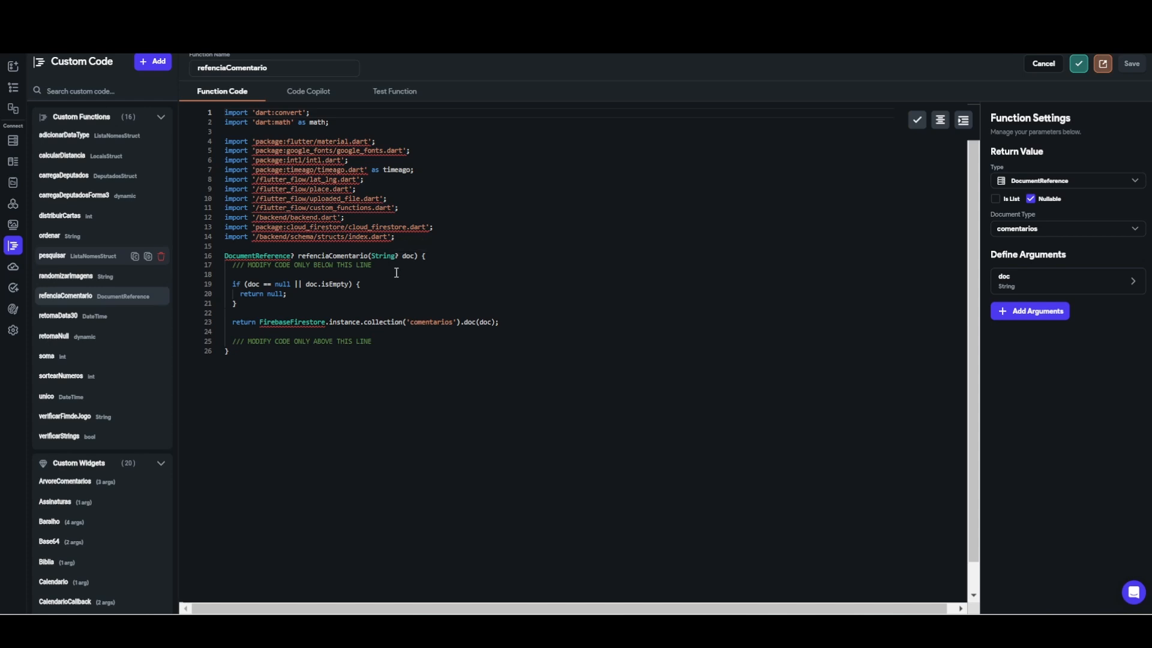
pyautogui.doubleClick(385, 258)
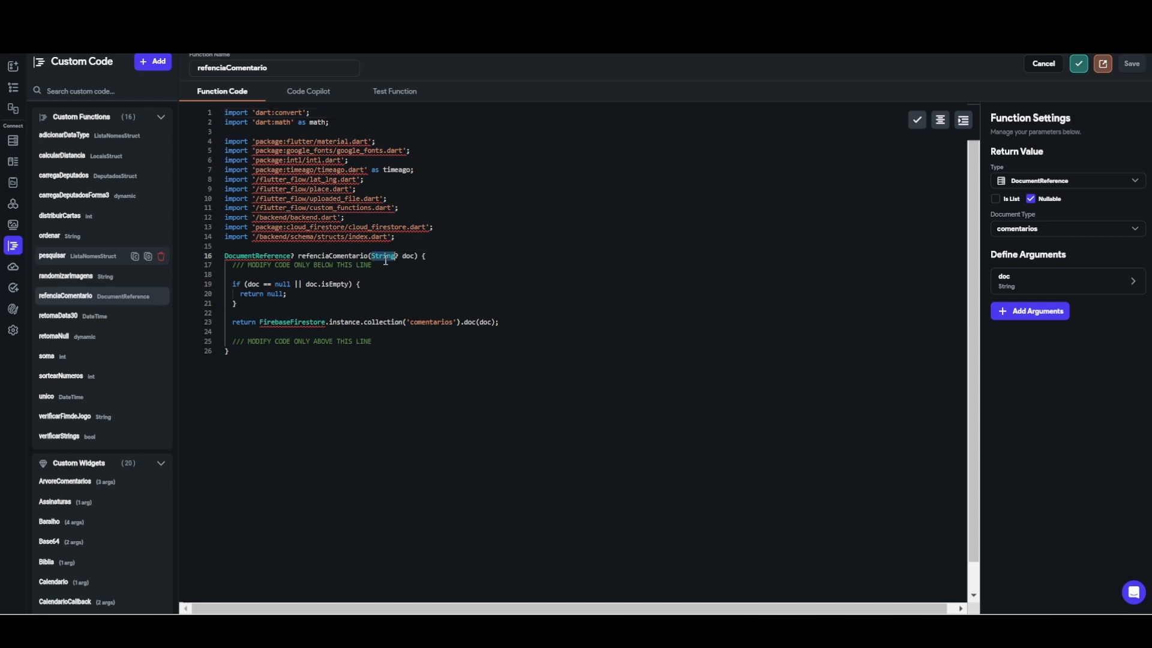
pyautogui.click(349, 314)
pyautogui.doubleClick(436, 323)
pyautogui.doubleClick(240, 256)
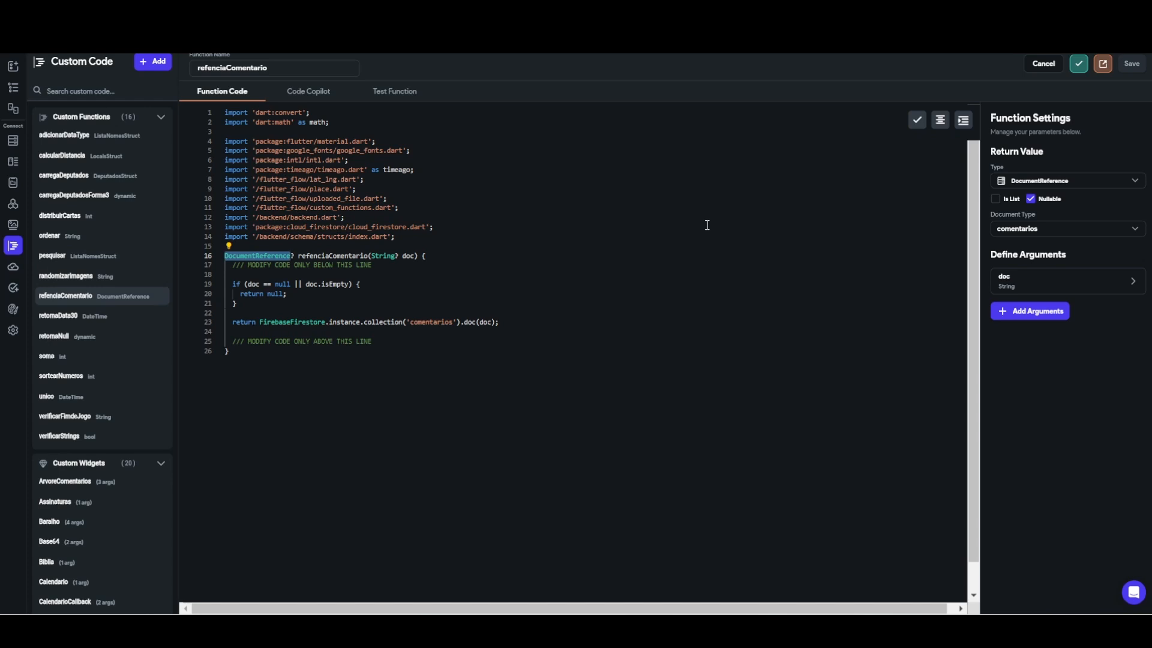
pyautogui.scroll(-2, 707, 225)
pyautogui.scroll(2, 707, 225)
# - Switch to the running preview and send a reply to the first comment, entering a commenter's name and an "ultima resposta" message addressed to its author
pyautogui.moveTo(425, 630)
pyautogui.click(421, 570)
pyautogui.click(671, 146)
pyautogui.click(518, 461)
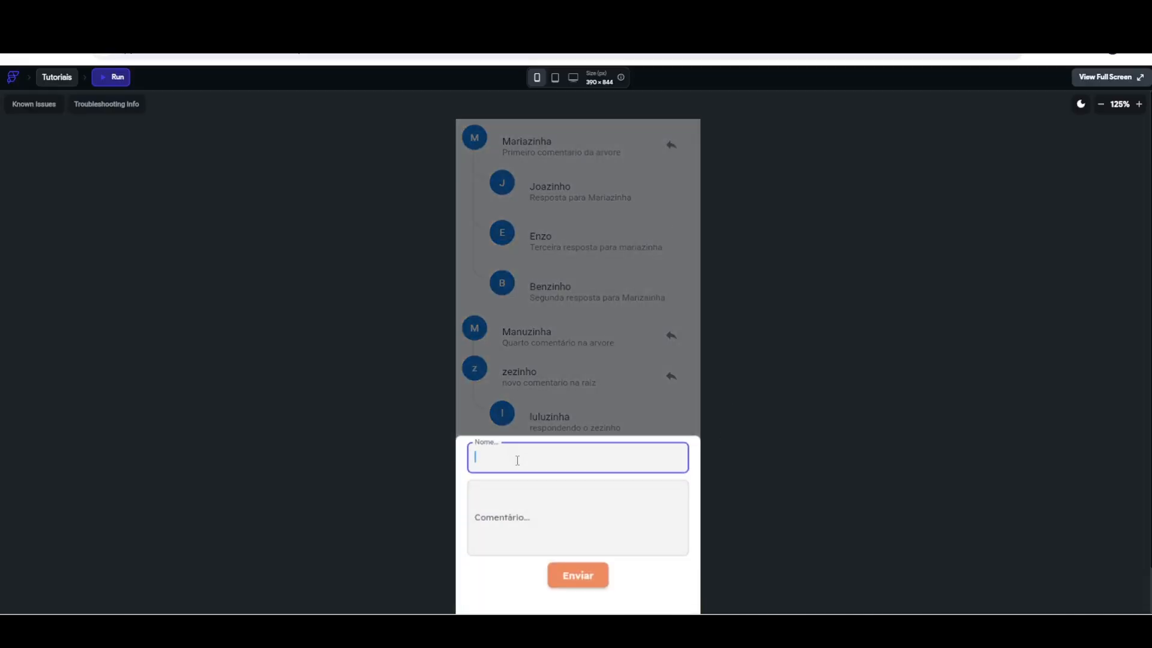
pyautogui.write('leozinho')
pyautogui.click(495, 512)
pyautogui.write('ultima respos')
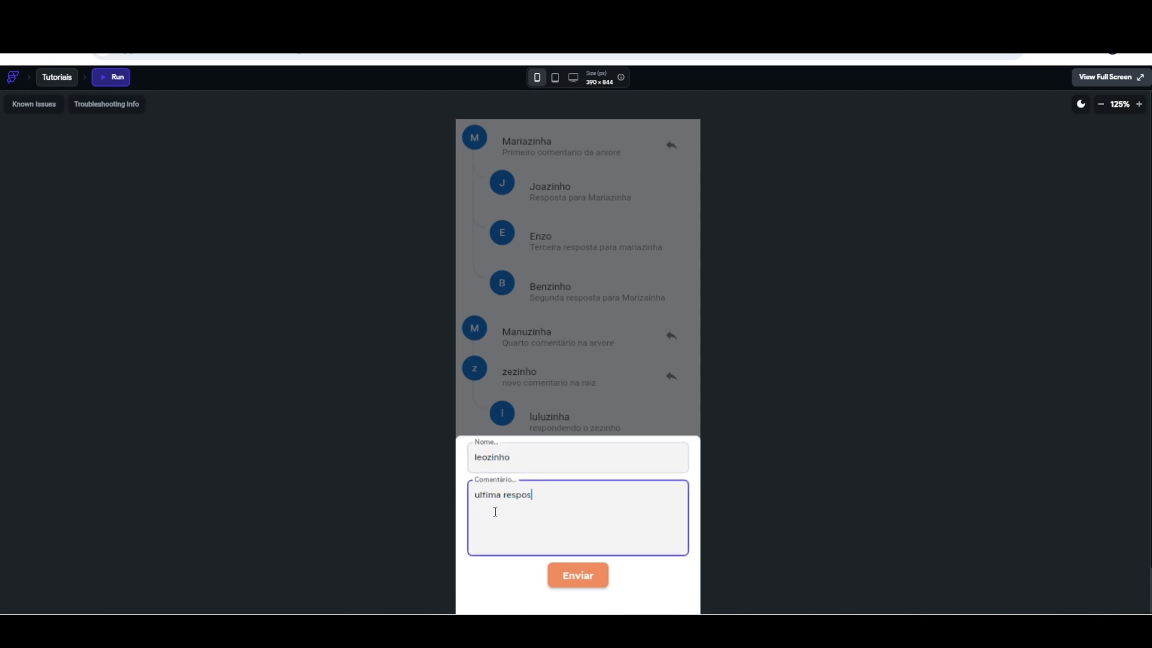
pyautogui.write('ta mariazinha')
pyautogui.click(596, 577)
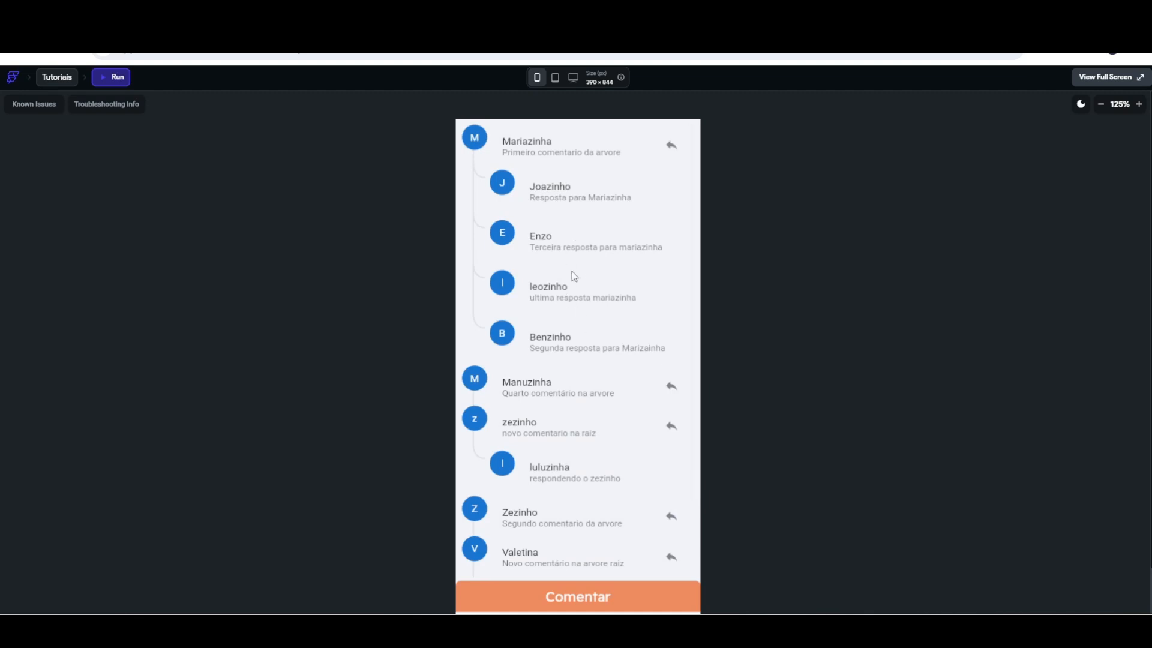
# - Review the whole comment tree in the preview, checking how the replies nest under their root comments
pyautogui.scroll(-3, 589, 298)
pyautogui.scroll(3, 591, 336)
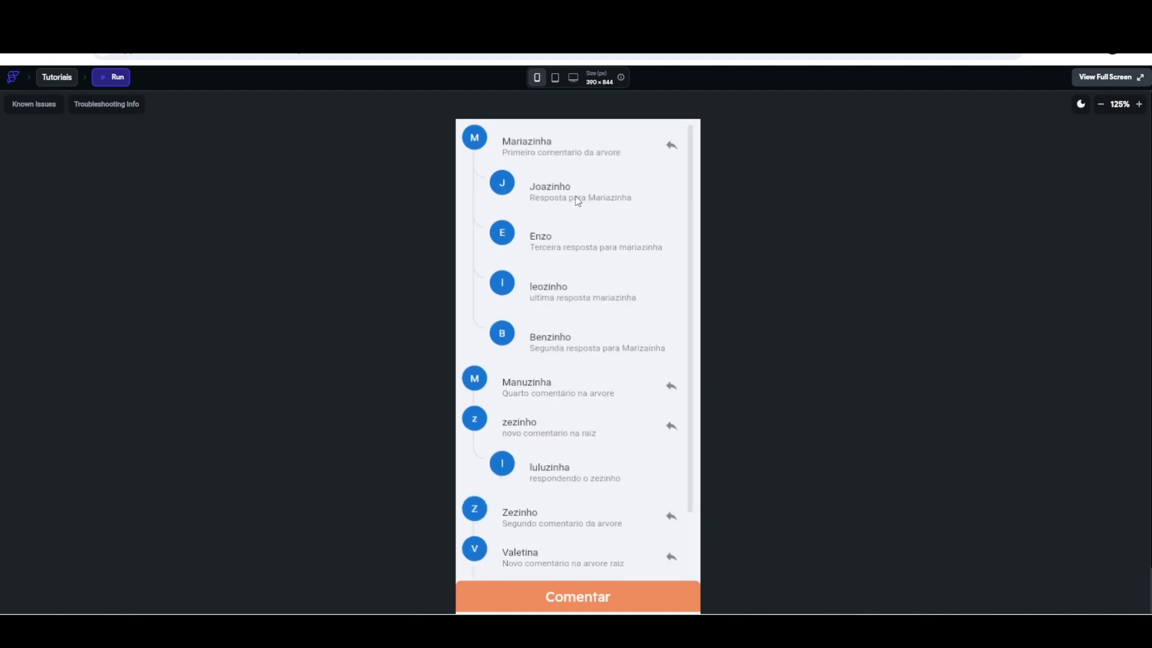
pyautogui.scroll(-2, 587, 267)
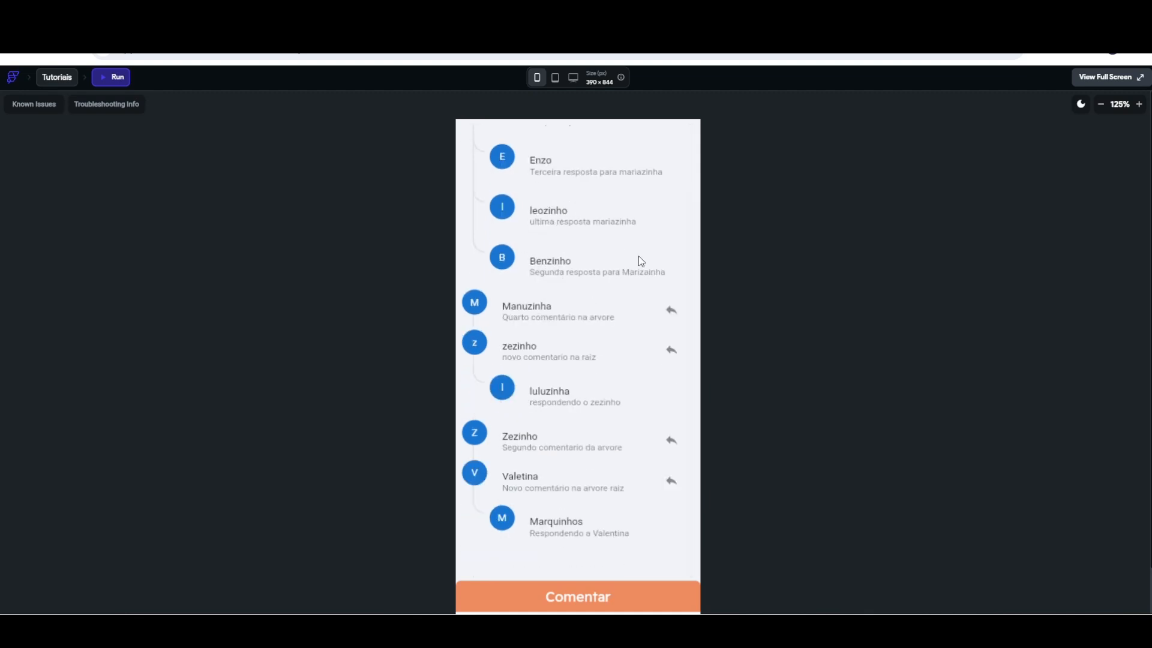
pyautogui.scroll(2, 640, 257)
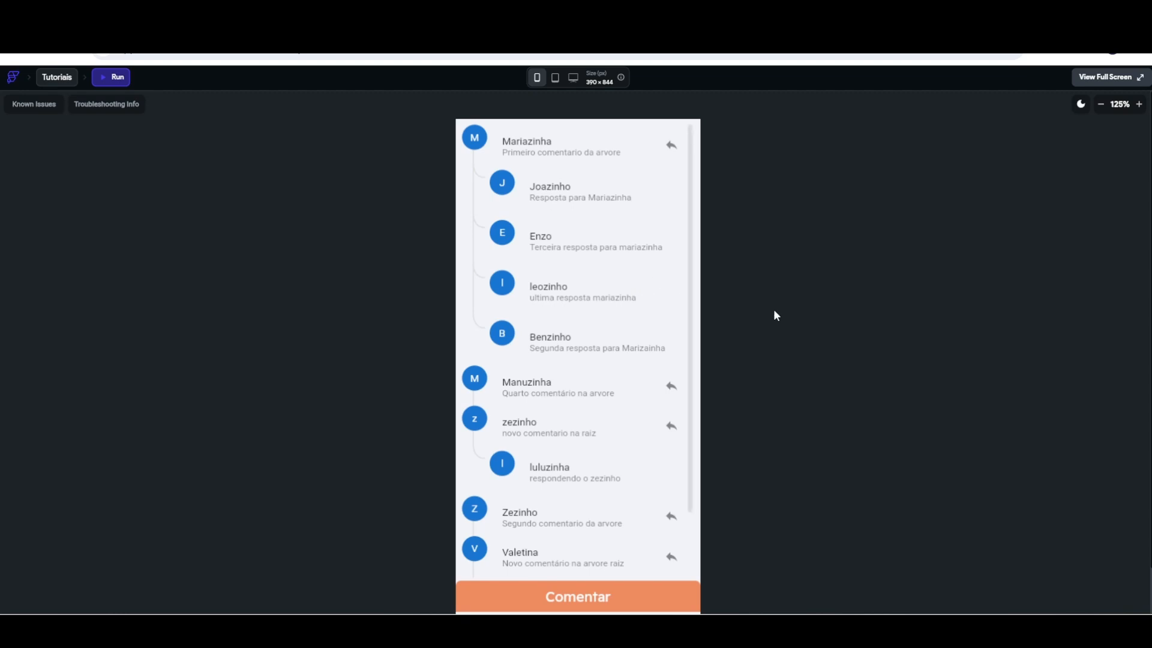
pyautogui.scroll(-1, 672, 300)
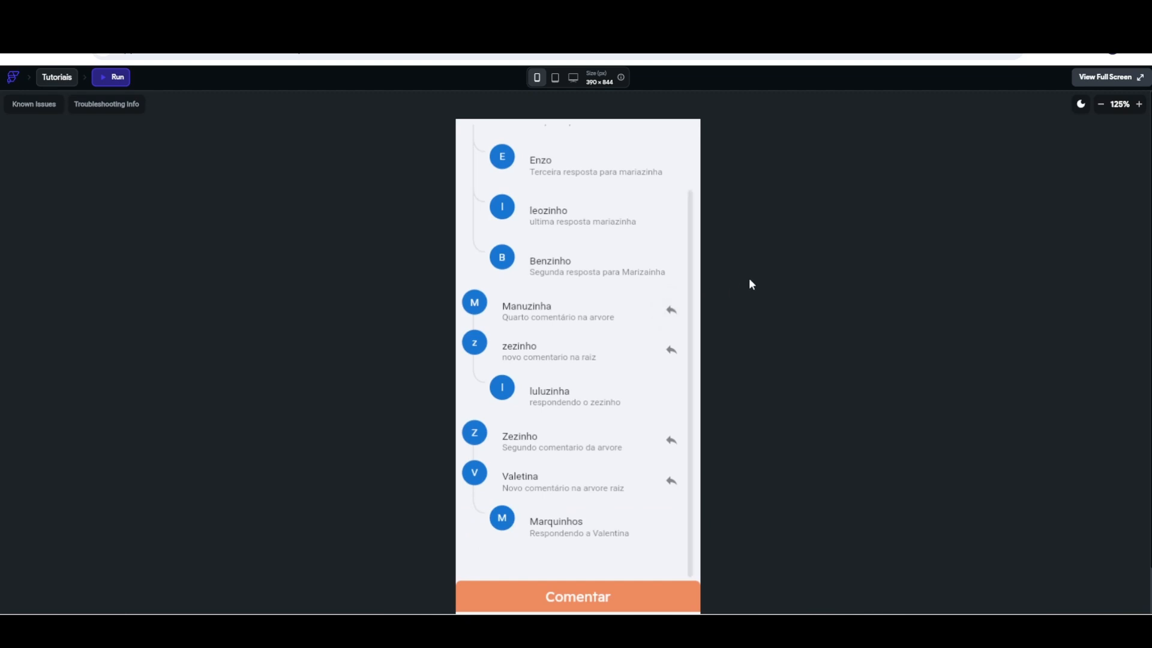
pyautogui.scroll(1, 660, 296)
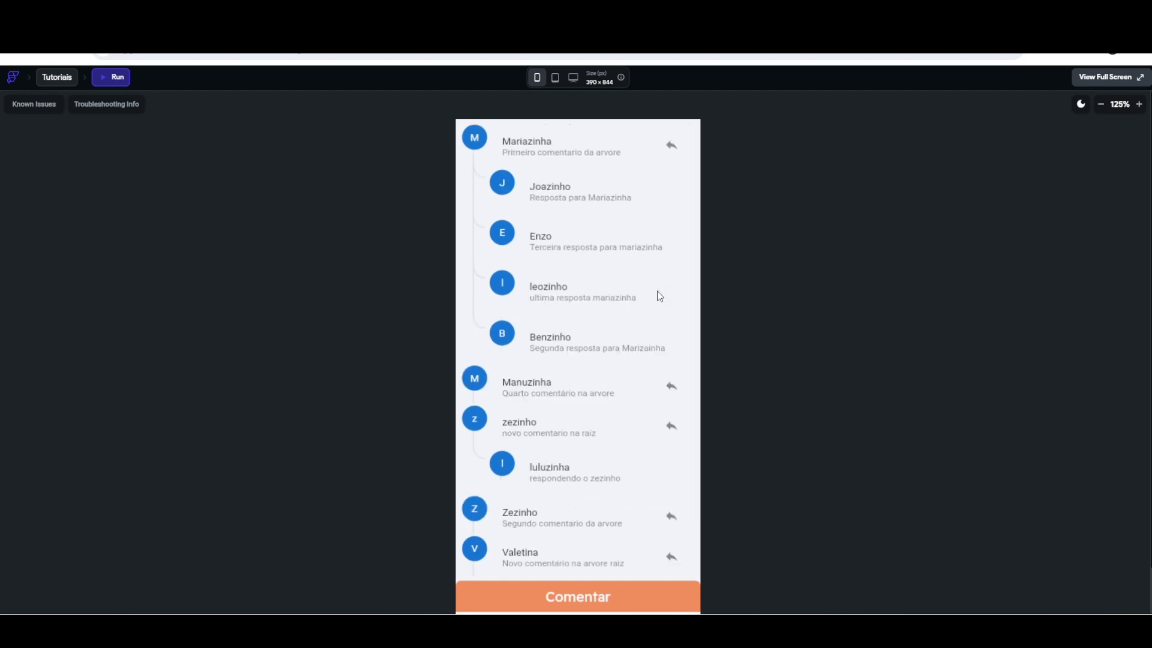
# - Return to the widgetArvore page in the FlutterFlow editor and review the cb callback's action flow on the ArvoreComentarios widget
pyautogui.click(360, 546)
pyautogui.click(407, 352)
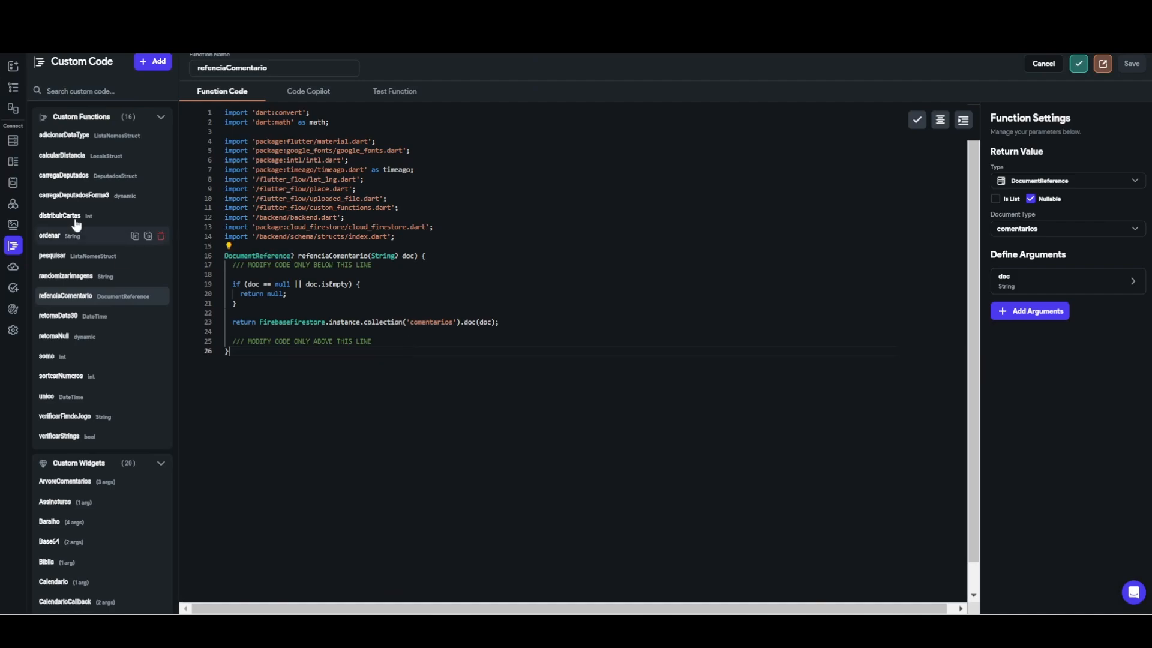
pyautogui.click(12, 89)
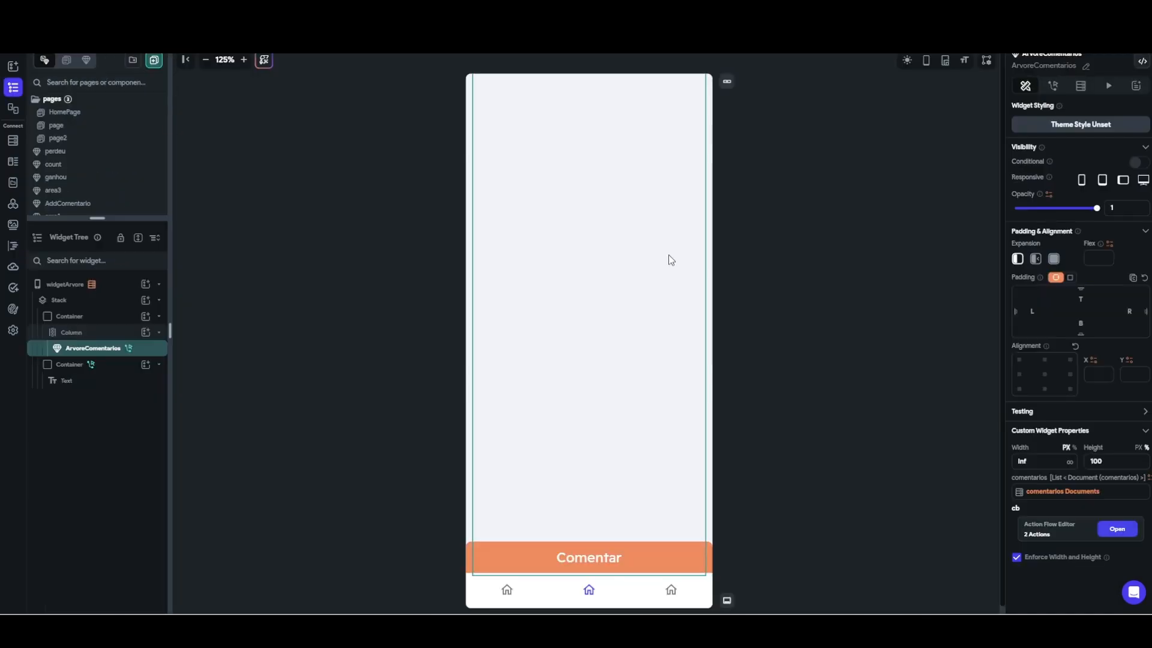
pyautogui.click(470, 553)
pyautogui.click(568, 394)
pyautogui.click(1118, 530)
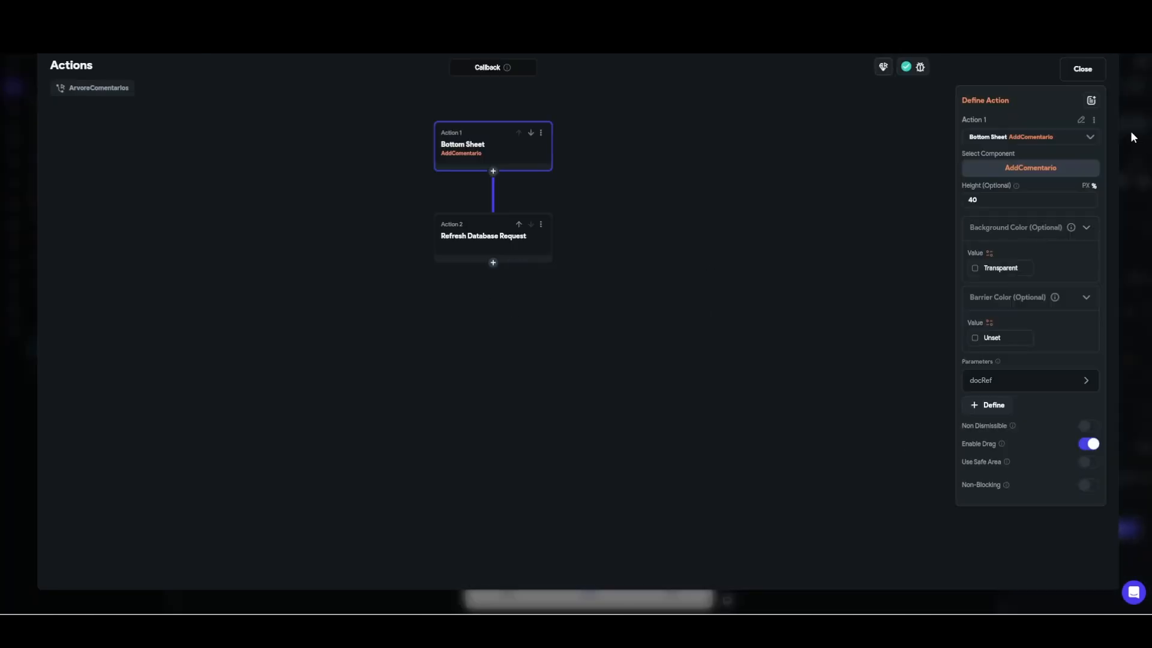
pyautogui.click(1080, 67)
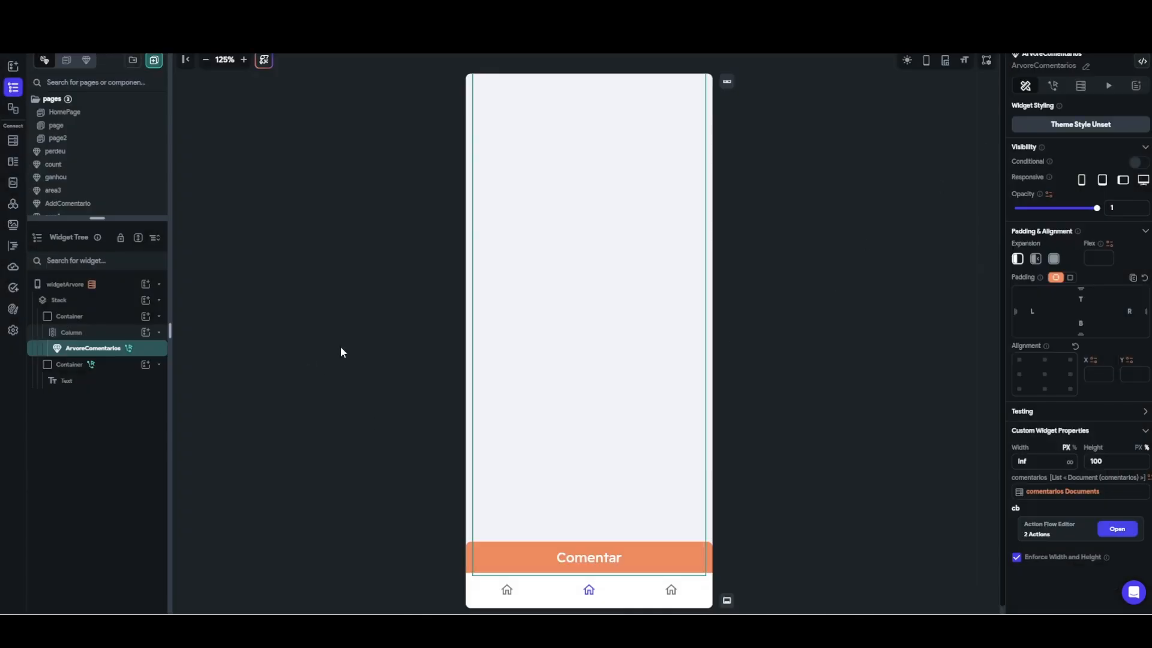
# - Browse the custom code list, read through the ArvoreComentarios widget's code, and return to the widgetArvore page
pyautogui.click(12, 247)
pyautogui.scroll(-9, 86, 434)
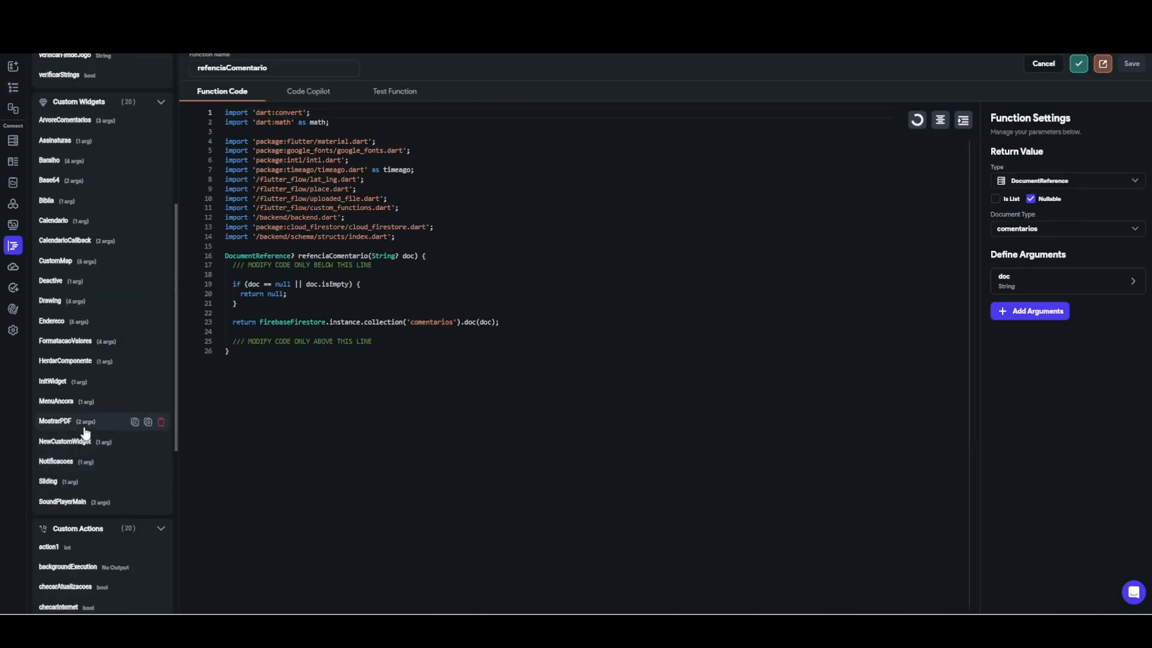
pyautogui.scroll(-3, 85, 434)
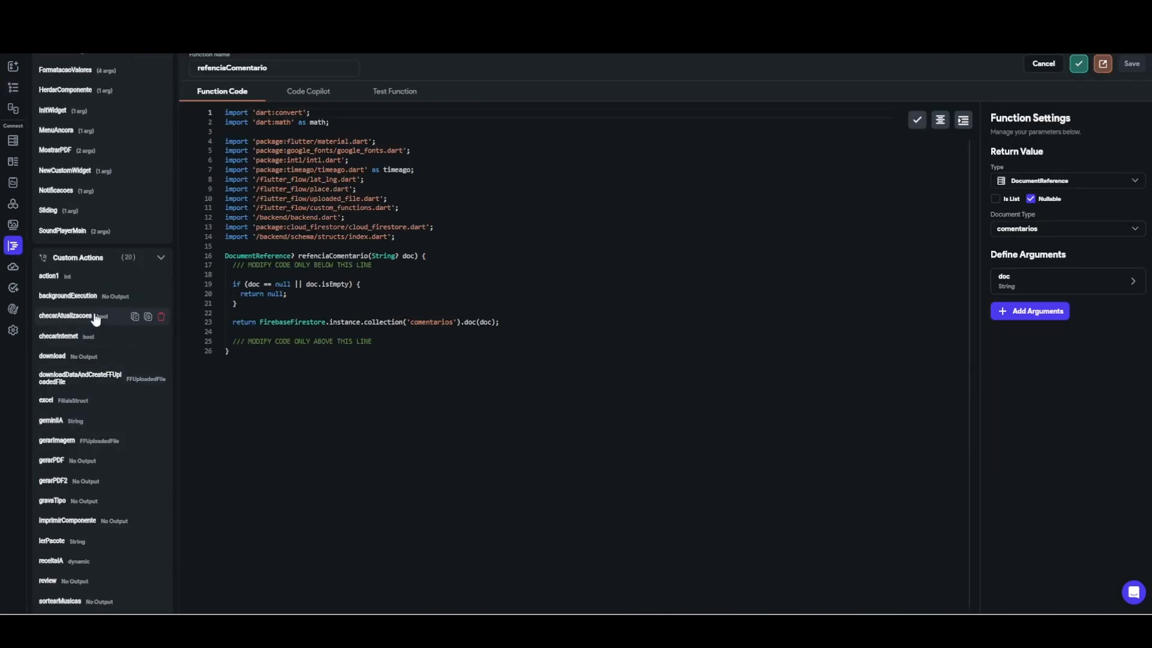
pyautogui.scroll(-3, 102, 390)
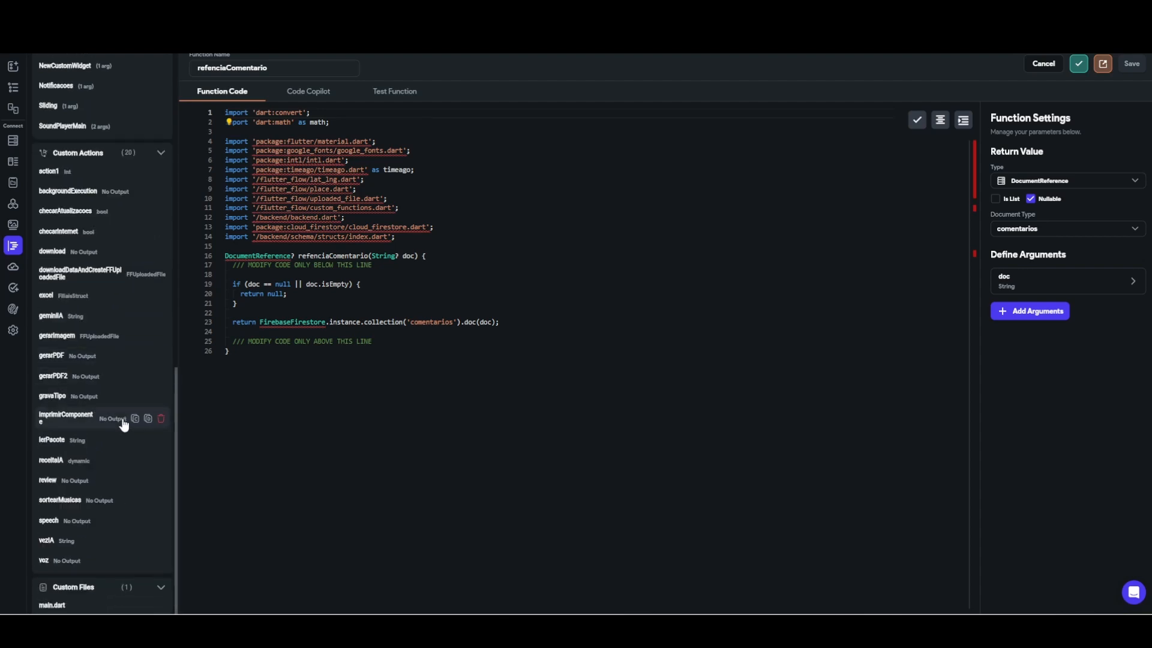
pyautogui.scroll(14, 75, 444)
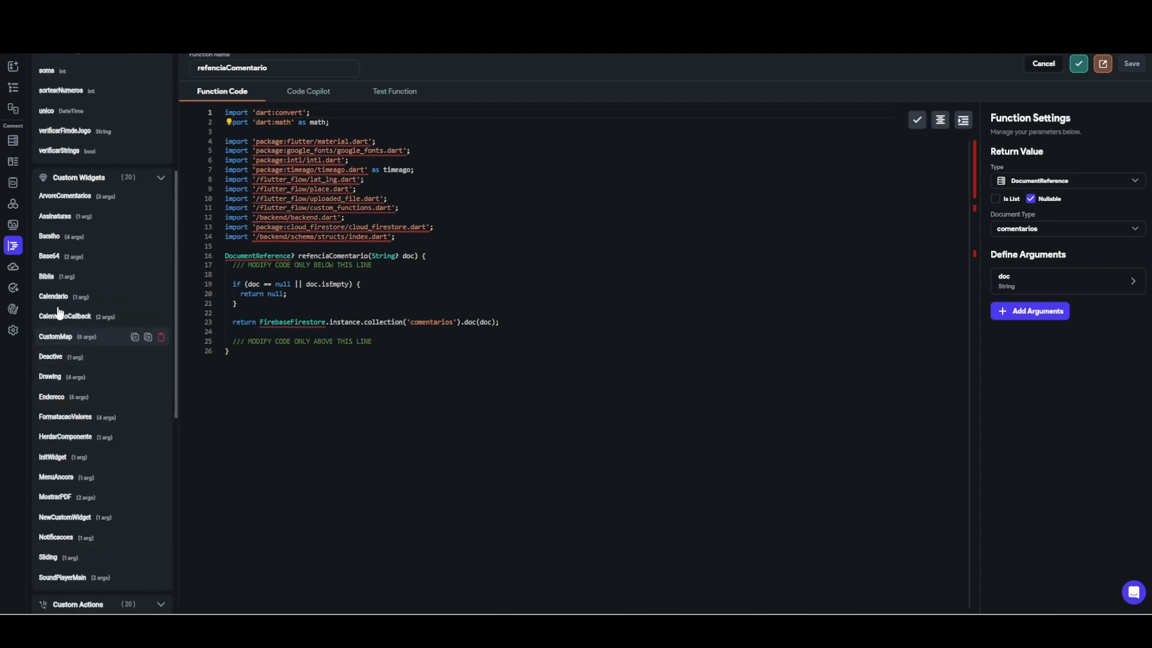
pyautogui.click(75, 198)
pyautogui.scroll(-5, 423, 272)
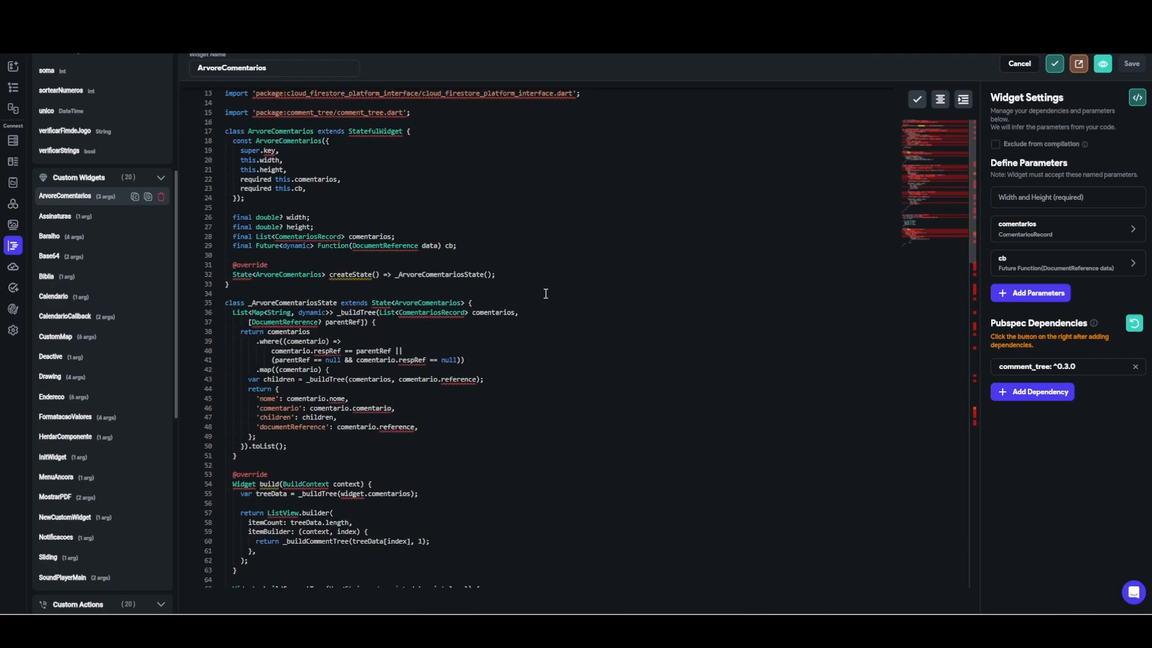
pyautogui.scroll(-10, 423, 271)
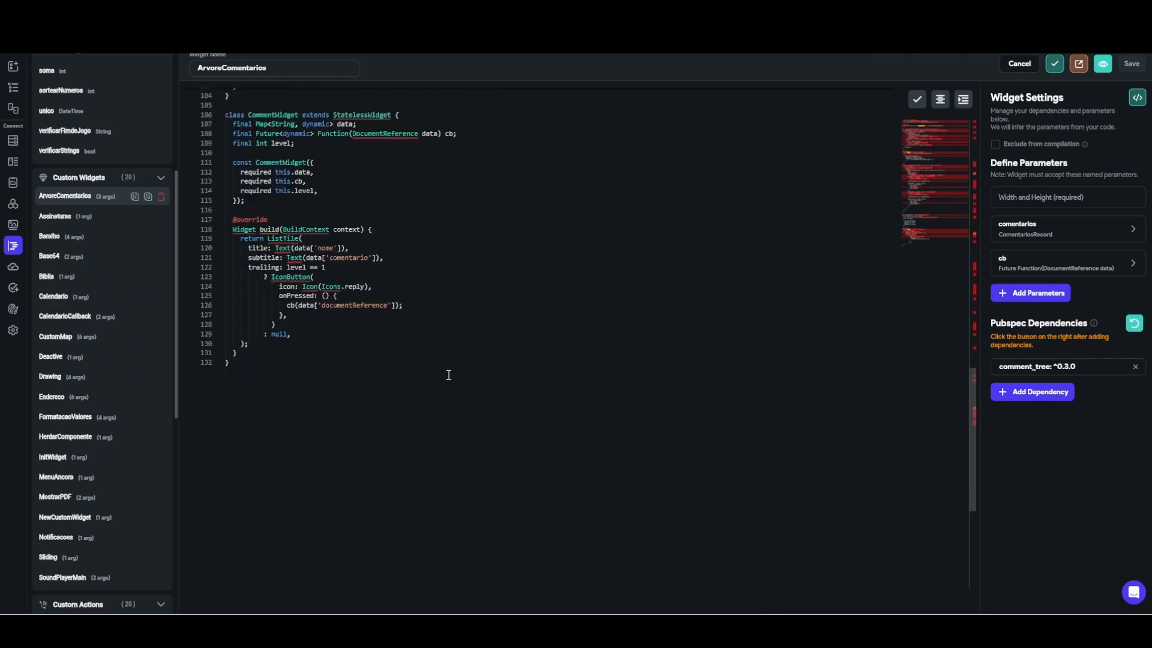
pyautogui.scroll(16, 449, 375)
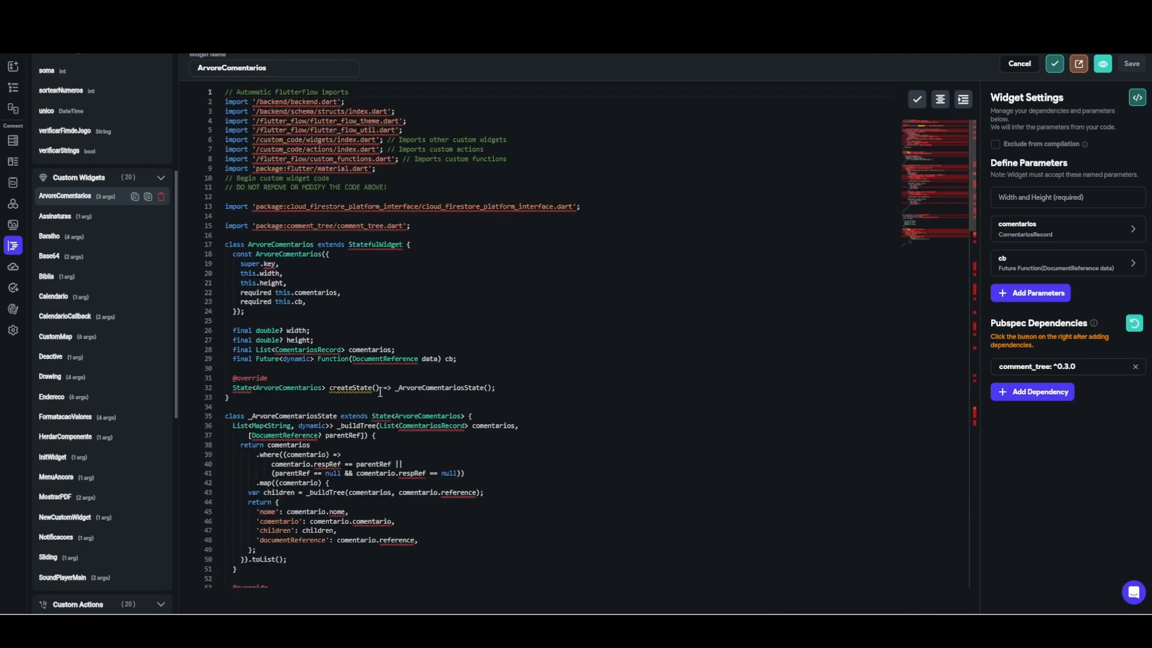
pyautogui.click(13, 87)
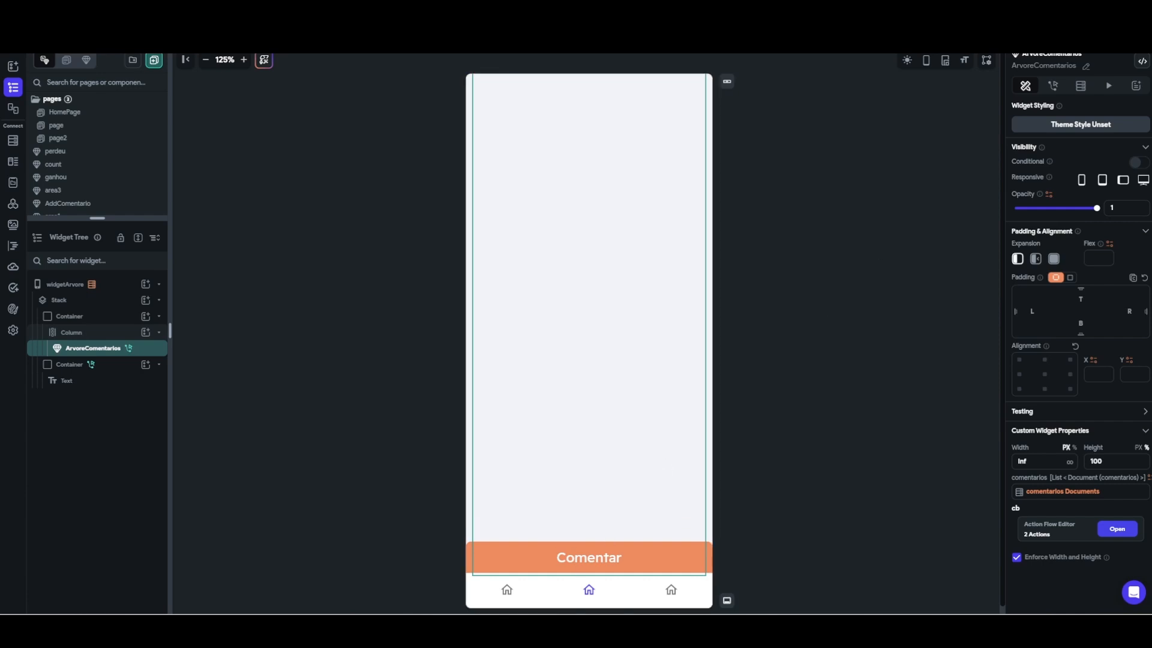
# - Switch to Notepad and add five "lista" lines below the existing notes, each indented further than the one above, and put the window away
pyautogui.hotkey('alt', 'Tab')
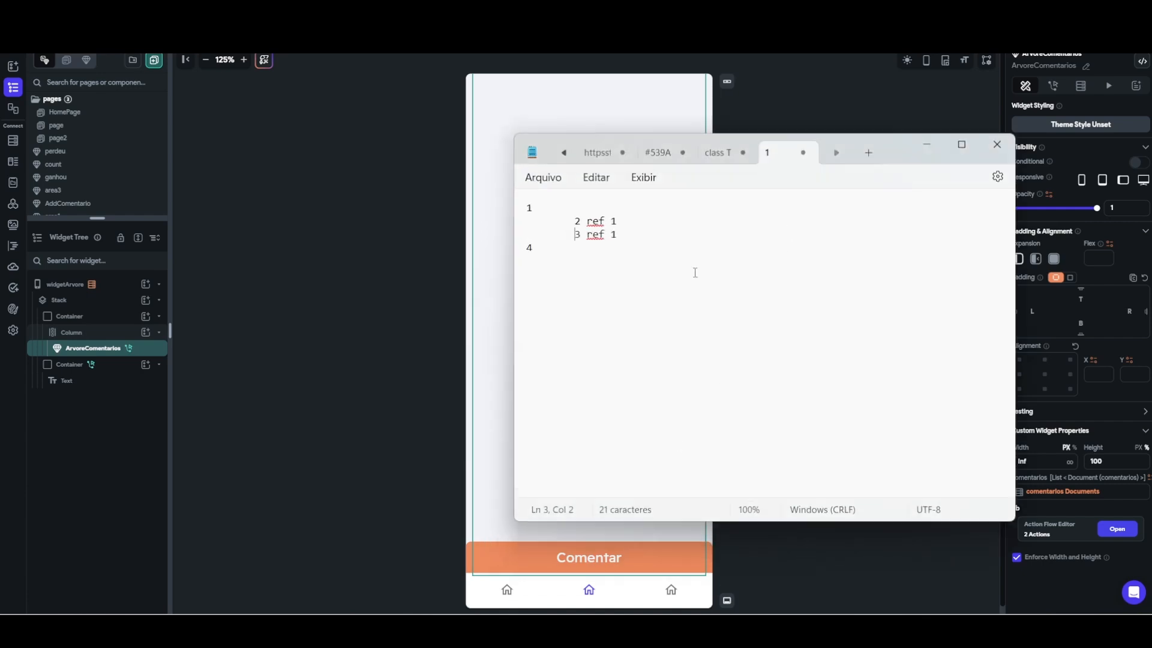
pyautogui.press('Return')
pyautogui.press('Return')
pyautogui.press('Return')
pyautogui.write('lista')
pyautogui.press('Return')
pyautogui.press('Tab')
pyautogui.press('Tab')
pyautogui.write('lista')
pyautogui.press('Tab')
pyautogui.press('Tab')
pyautogui.write('lista')
pyautogui.press('Return')
pyautogui.press('Tab')
pyautogui.press('Tab')
pyautogui.write('lista')
pyautogui.press('Return')
pyautogui.press('Tab')
pyautogui.press('Tab')
pyautogui.write('lista')
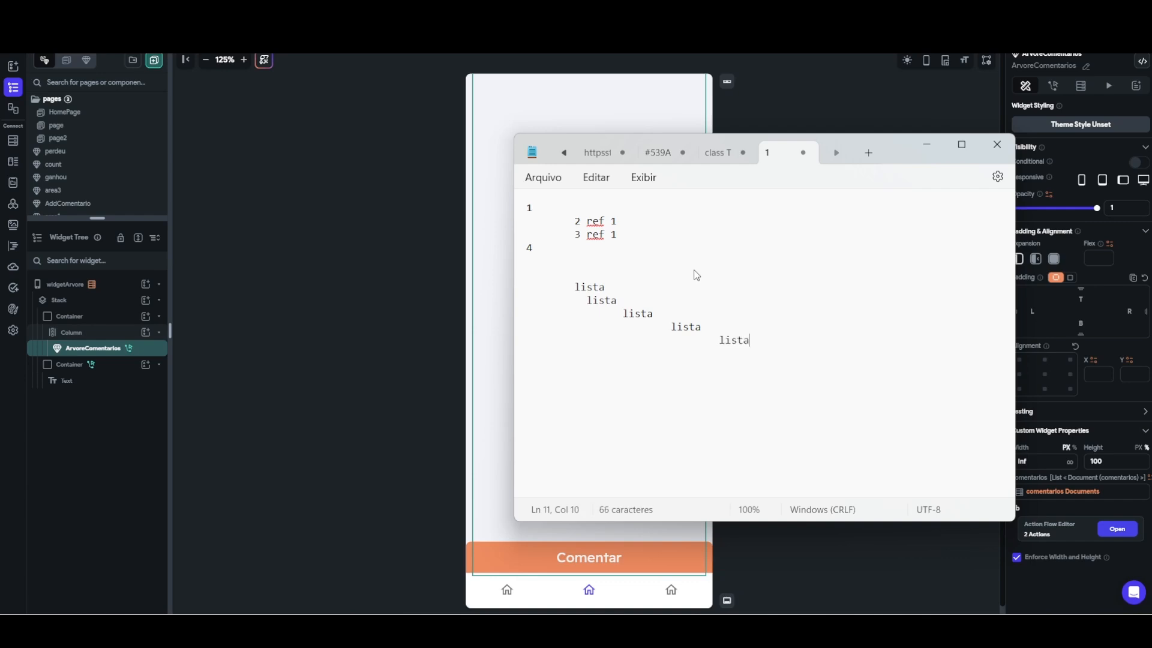
pyautogui.click(923, 150)
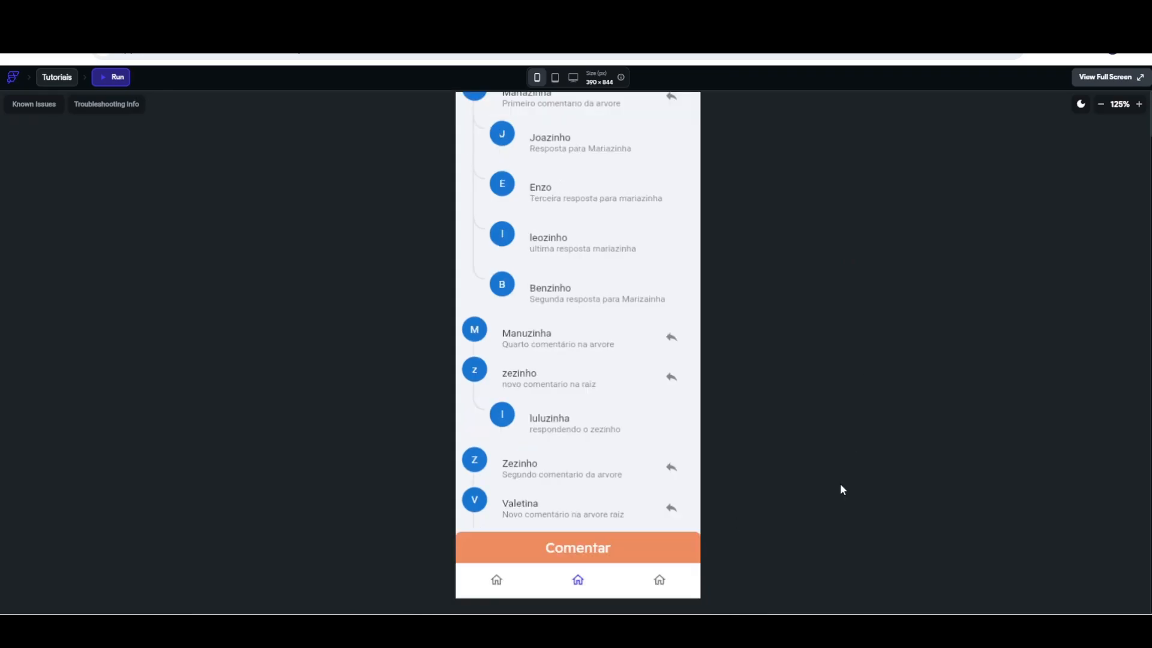
# - In the running preview, open the Recursivo page and the first comment page to compare their comment lists
pyautogui.click(661, 579)
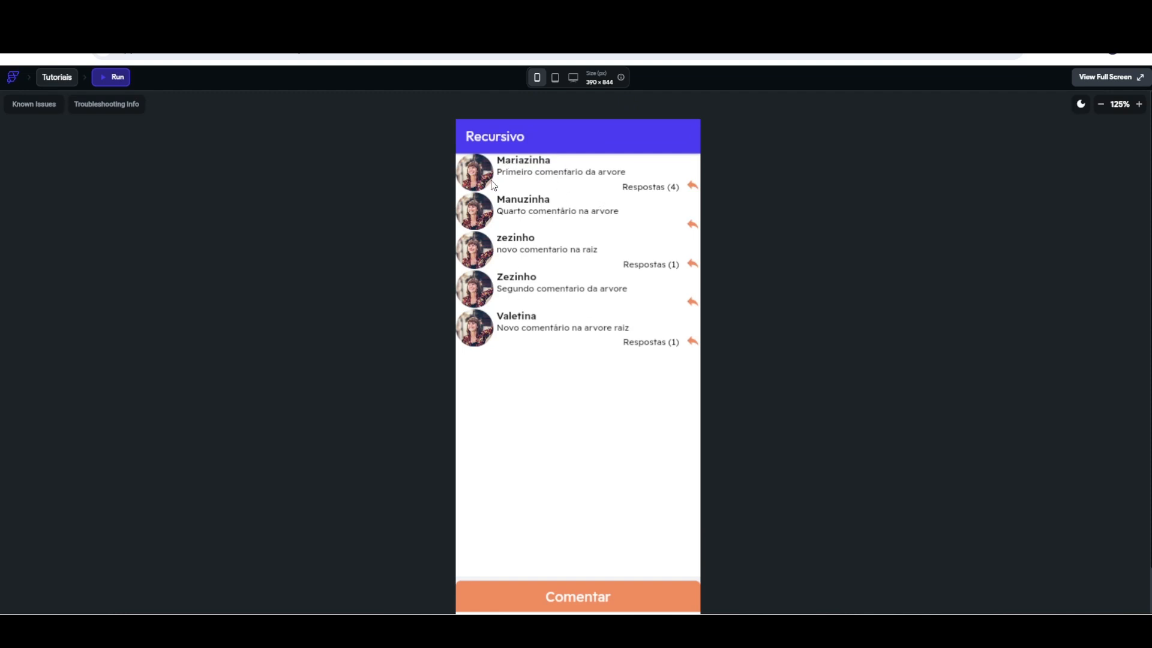
pyautogui.scroll(-1, 872, 250)
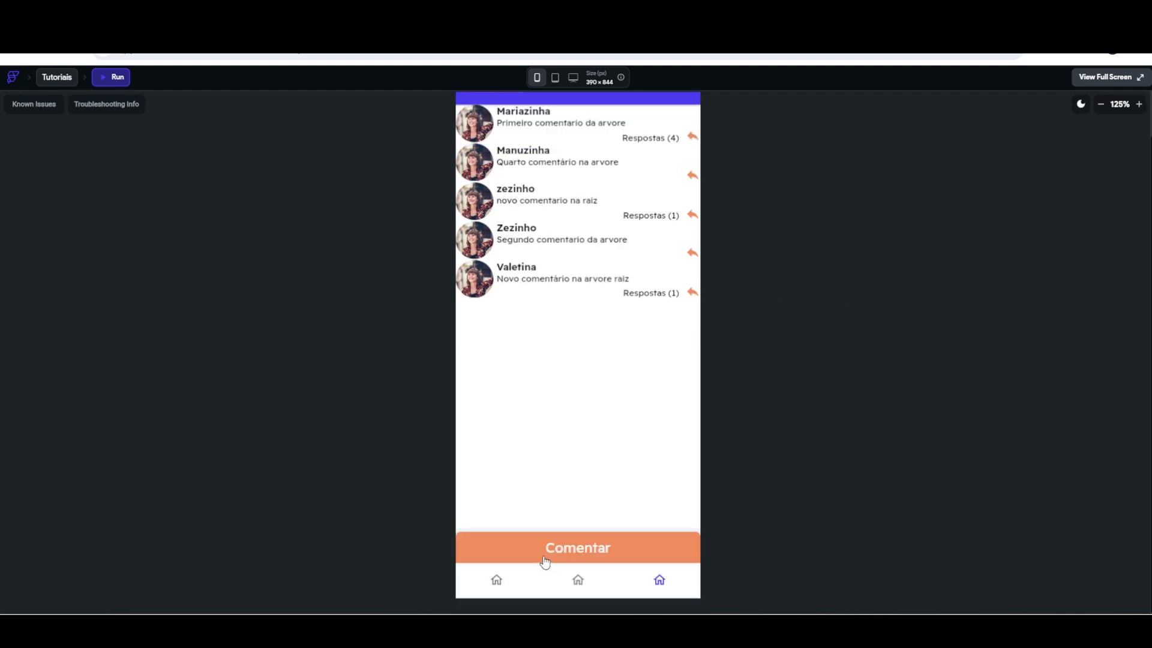
pyautogui.click(497, 579)
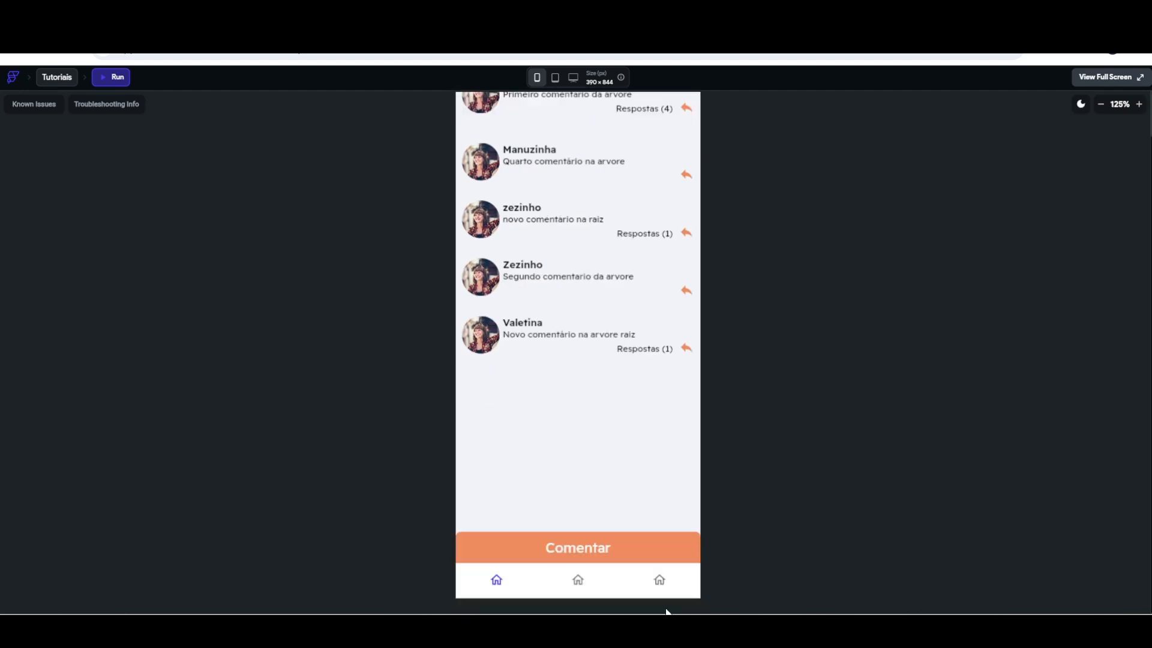
# - Open the Recursivo page in the preview and expand the replies under the first, third and last root comments, including the nested reply
pyautogui.click(660, 580)
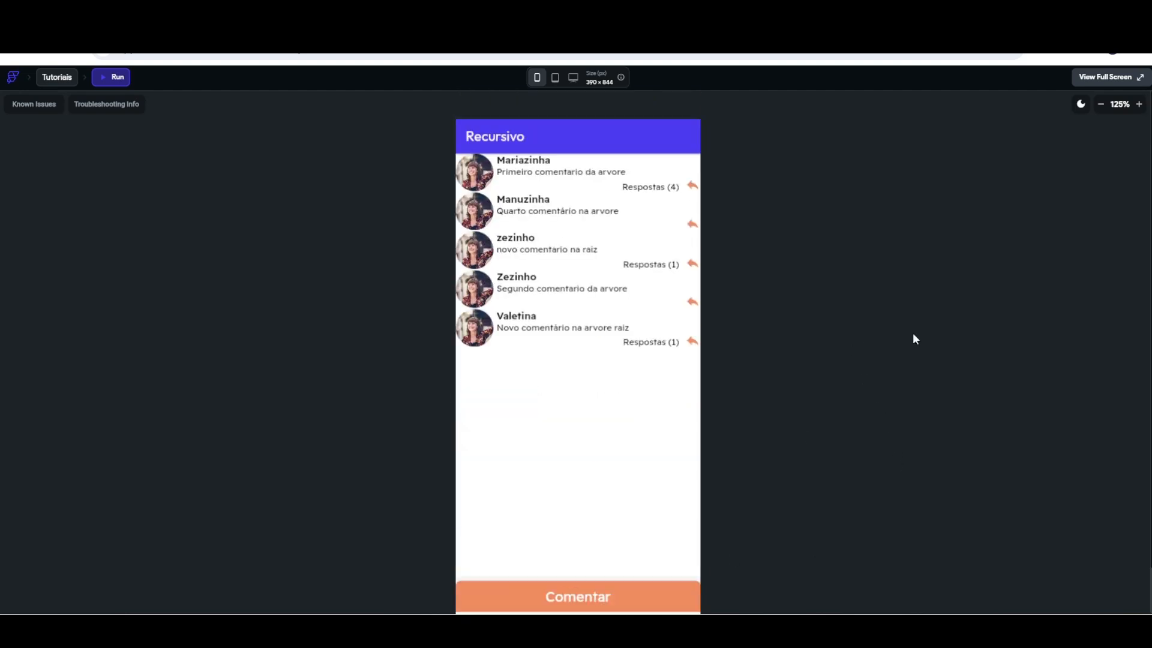
pyautogui.click(632, 191)
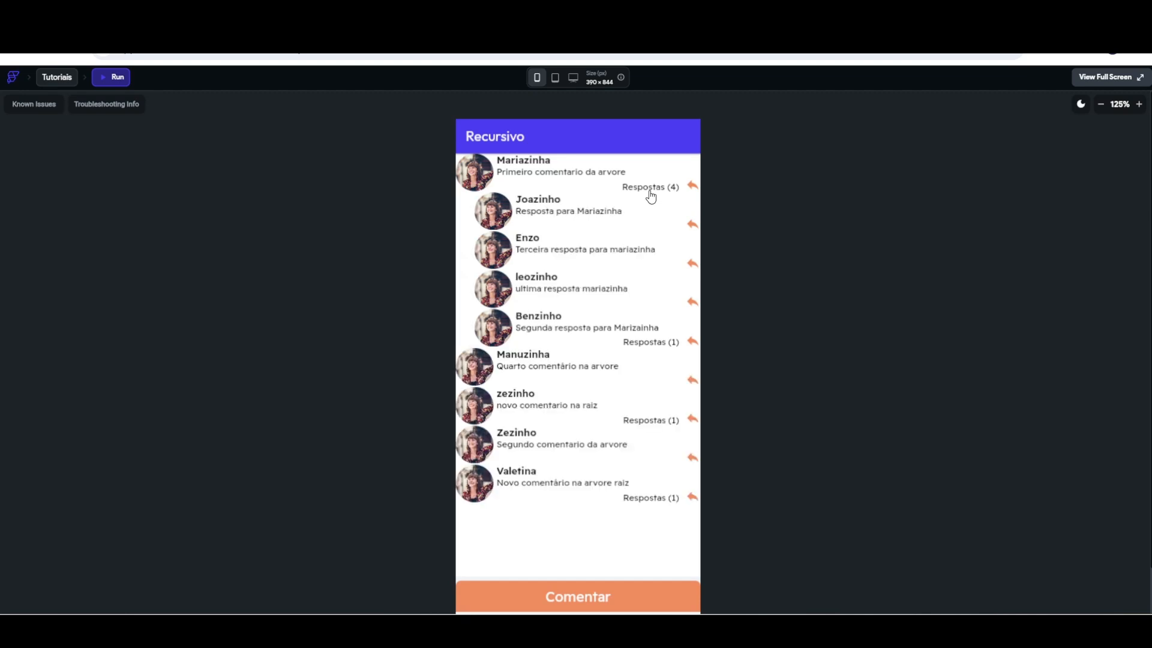
pyautogui.click(644, 345)
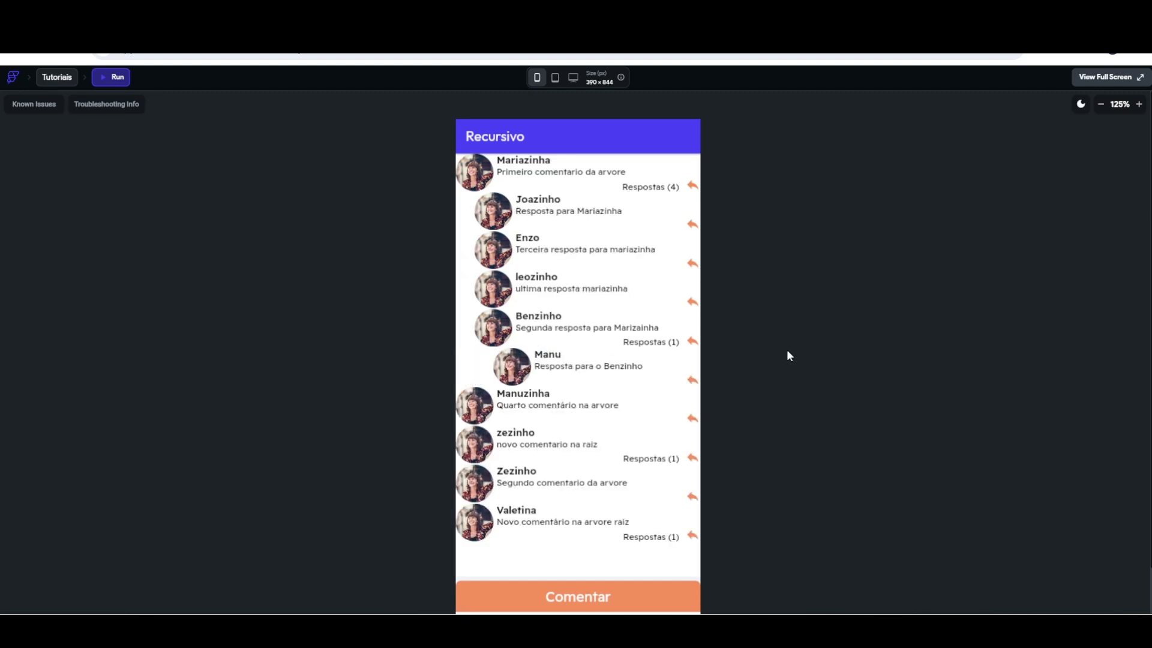
pyautogui.click(650, 460)
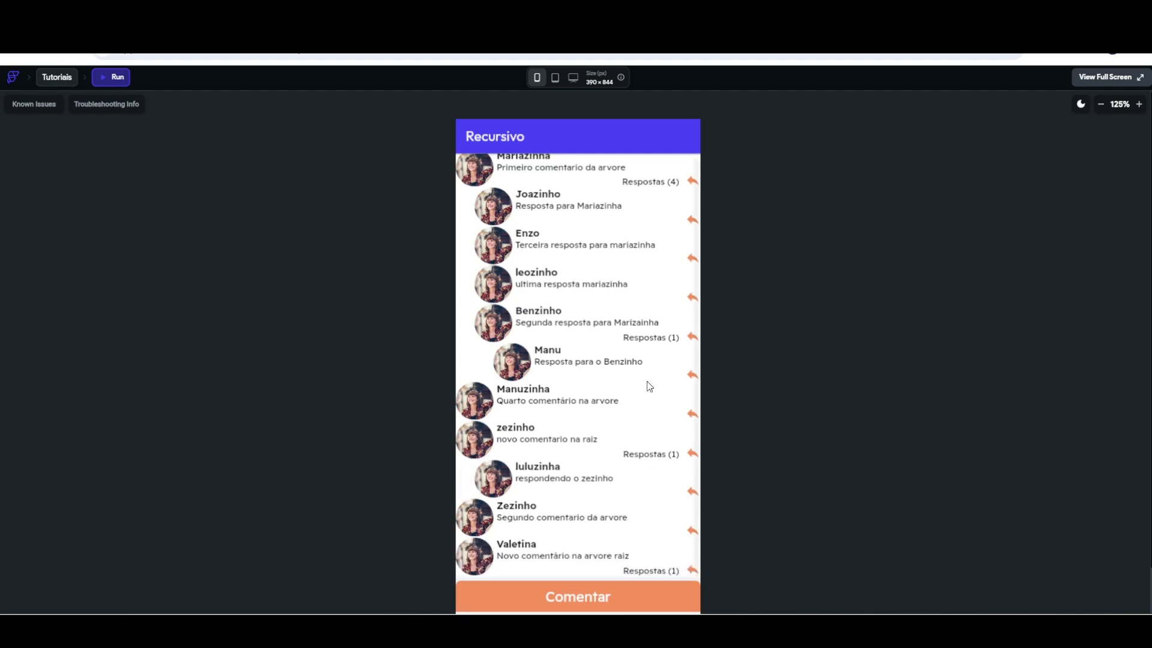
pyautogui.click(651, 573)
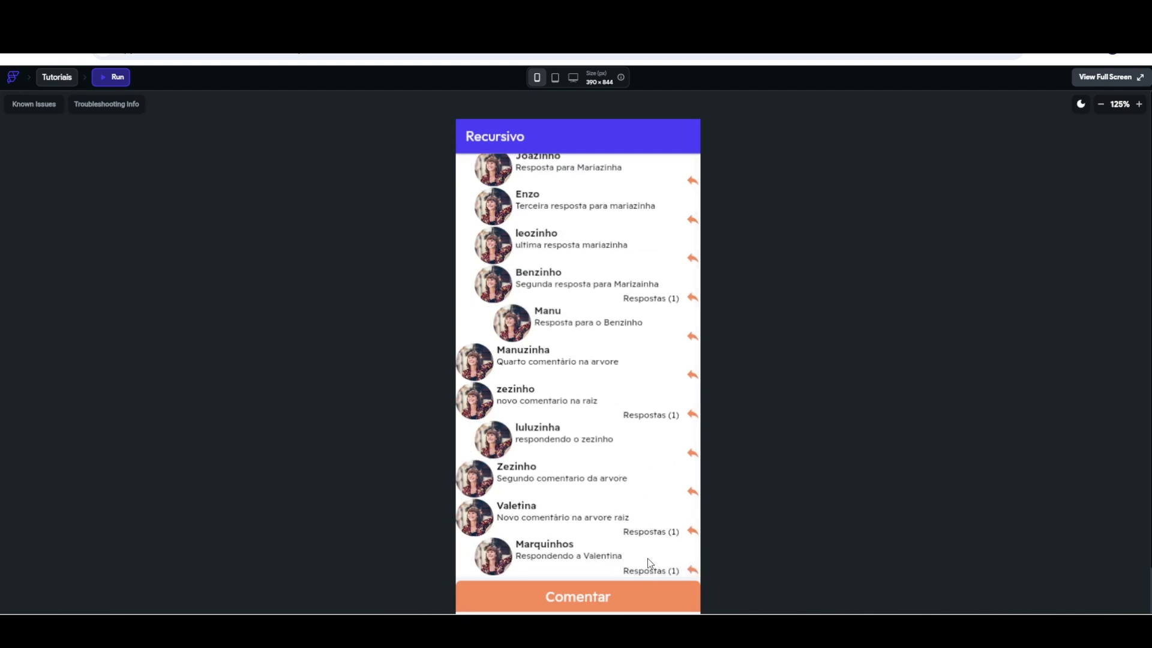
# - Toggle the replies of the last root comment and collapse the expanded replies in the other threads
pyautogui.click(644, 534)
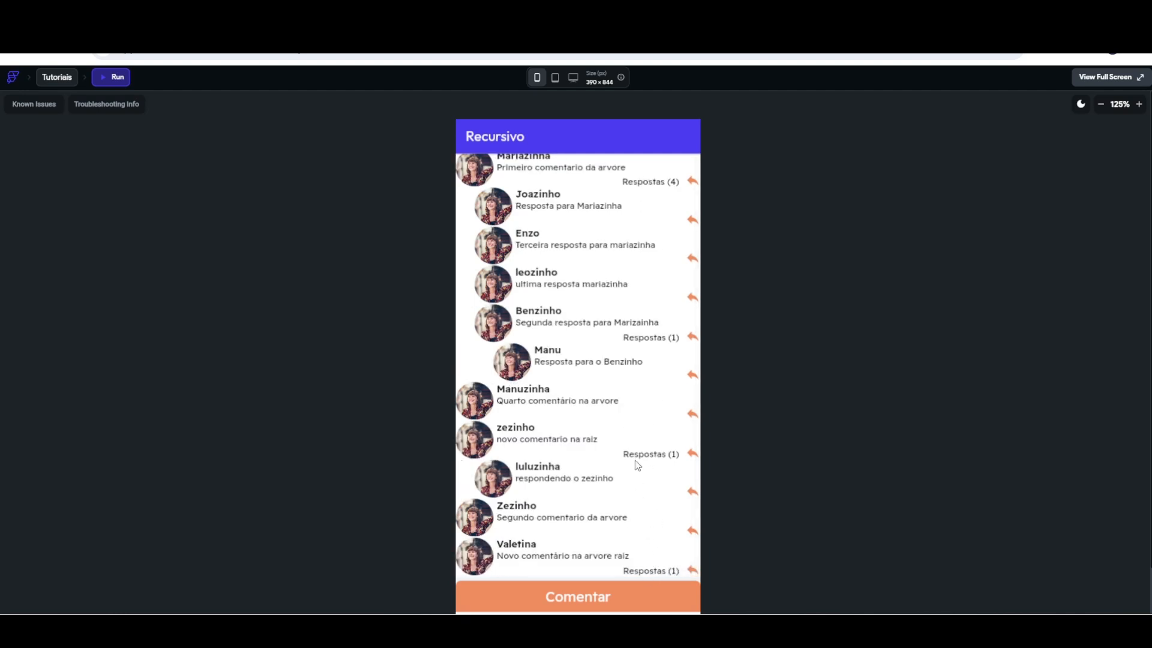
pyautogui.click(653, 572)
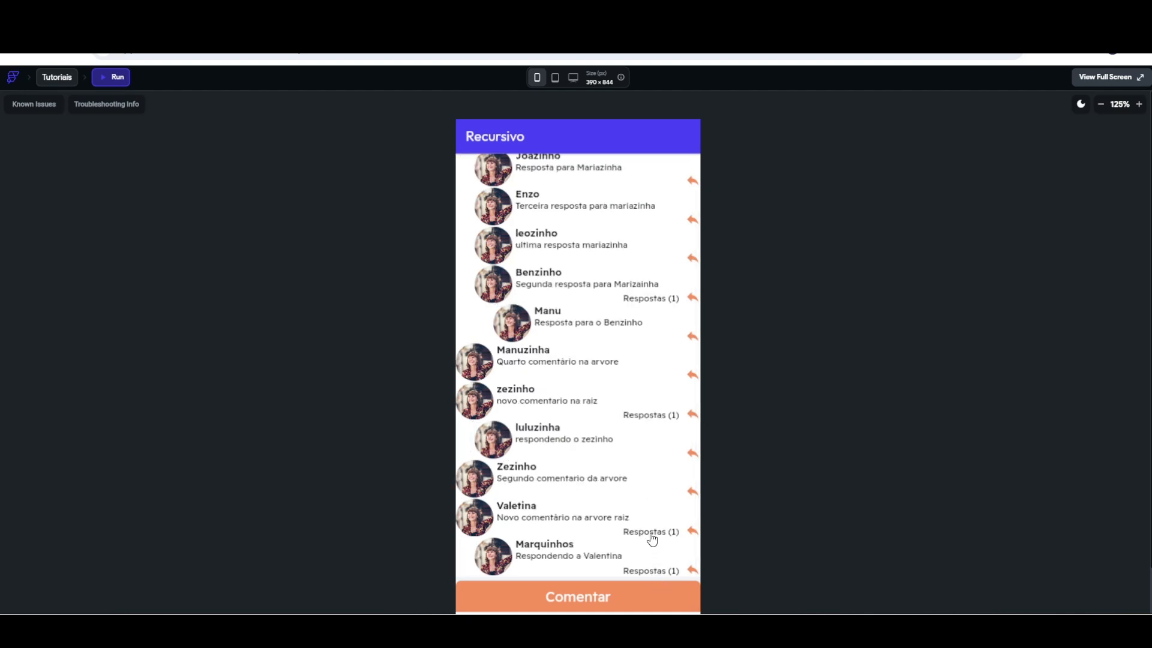
pyautogui.click(650, 415)
pyautogui.click(650, 339)
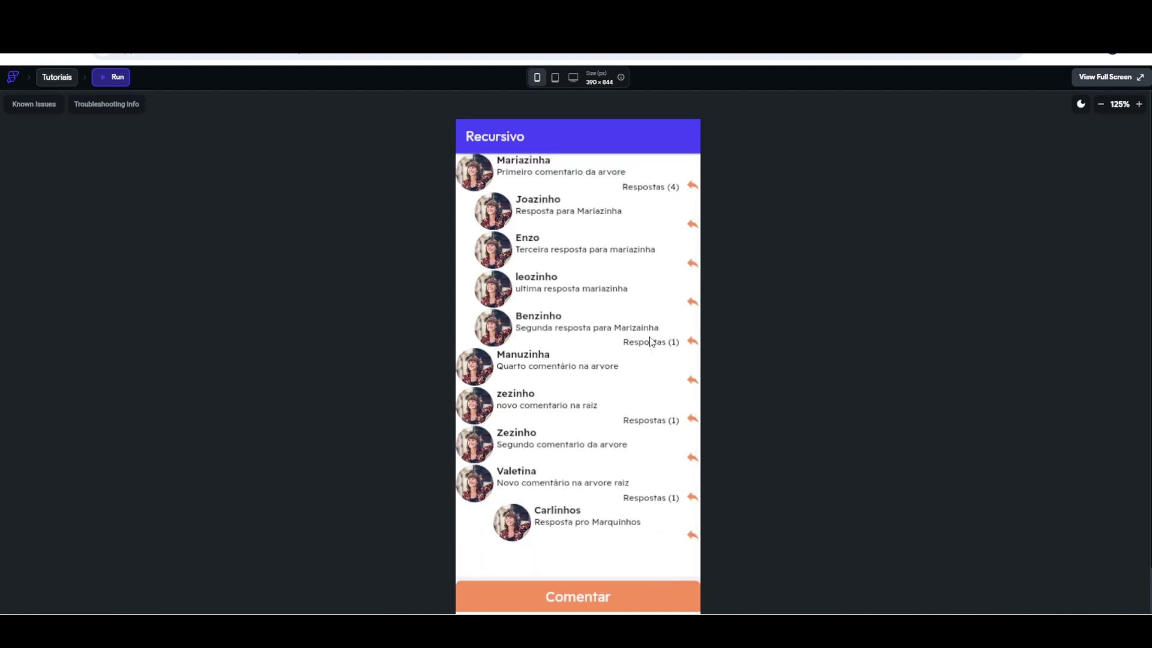
pyautogui.click(658, 188)
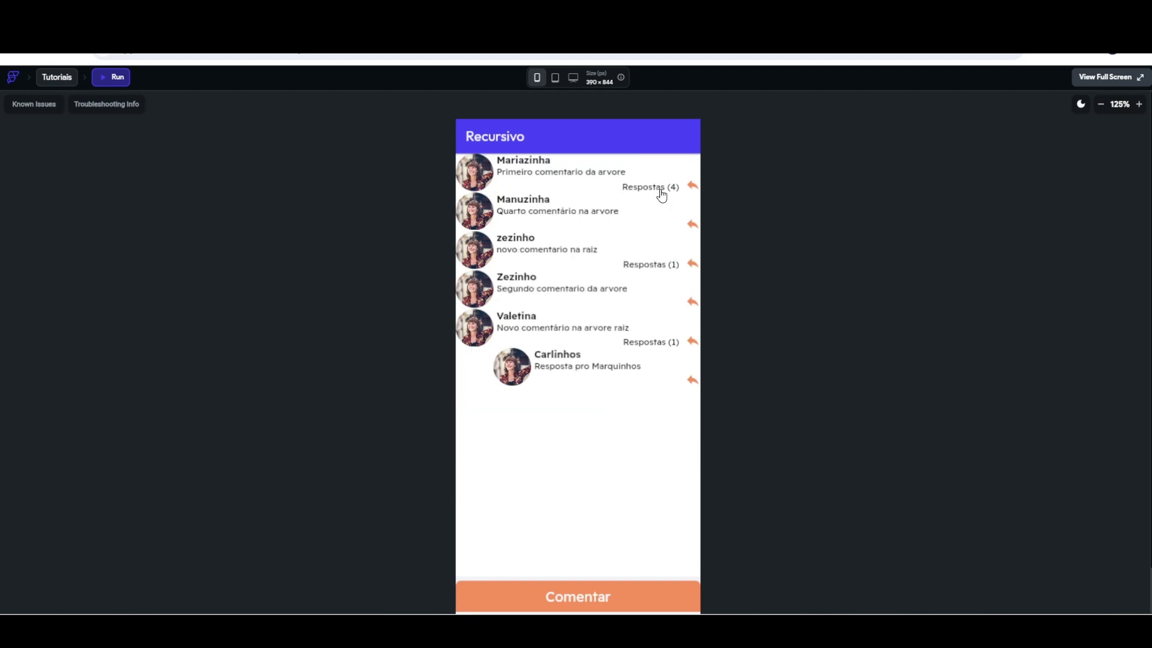
# - Reply to the nested comment under the last root comment, entering a commenter name and reply text, then send it and expand the reply
pyautogui.click(692, 381)
pyautogui.click(551, 461)
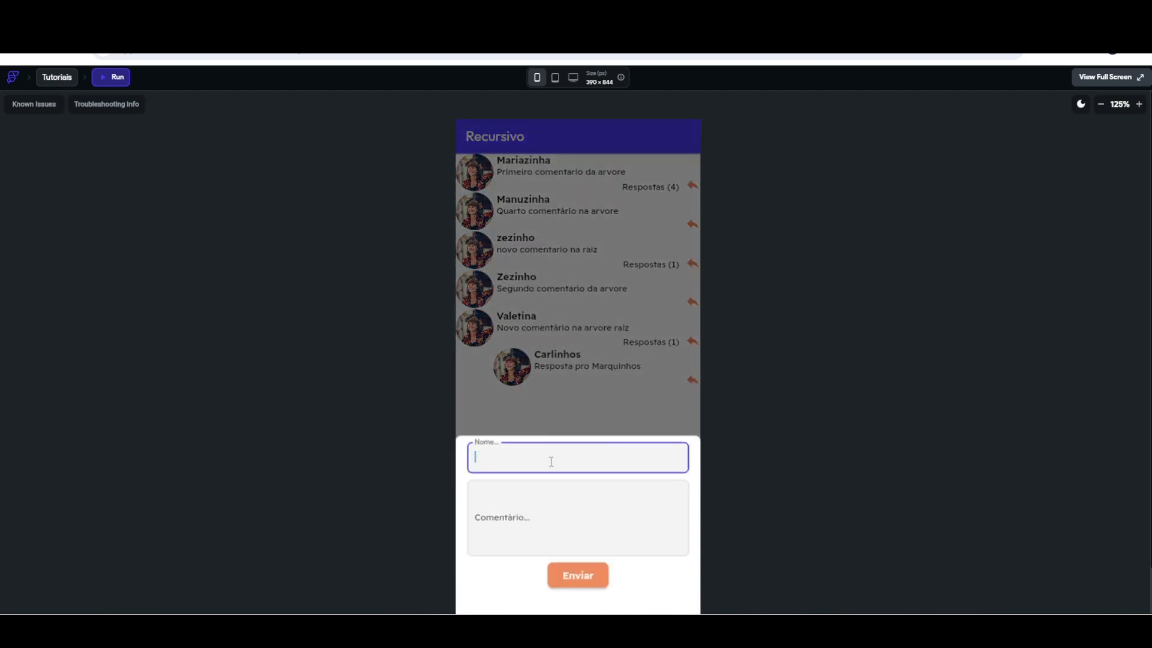
pyautogui.write('leticinha')
pyautogui.click(564, 510)
pyautogui.write('resposta ao carlinhos')
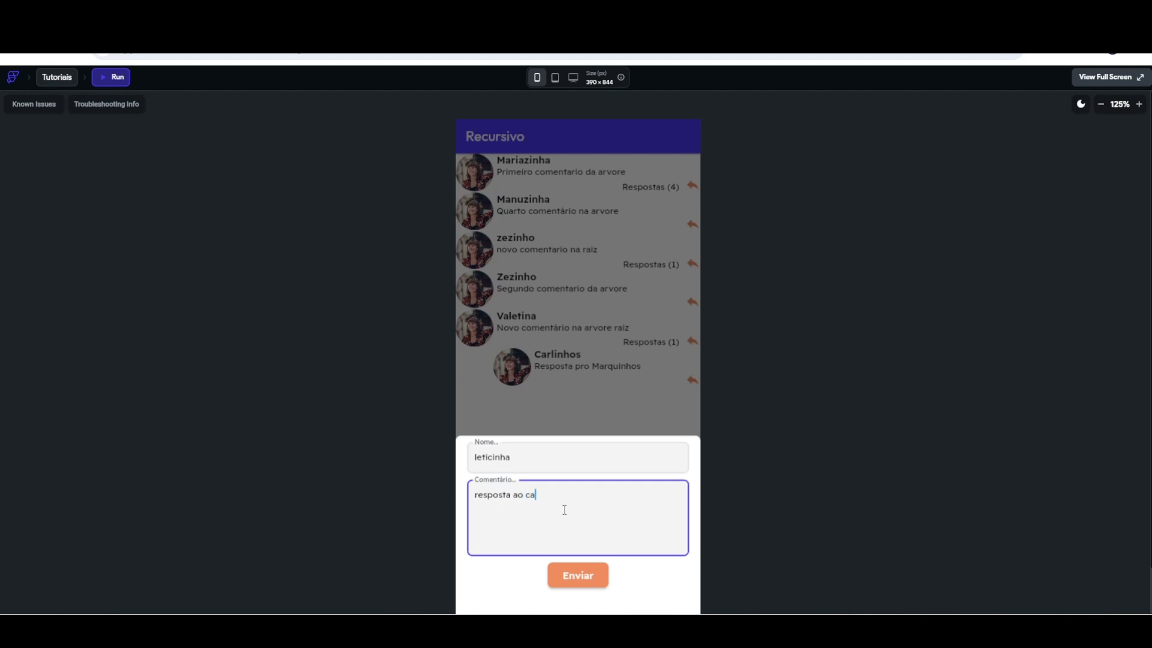
pyautogui.click(580, 577)
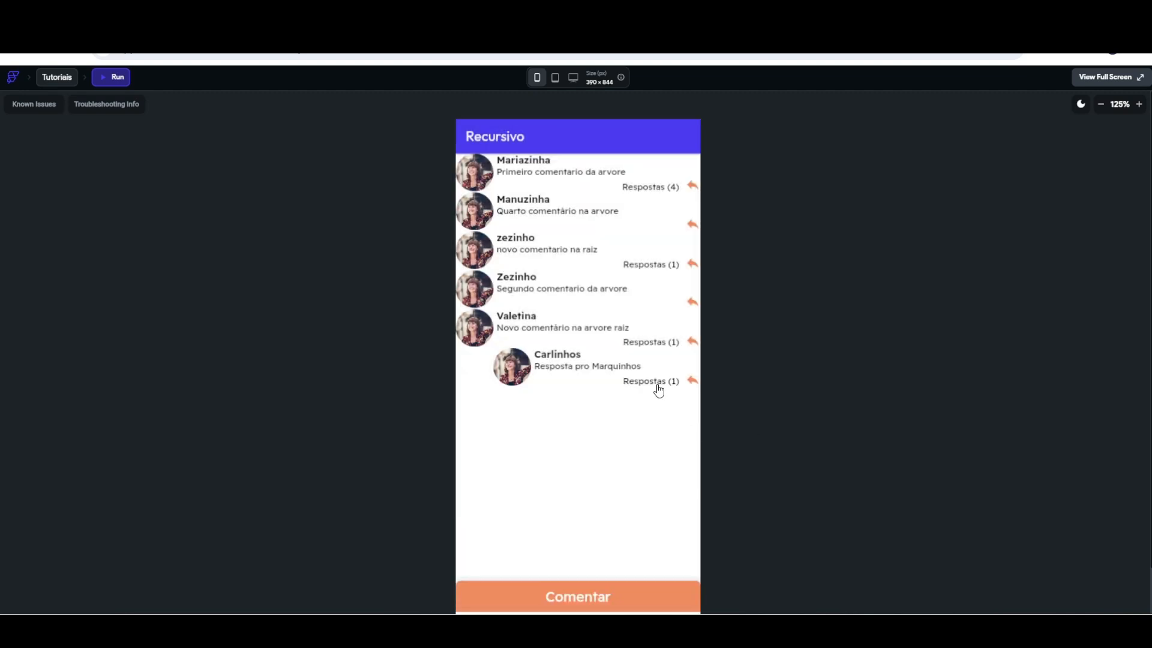
pyautogui.click(659, 388)
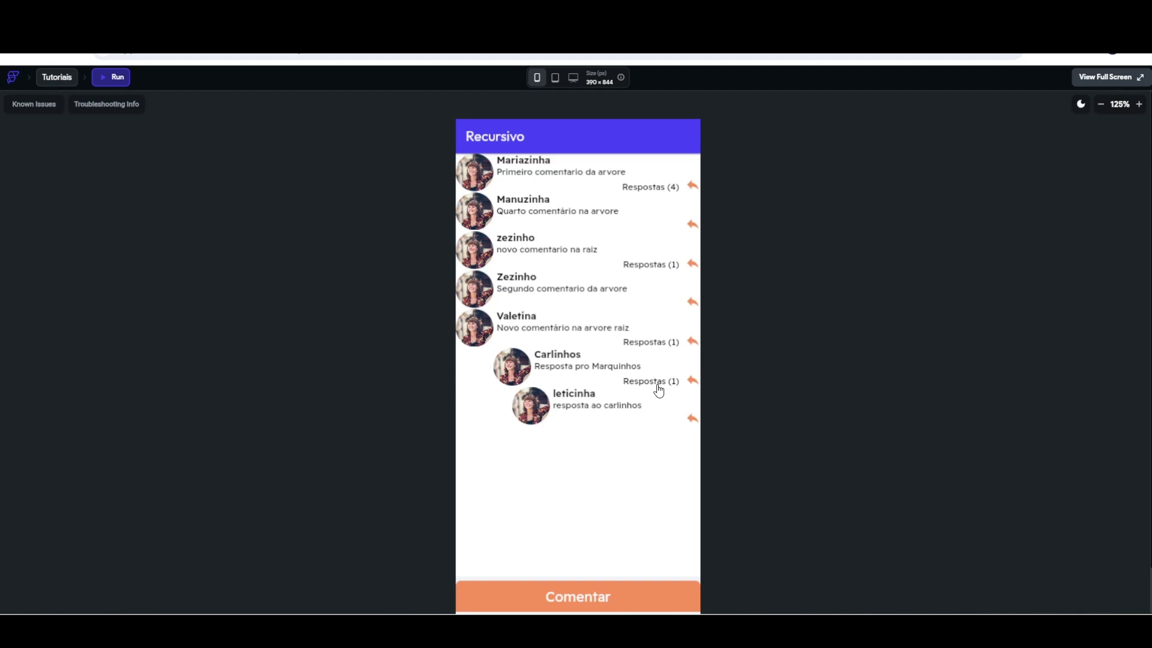
# - Answer the newly posted reply with a commenter name and response text, send it and expand the next level of the thread
pyautogui.click(693, 420)
pyautogui.click(560, 460)
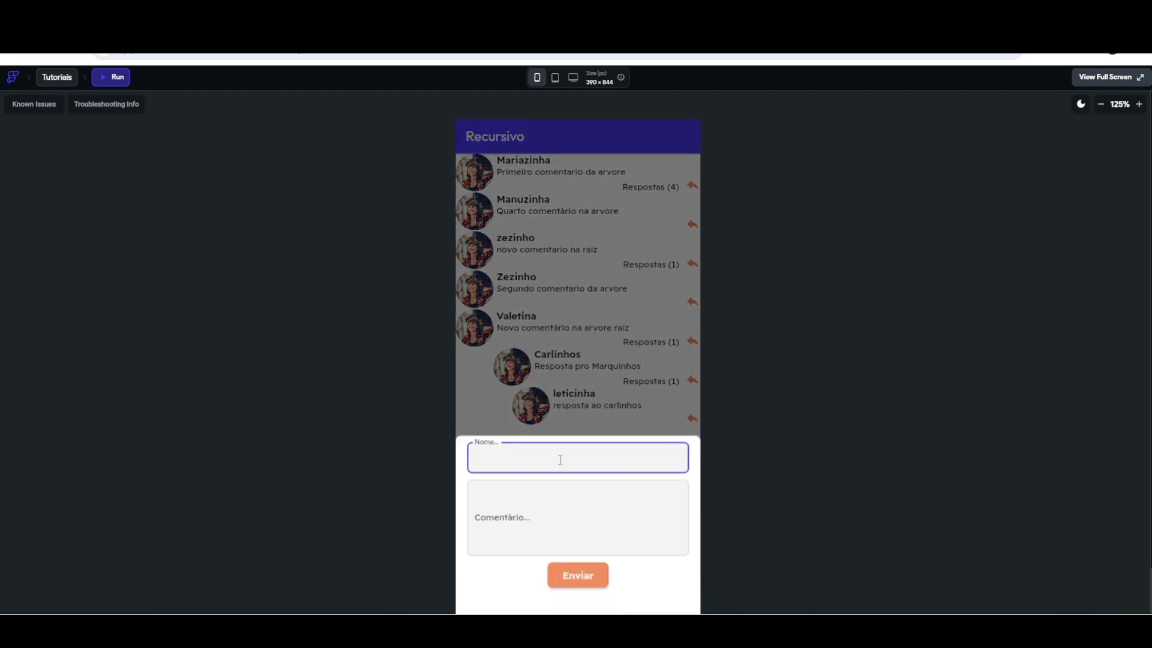
pyautogui.write('carlinhos')
pyautogui.click(547, 514)
pyautogui.write('respost')
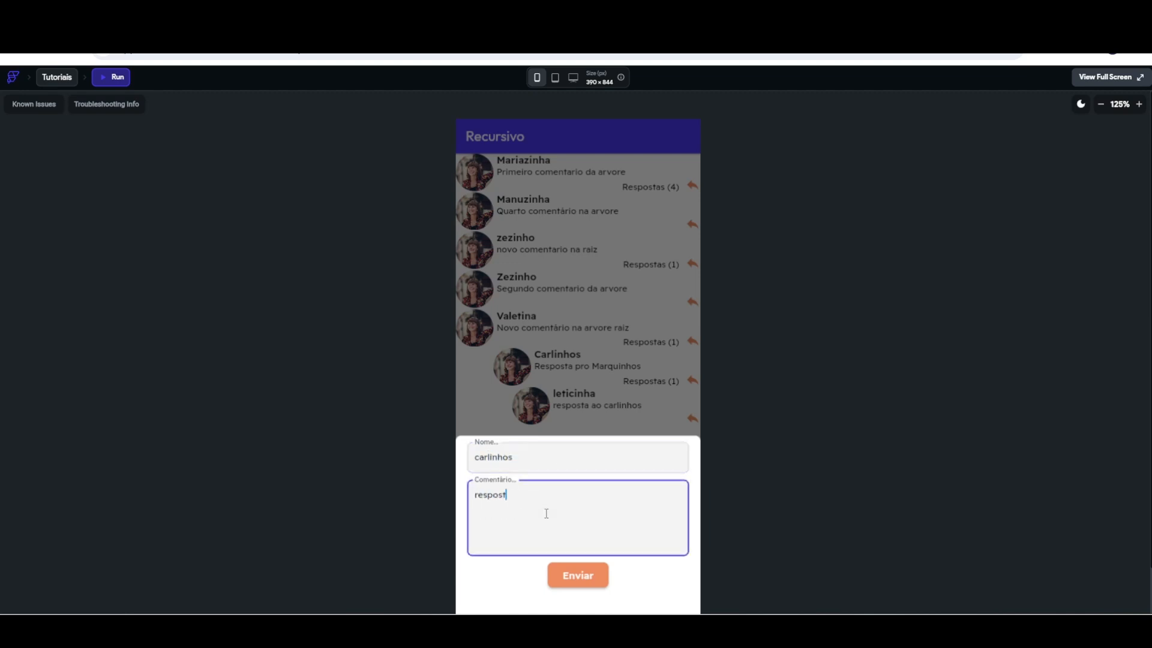
pyautogui.write('a para leticinha')
pyautogui.click(578, 577)
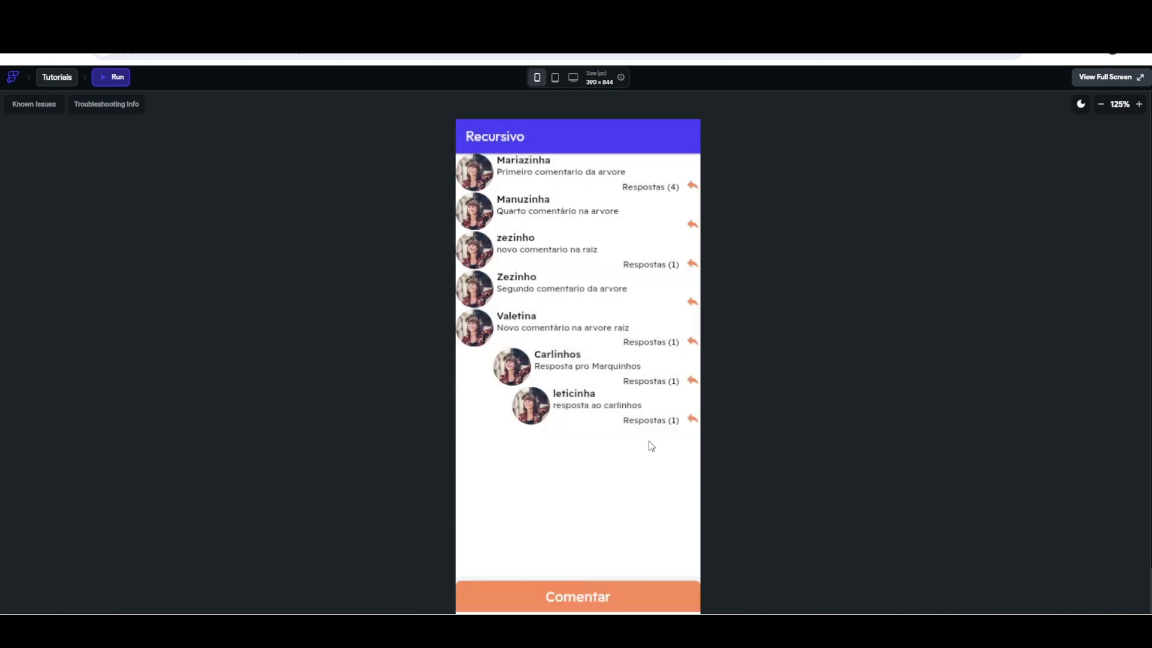
pyautogui.click(651, 422)
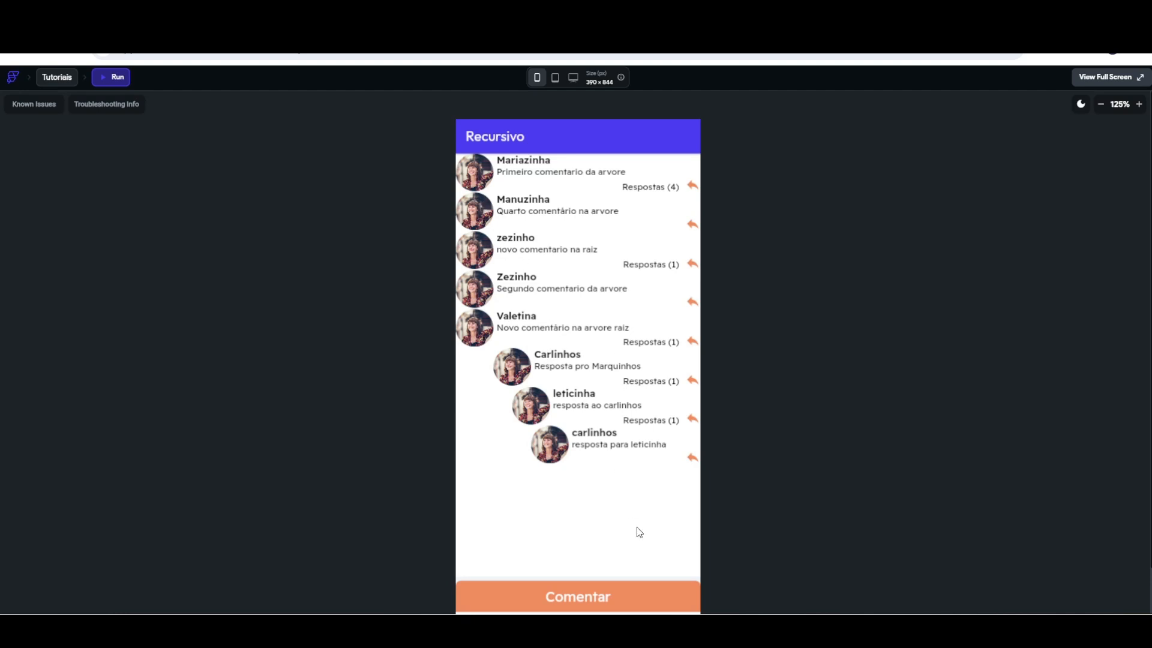
# - Collapse, re-expand and collapse again the two deepest reply levels of the last thread to test the toggling
pyautogui.click(652, 422)
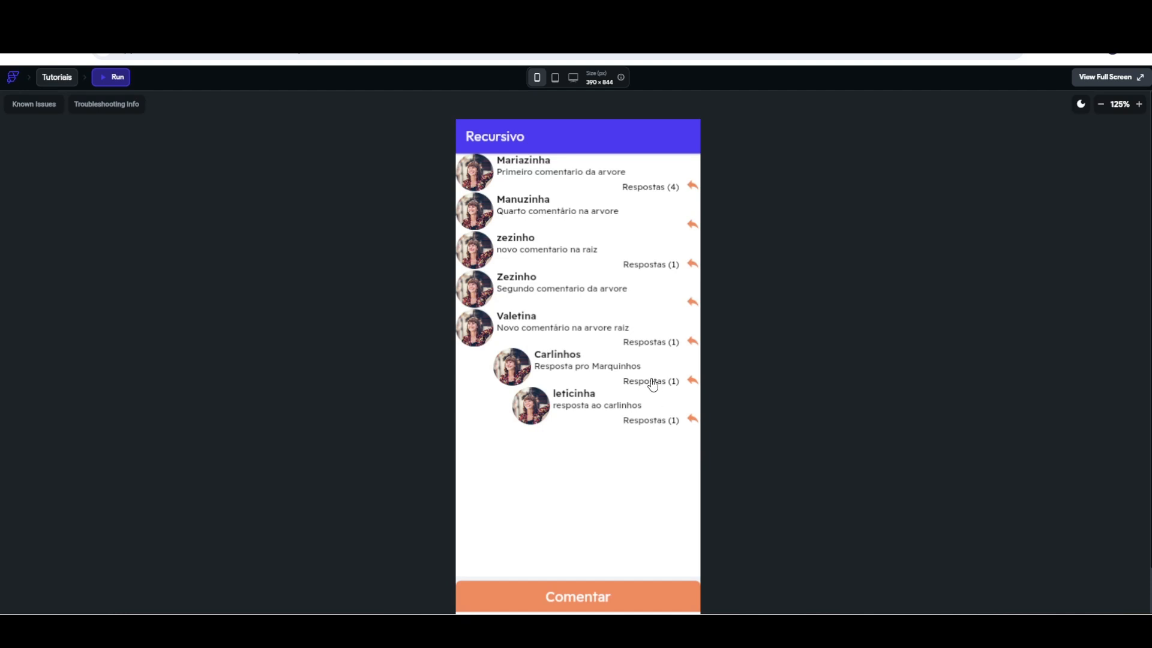
pyautogui.click(653, 382)
pyautogui.scroll(-1, 656, 531)
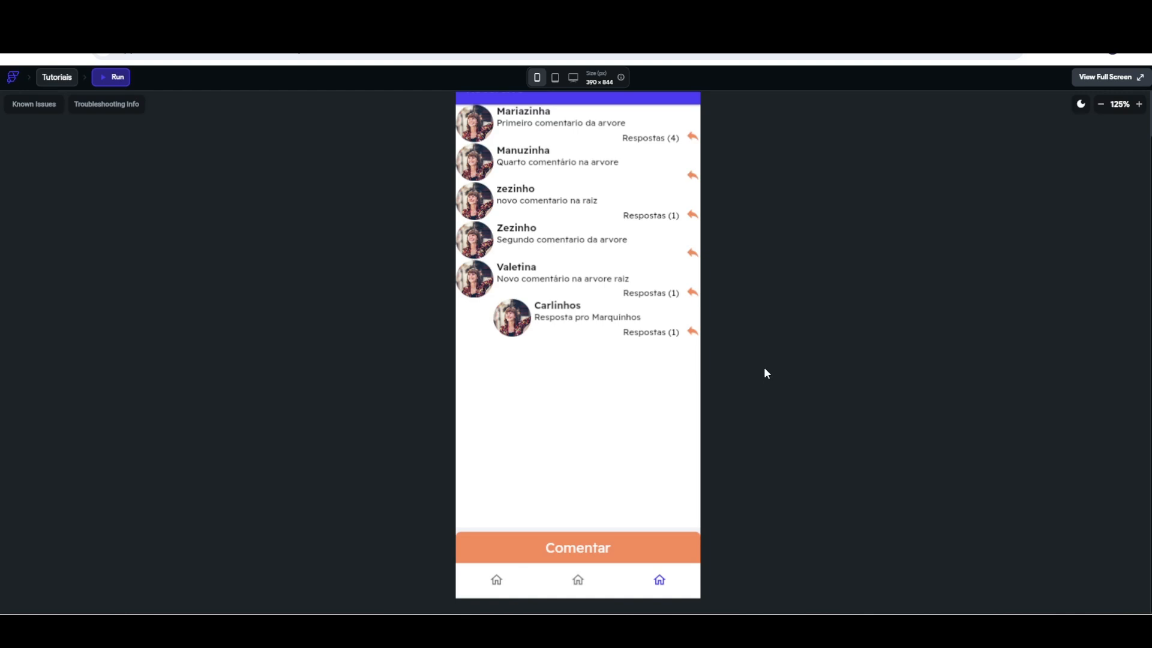
pyautogui.click(652, 334)
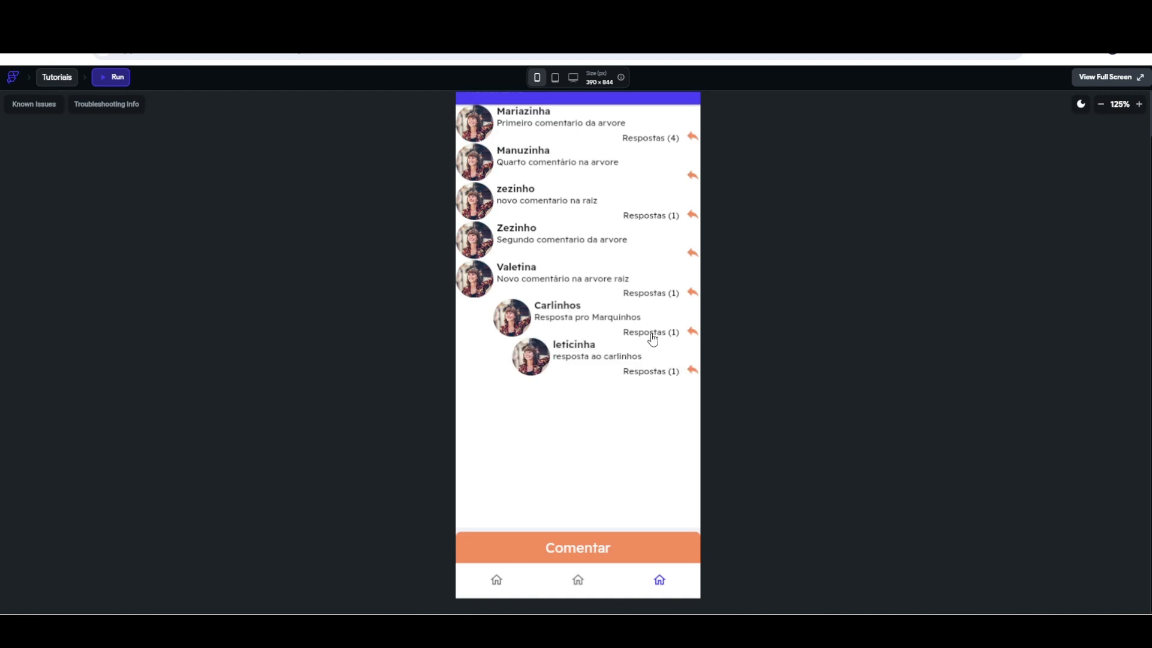
pyautogui.click(642, 381)
pyautogui.scroll(1, 777, 416)
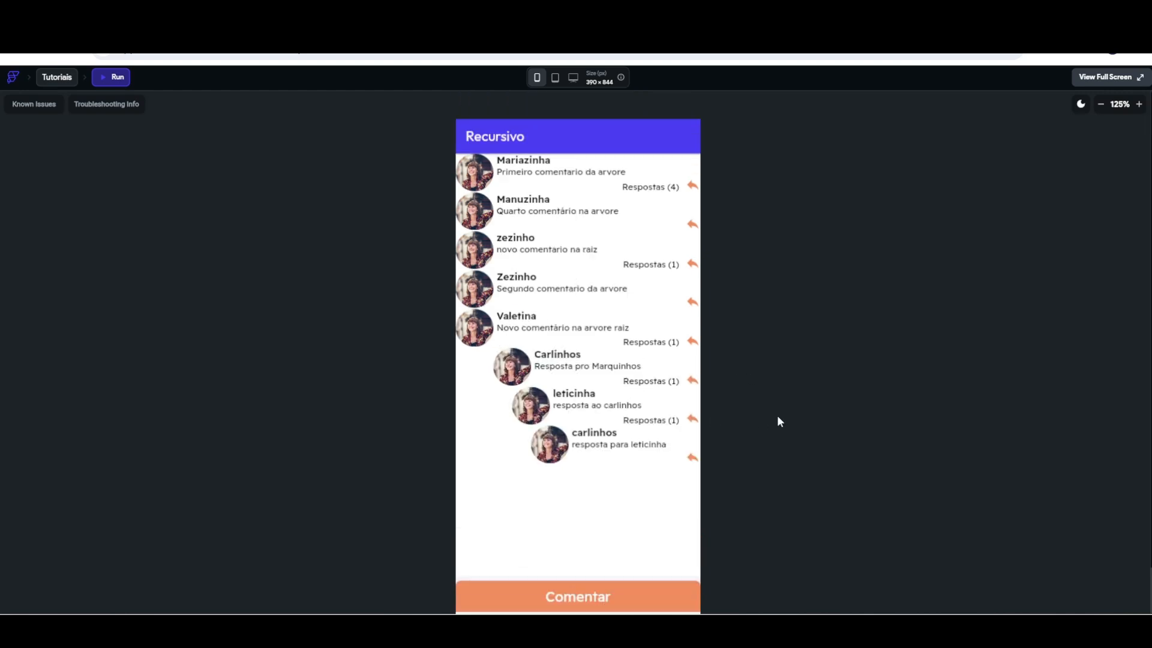
pyautogui.click(648, 420)
pyautogui.click(653, 384)
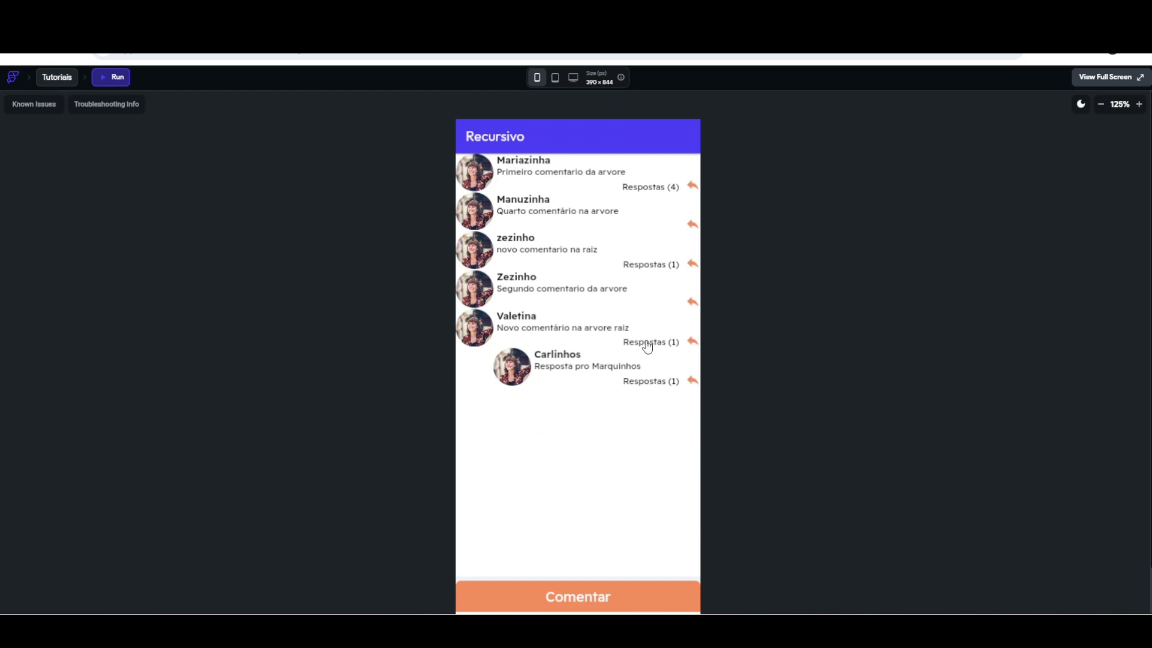
# - Expand the replies under the last, third and first root comments and look through the full thread list
pyautogui.click(648, 343)
pyautogui.click(641, 266)
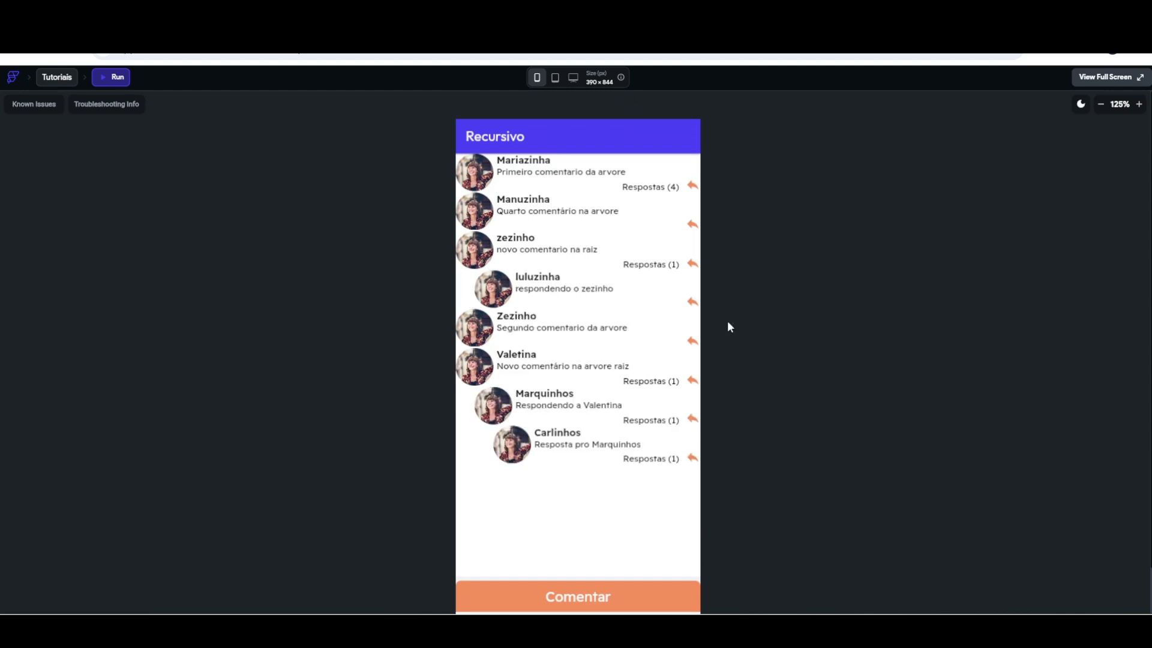
pyautogui.click(648, 191)
pyautogui.scroll(-2, 639, 342)
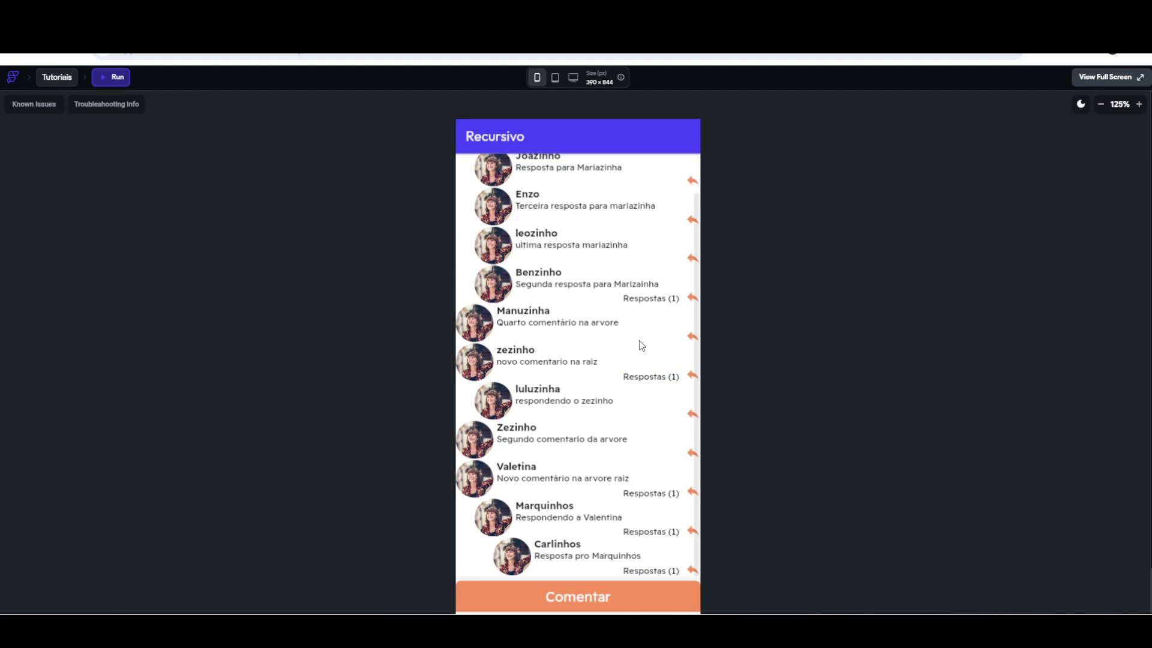
pyautogui.scroll(-1, 643, 350)
# - Switch between the three comment pages to compare how their lists are shown, ending on the Recursivo page
pyautogui.click(498, 581)
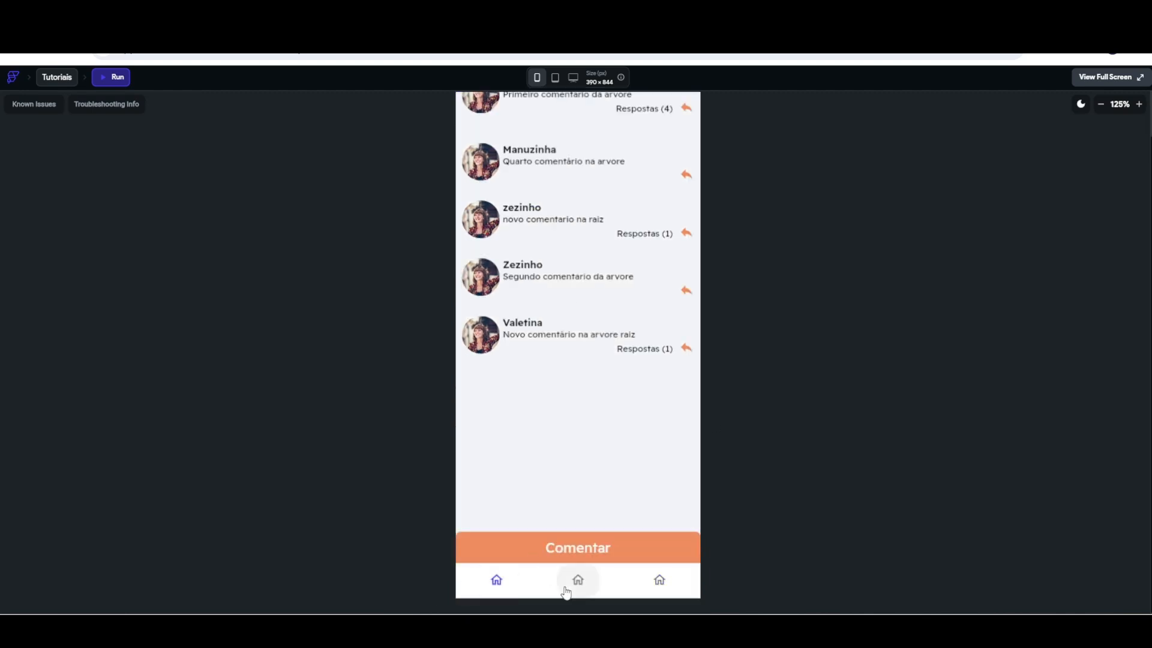
pyautogui.click(578, 581)
pyautogui.click(661, 581)
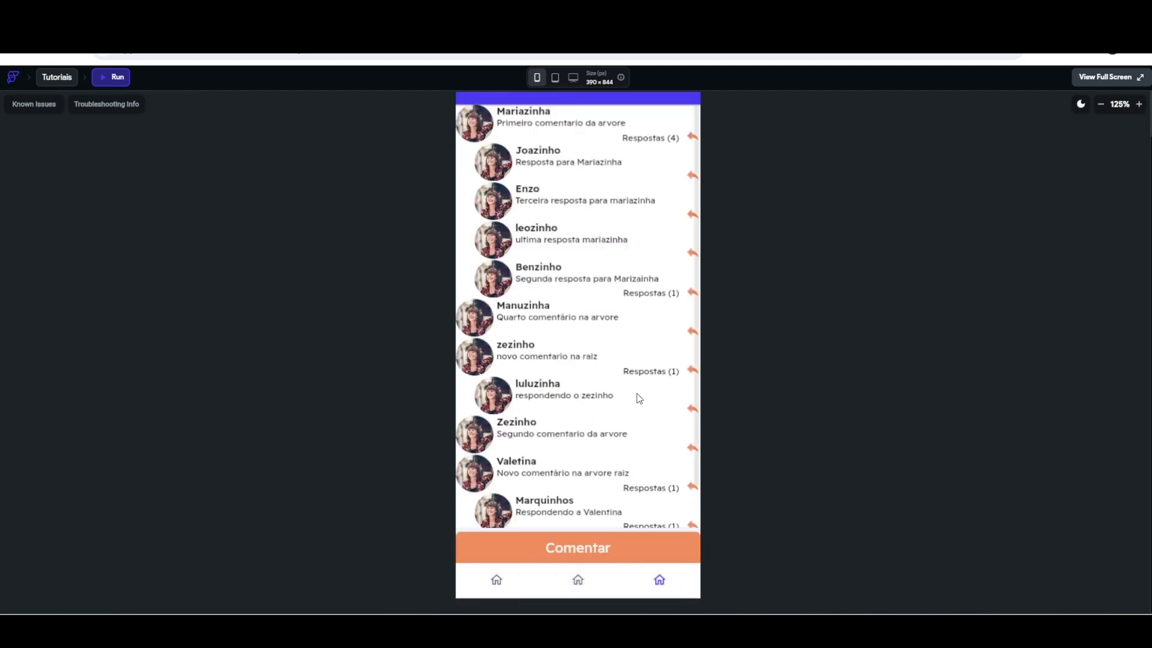
pyautogui.scroll(-1, 601, 431)
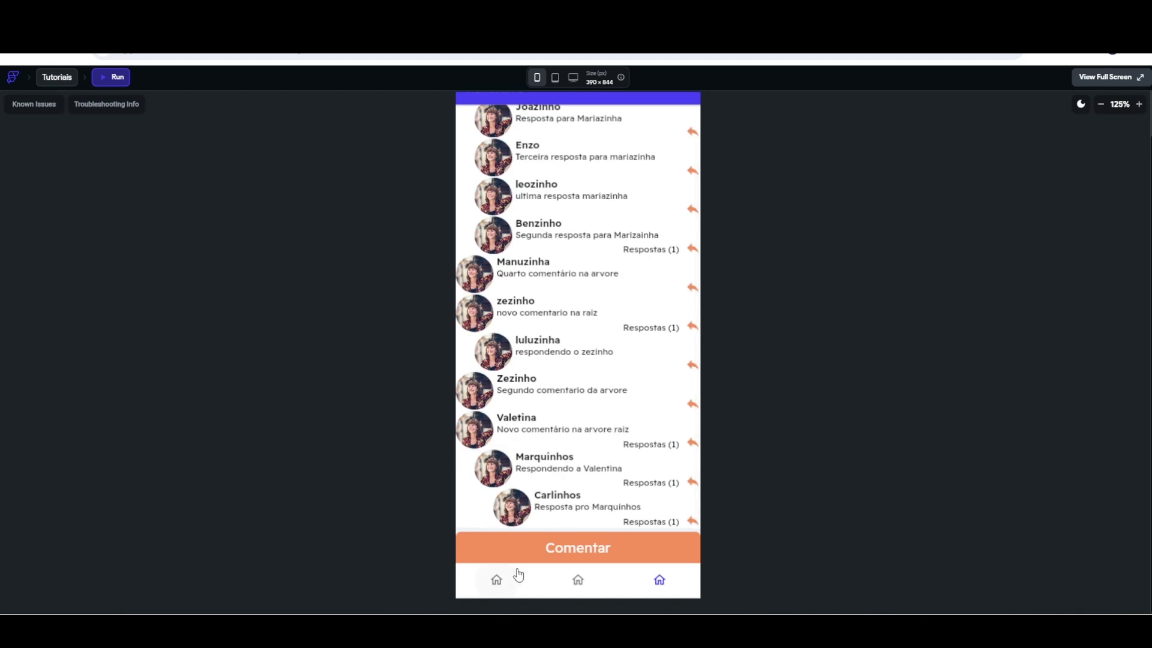
pyautogui.click(499, 582)
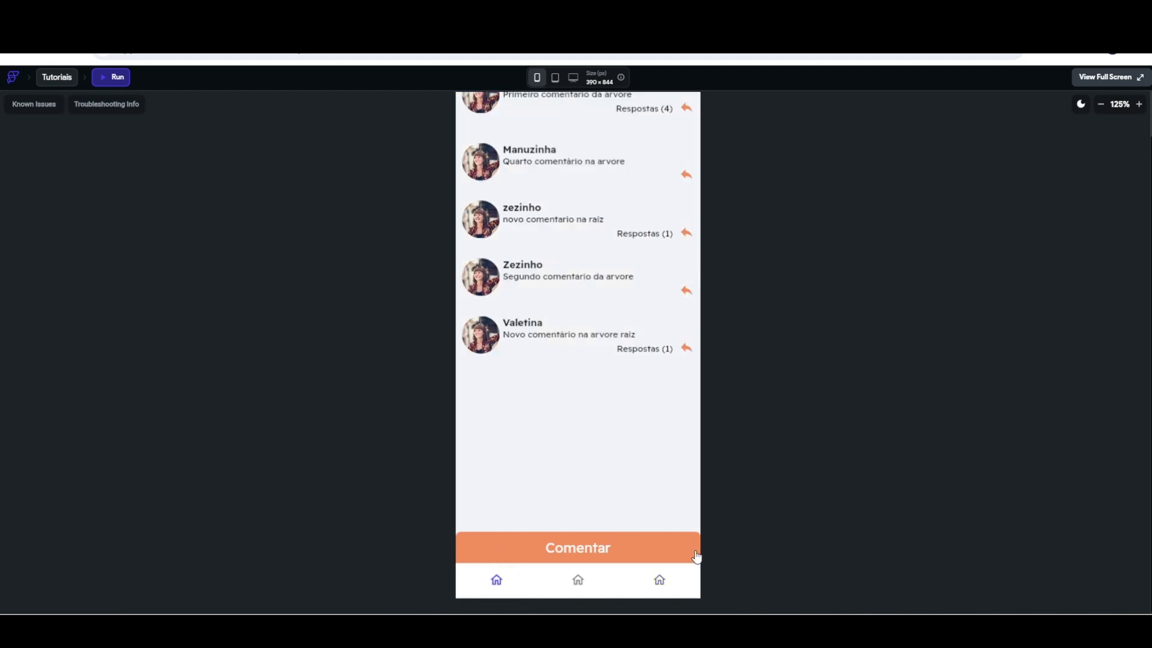
pyautogui.click(663, 582)
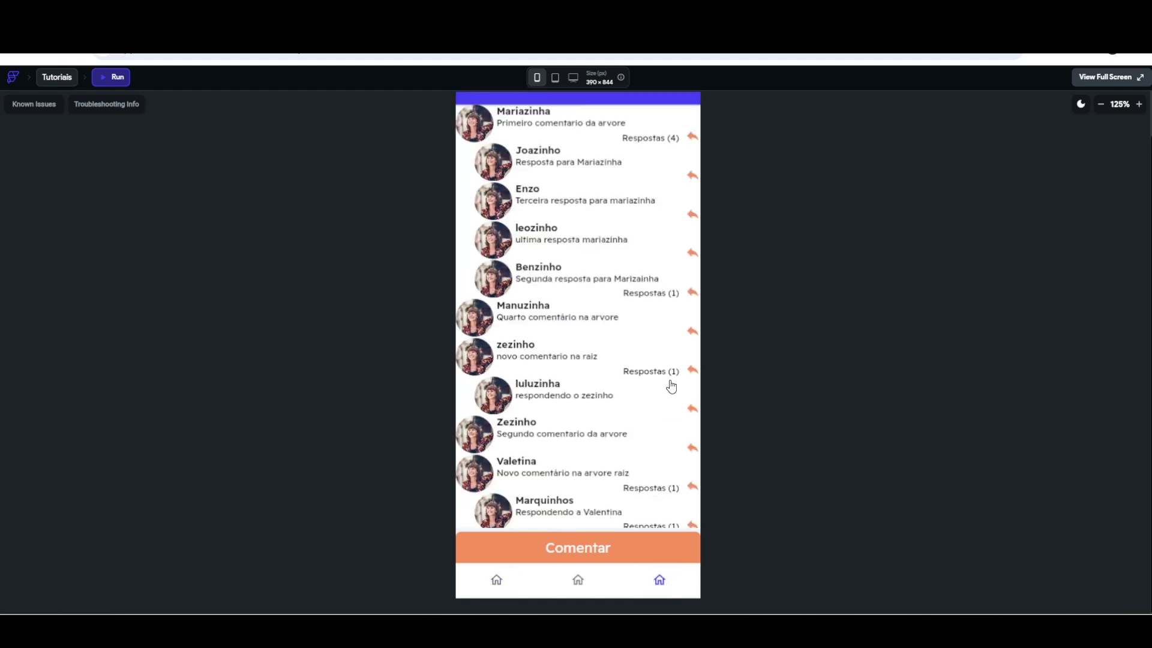
# - Collapse the first and third root threads and repeatedly toggle the reply levels under the last root comment
pyautogui.click(650, 139)
pyautogui.click(651, 217)
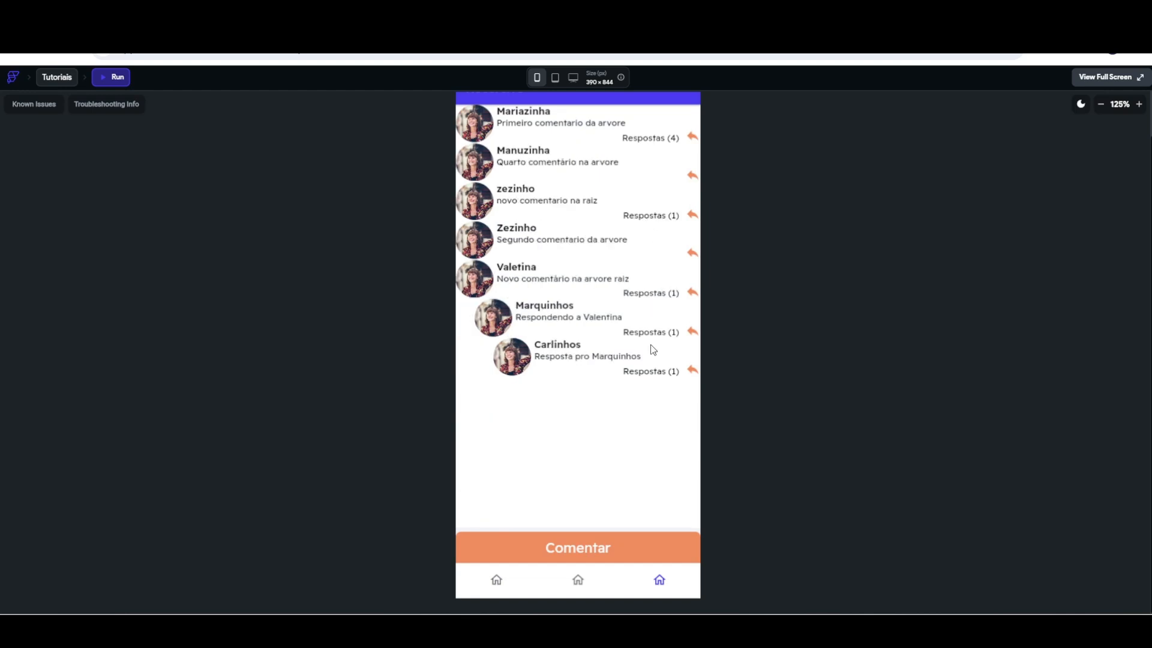
pyautogui.click(644, 295)
pyautogui.click(649, 334)
pyautogui.click(649, 333)
pyautogui.click(653, 296)
pyautogui.click(653, 297)
pyautogui.click(656, 334)
pyautogui.click(655, 334)
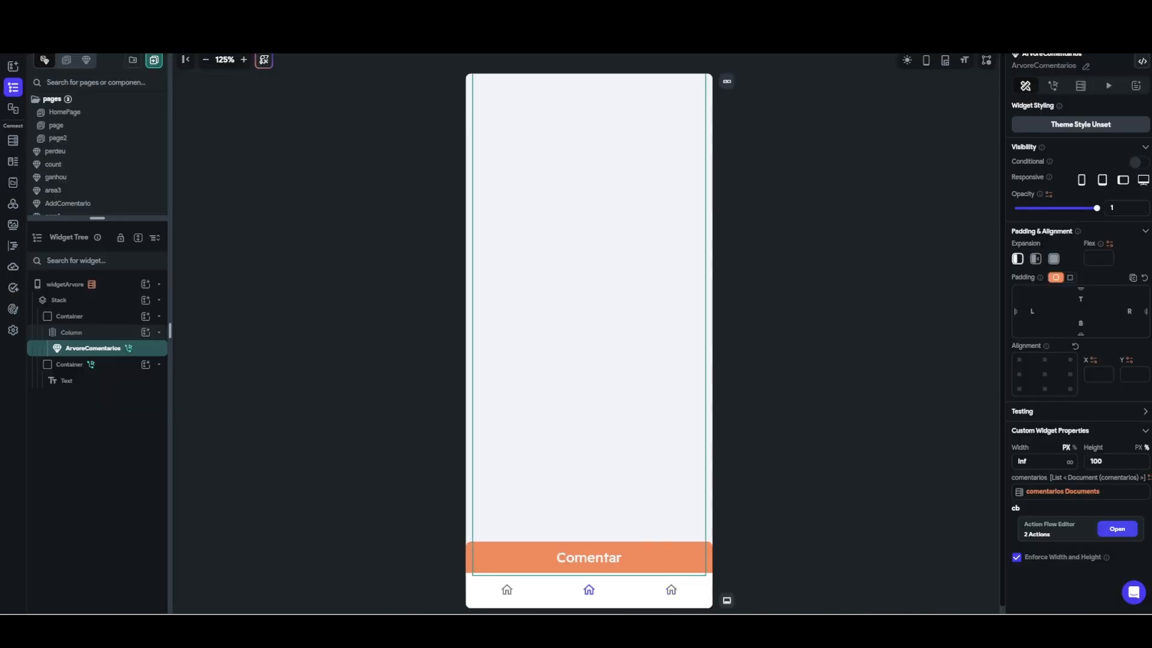
# - Return to the FlutterFlow editor, open the Comentarios component and select its root container in an enlarged widget tree
pyautogui.moveTo(105, 217); pyautogui.dragTo(105, 452)
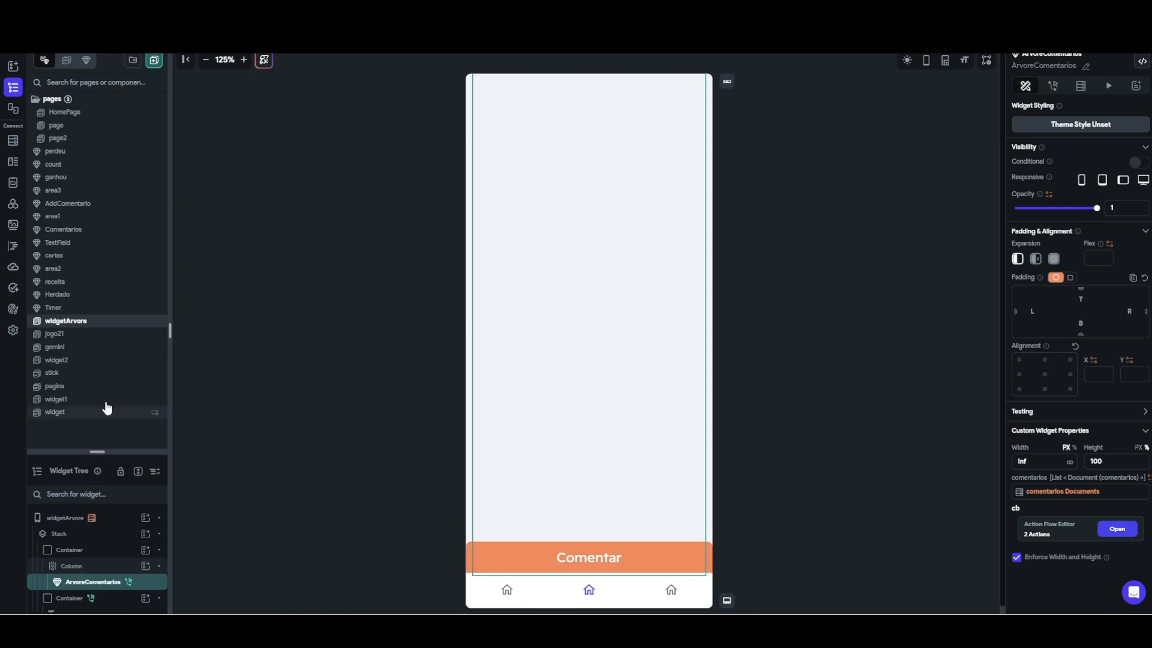
pyautogui.click(76, 231)
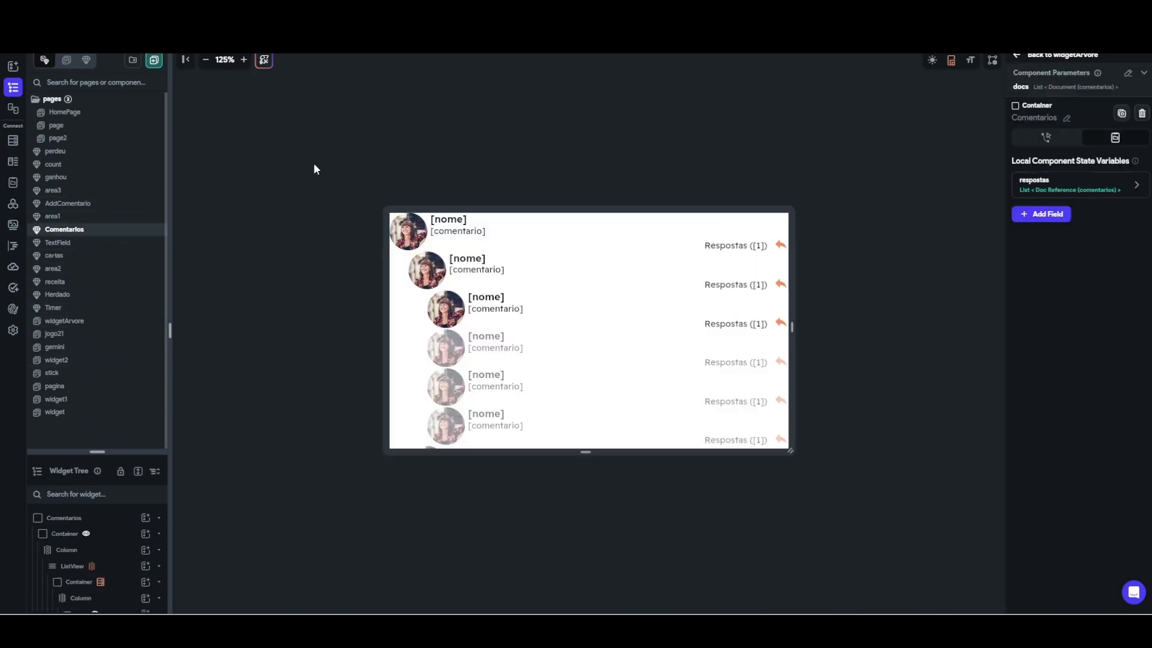
pyautogui.moveTo(101, 455); pyautogui.dragTo(138, 211)
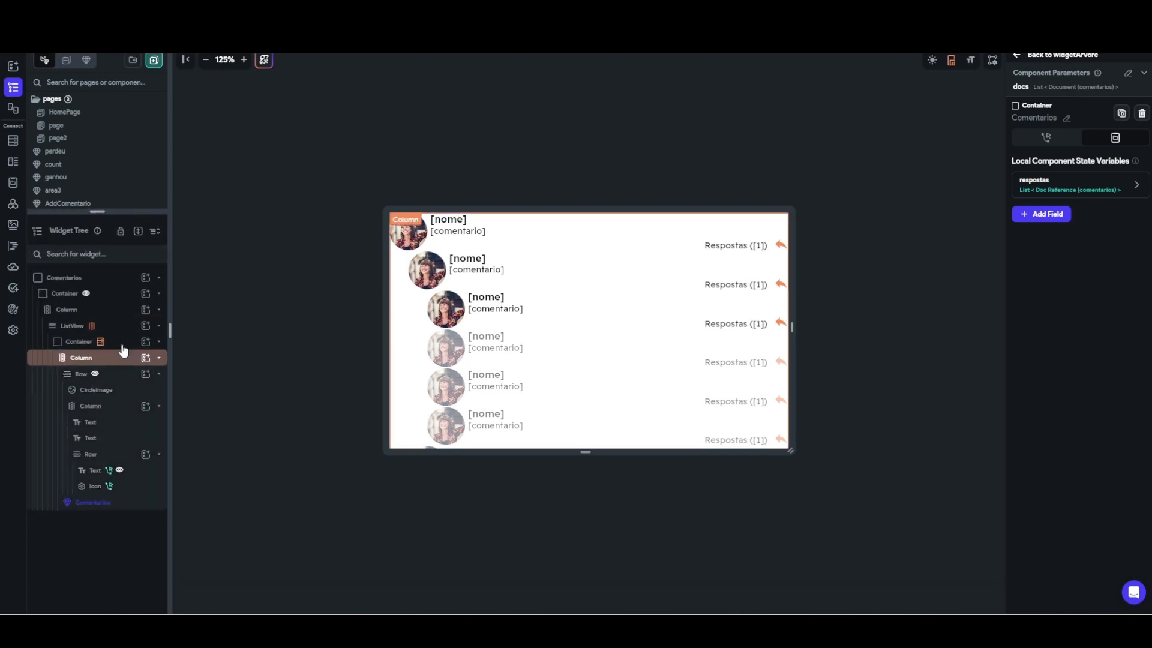
pyautogui.click(103, 280)
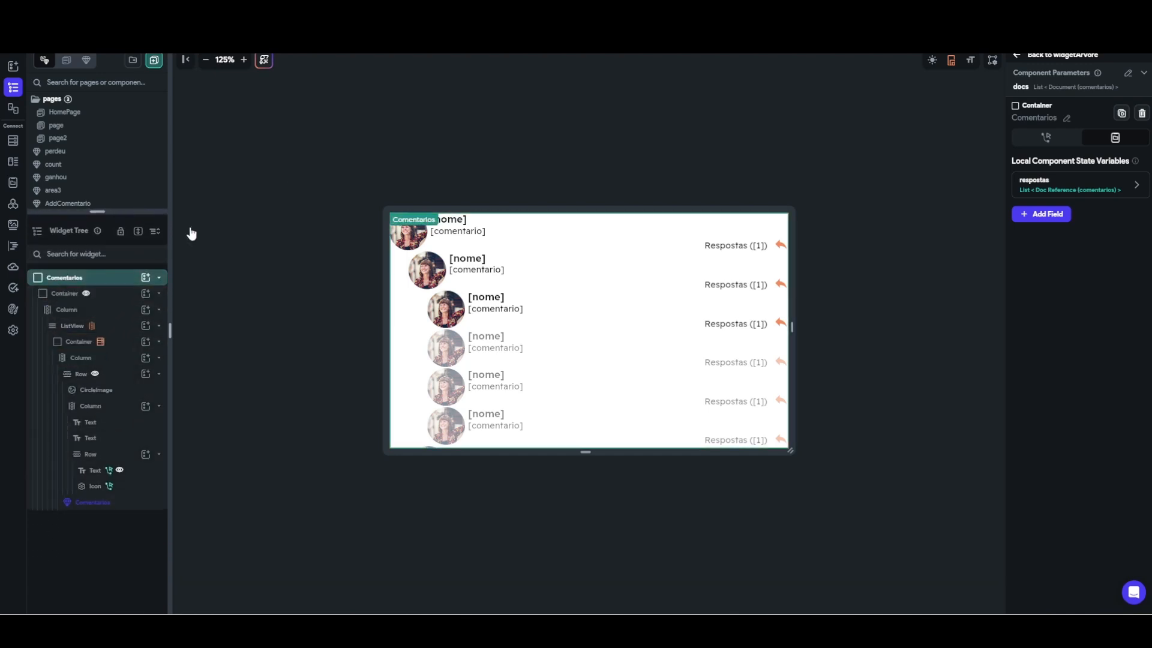
# - Examine the Comentarios component's docs parameter definition and the variable that generates the ListView's children, leaving both as they are
pyautogui.click(1128, 74)
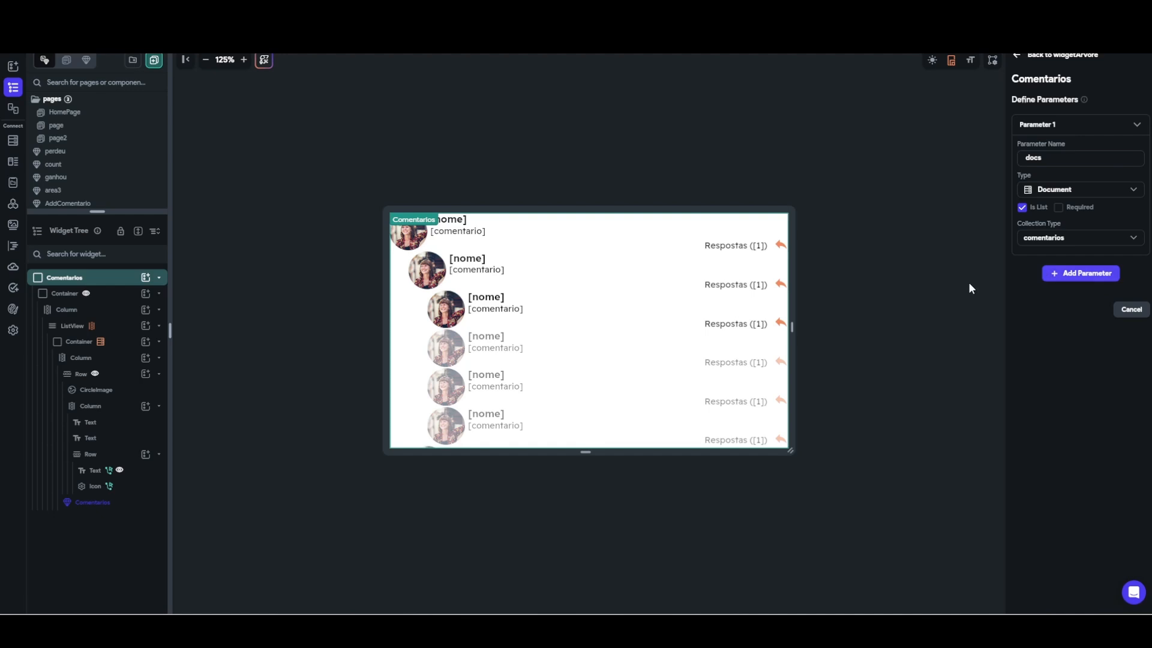
pyautogui.click(118, 327)
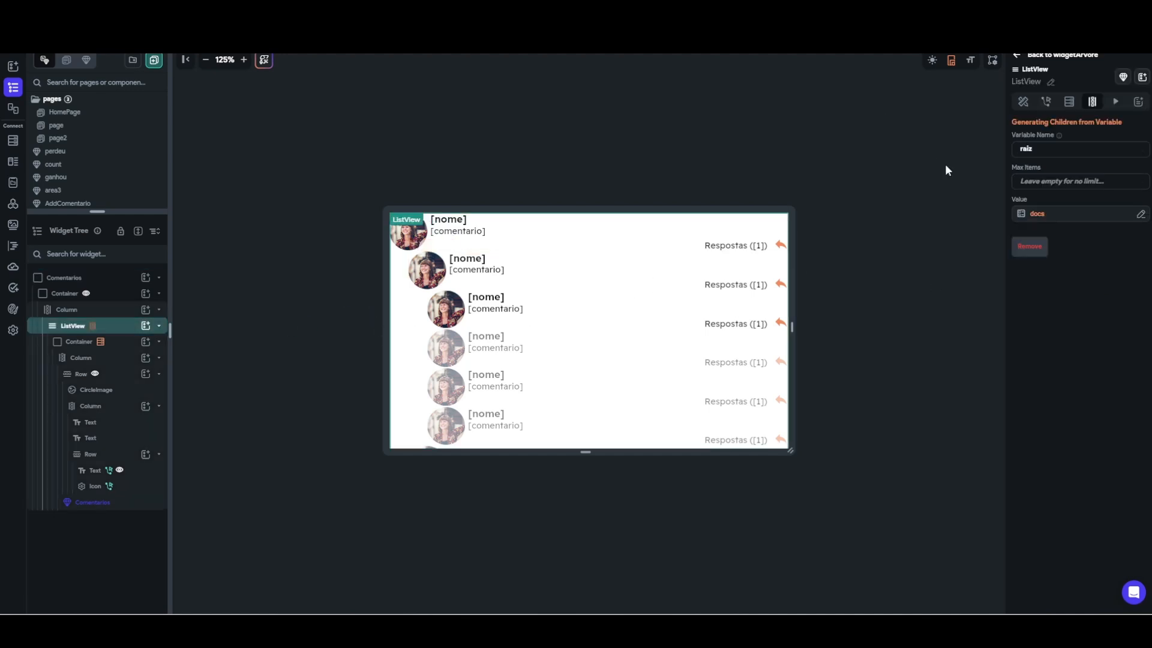
pyautogui.click(1042, 221)
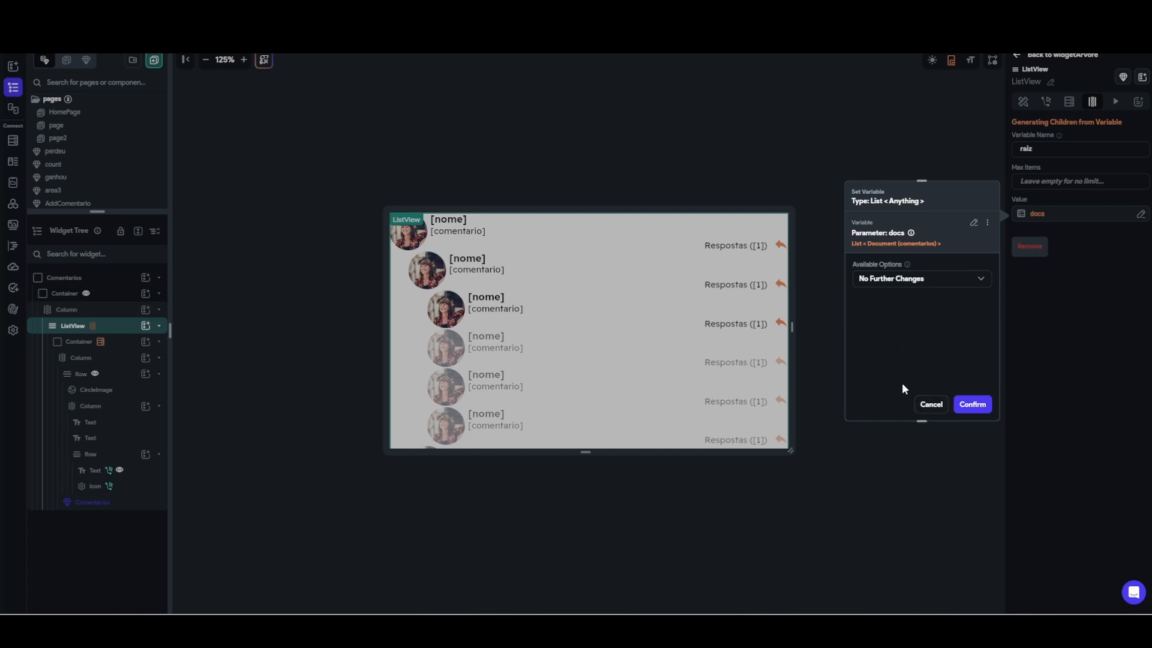
pyautogui.click(931, 404)
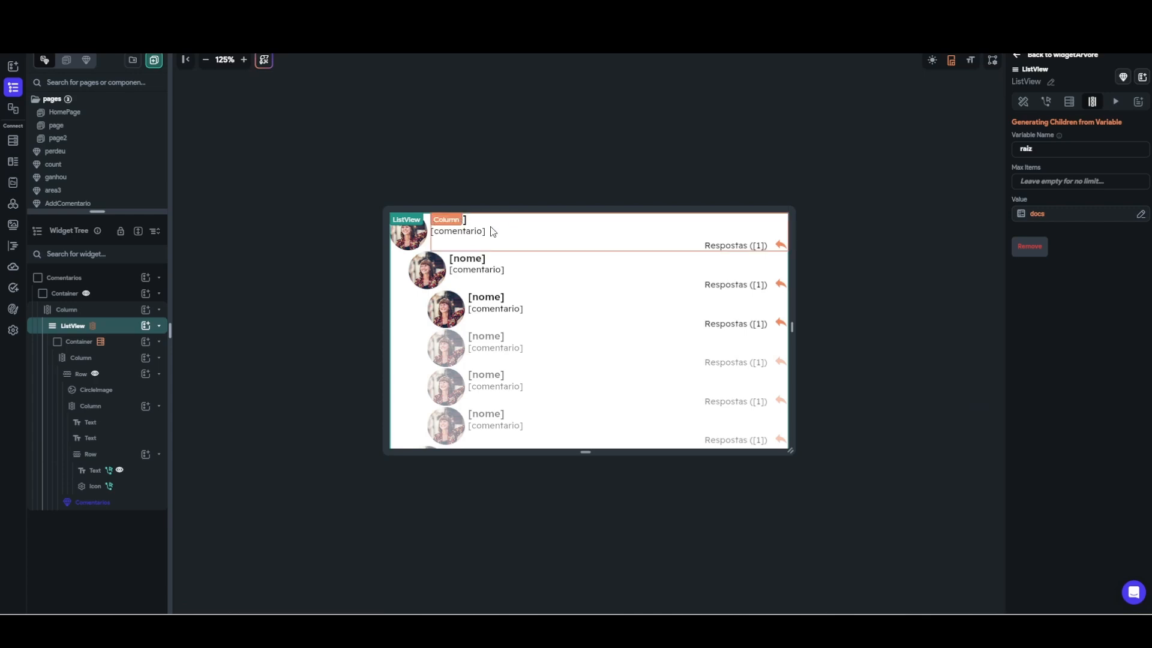
# - Inspect the first comment's text, Respostas label and reply icon, then fold the Row and select the nested Comentarios component
pyautogui.click(459, 231)
pyautogui.click(727, 246)
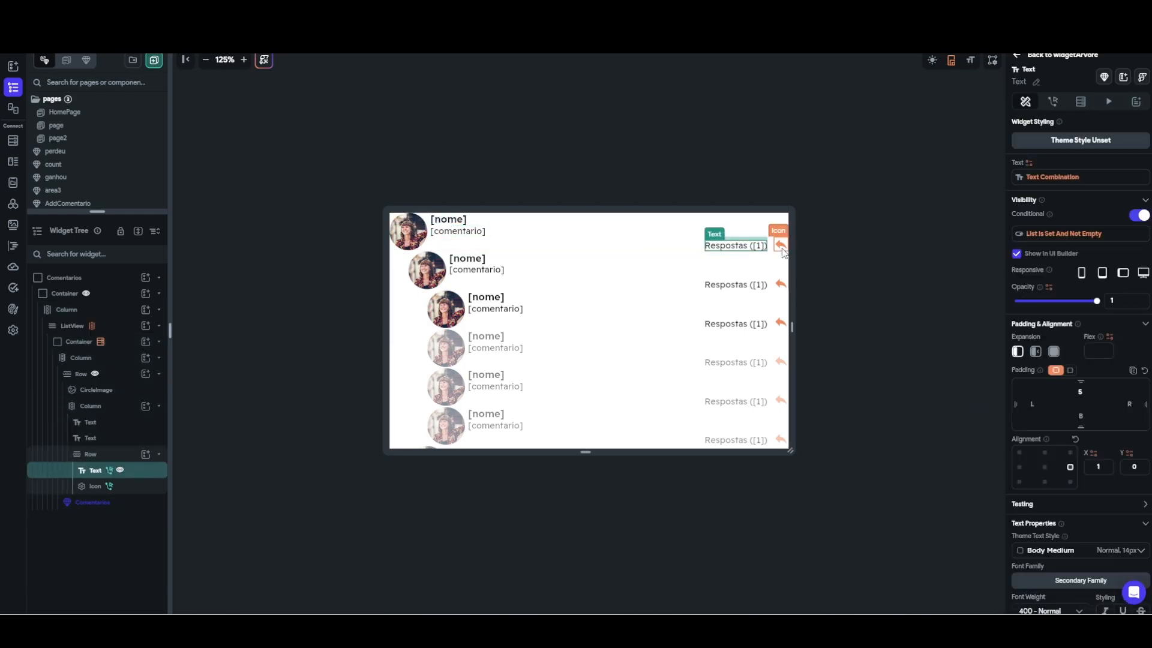
pyautogui.click(779, 245)
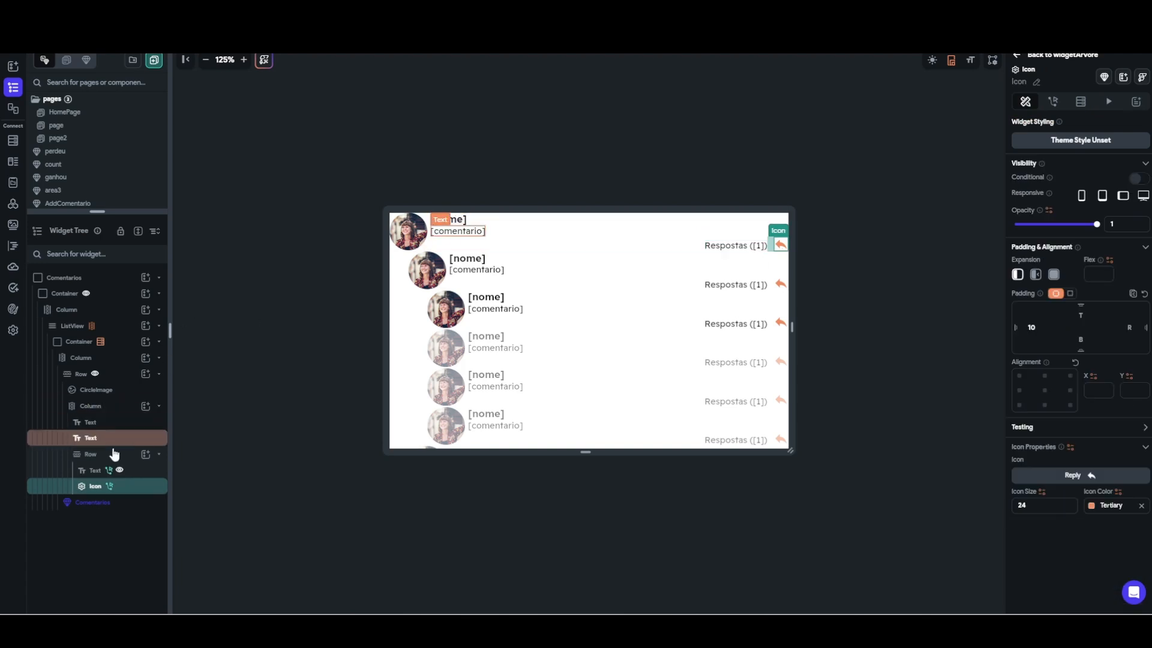
pyautogui.click(159, 361)
pyautogui.click(160, 363)
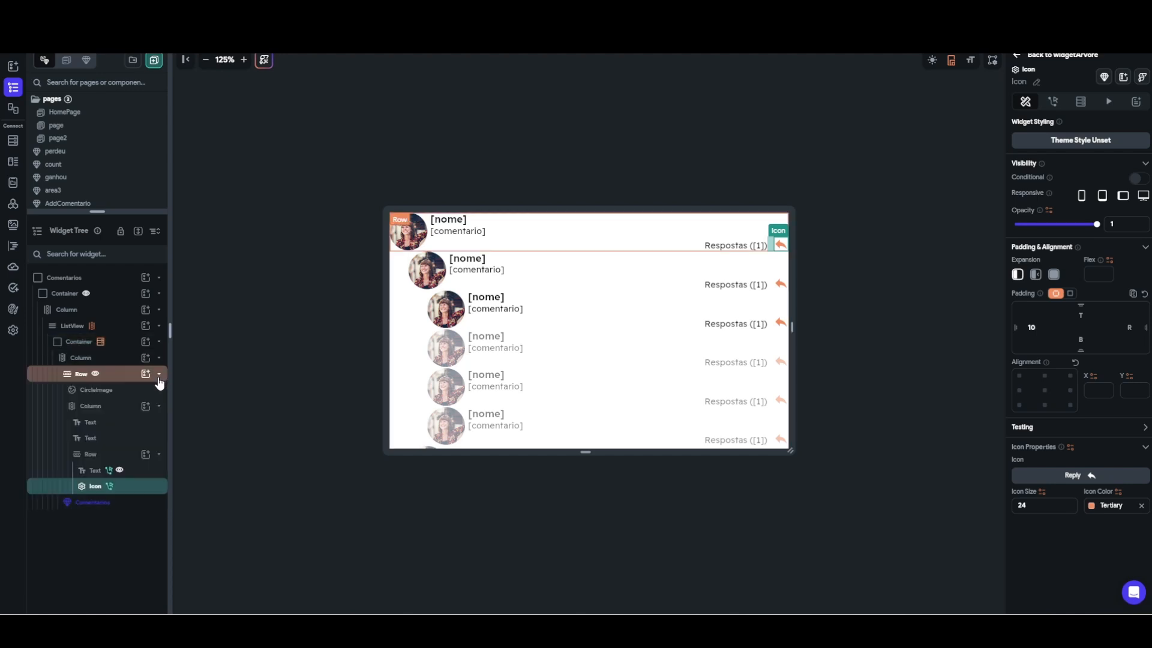
pyautogui.click(159, 374)
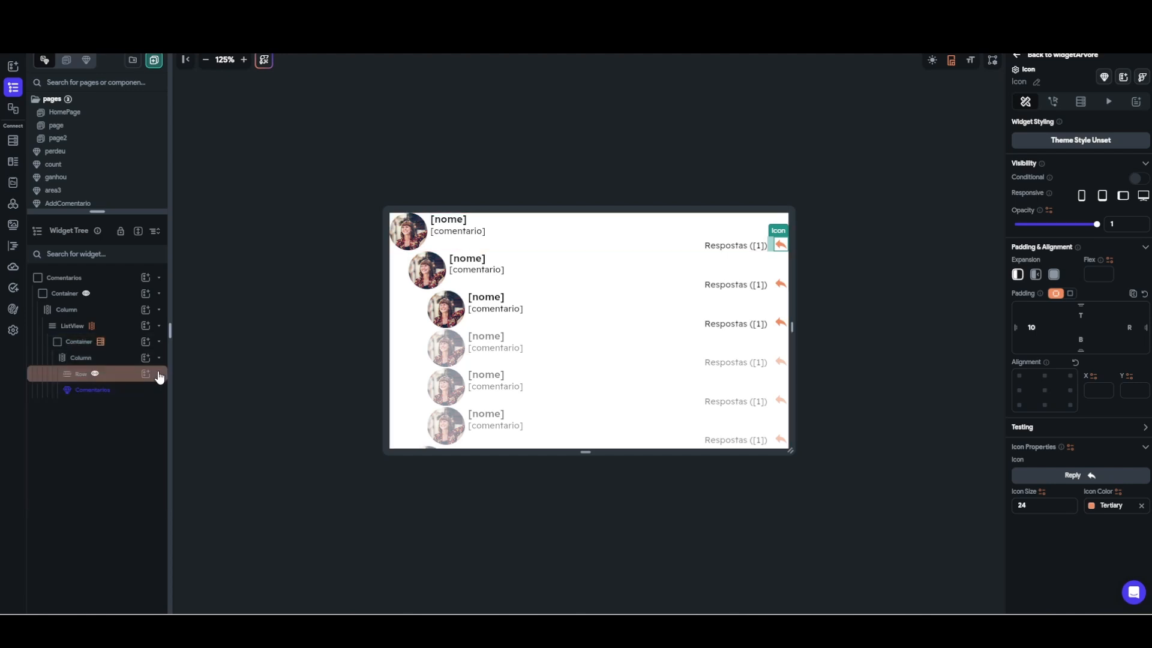
pyautogui.click(96, 391)
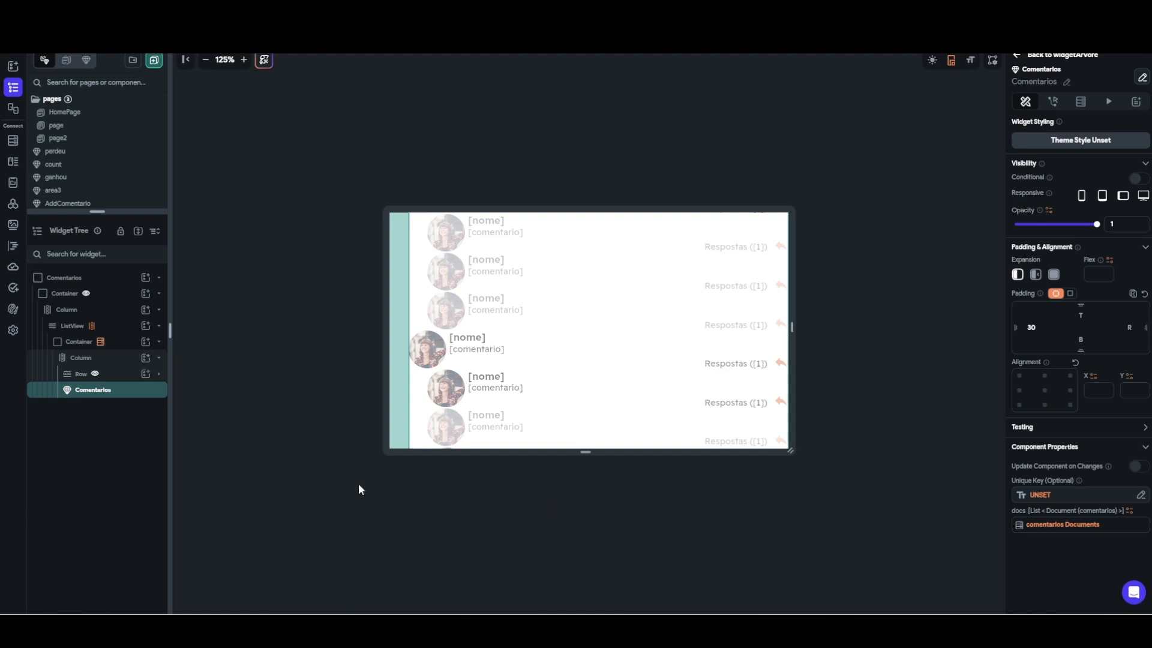
# - Select the Container inside the ListView to show its query, and expand its branch with the Row's child widgets
pyautogui.click(159, 343)
pyautogui.click(156, 345)
pyautogui.click(158, 343)
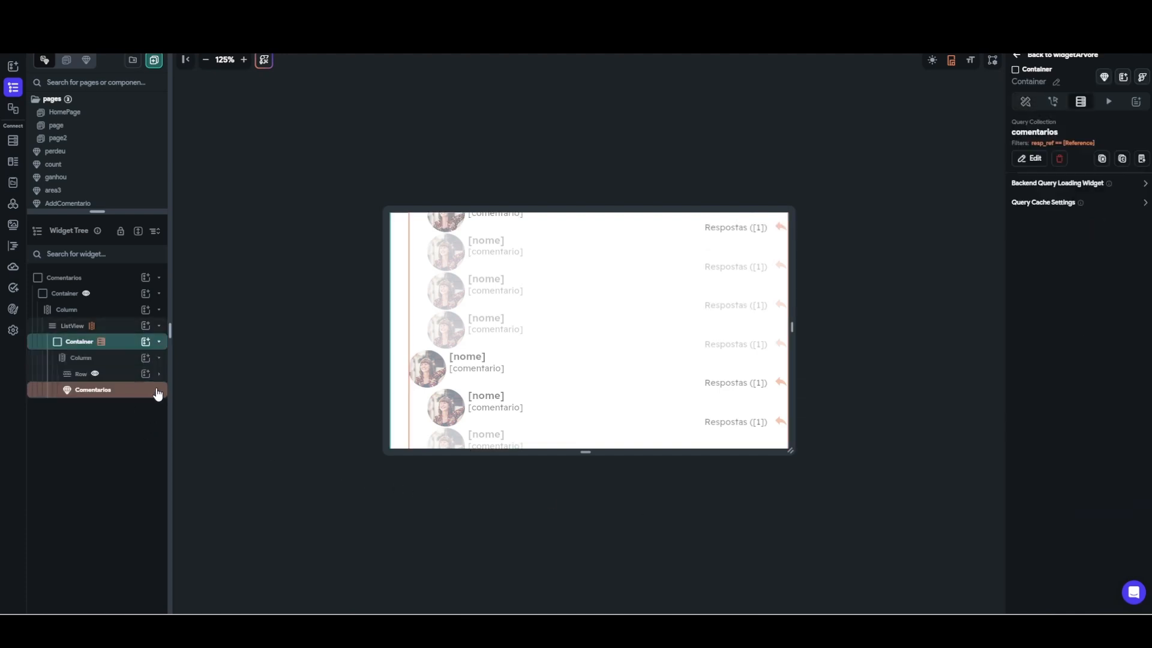
pyautogui.click(159, 375)
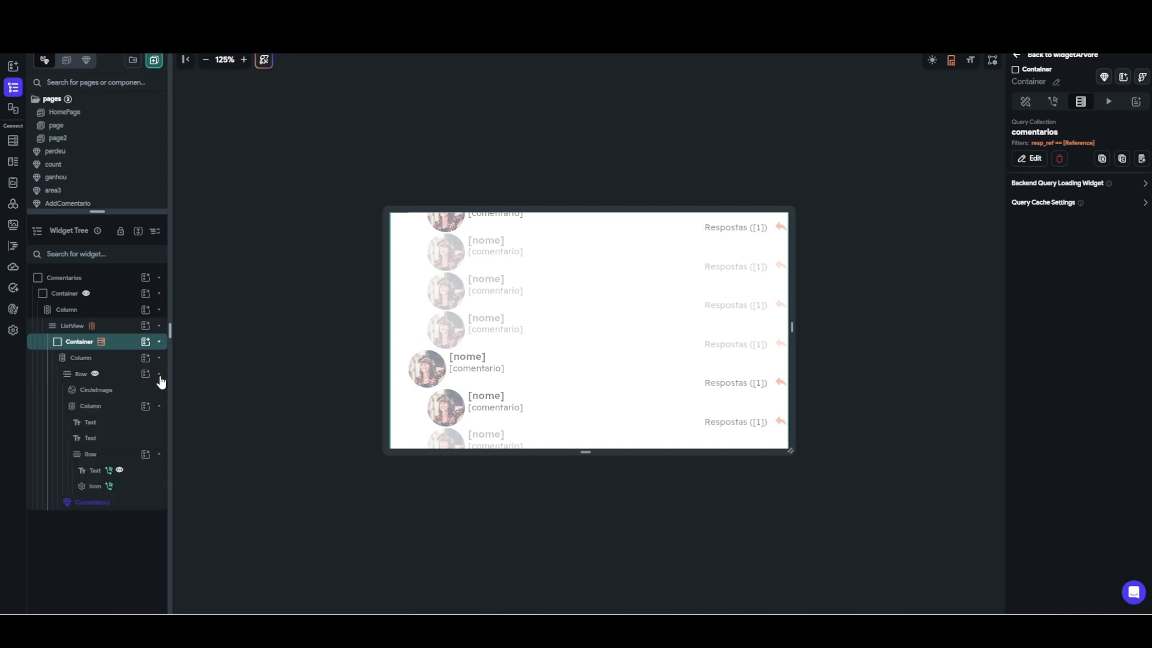
pyautogui.click(85, 344)
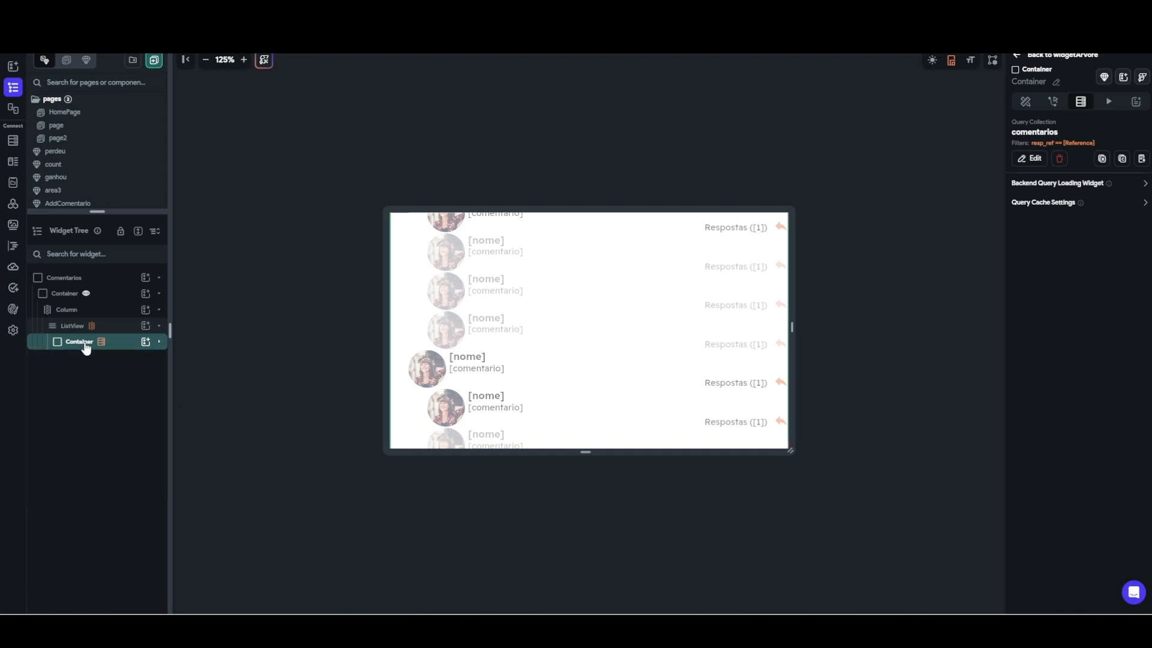
pyautogui.click(159, 343)
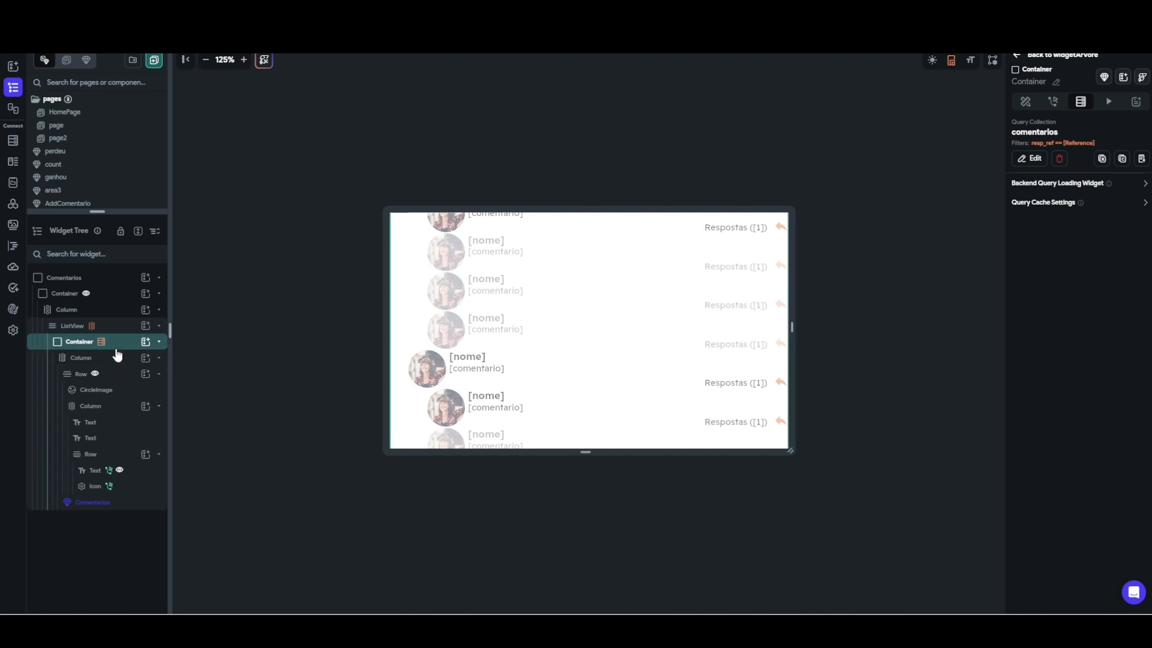
# - Review the Container query's resp_ref filter, its value source and its query options without changes, then go back to the parent ListView
pyautogui.click(1035, 158)
pyautogui.scroll(-3, 906, 235)
pyautogui.click(900, 214)
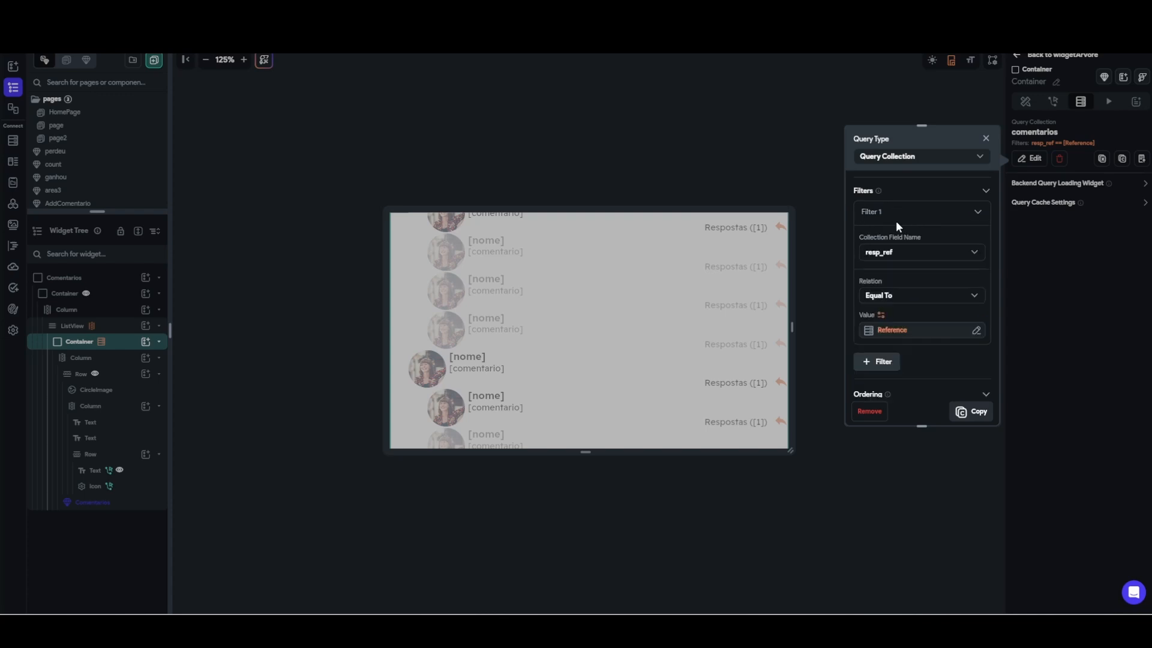
pyautogui.scroll(-2, 897, 240)
pyautogui.click(890, 241)
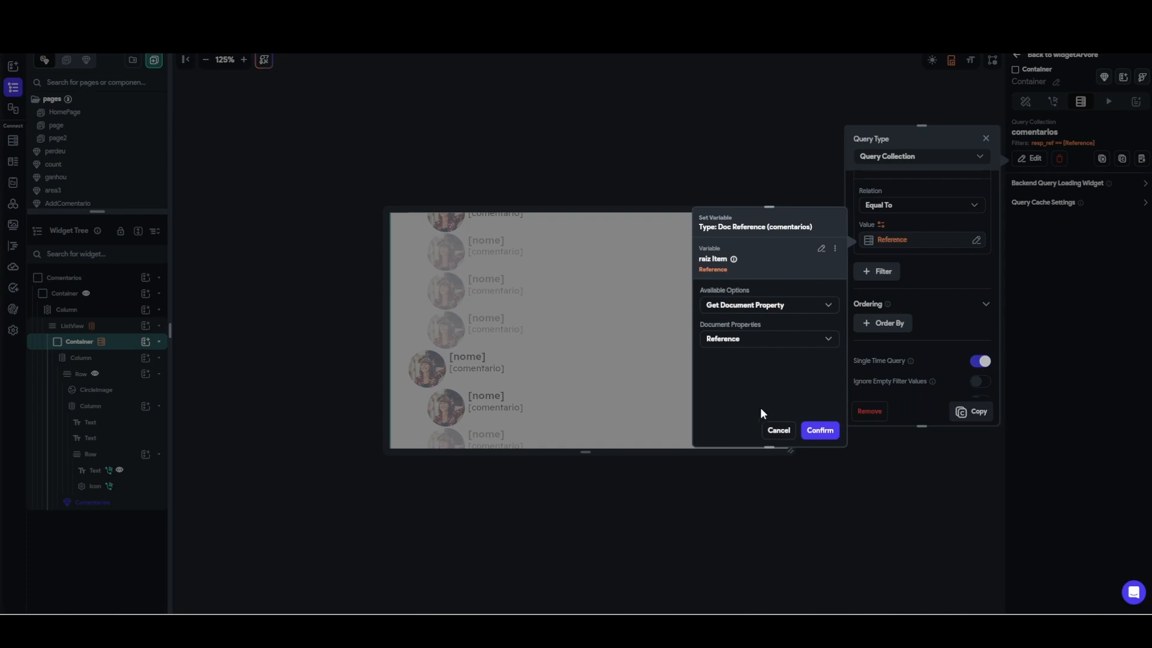
pyautogui.click(779, 430)
pyautogui.scroll(-1, 922, 310)
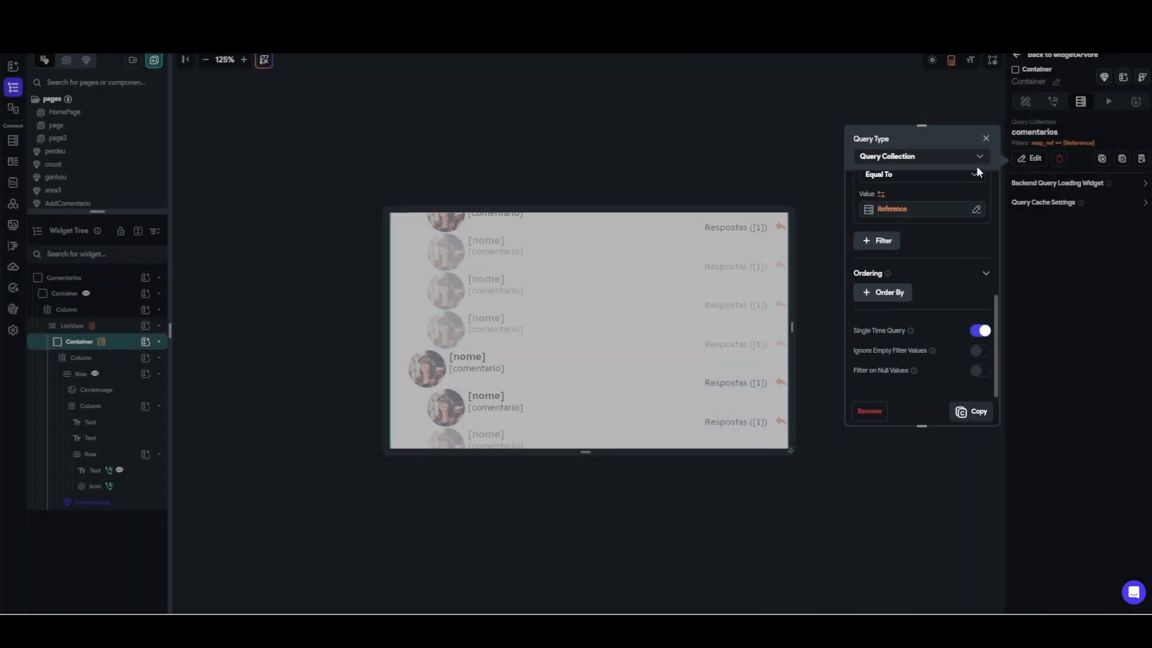
pyautogui.click(986, 140)
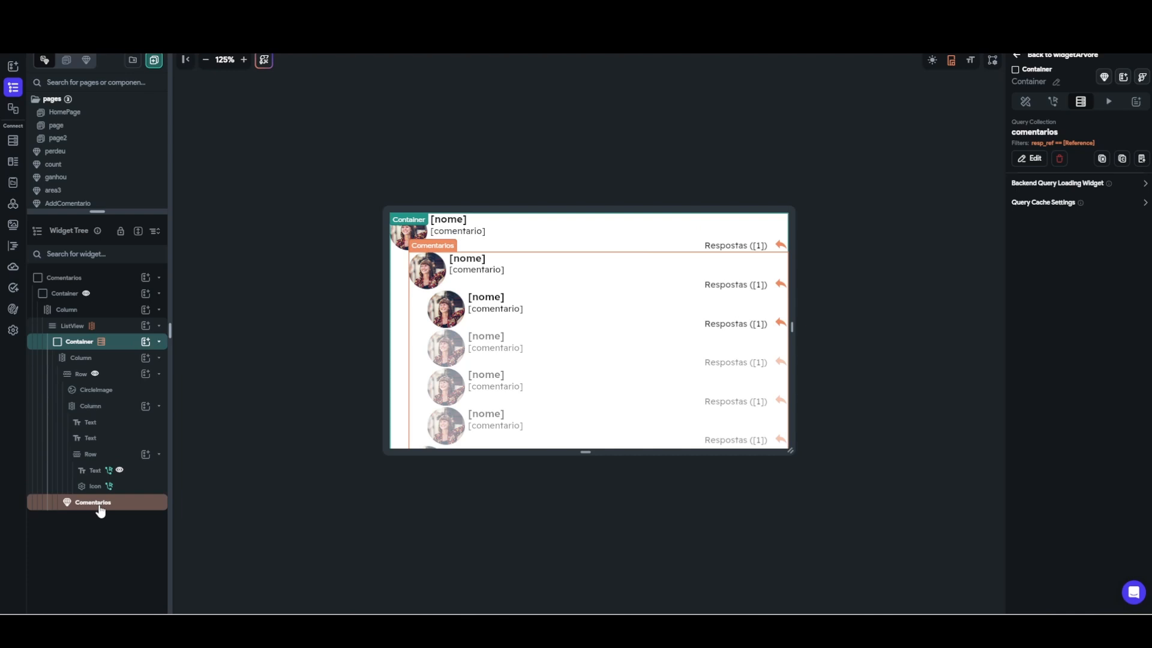
pyautogui.moveTo(100, 511); pyautogui.dragTo(83, 352)
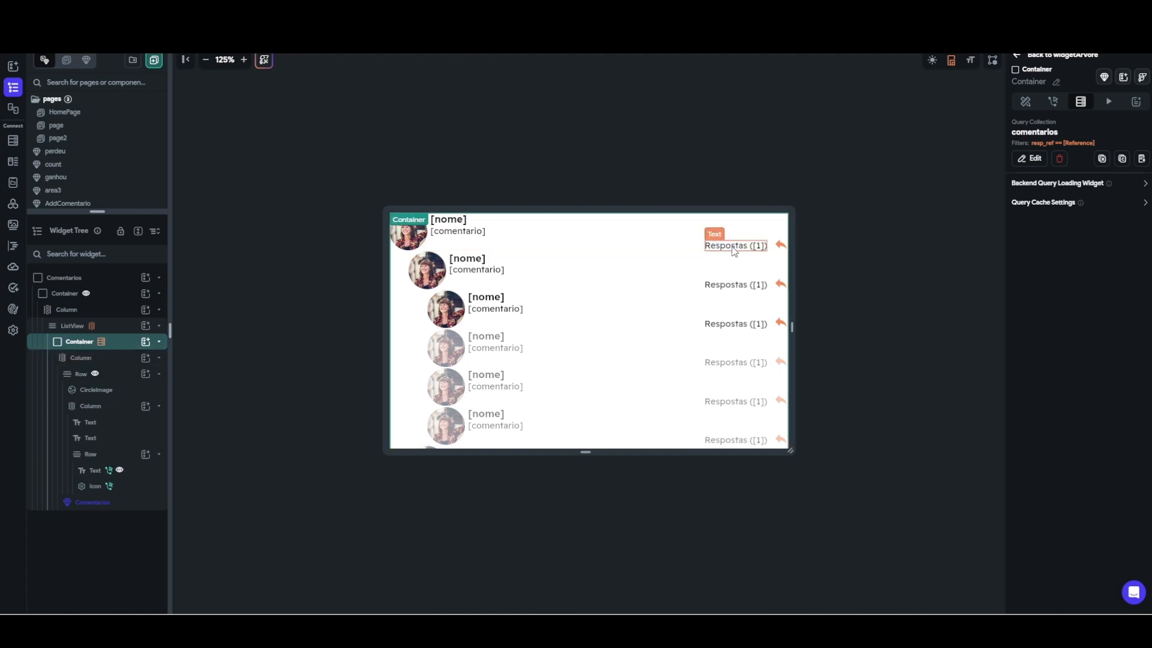
pyautogui.click(108, 329)
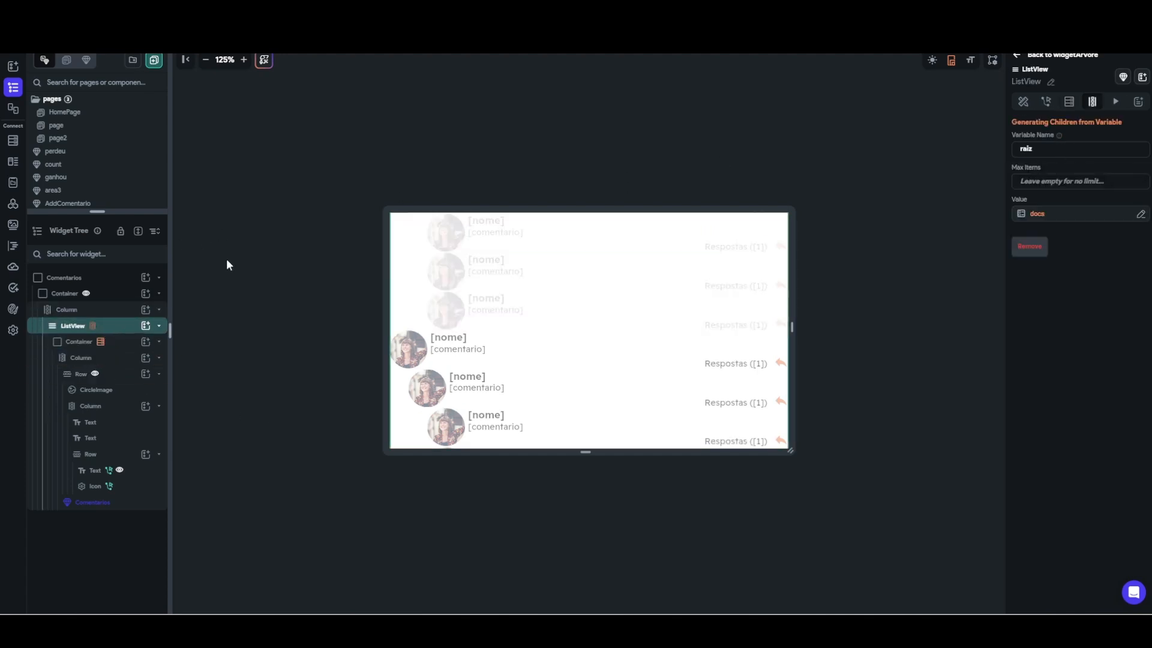
# - Open the page named widget, select its Comentarios component instance and enlarge the widget tree area
pyautogui.moveTo(108, 210); pyautogui.dragTo(123, 427)
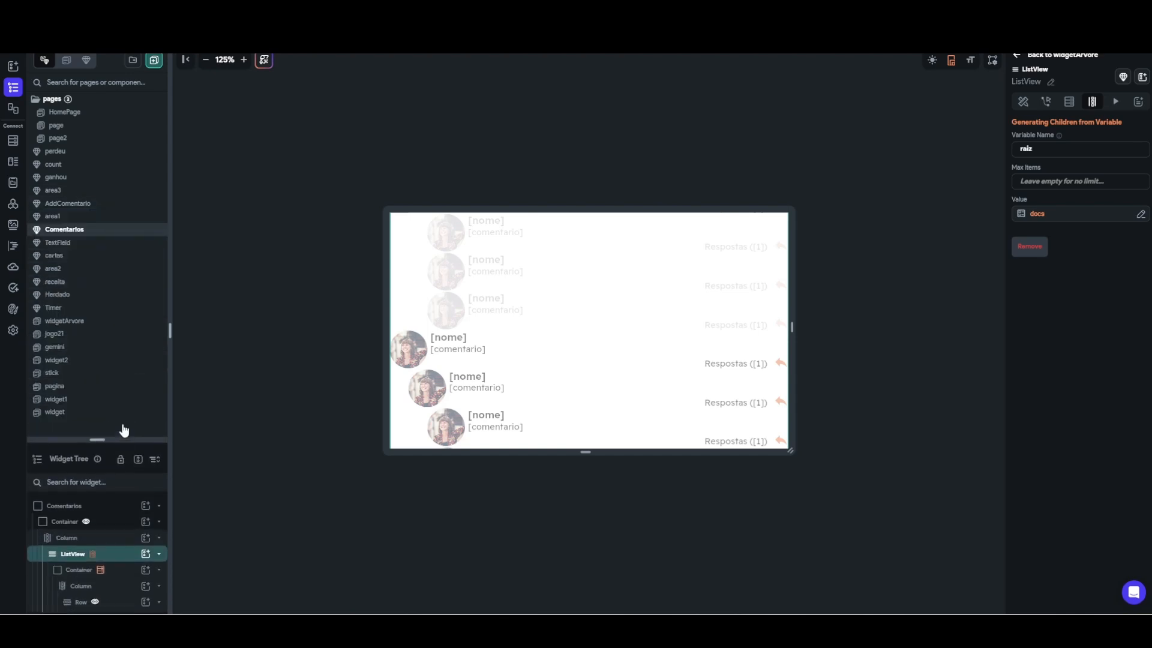
pyautogui.click(90, 419)
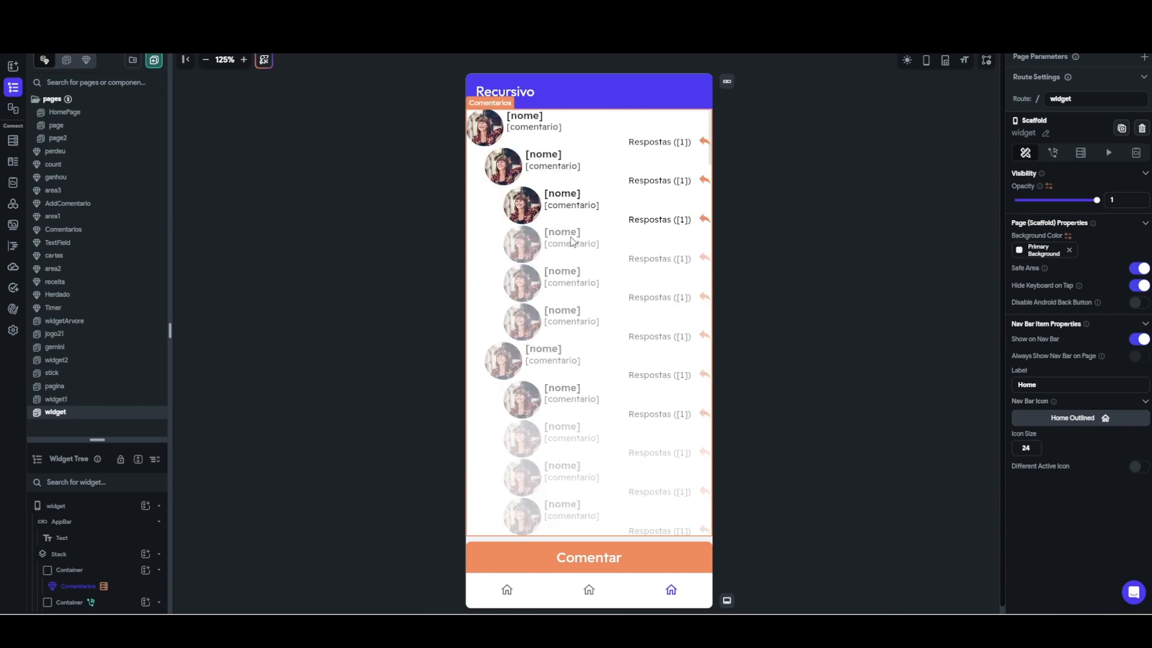
pyautogui.click(489, 219)
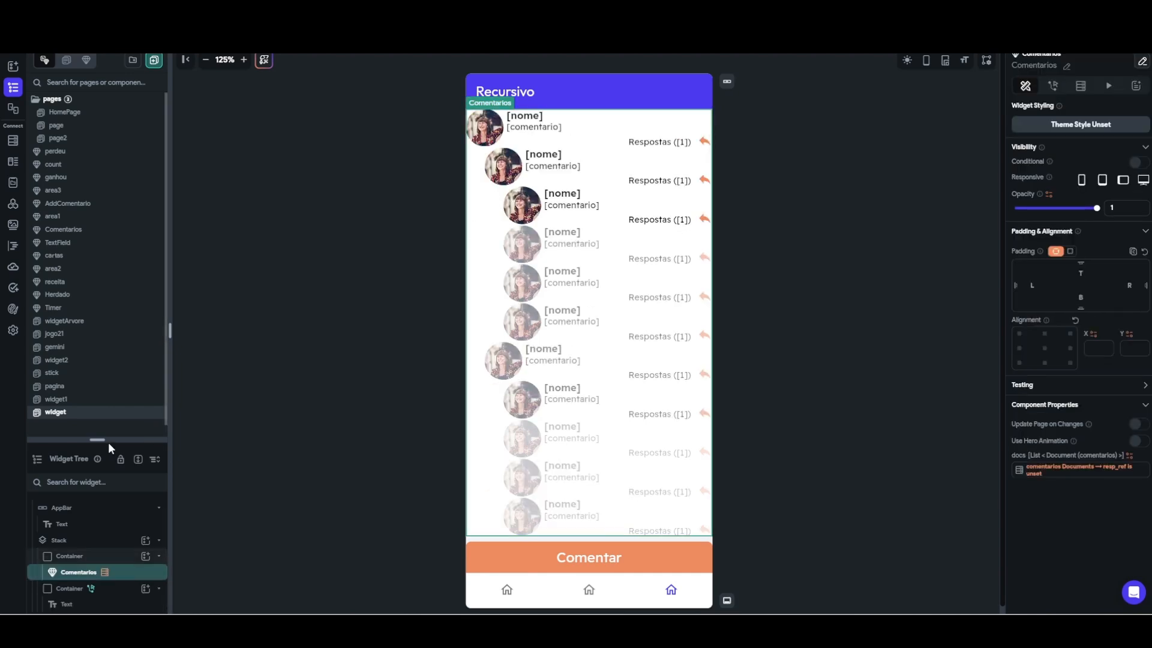
pyautogui.moveTo(97, 440); pyautogui.dragTo(171, 241)
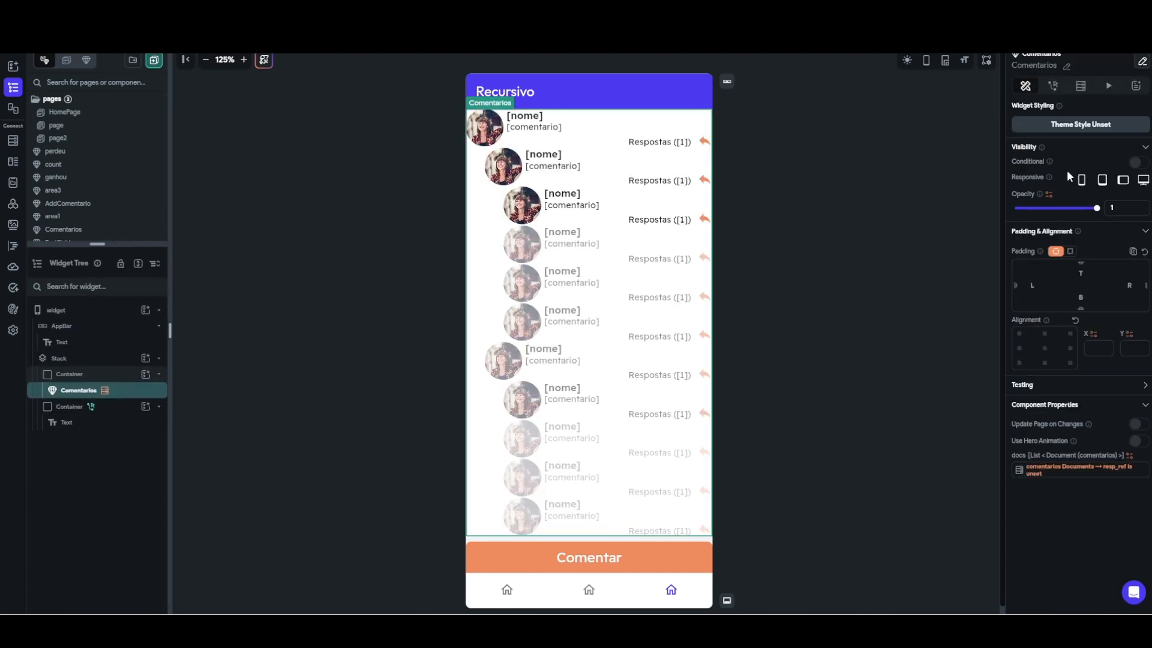
# - Examine the Comentarios instance's backend query and the list filter on its docs parameter, cancelling without changes
pyautogui.click(1081, 86)
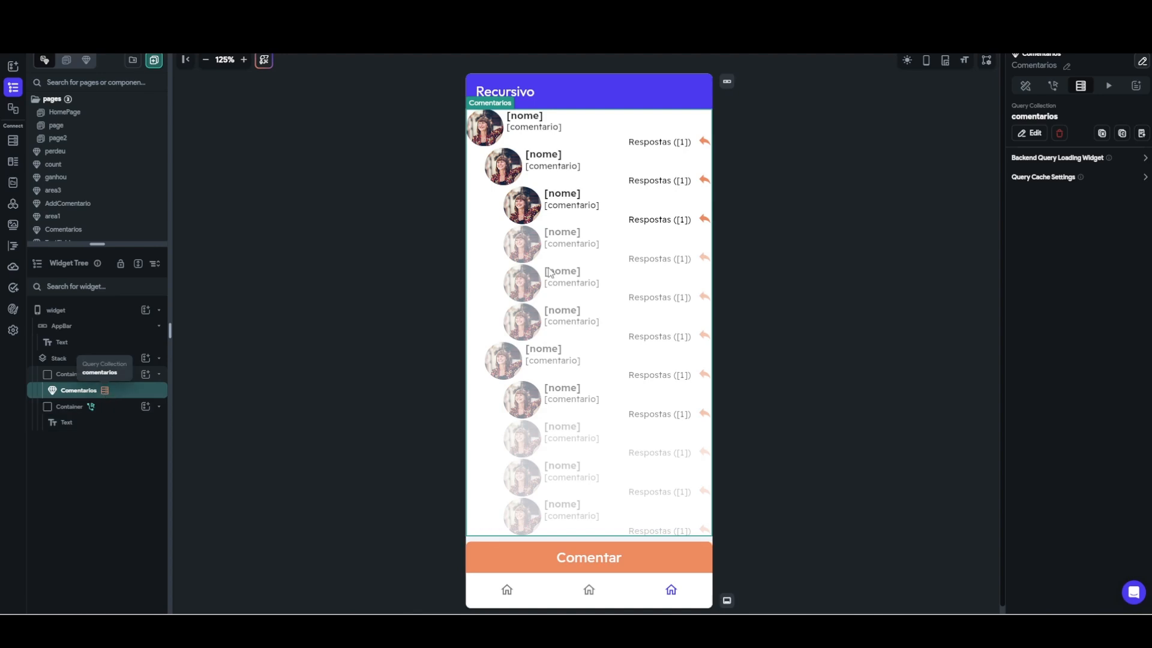
pyautogui.click(1026, 86)
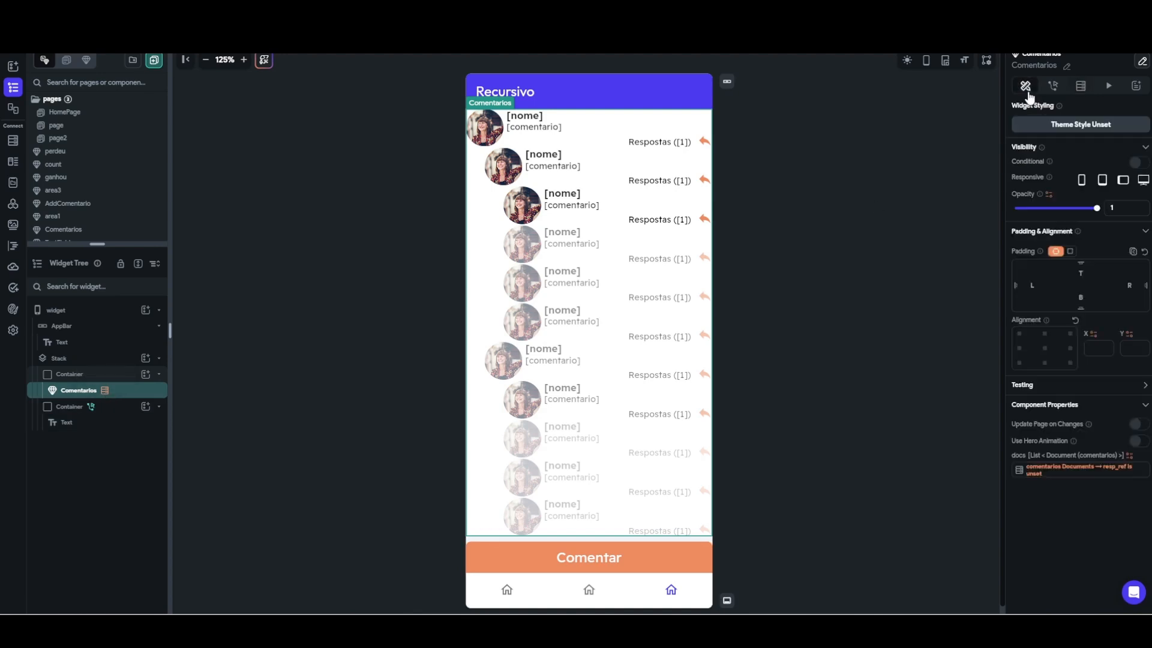
pyautogui.click(1068, 476)
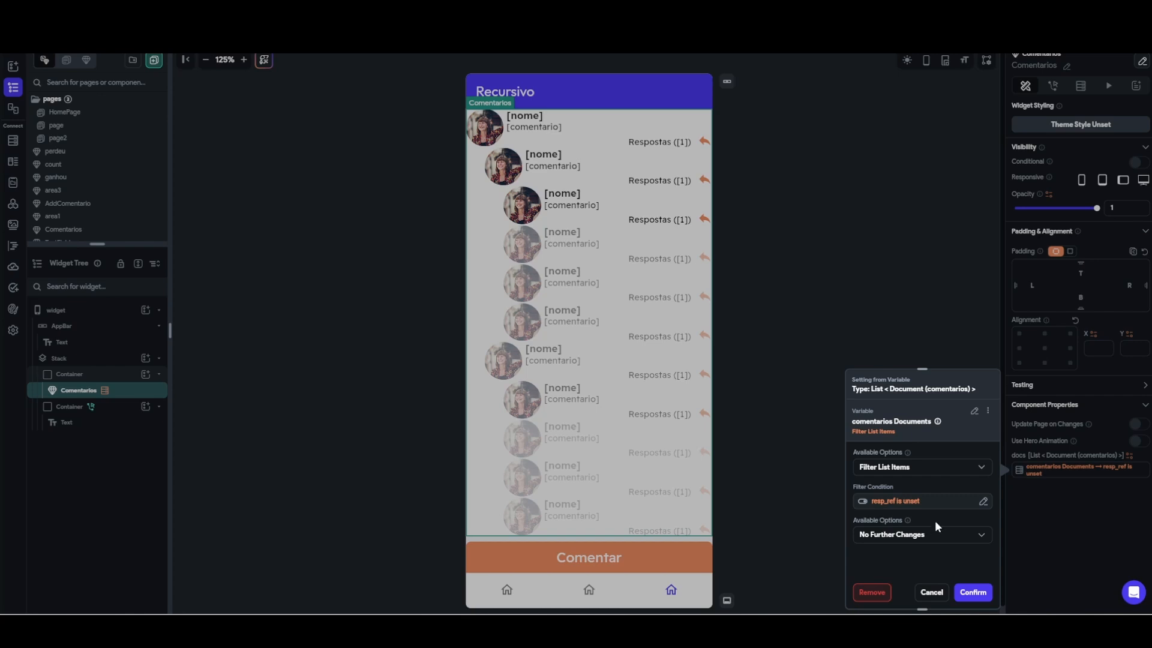
pyautogui.click(933, 592)
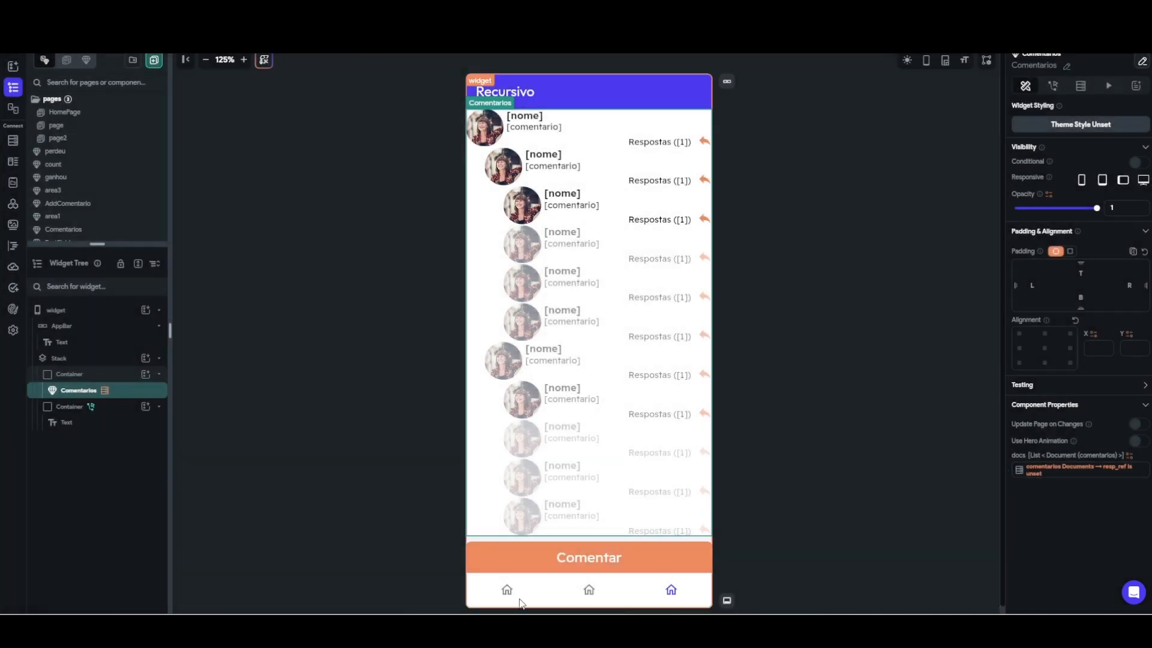
# - Switch to the Notepad note and replace its contents with "comentários raiz" and, below a blank line, "respe_ref está vazio"
pyautogui.hotkey('alt', 'Tab')
pyautogui.moveTo(805, 352); pyautogui.dragTo(442, 197)
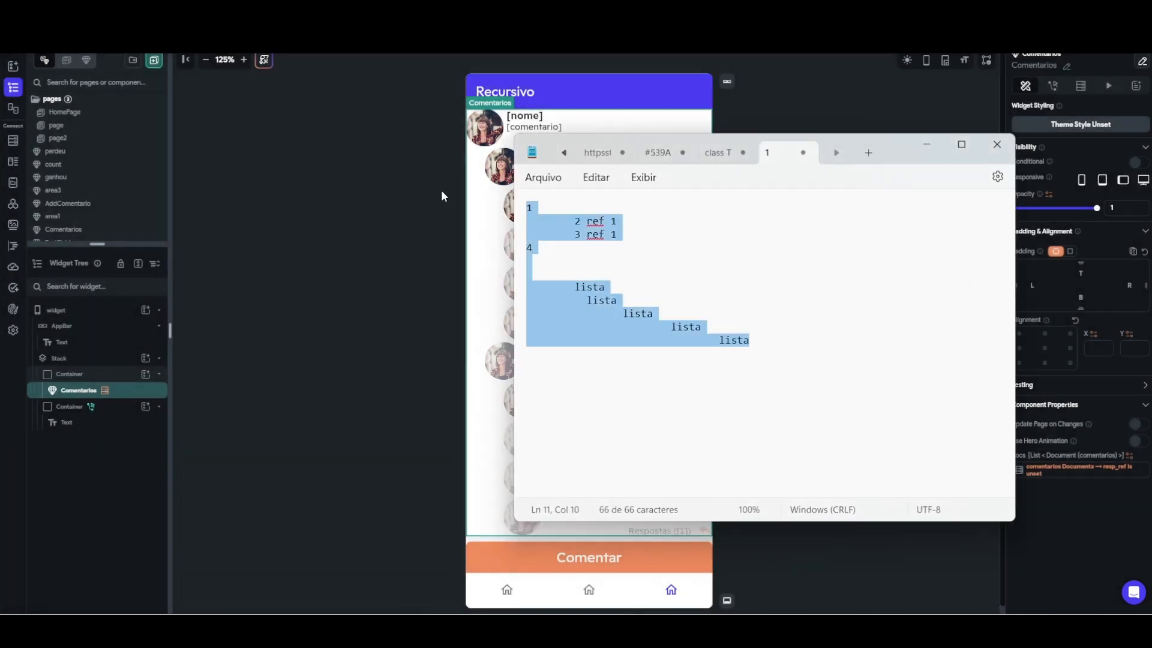
pyautogui.press('Delete')
pyautogui.write('c')
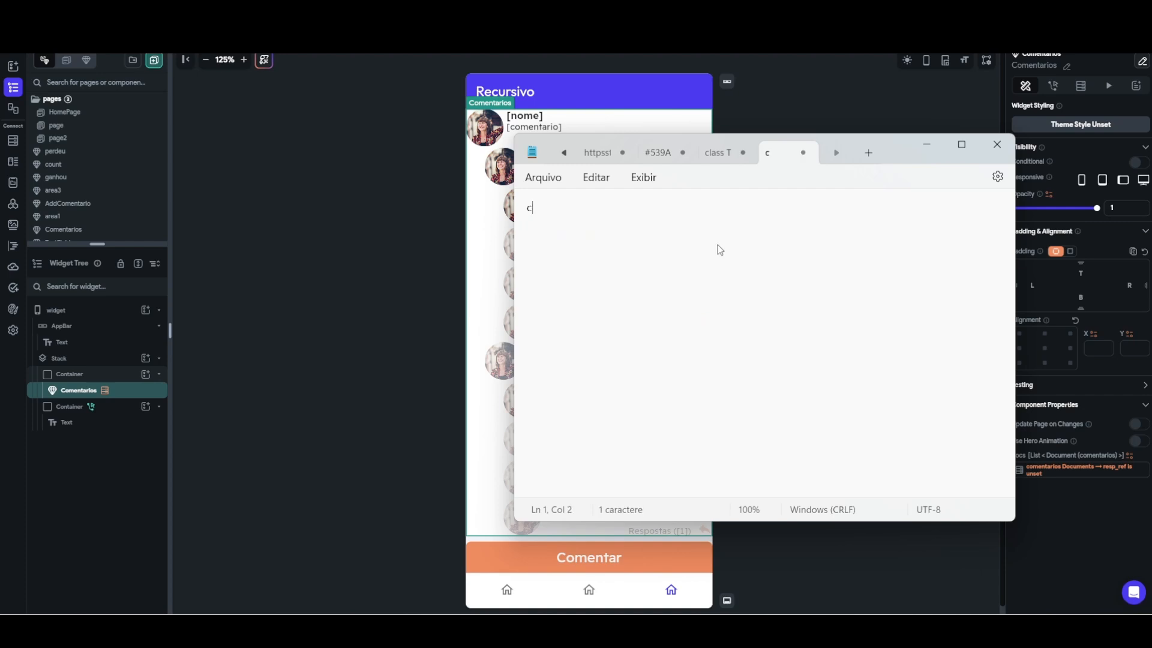
pyautogui.write('omentários rai')
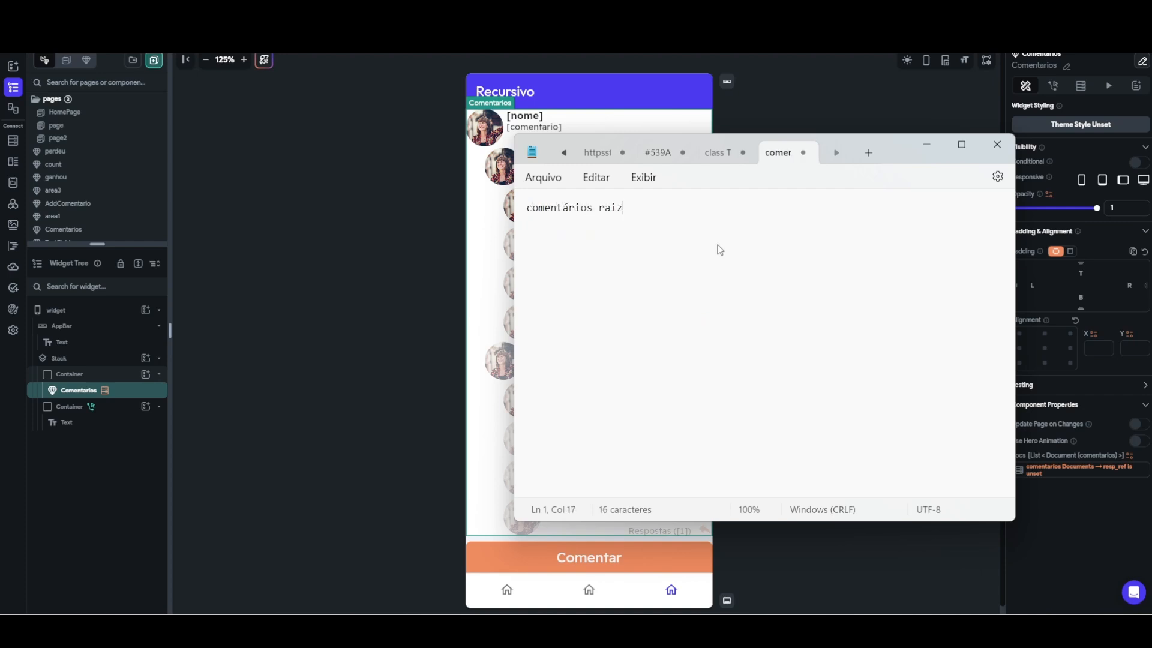
pyautogui.write('z')
pyautogui.press('Return')
pyautogui.write('respe_ref está vazio')
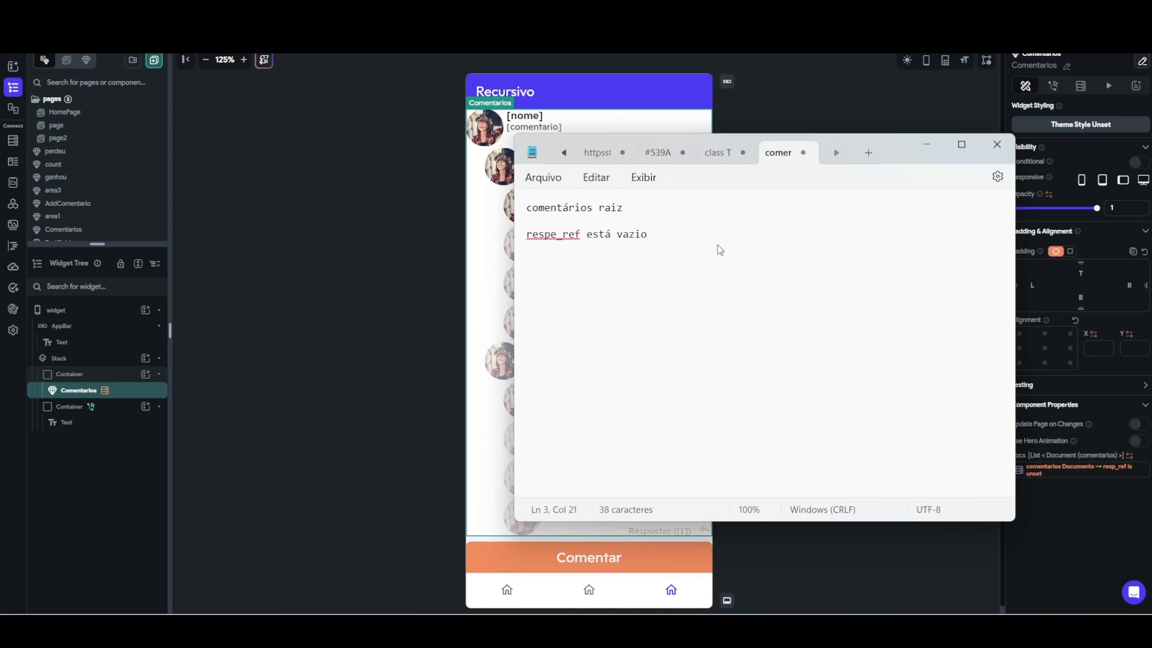
# - Correct the field name to resp_ref and add the indented line "resp_ref referencia do comentário raiz" below it
pyautogui.click(562, 234)
pyautogui.press('BackSpace')
pyautogui.write('resp_ref re')
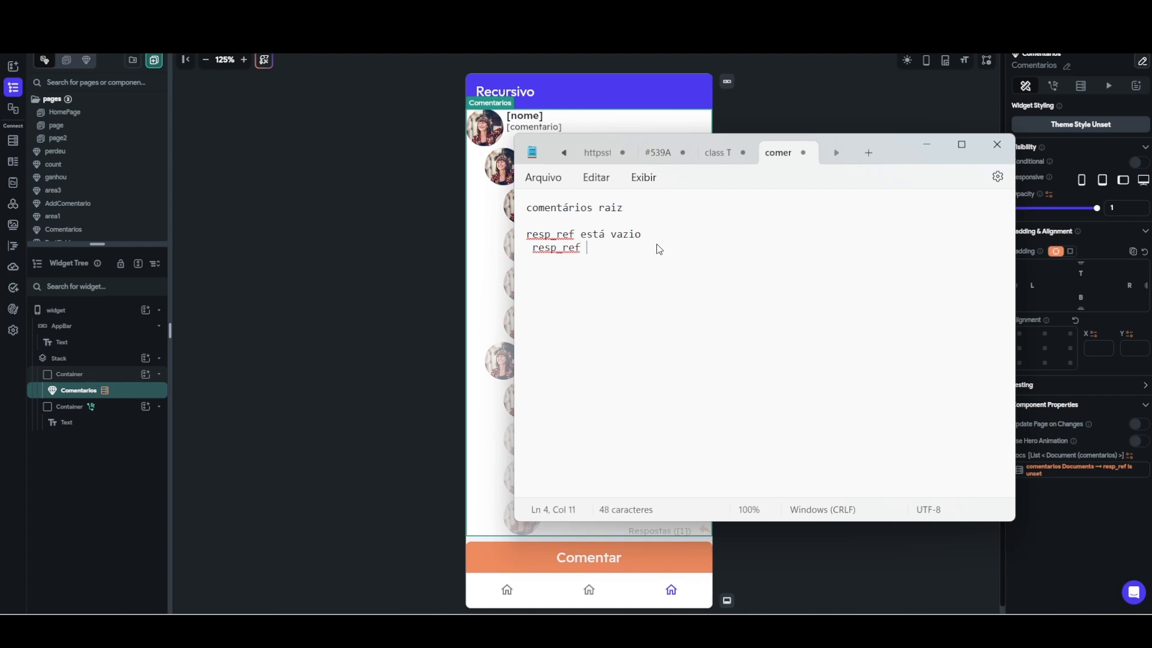
pyautogui.write('ferencia do comentário raiz')
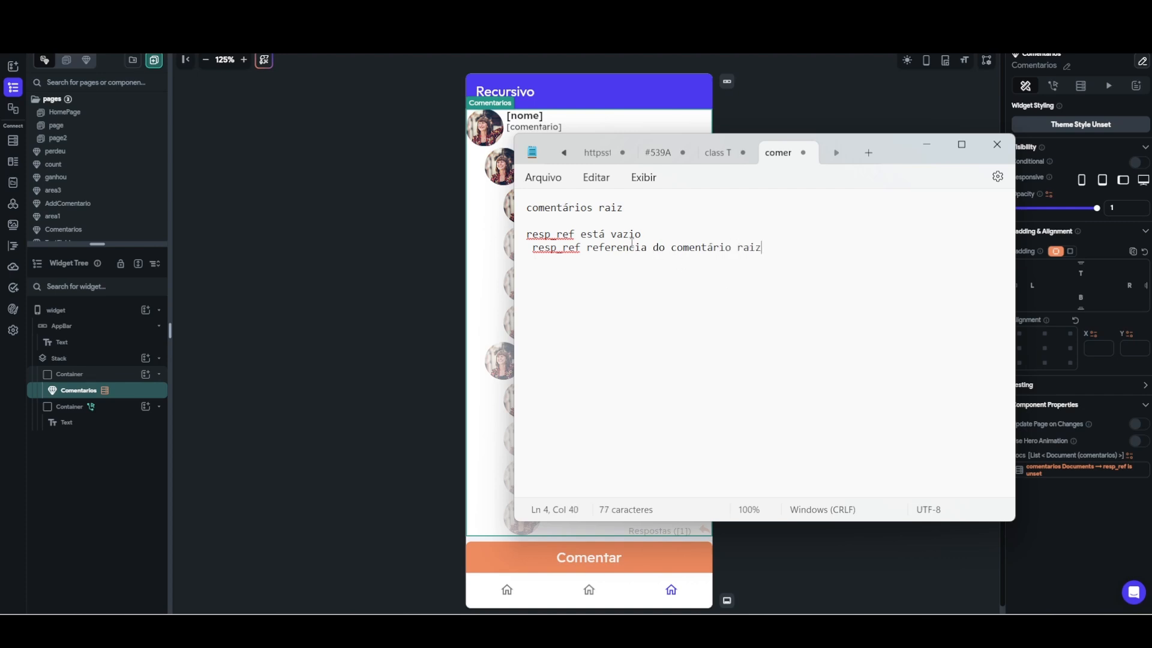
# - Minimize the Notepad note and review the resp_ref filter on the Comentarios instance's docs parameter, cancelling without changes
pyautogui.click(917, 150)
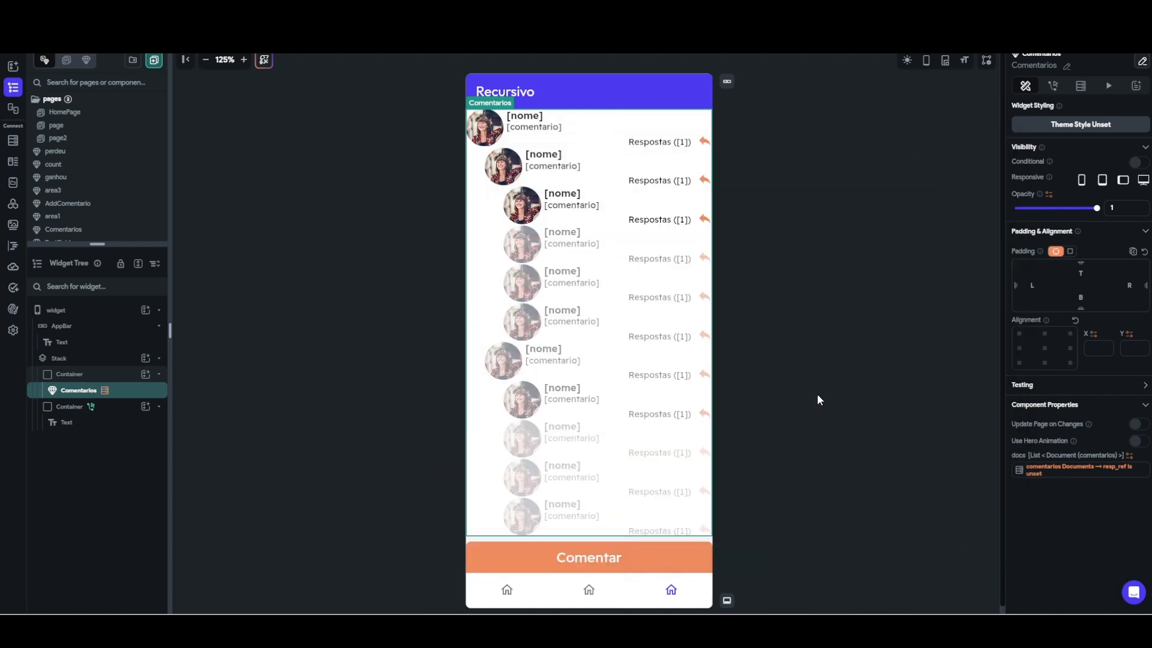
pyautogui.click(1058, 474)
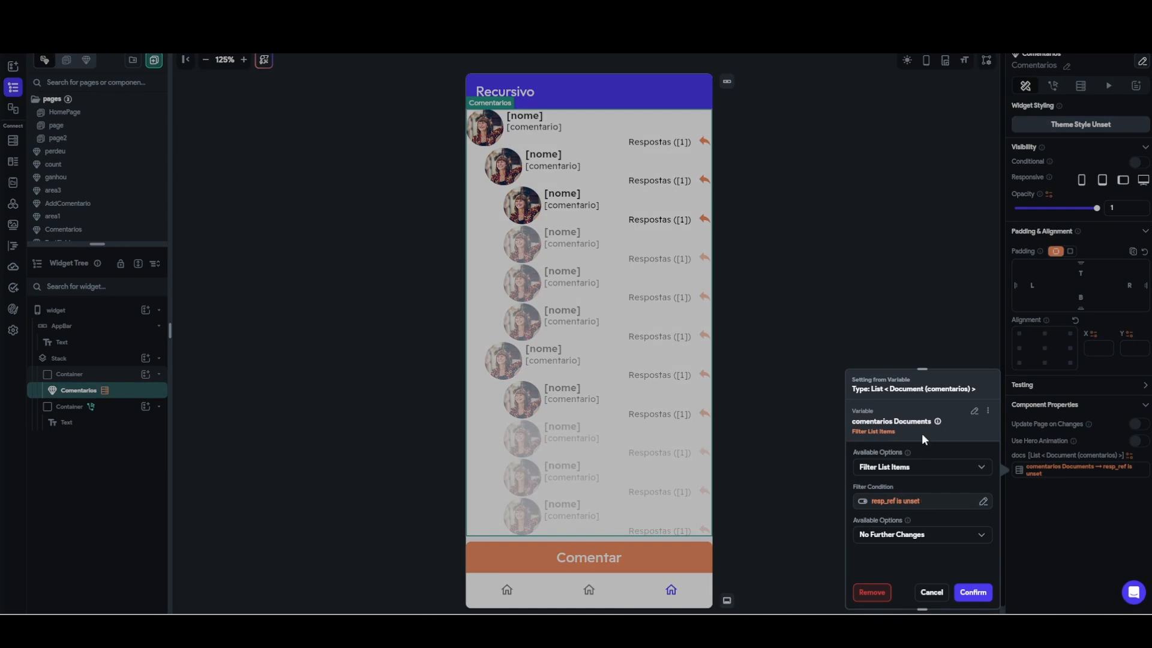
pyautogui.click(924, 596)
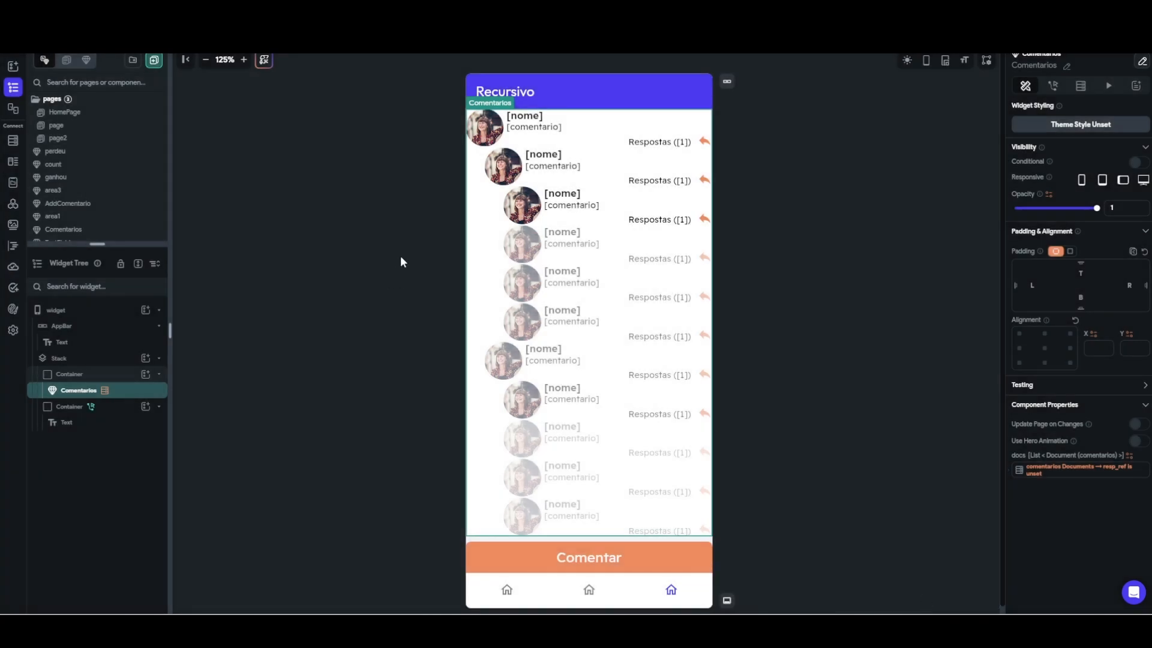
# - Open the Comentarios component, enlarge its widget tree area and examine the backend query of the Container inside the ListView
pyautogui.moveTo(97, 245); pyautogui.dragTo(102, 371)
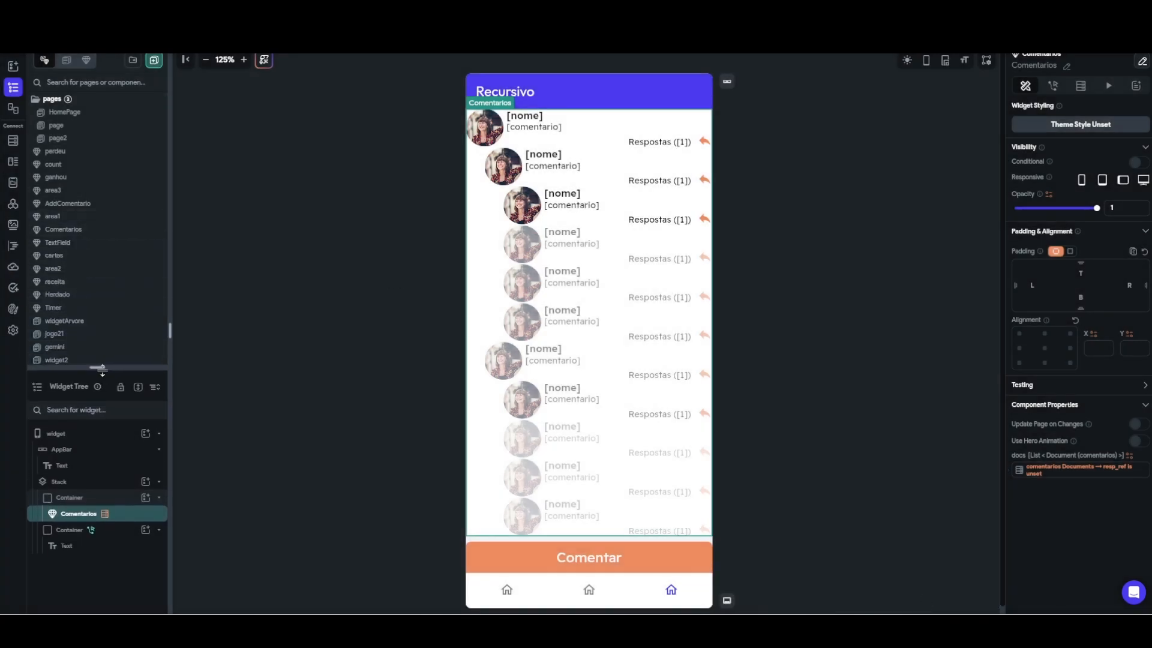
pyautogui.click(68, 230)
pyautogui.moveTo(96, 367); pyautogui.dragTo(116, 183)
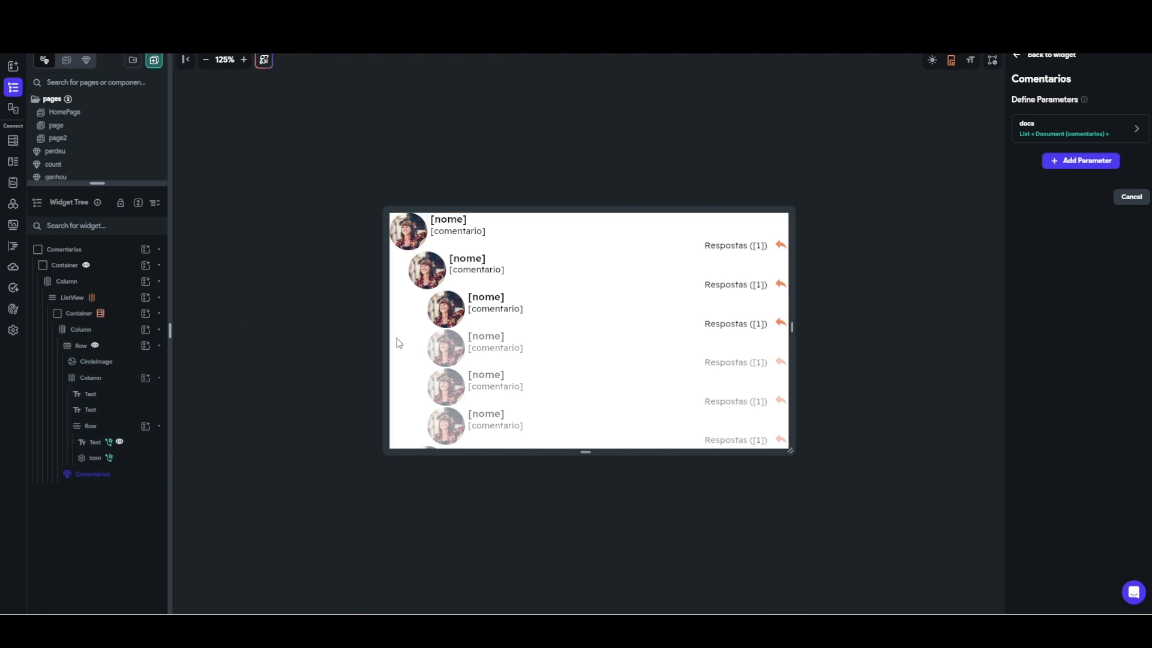
pyautogui.click(120, 314)
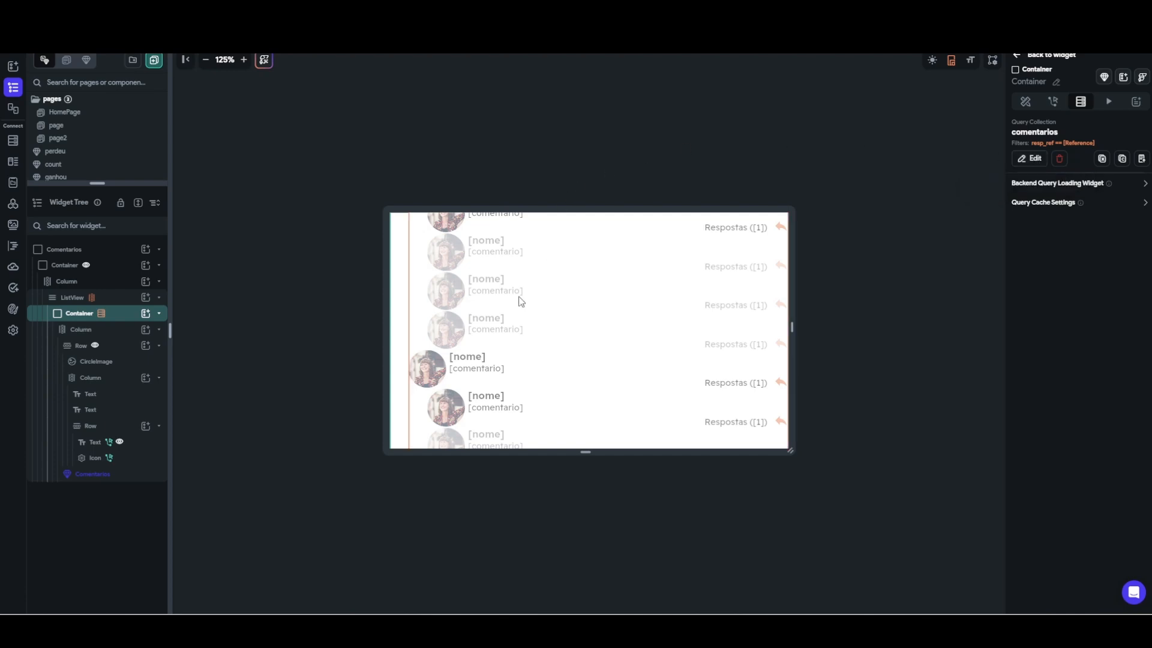
pyautogui.scroll(3, 503, 352)
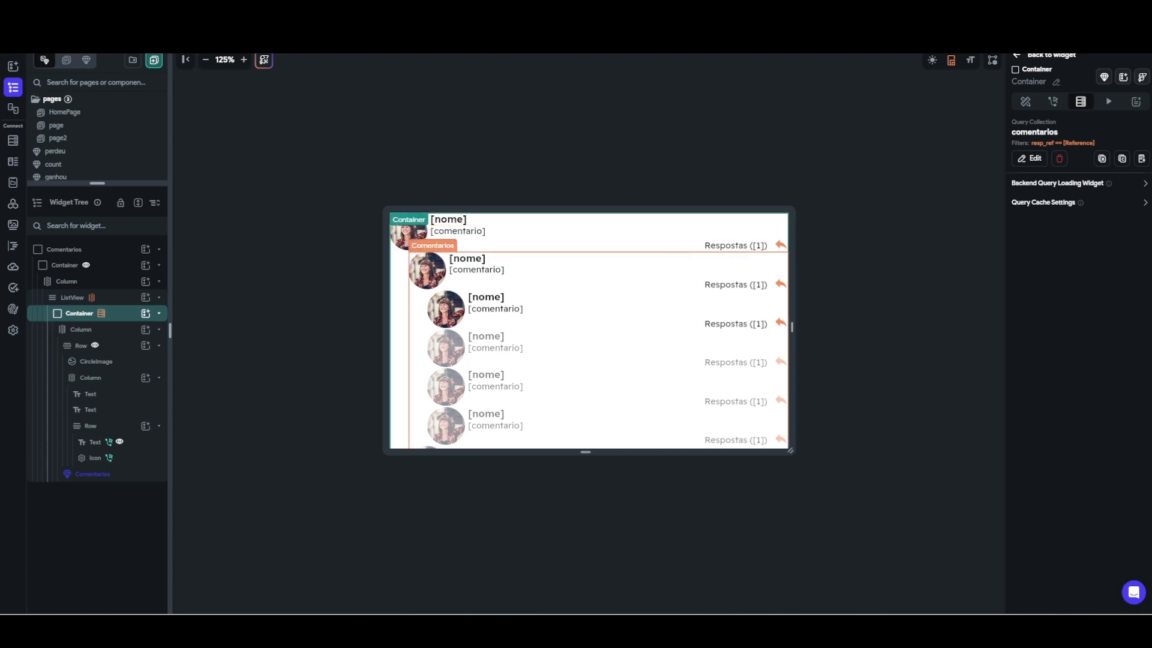
# - Open the comentarios collection in the Firestore database and display its documents in the Firestore Data Manager
pyautogui.moveTo(424, 630)
pyautogui.click(429, 603)
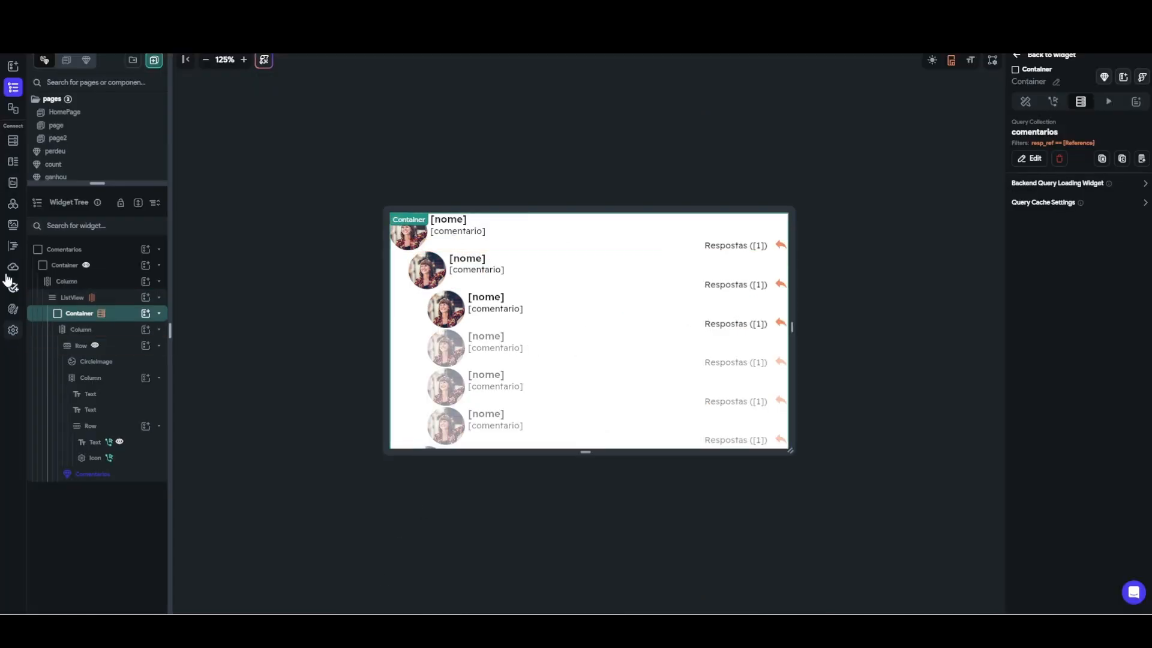
pyautogui.click(12, 140)
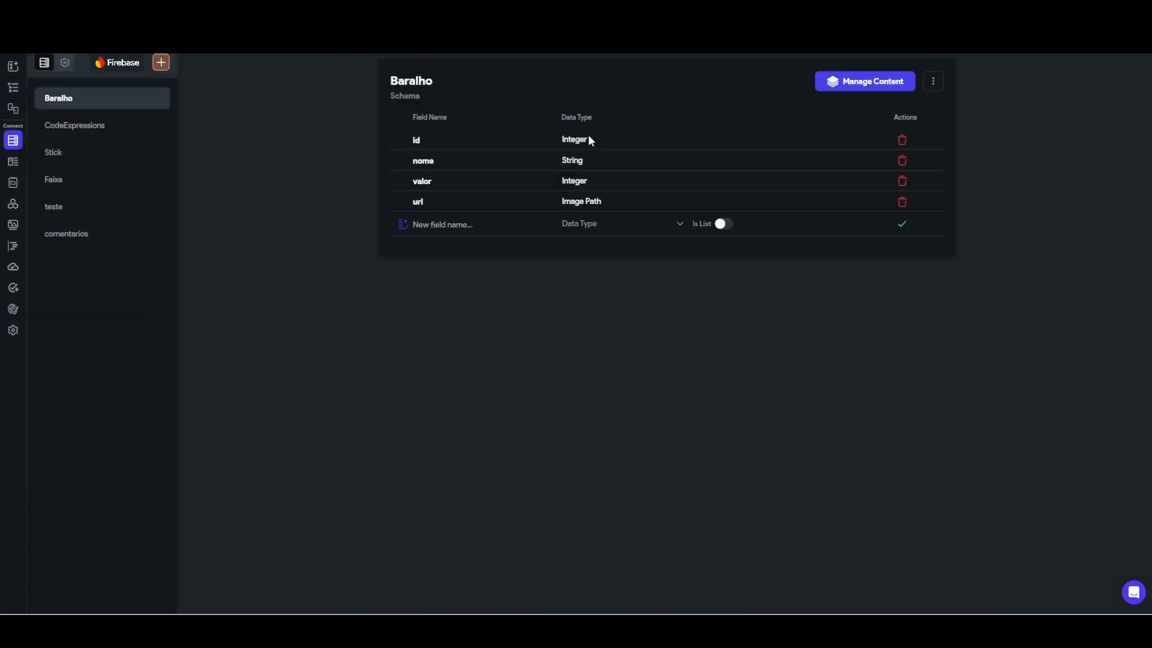
pyautogui.click(68, 234)
pyautogui.click(868, 82)
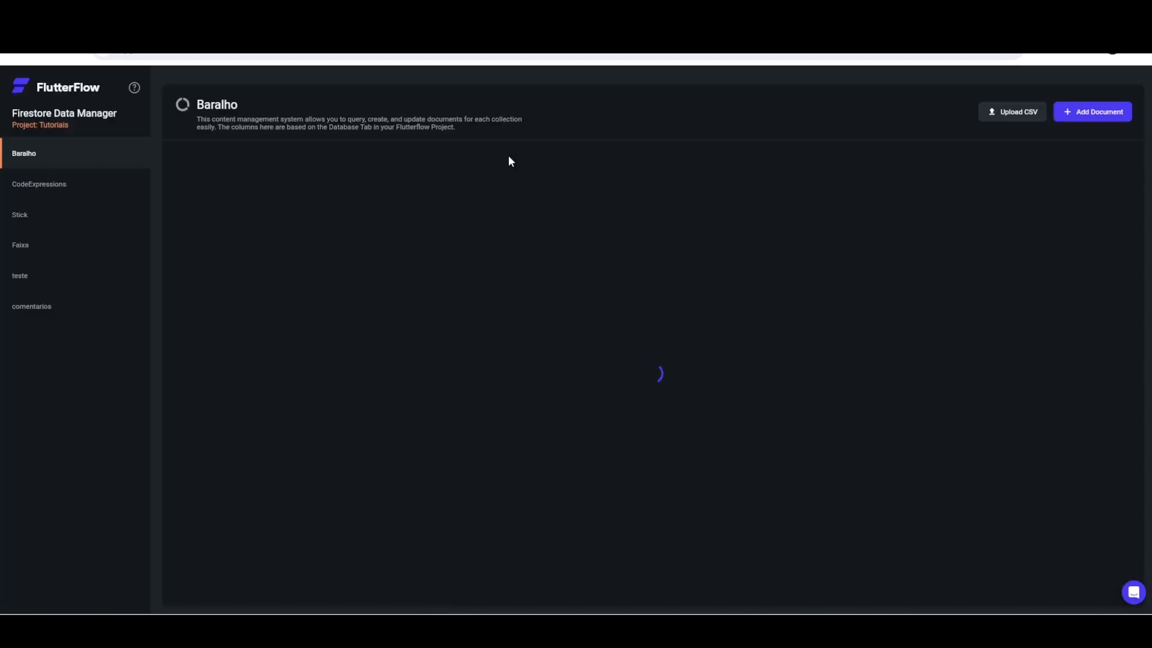
pyautogui.click(33, 309)
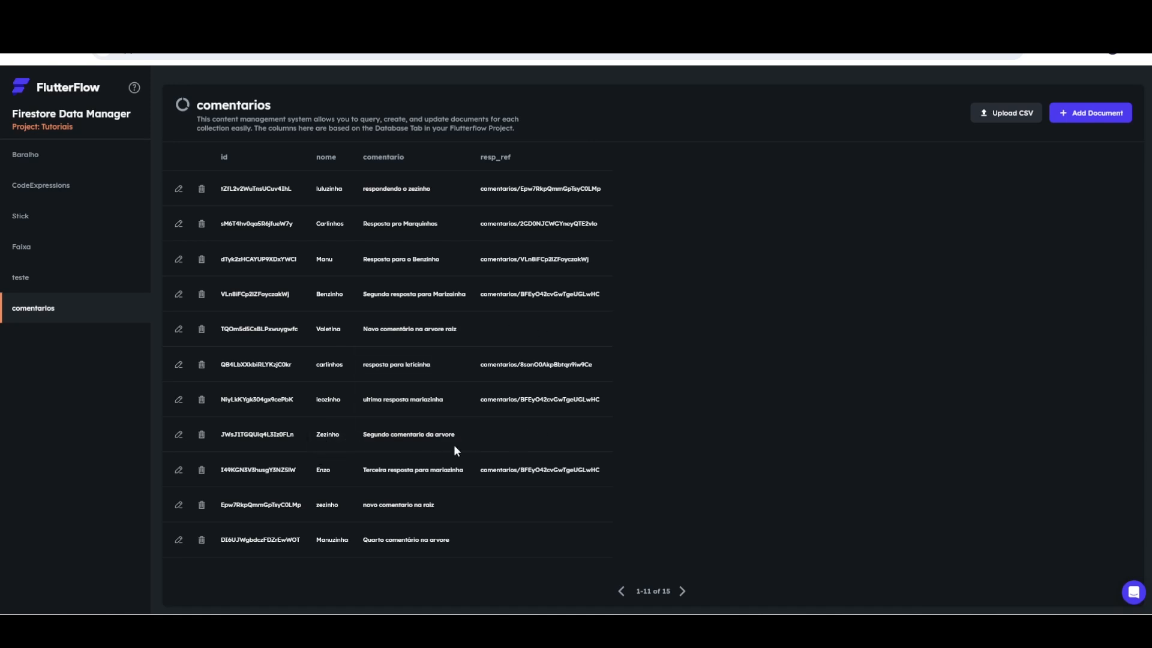
# - Page back and forth through the comentarios documents to compare their ids with the resp_ref values
pyautogui.click(683, 593)
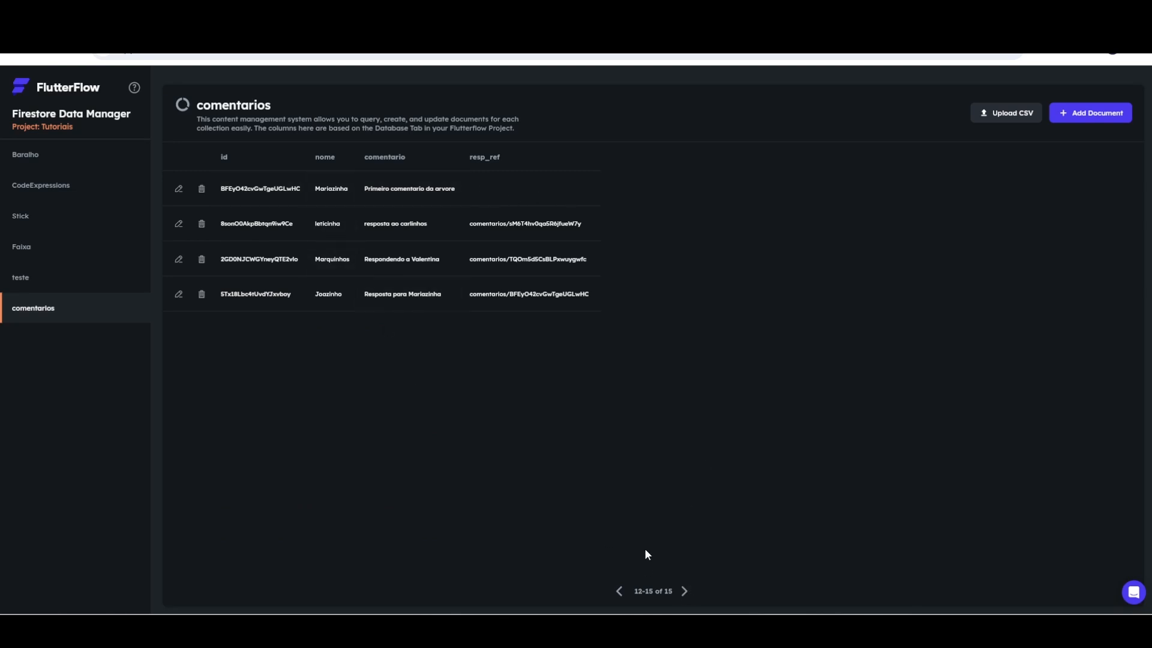
pyautogui.click(620, 593)
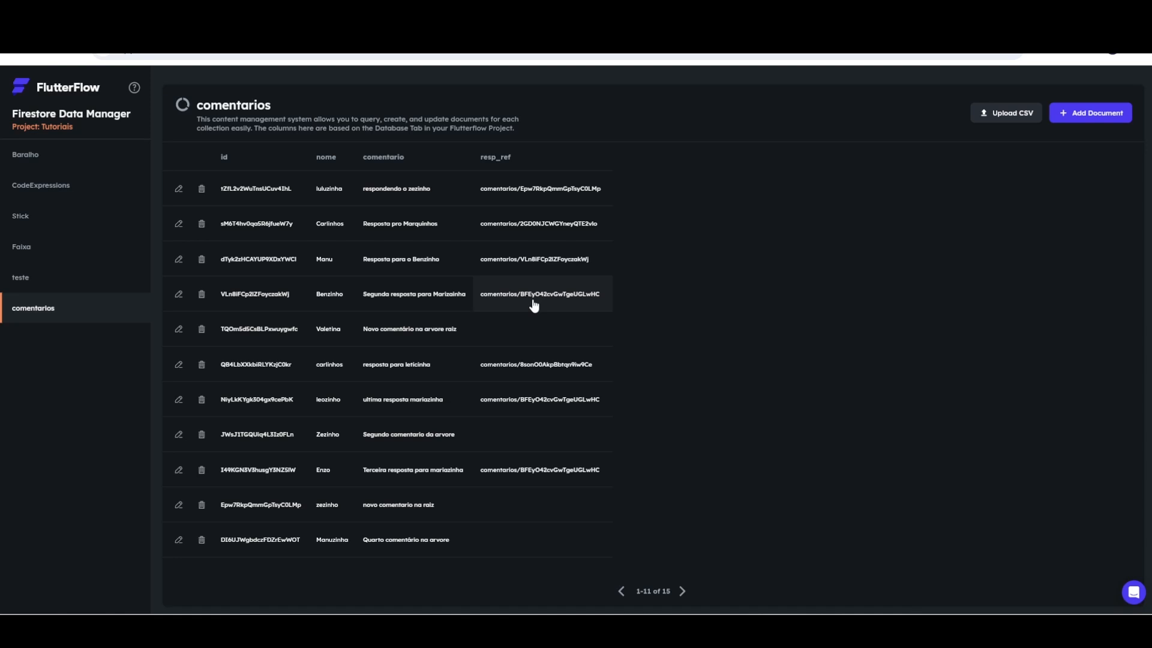
pyautogui.click(684, 595)
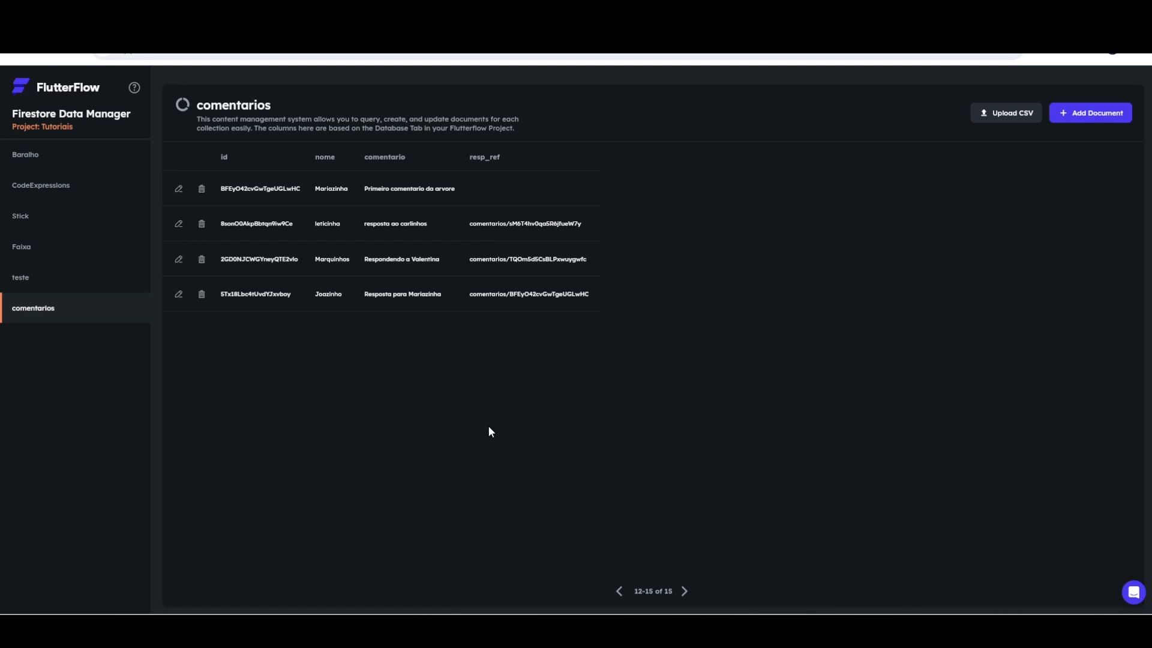
# - Return to the Comentarios component's widget tree and compare the nested Comentarios' docs parameter, the ListView's child variable and the inner Container's query
pyautogui.click(426, 546)
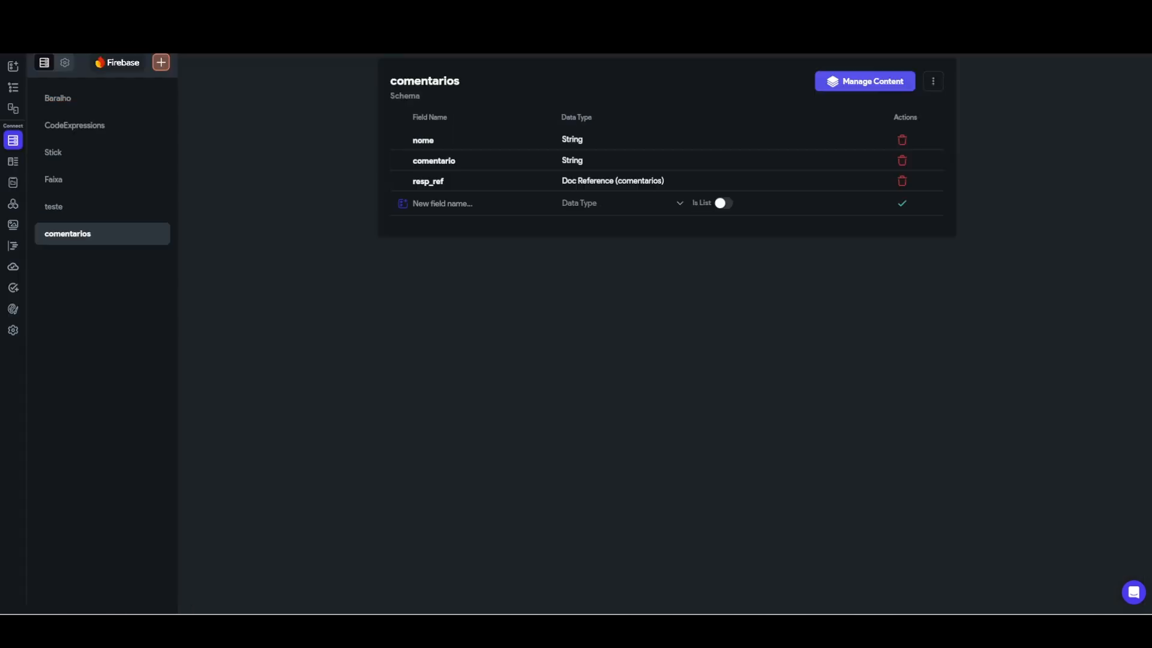
pyautogui.click(12, 89)
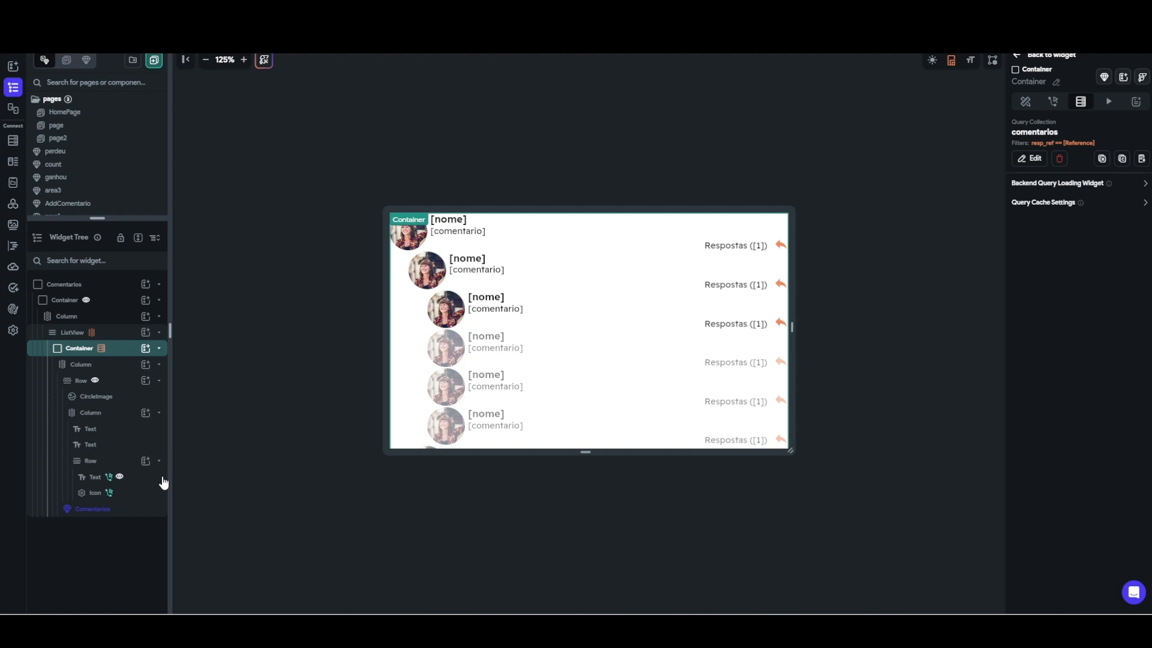
pyautogui.click(126, 510)
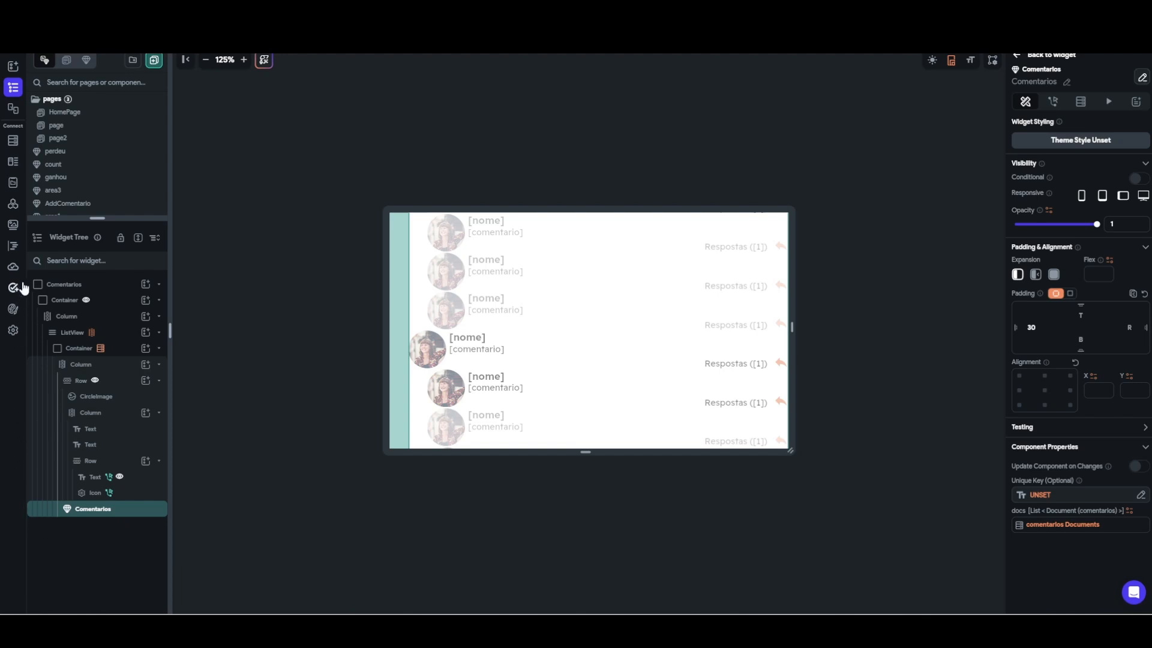
pyautogui.click(80, 338)
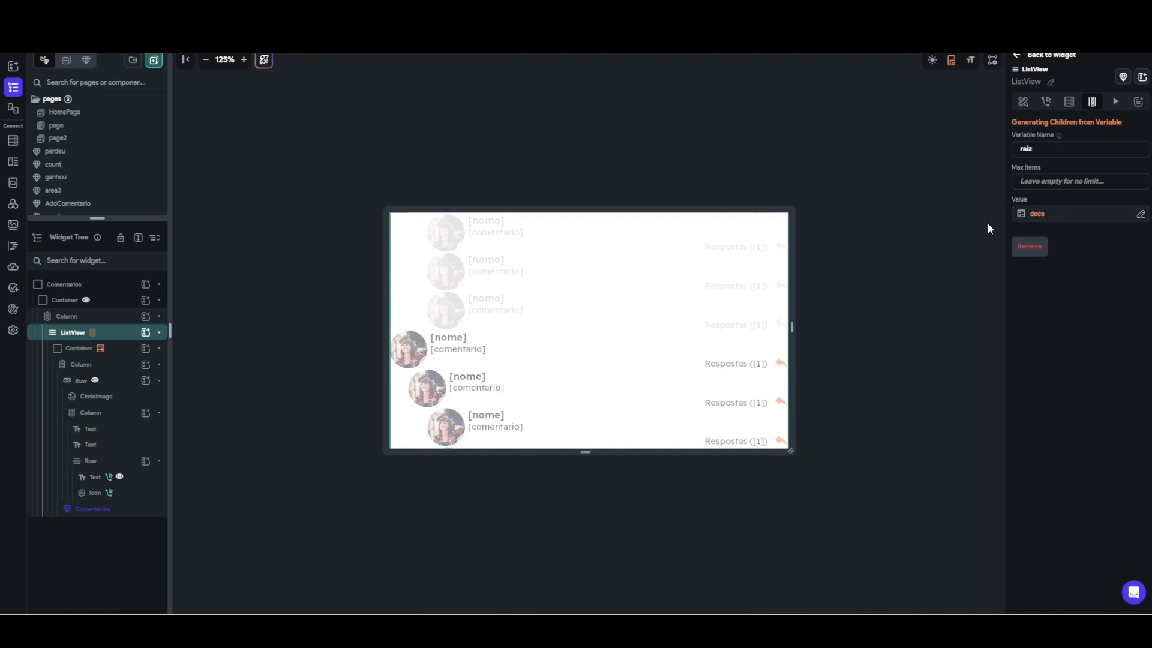
pyautogui.click(81, 359)
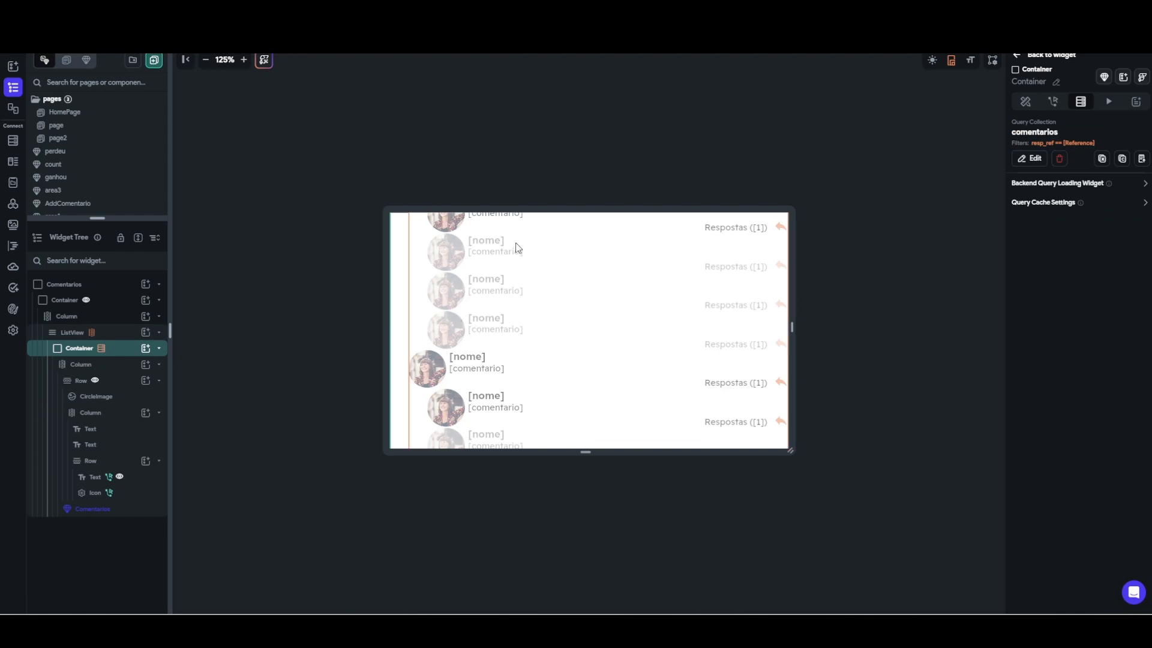
pyautogui.click(95, 514)
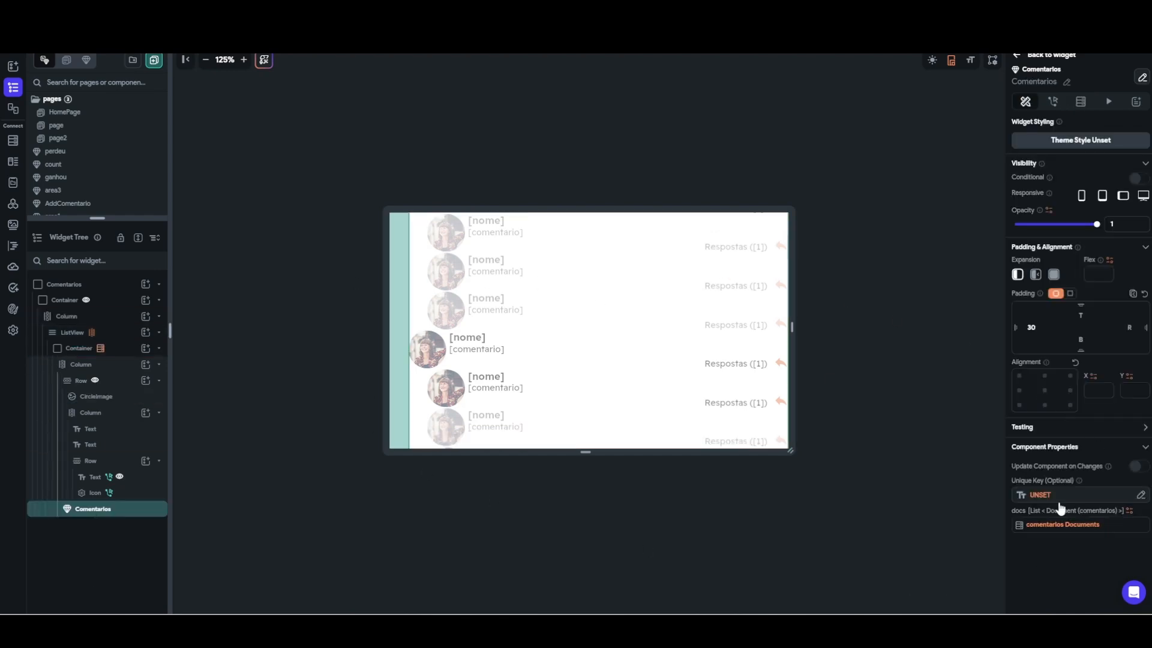
pyautogui.click(77, 337)
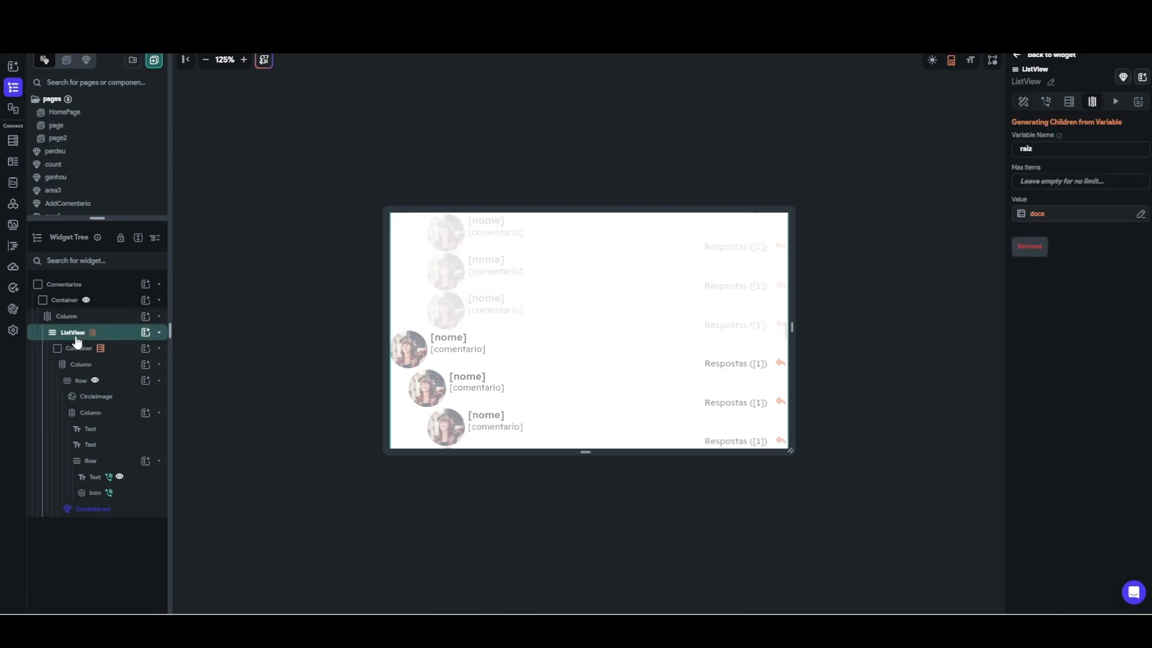
pyautogui.click(84, 355)
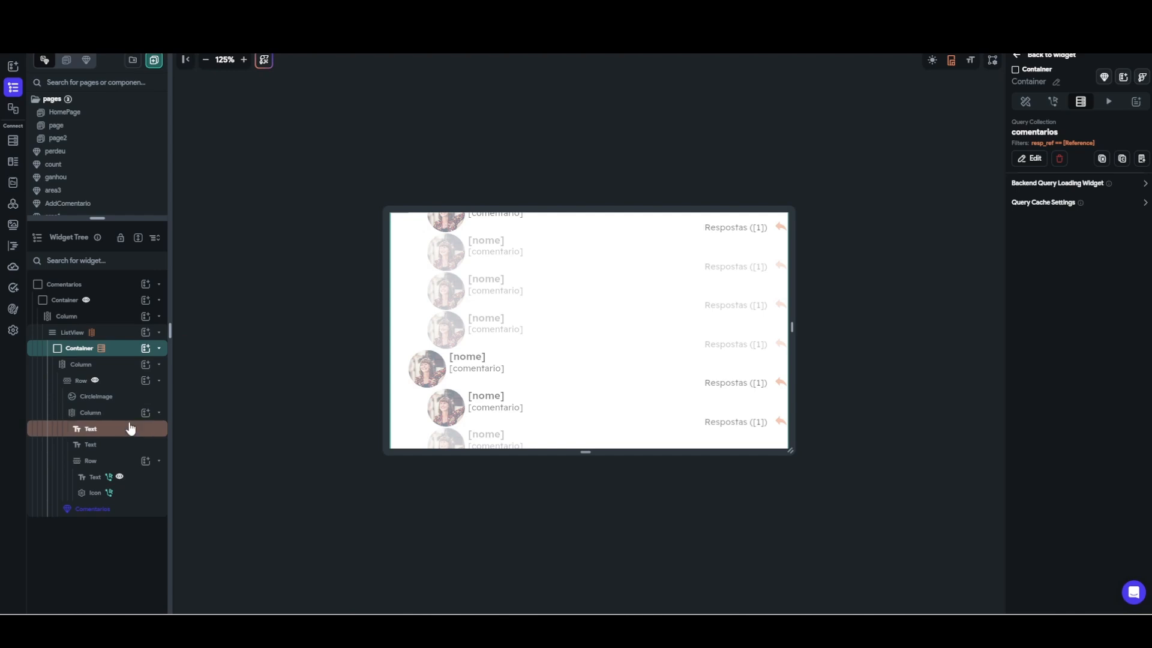
# - Examine the outermost Container's conditional visibility and the variable source behind it, cancelling without changes
pyautogui.click(120, 300)
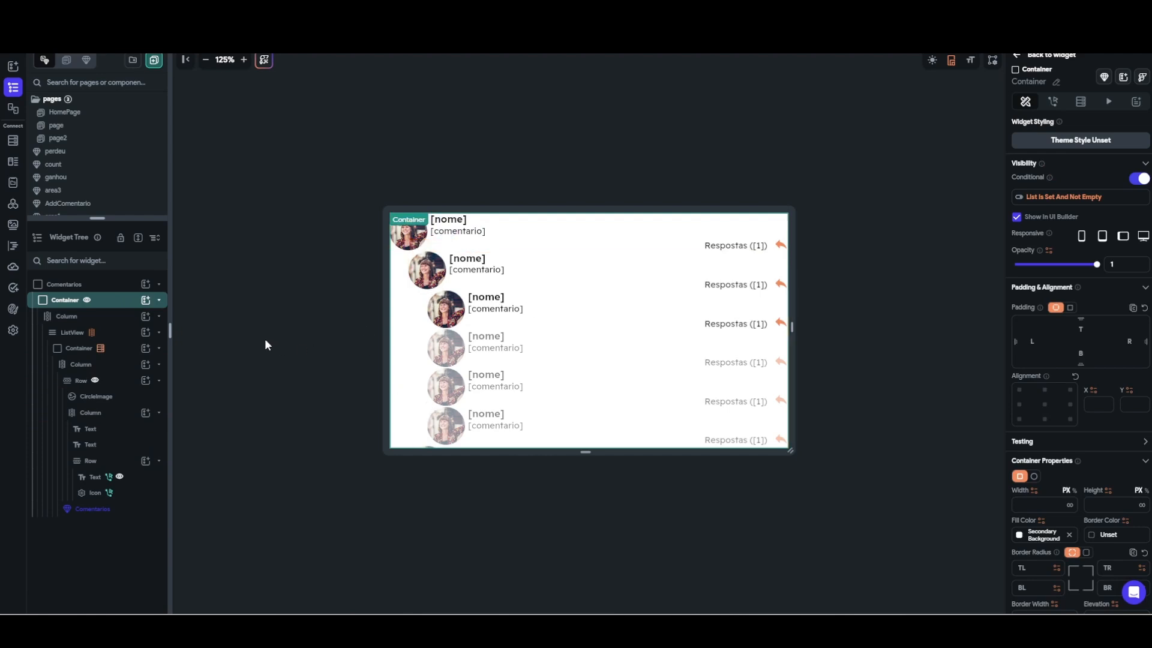
pyautogui.click(1079, 198)
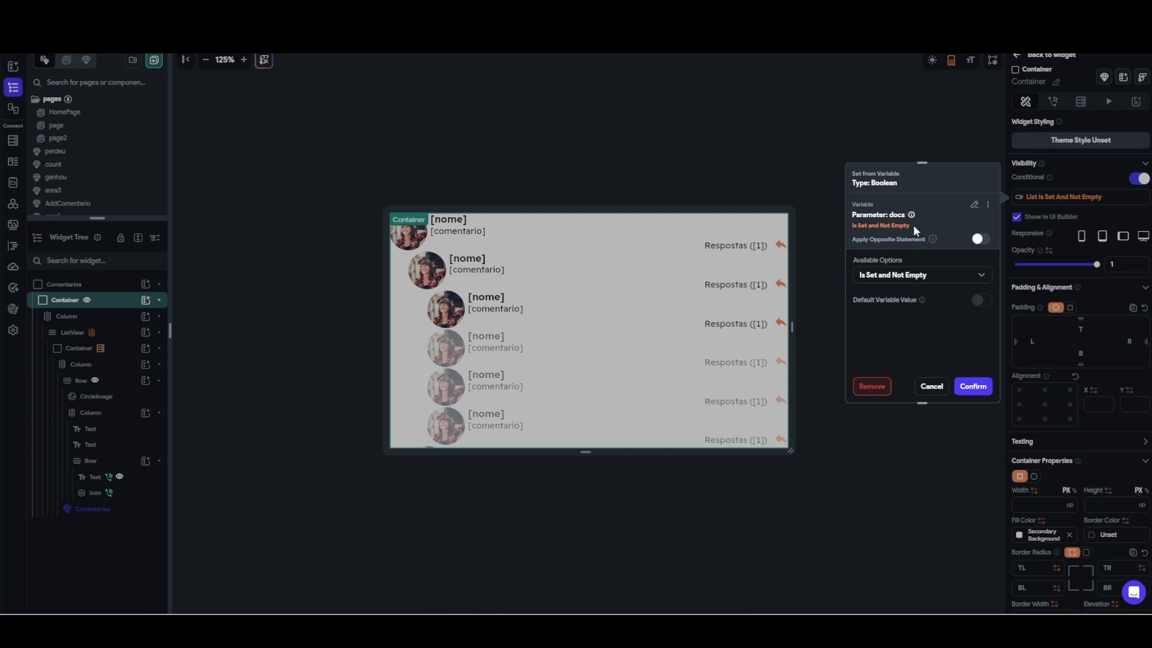
pyautogui.moveTo(912, 215)
pyautogui.click(975, 206)
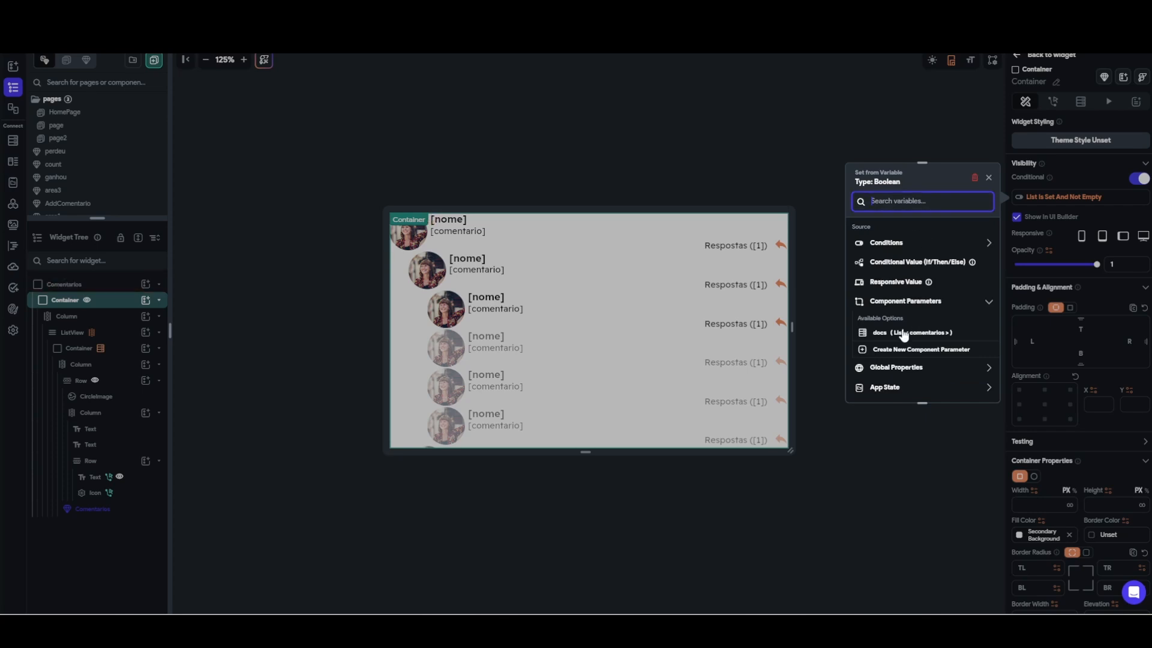
pyautogui.click(990, 179)
pyautogui.click(932, 390)
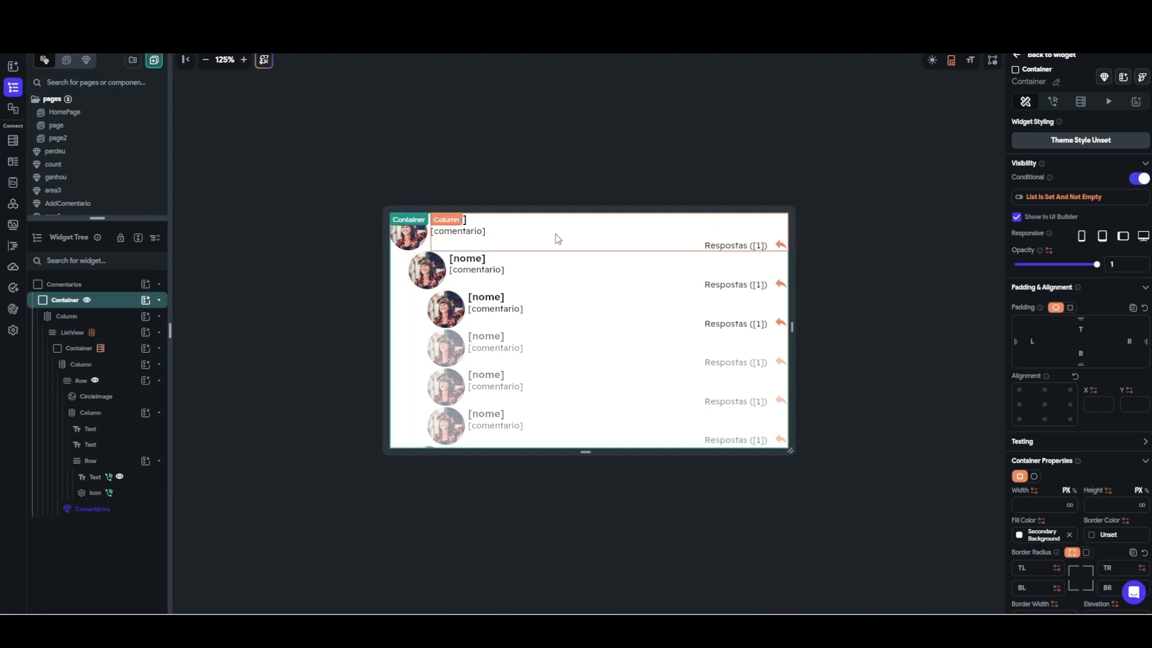
# - Inspect the first Respostas text's Combine Text value and the variable settings behind its Num List Items part
pyautogui.click(732, 245)
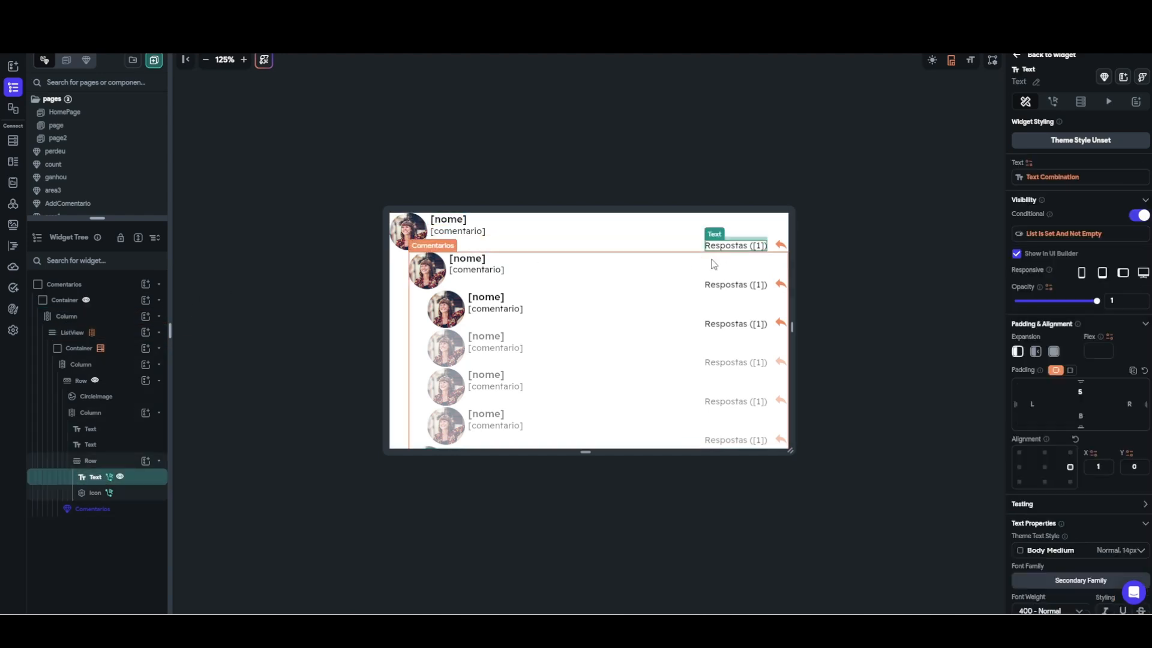
pyautogui.click(1055, 178)
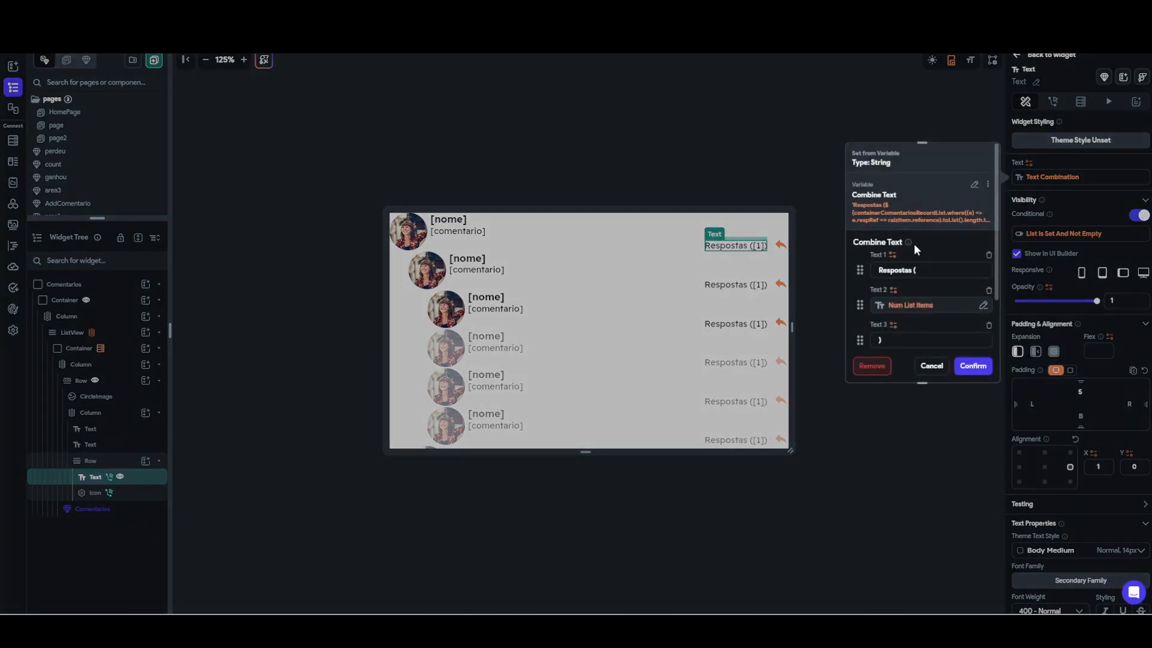
pyautogui.scroll(-3, 913, 244)
pyautogui.scroll(3, 913, 248)
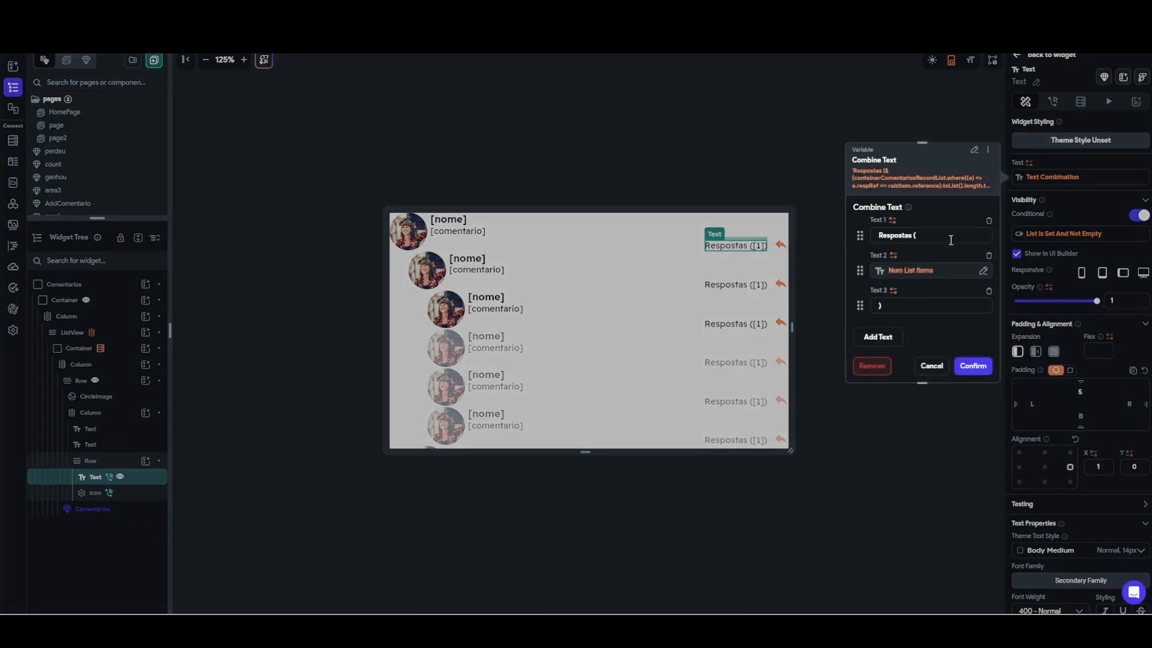
pyautogui.click(917, 271)
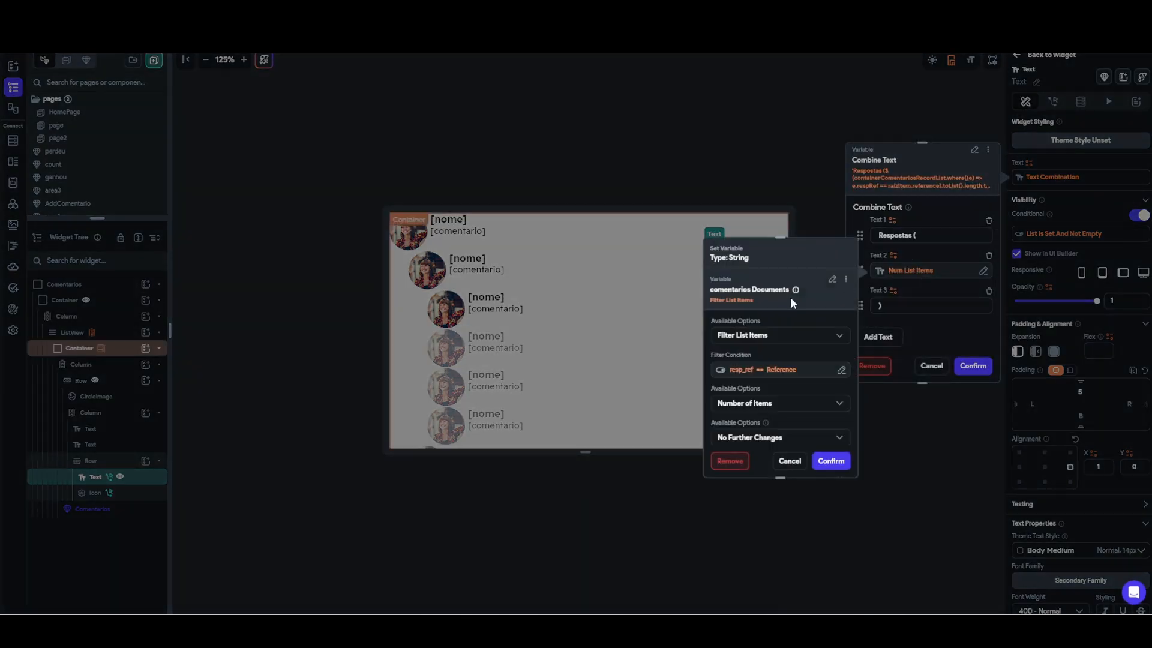
pyautogui.scroll(-3, 766, 315)
pyautogui.scroll(3, 765, 287)
# - Look through the variable sources for the Num List Items part and reselect comentarios Documents
pyautogui.click(832, 279)
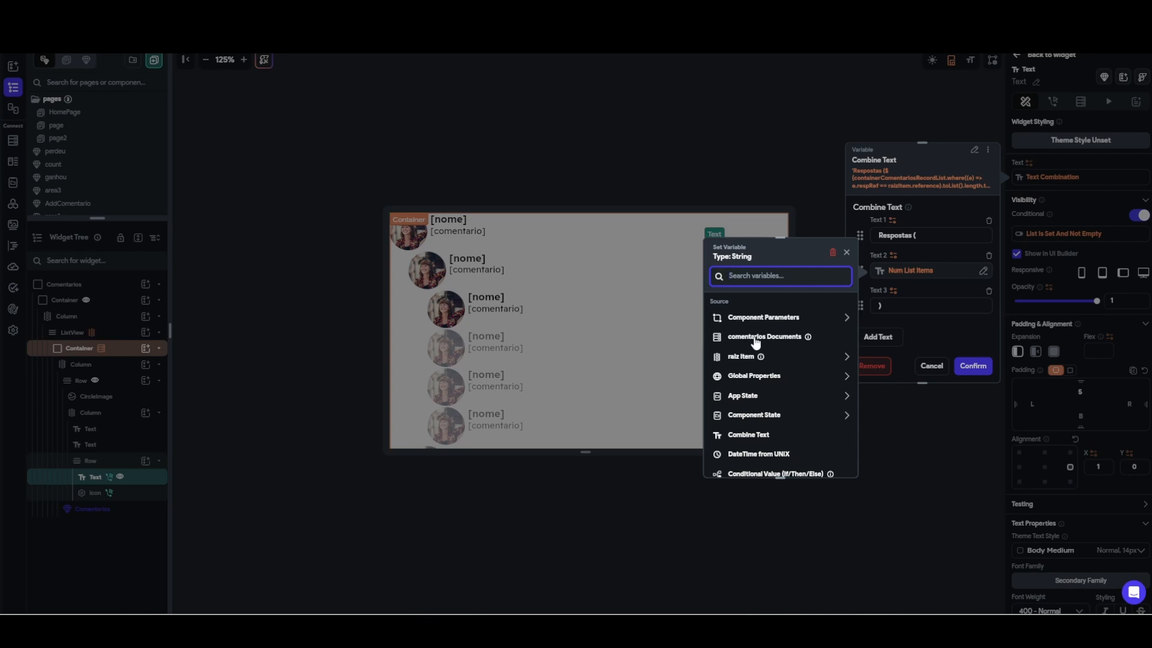
pyautogui.click(780, 337)
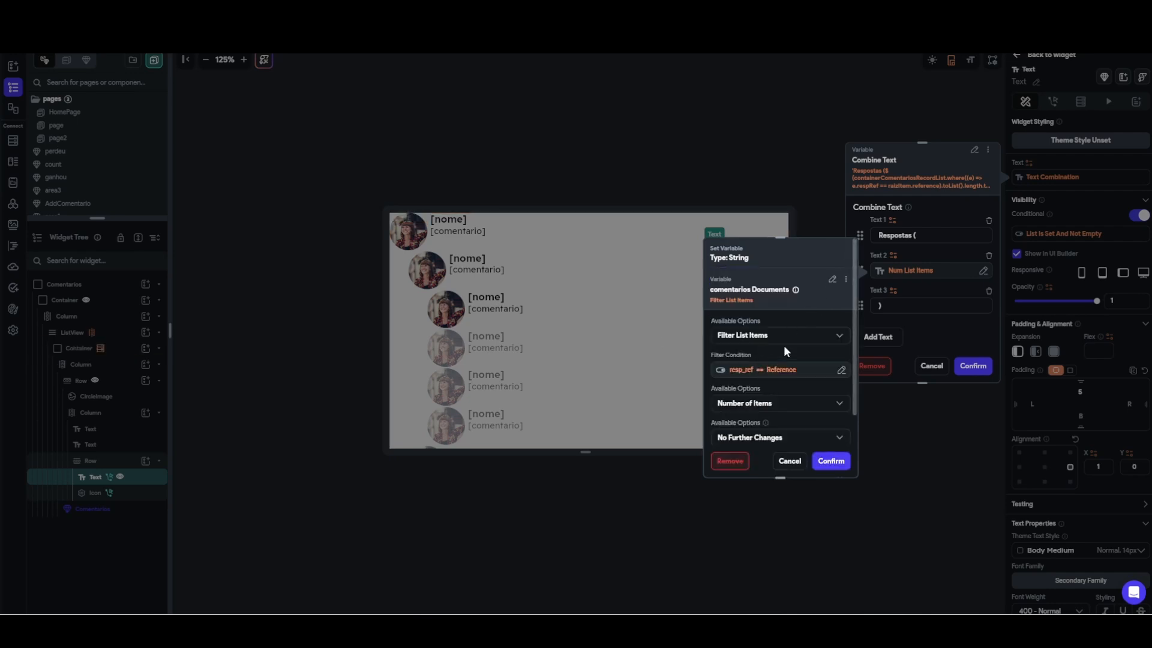
pyautogui.scroll(-2, 784, 350)
# - Examine both values of the reply count's resp_ref filter condition and the source of its Reference, then close the Respostas text's variable settings
pyautogui.click(736, 286)
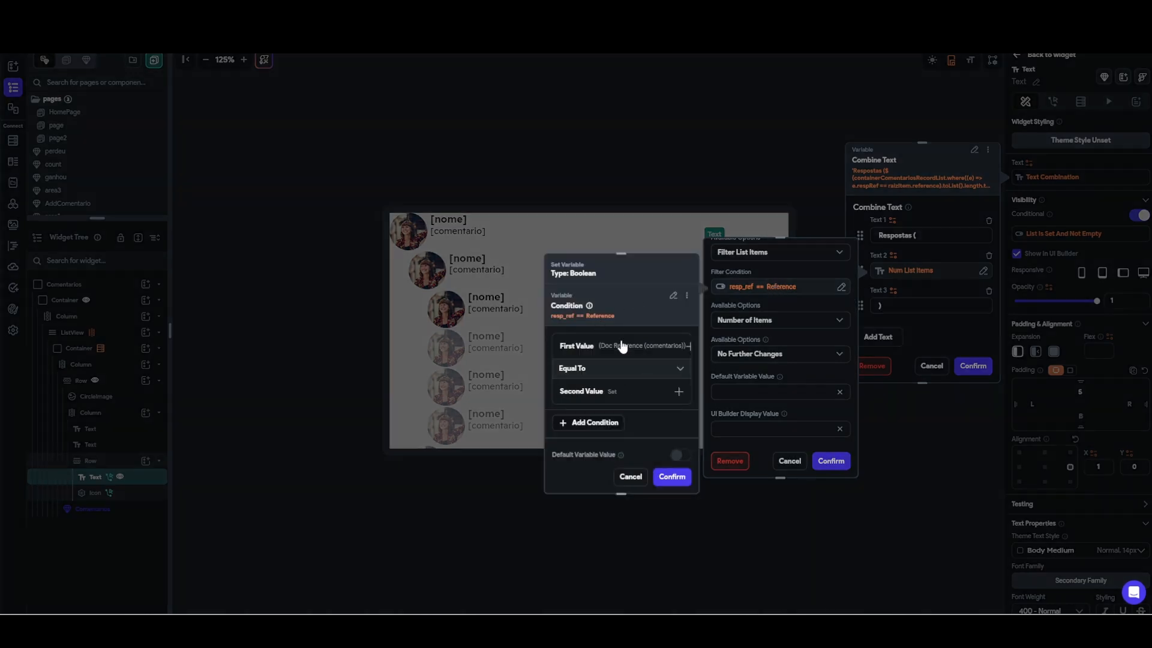
pyautogui.click(599, 343)
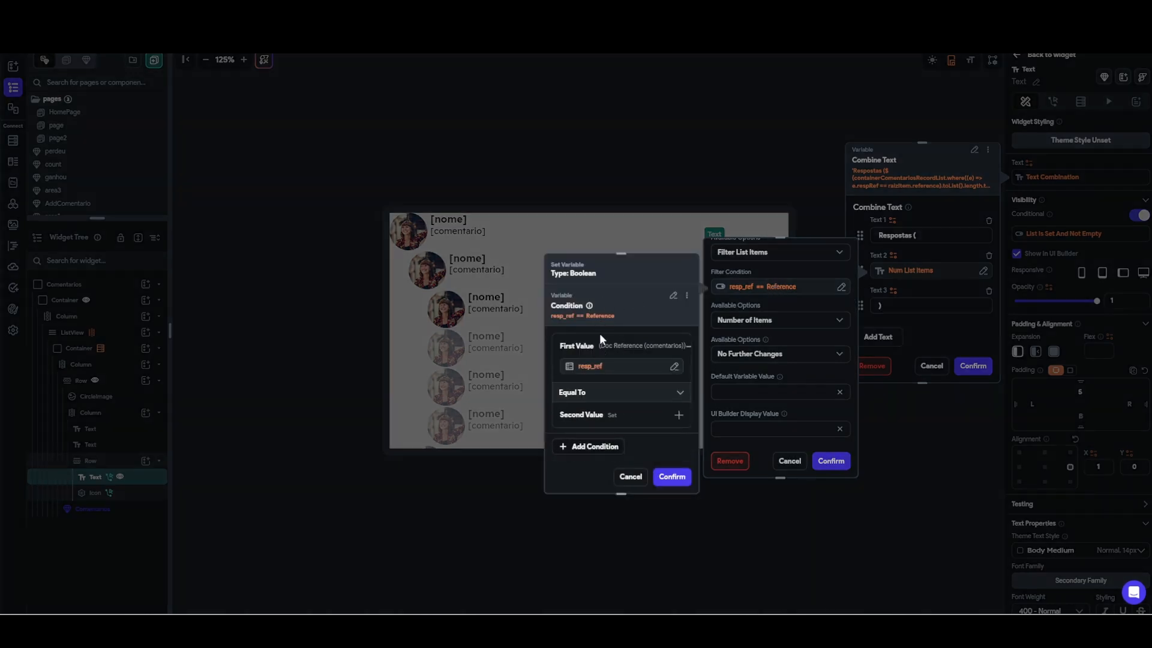
pyautogui.scroll(-1, 600, 337)
pyautogui.click(601, 383)
pyautogui.scroll(-1, 622, 341)
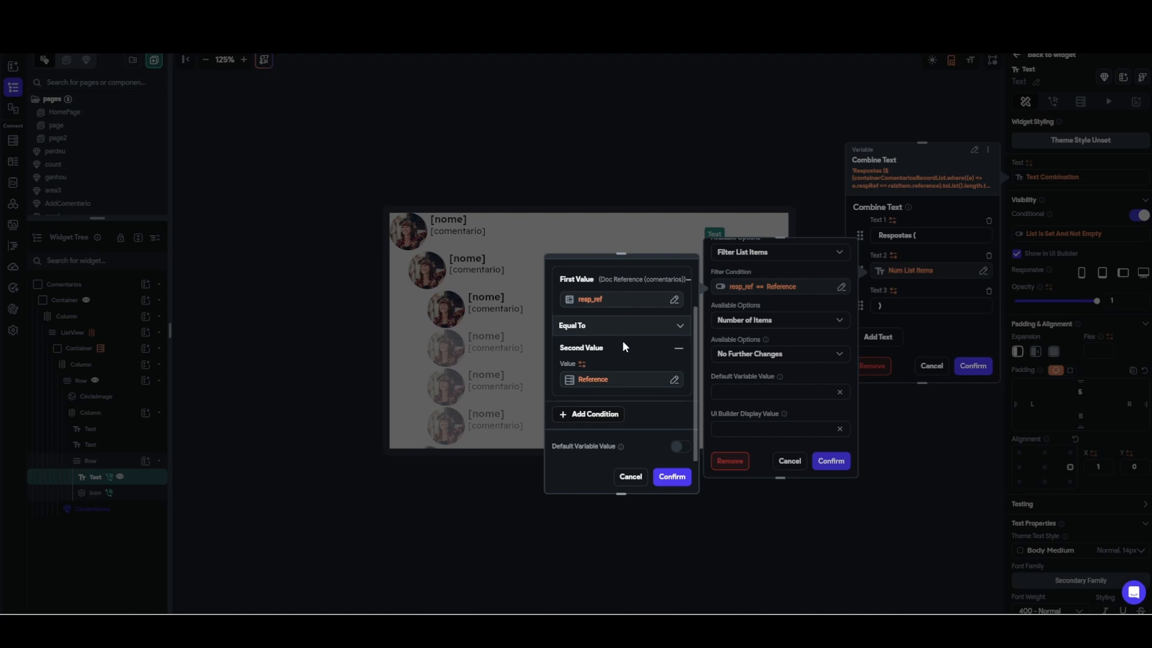
pyautogui.scroll(2, 622, 340)
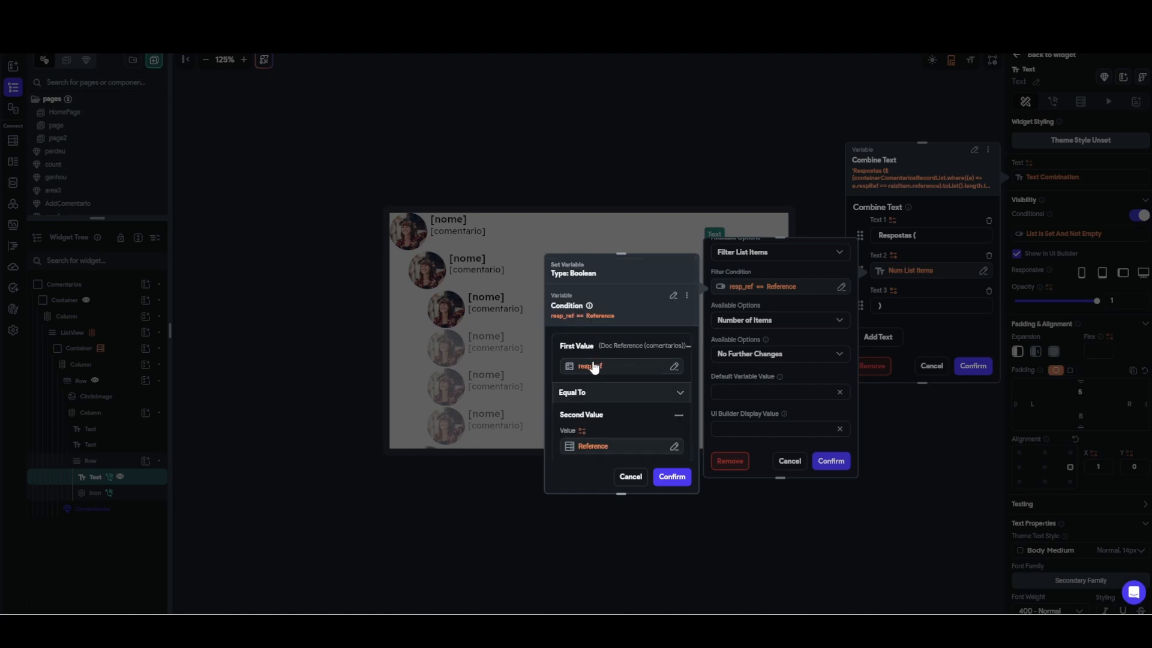
pyautogui.click(592, 449)
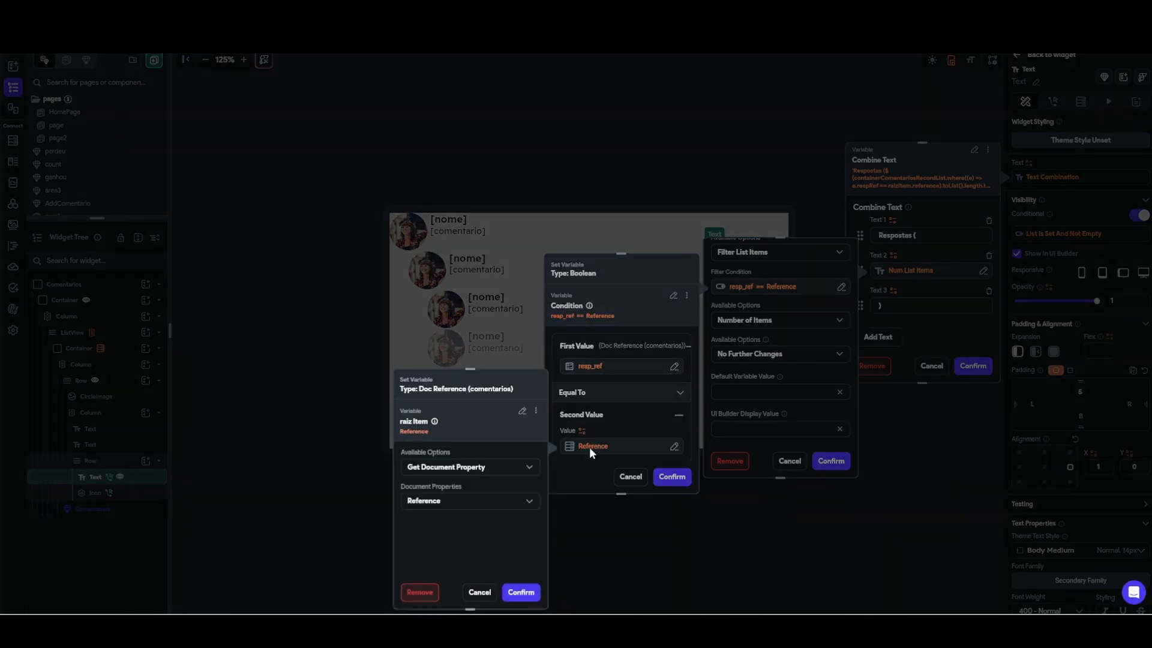
pyautogui.click(479, 593)
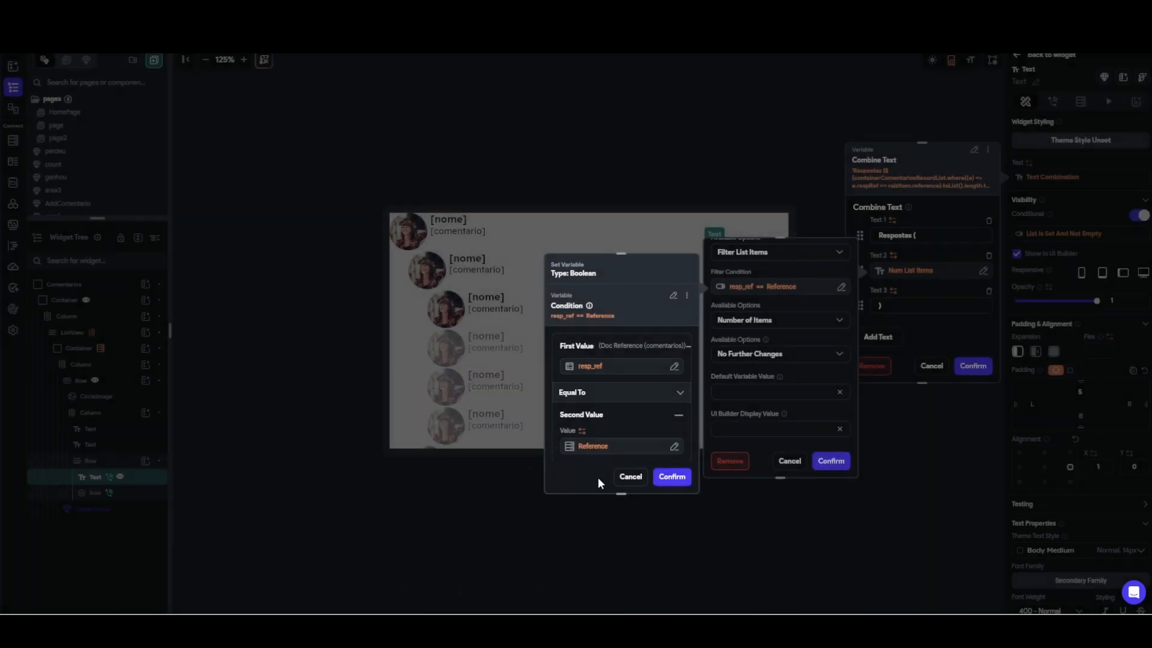
pyautogui.click(628, 477)
pyautogui.click(832, 461)
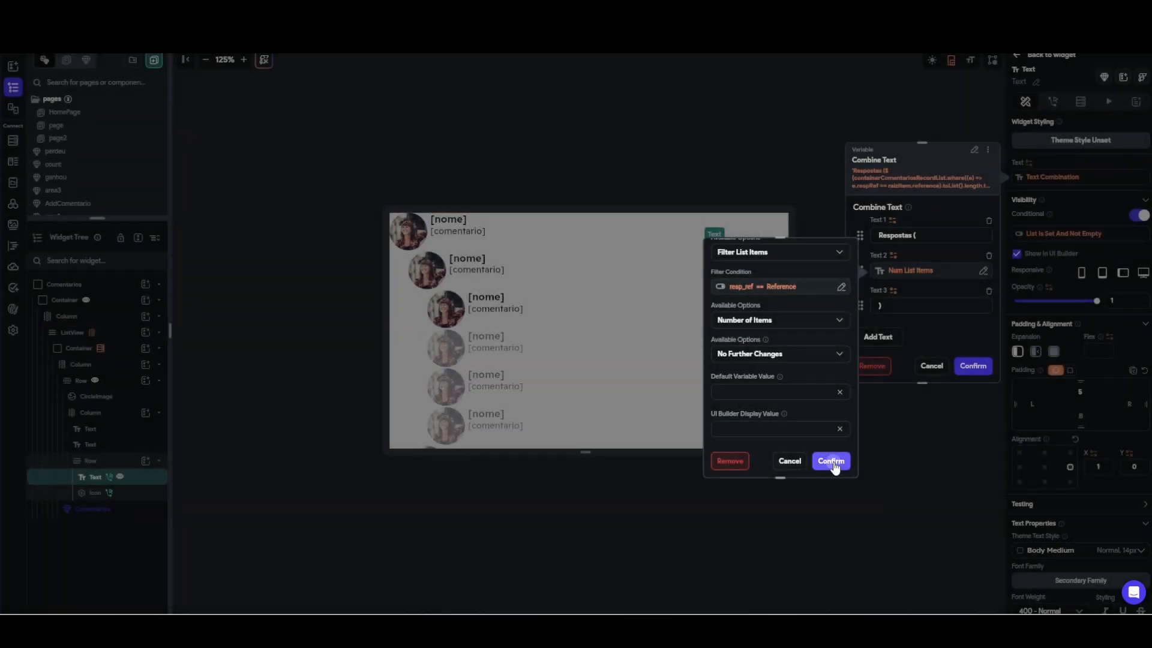
pyautogui.click(973, 365)
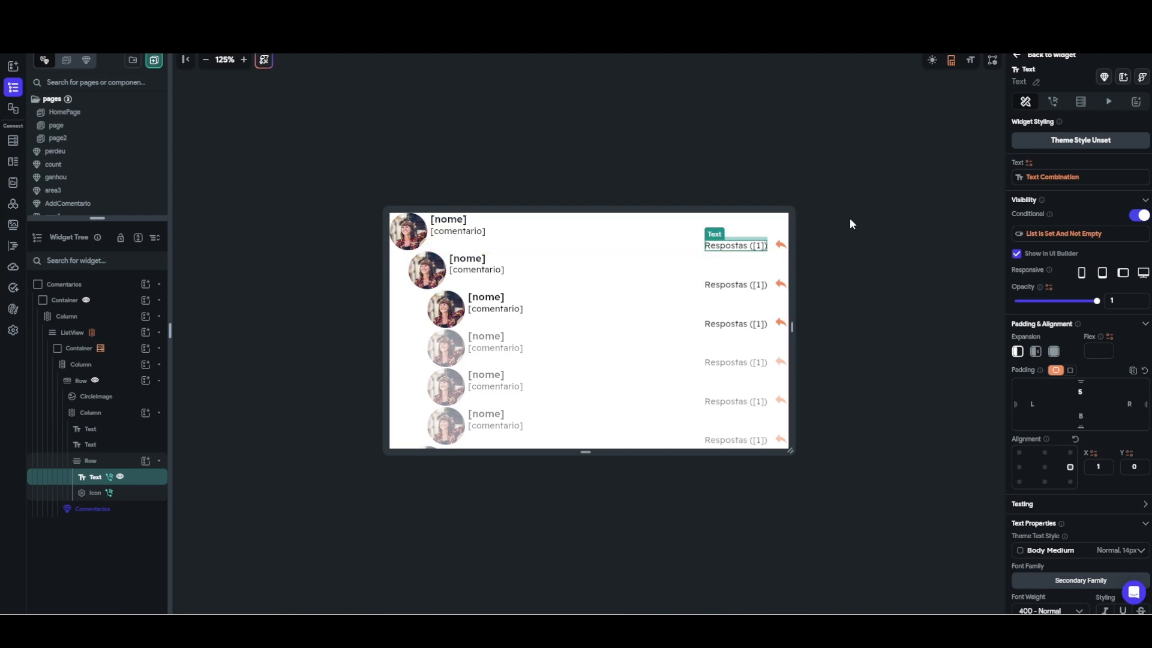
# - Inspect the On Tap action flow of the first comment's reply icon in the Comentarios component
pyautogui.click(781, 245)
pyautogui.click(1054, 101)
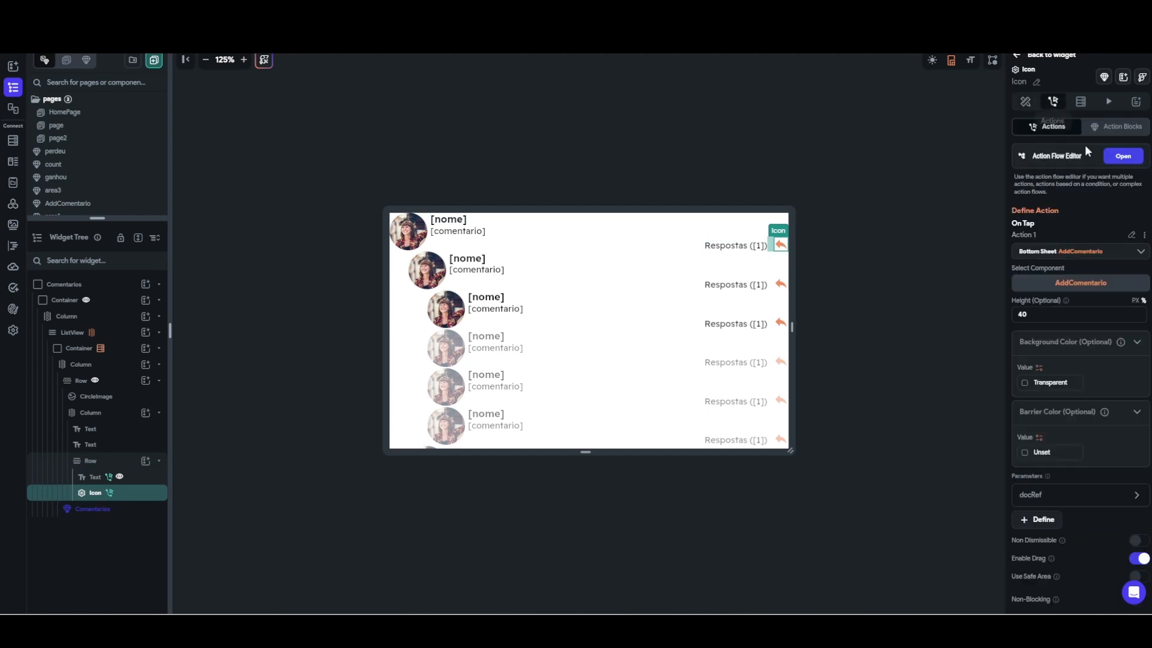
pyautogui.click(1114, 165)
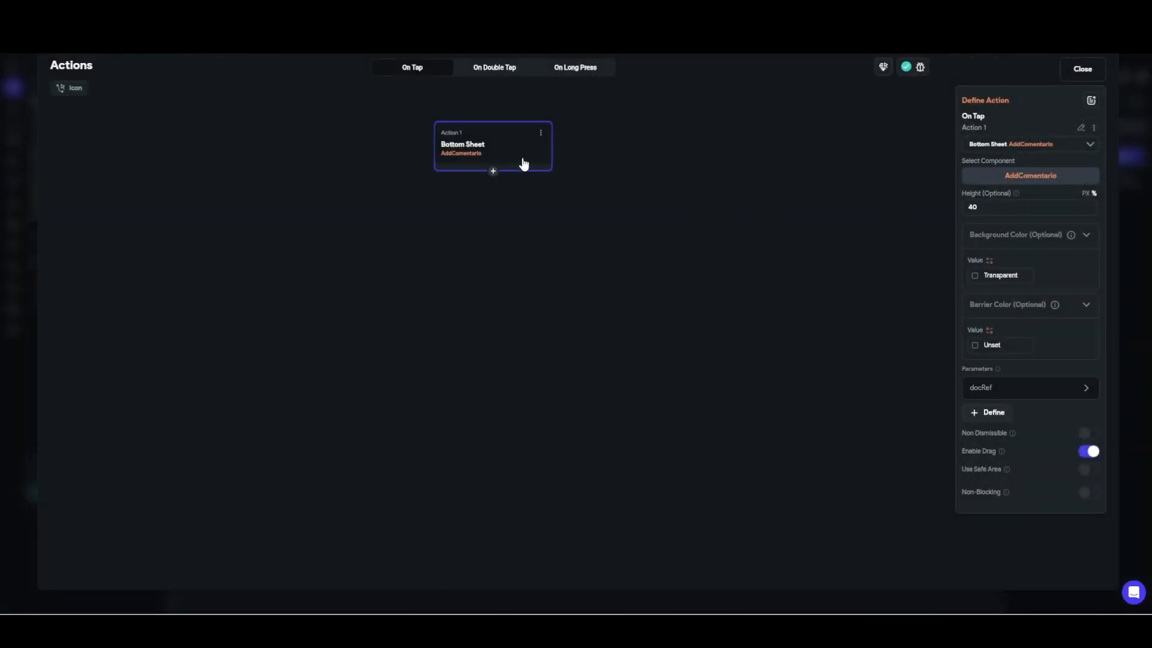
pyautogui.click(1083, 68)
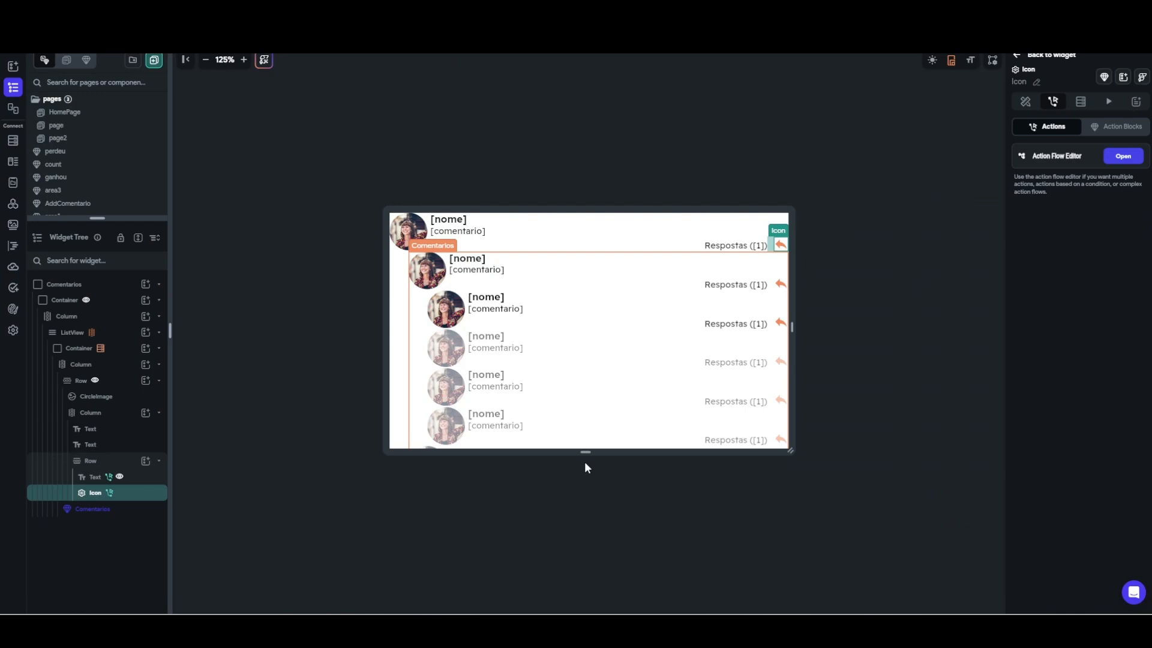
pyautogui.click(1118, 156)
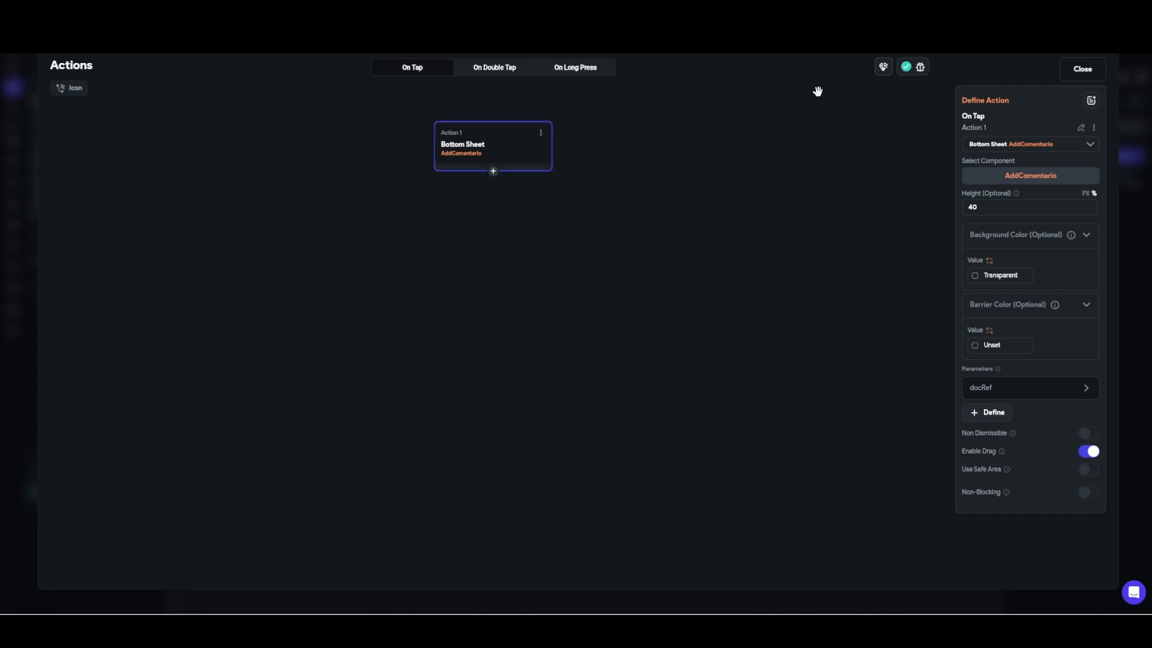
pyautogui.click(1084, 71)
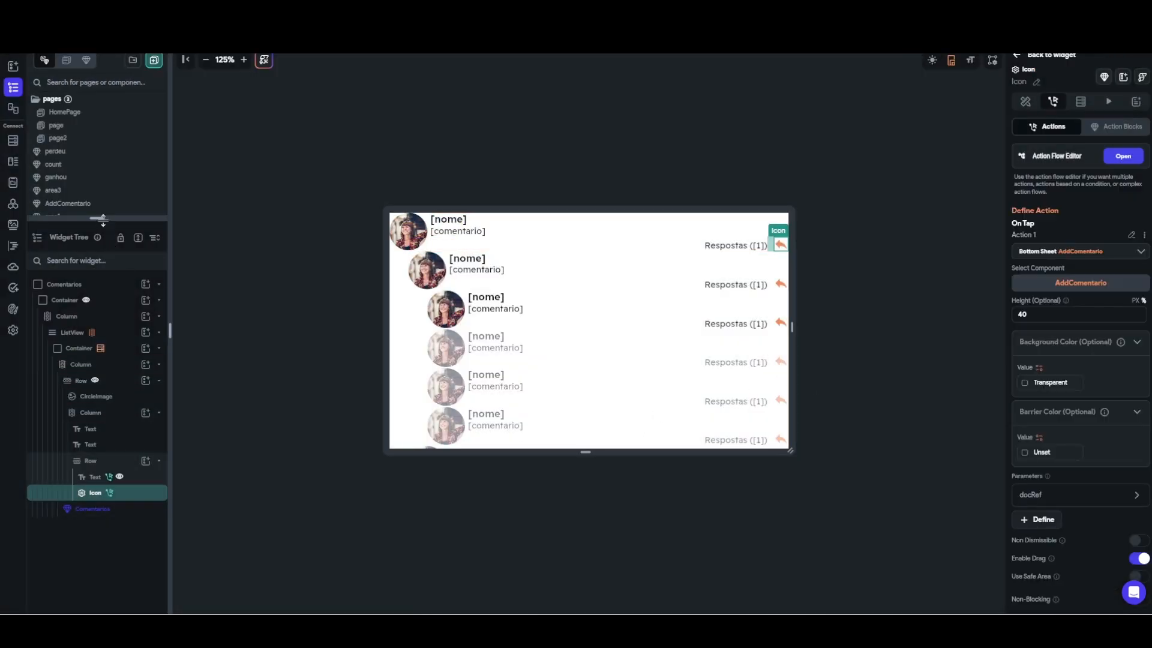
# - Open the widget1 page and examine its first reply icon's On Tap flow, including the Refresh Database Request action's settings
pyautogui.moveTo(103, 222); pyautogui.dragTo(107, 452)
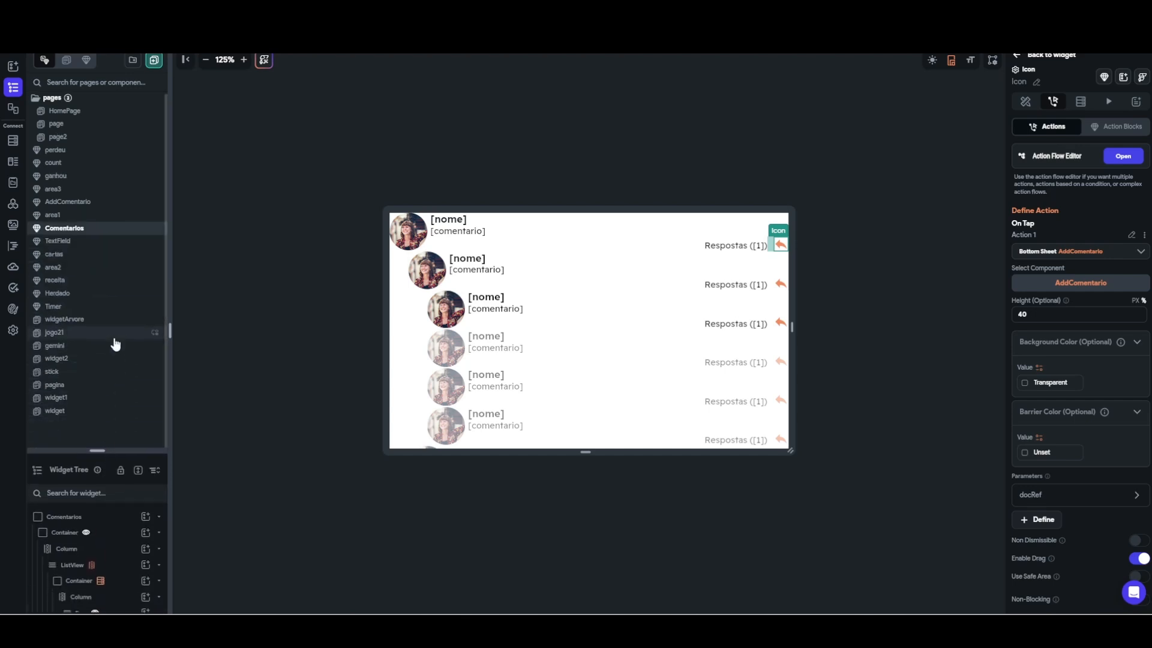
pyautogui.click(72, 412)
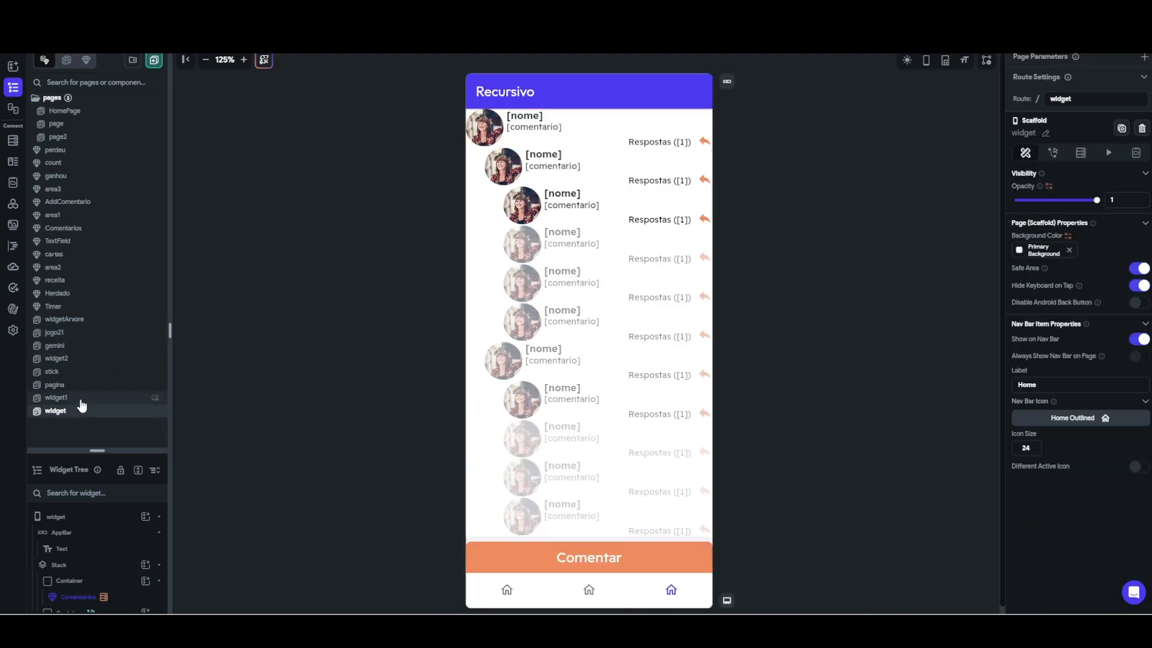
pyautogui.click(82, 400)
pyautogui.click(698, 112)
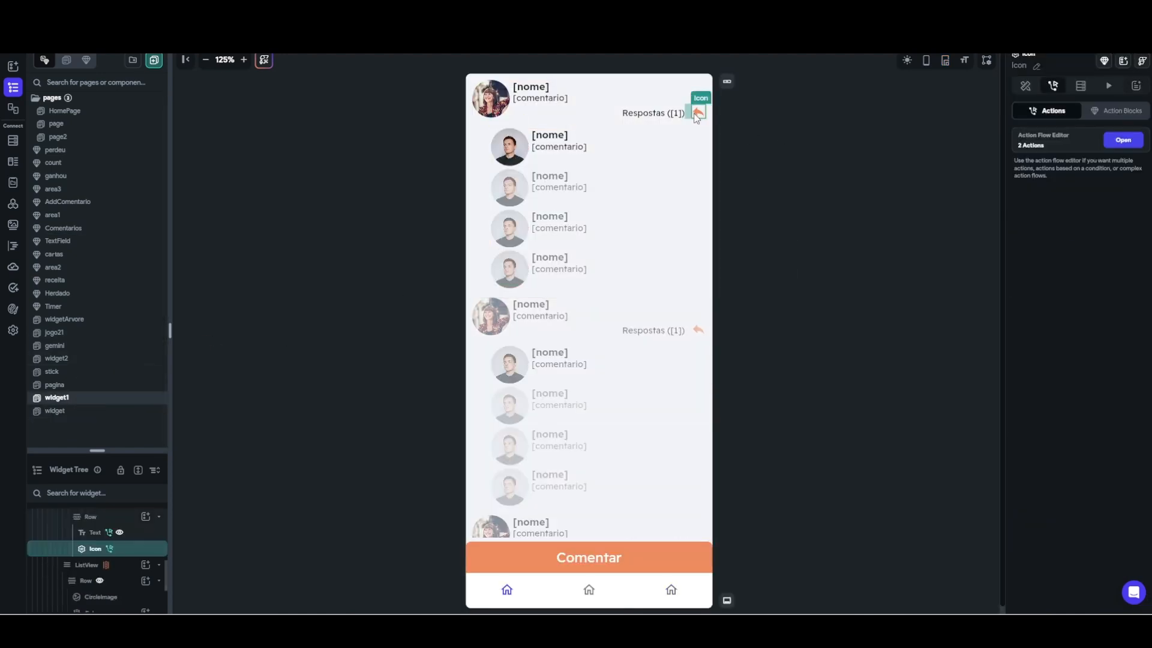
pyautogui.click(1115, 144)
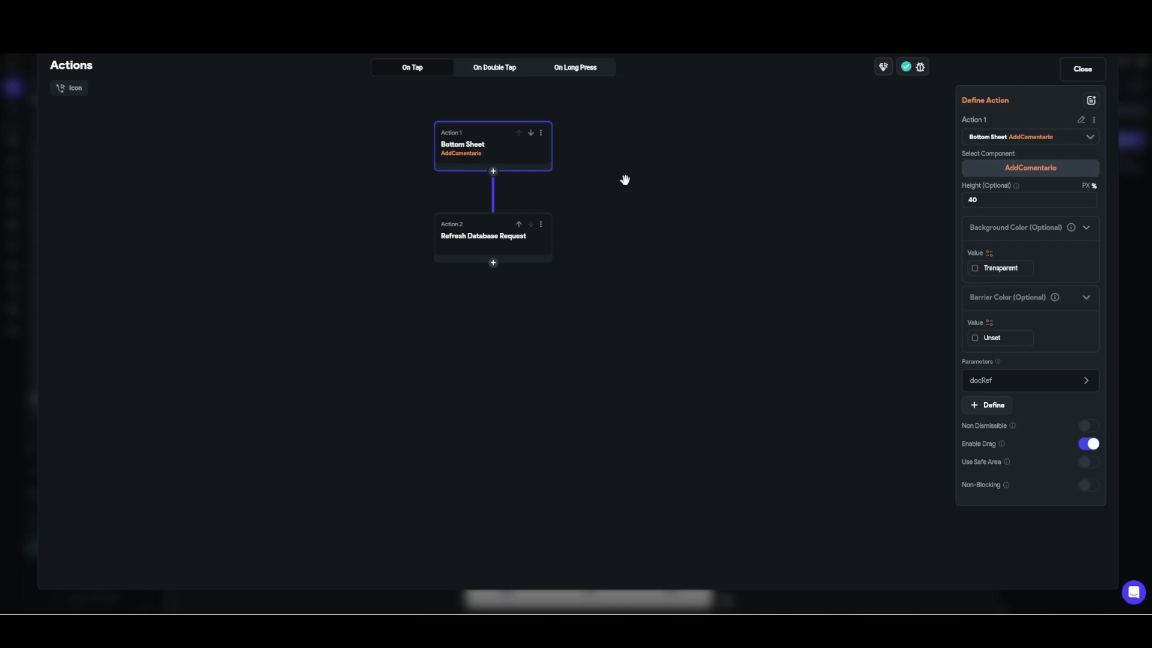
pyautogui.click(482, 258)
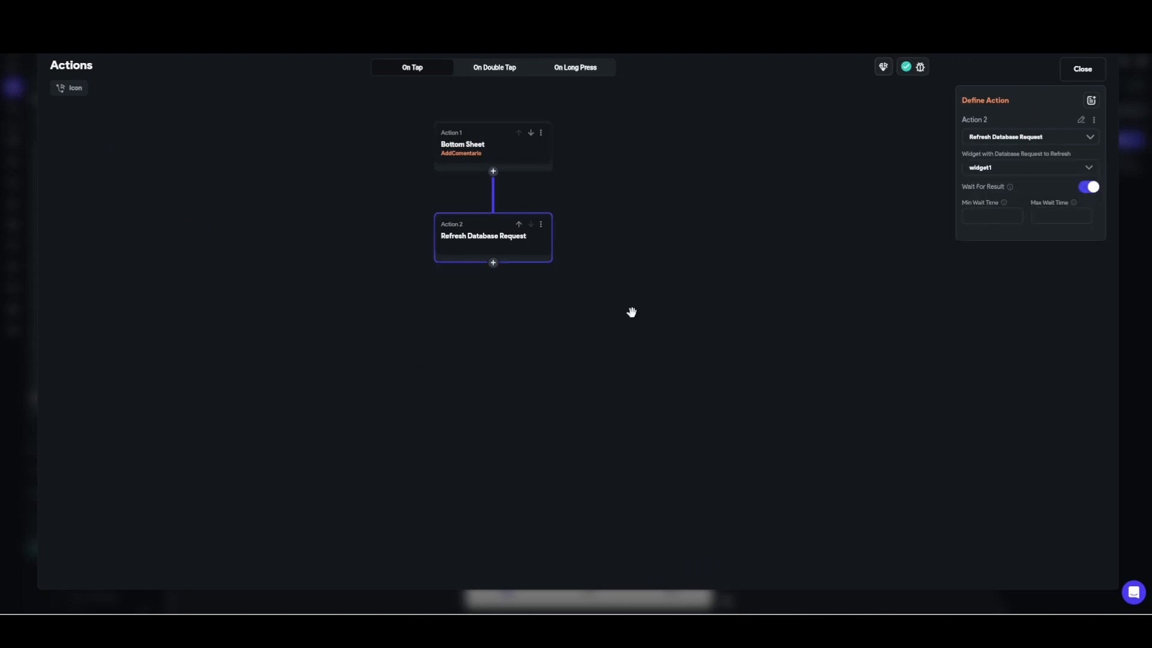
pyautogui.click(1083, 69)
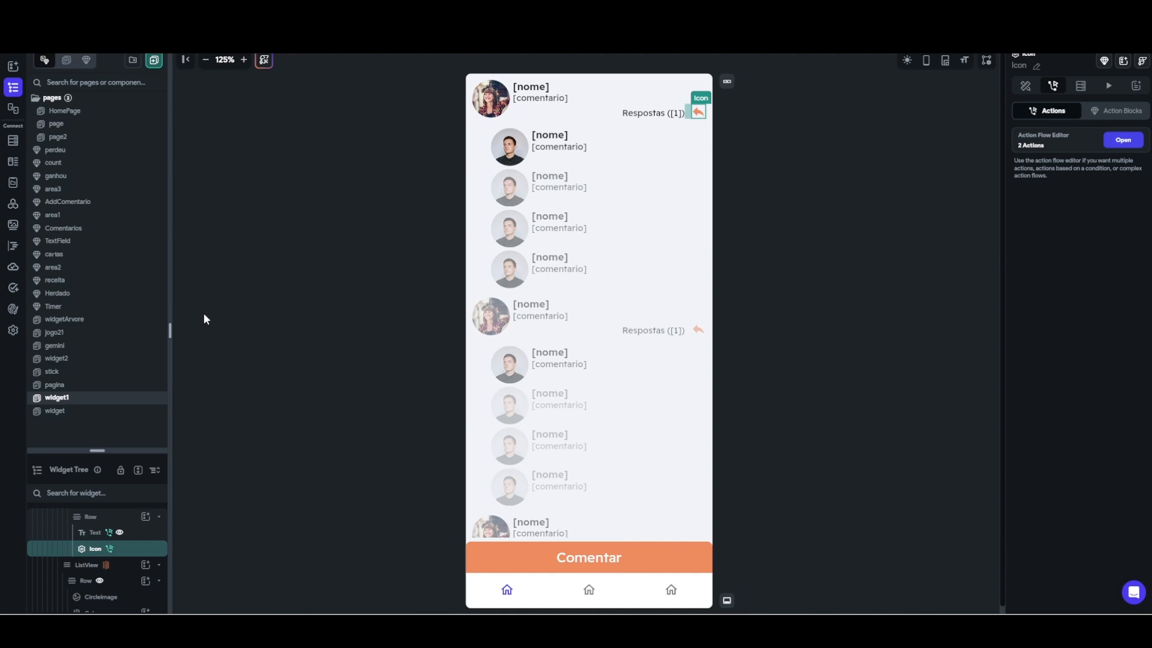
# - Return to the Comentarios component and compare its first reply icon's action flow with widget1's
pyautogui.click(89, 233)
pyautogui.click(780, 246)
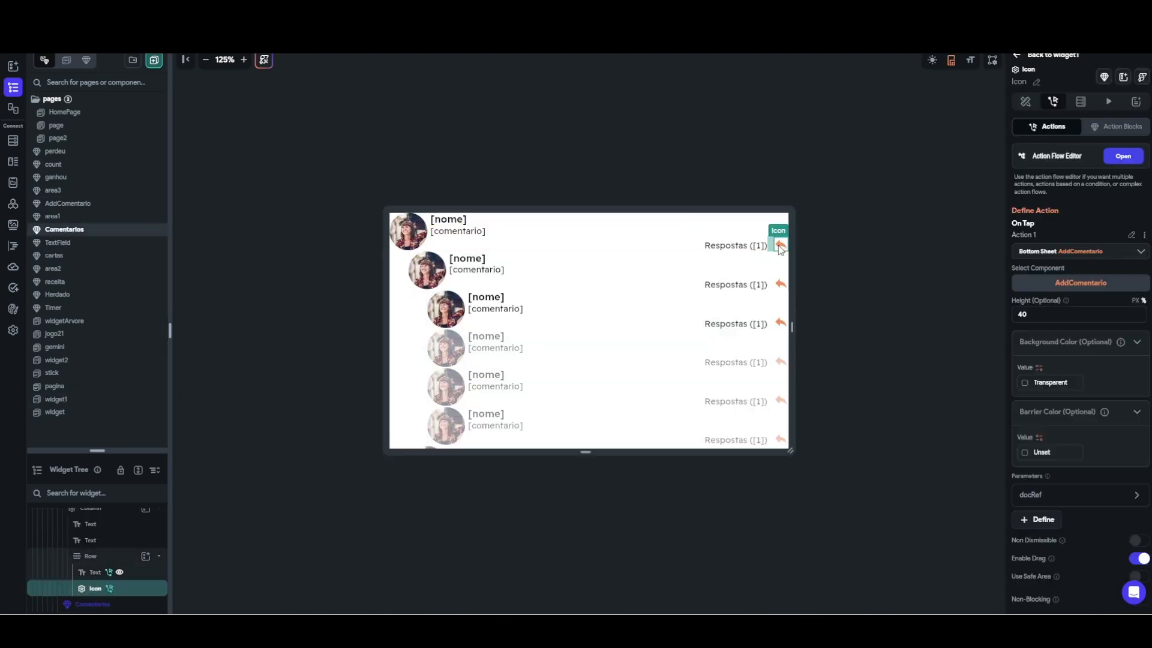
pyautogui.click(1124, 156)
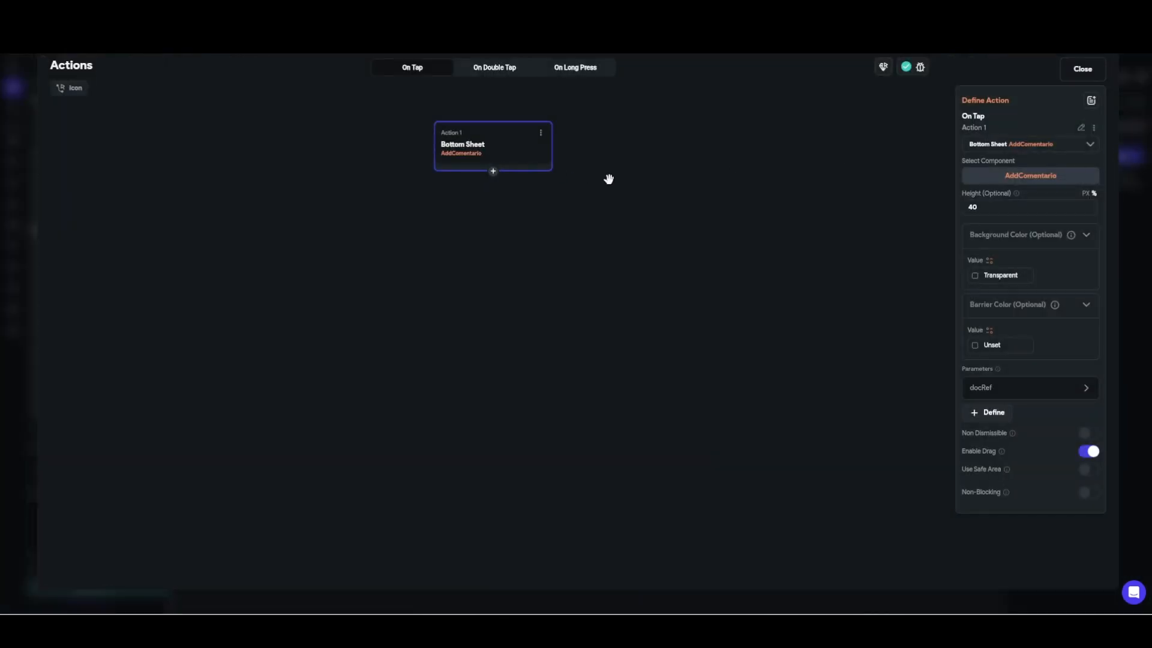
pyautogui.click(1091, 71)
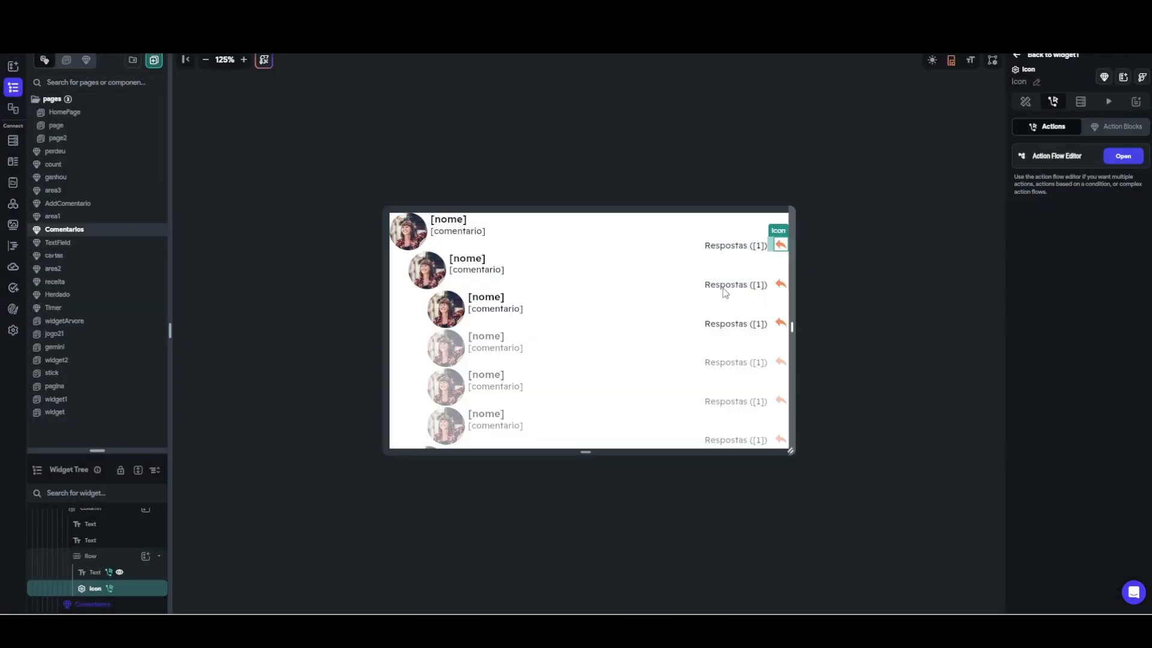
# - Review the first Respostas text's On Tap action flow and the Comentarios component's docs parameter definition
pyautogui.click(746, 248)
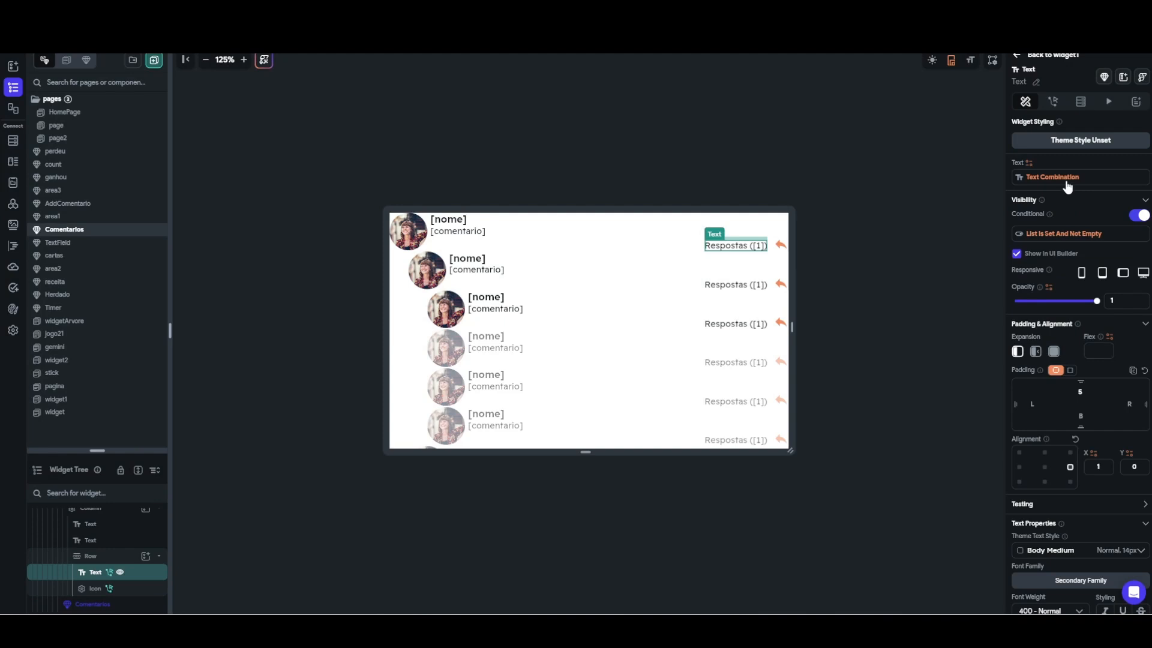
pyautogui.click(1057, 106)
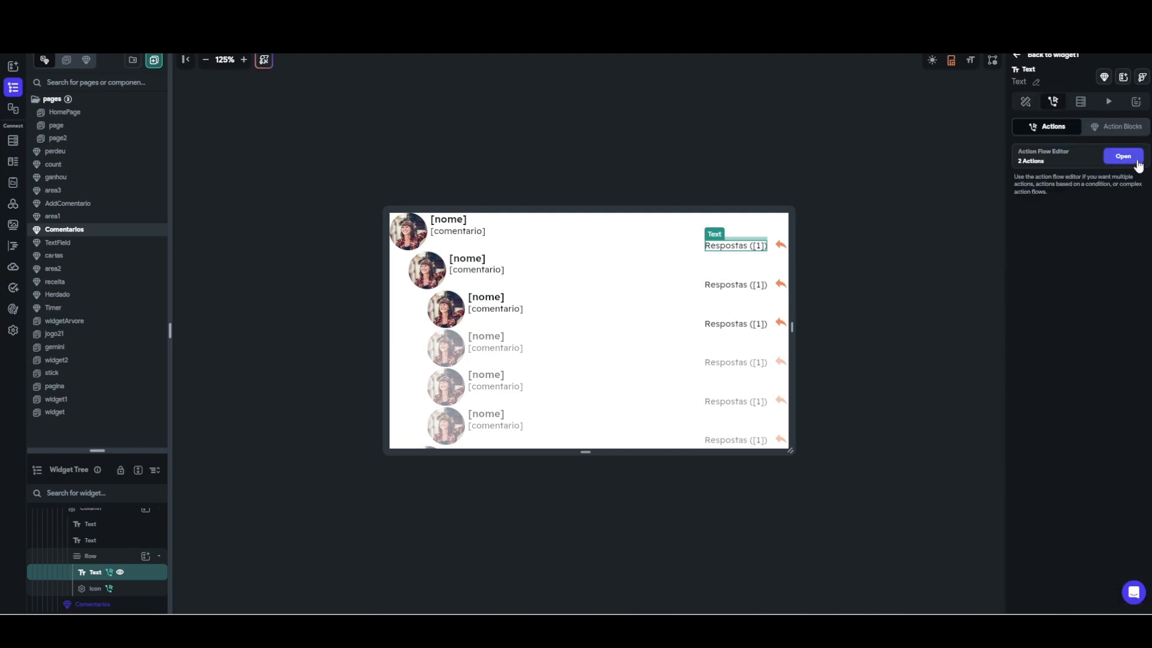
pyautogui.click(1137, 160)
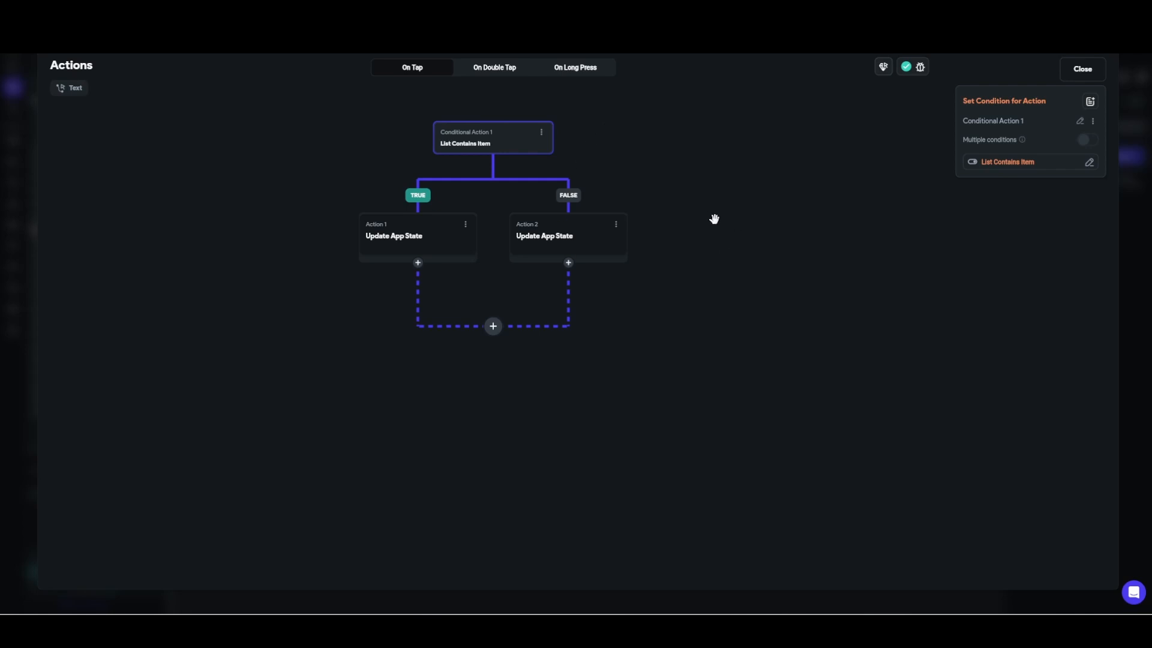
pyautogui.click(1080, 69)
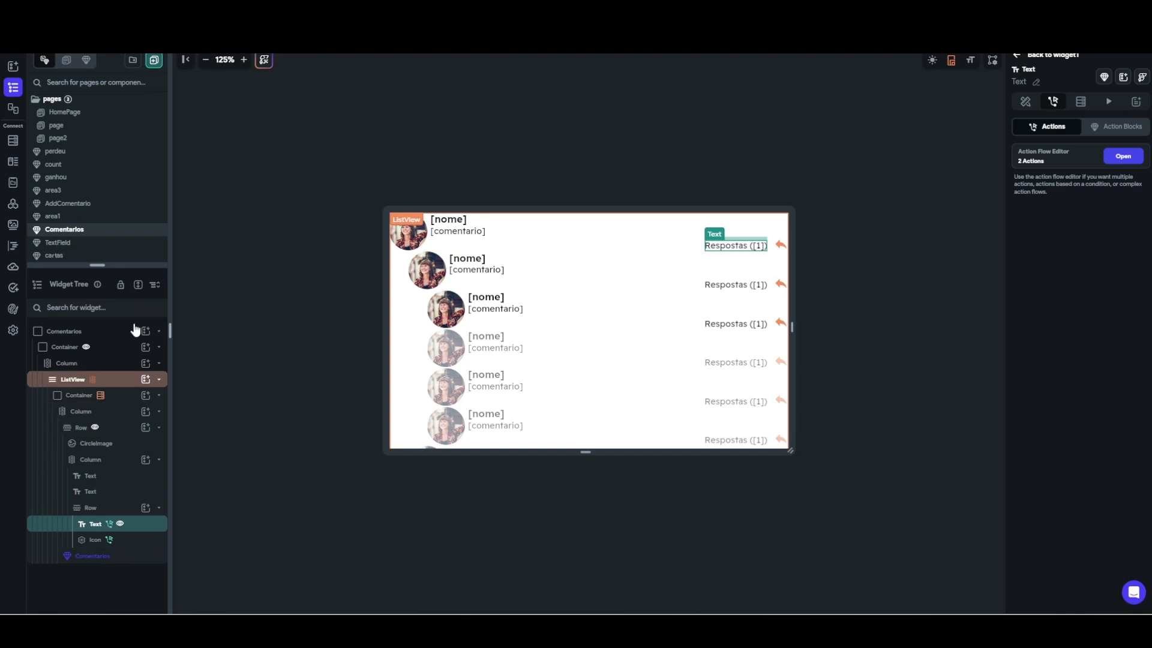
pyautogui.click(109, 332)
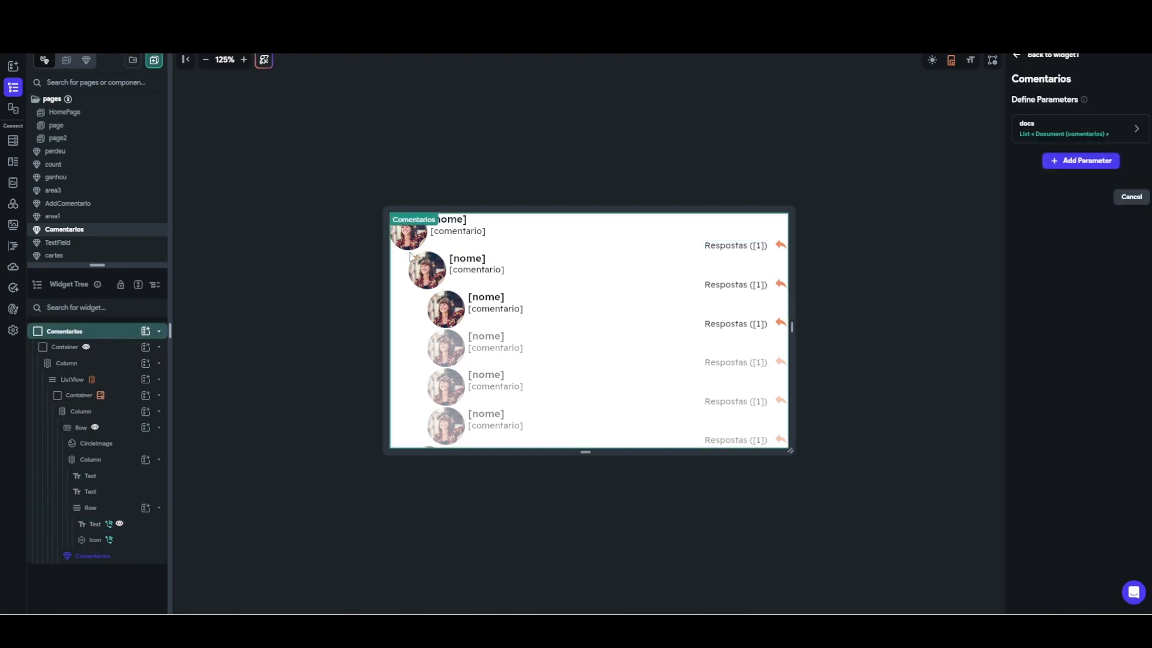
pyautogui.click(1050, 132)
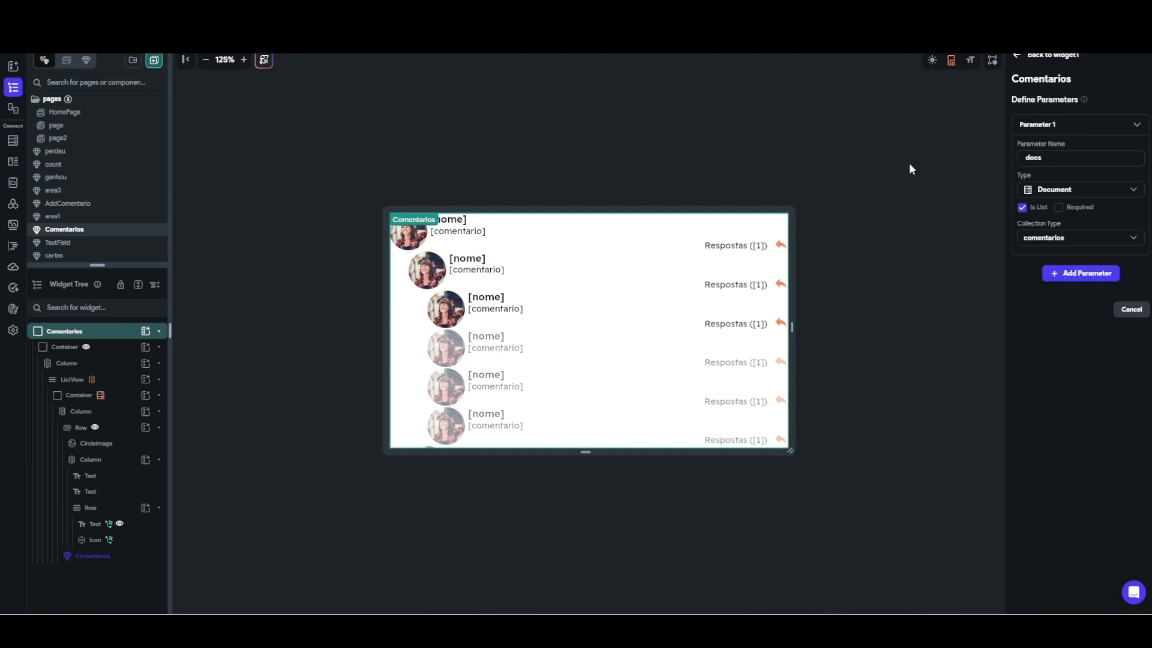
# - Examine the List Contains Item condition in the first Respostas text's action flow and its Reference item, cancelling without changes
pyautogui.click(735, 246)
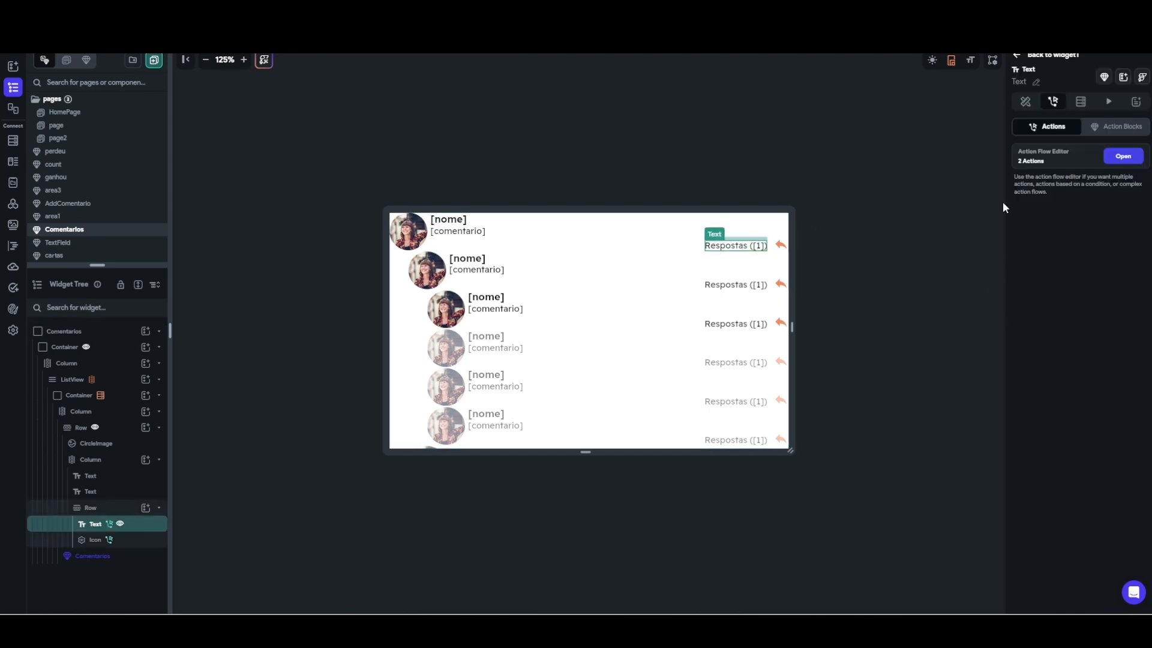
pyautogui.click(1124, 156)
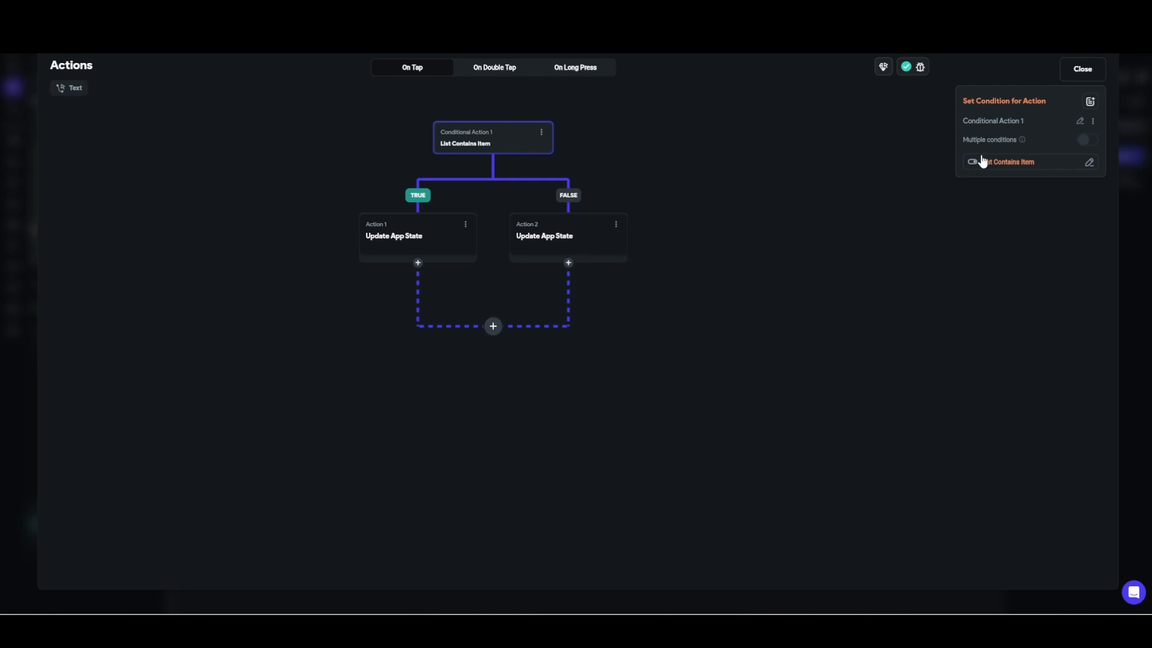
pyautogui.click(1011, 166)
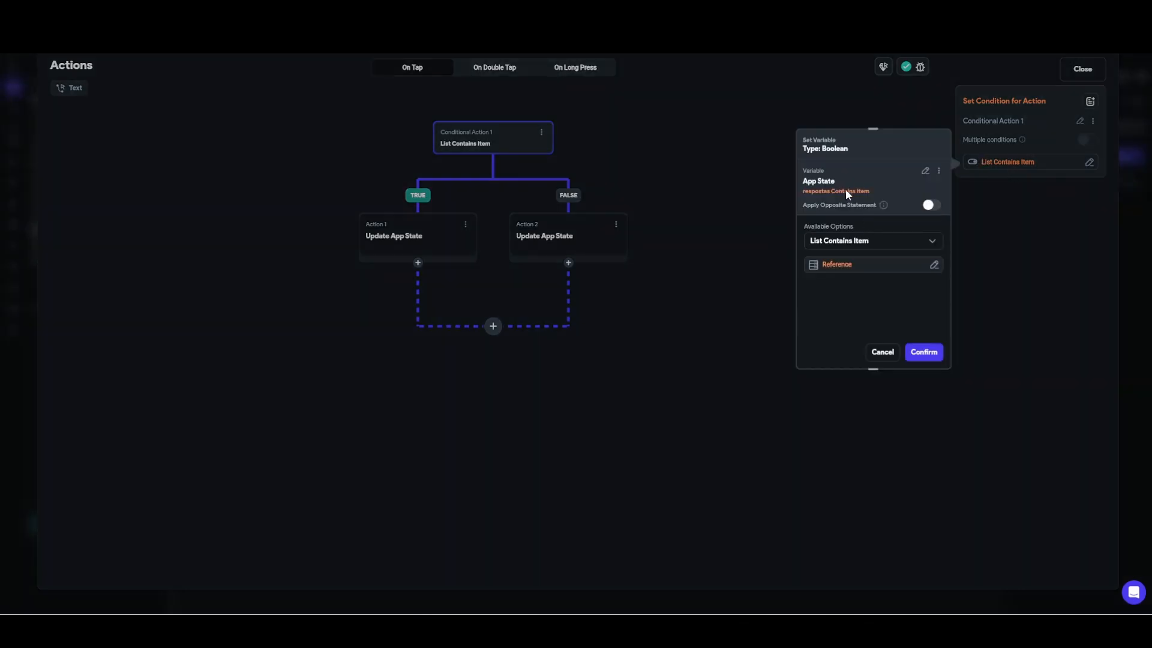
pyautogui.click(832, 264)
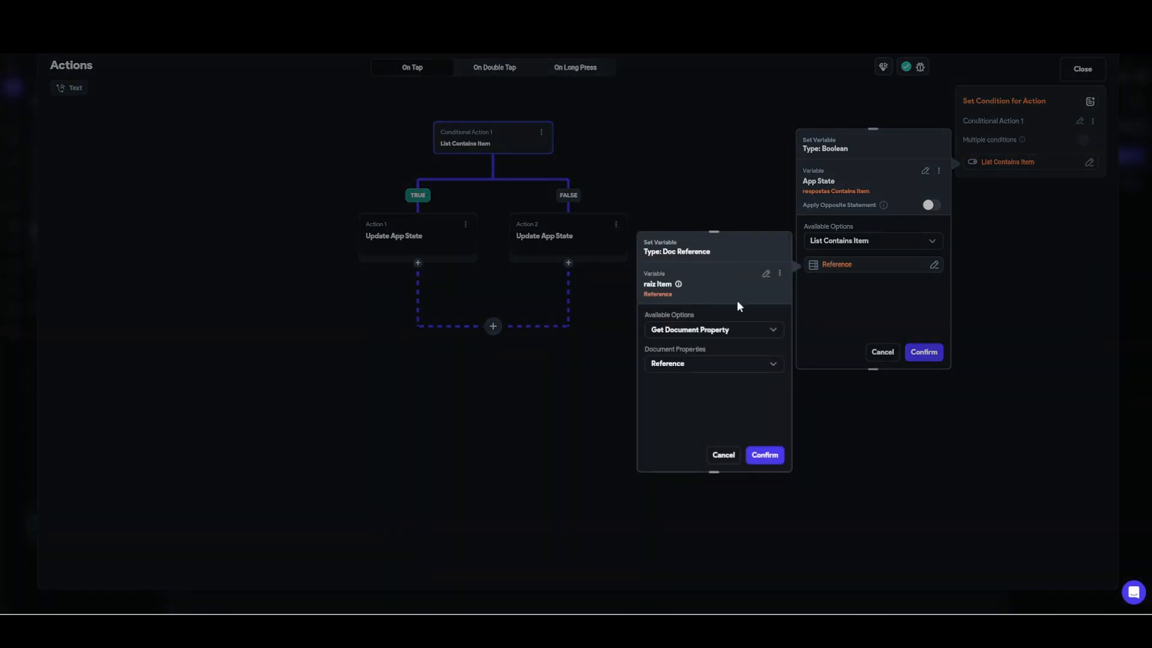
pyautogui.click(724, 457)
pyautogui.click(881, 353)
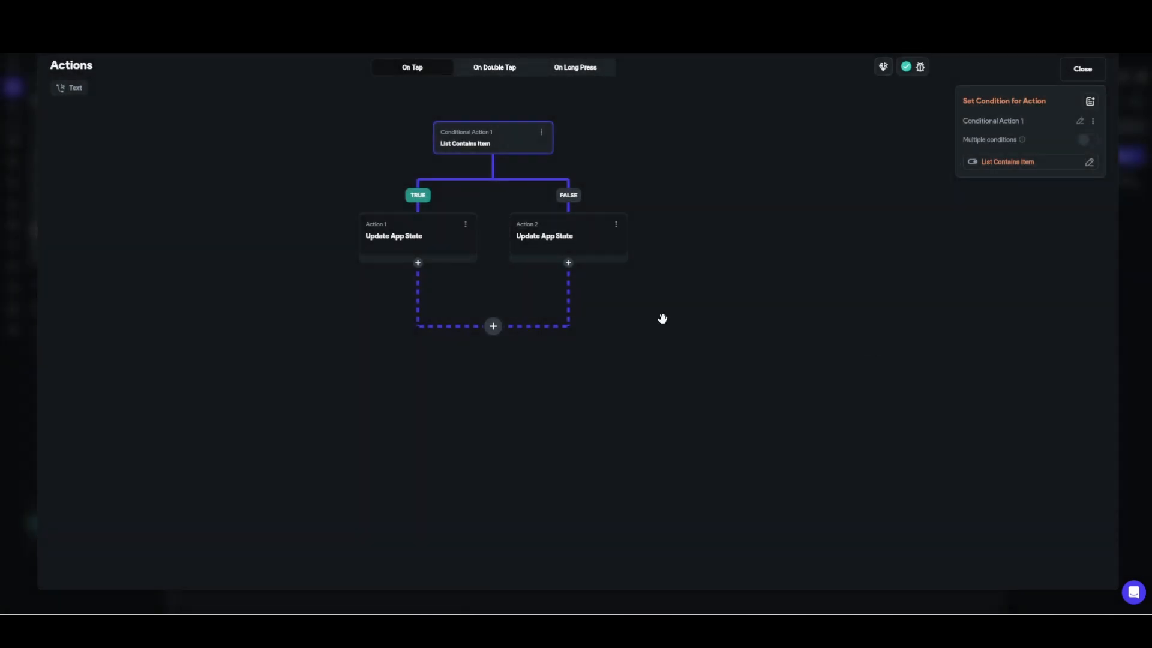
# - Examine the Update App State actions in both branches of the first Respostas text's On Tap flow
pyautogui.click(412, 252)
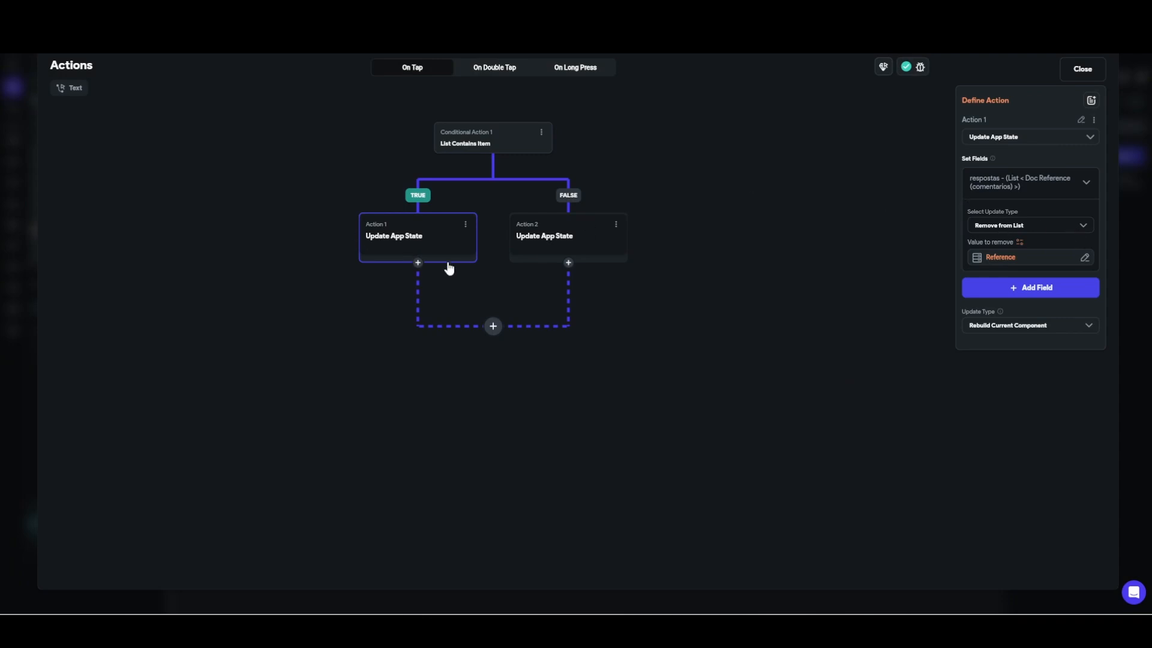
pyautogui.click(570, 253)
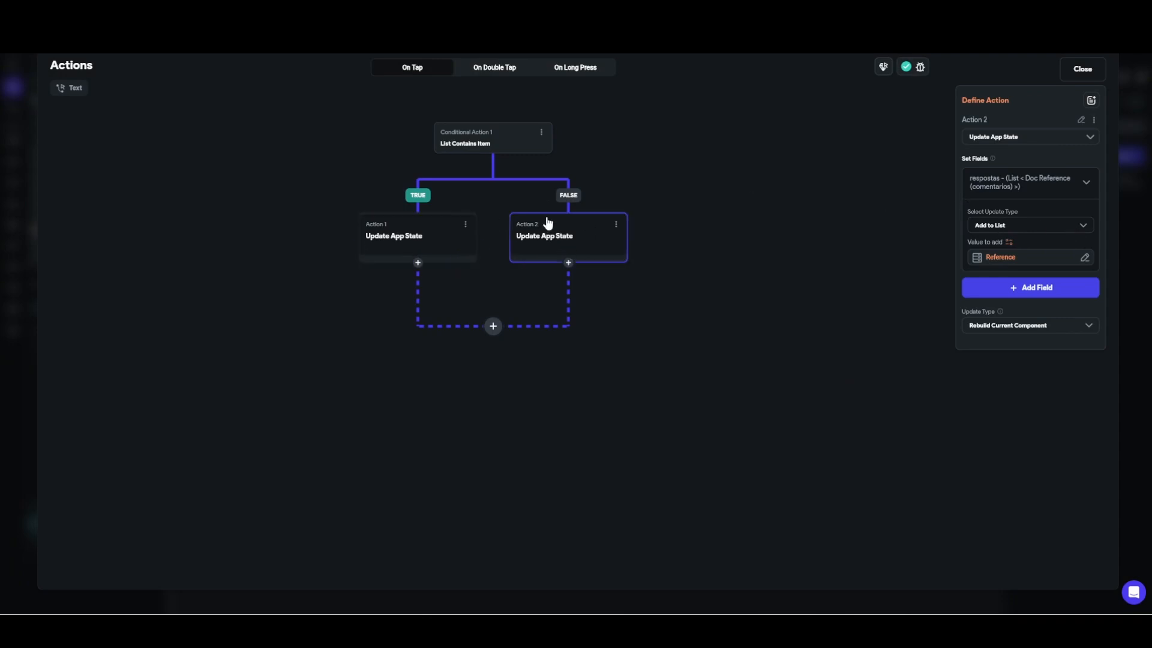
pyautogui.click(1083, 71)
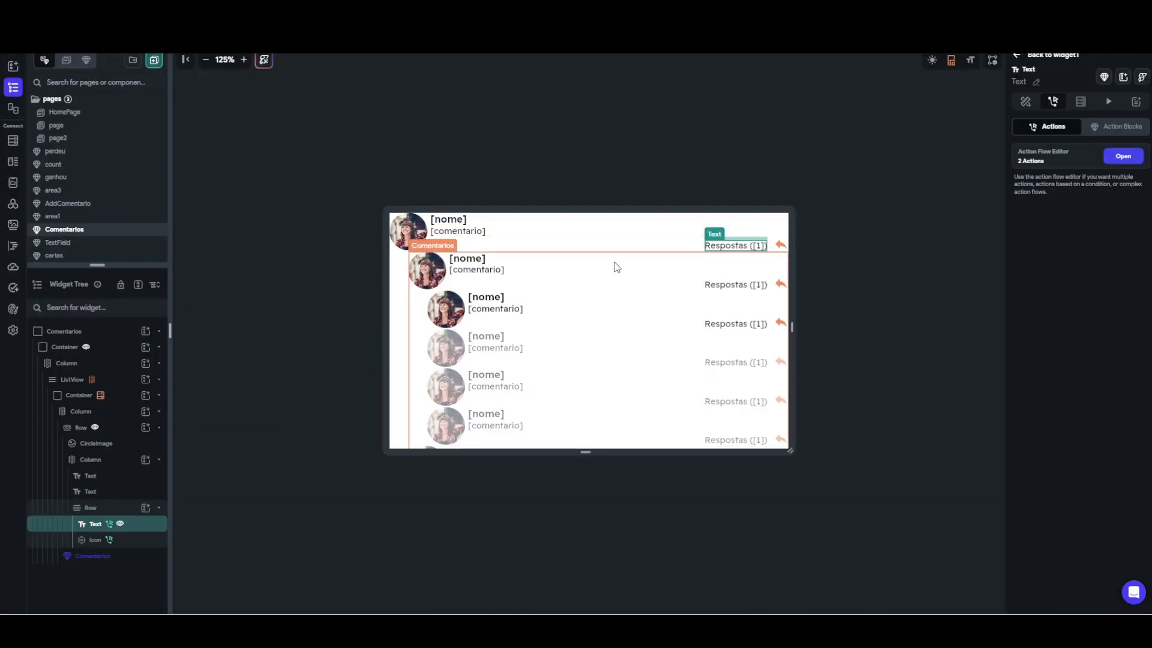
# - Examine the comment Row's conditional visibility, including the List Contains Item condition and its resp_ref property, cancelling without changes
pyautogui.click(422, 324)
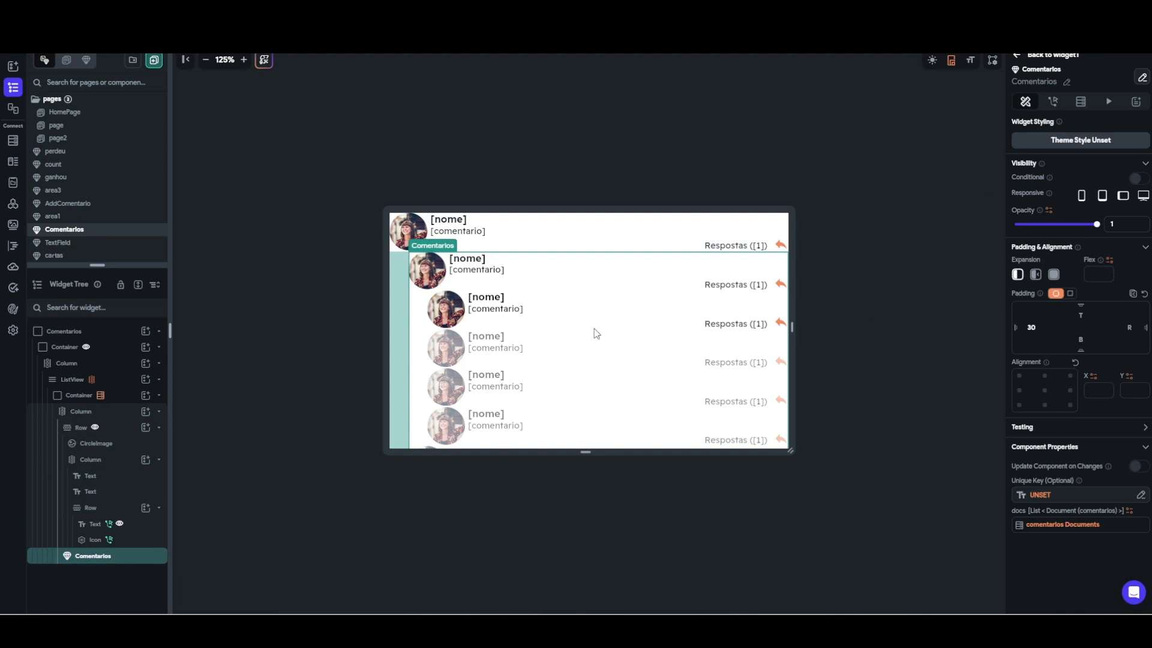
pyautogui.click(109, 440)
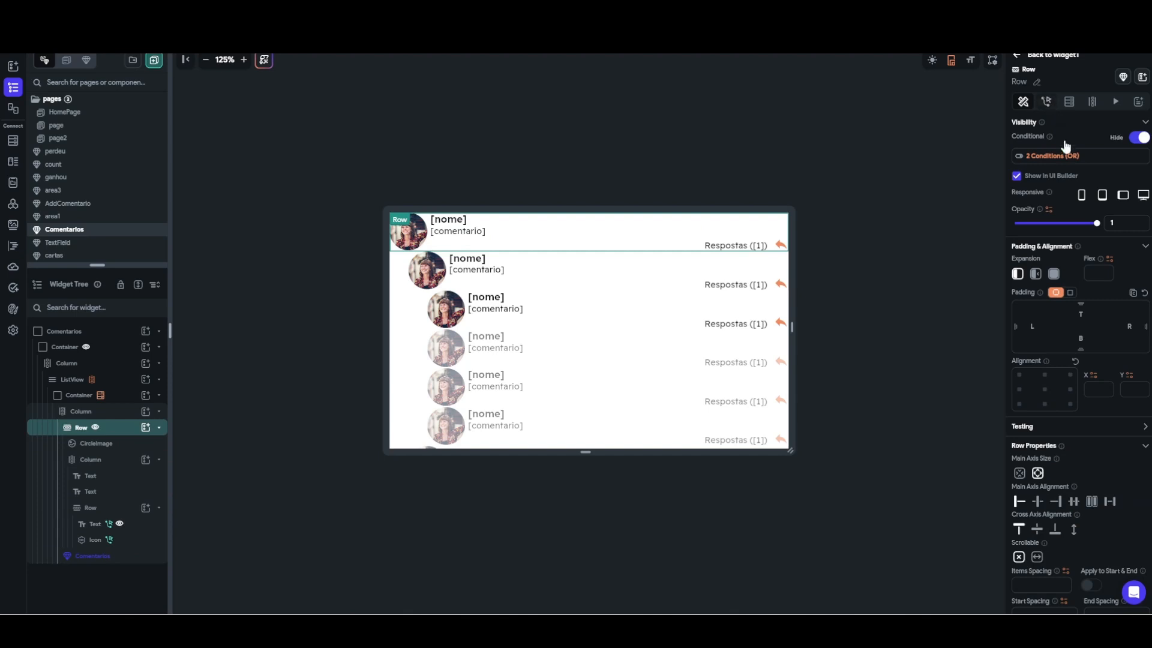
pyautogui.click(1063, 158)
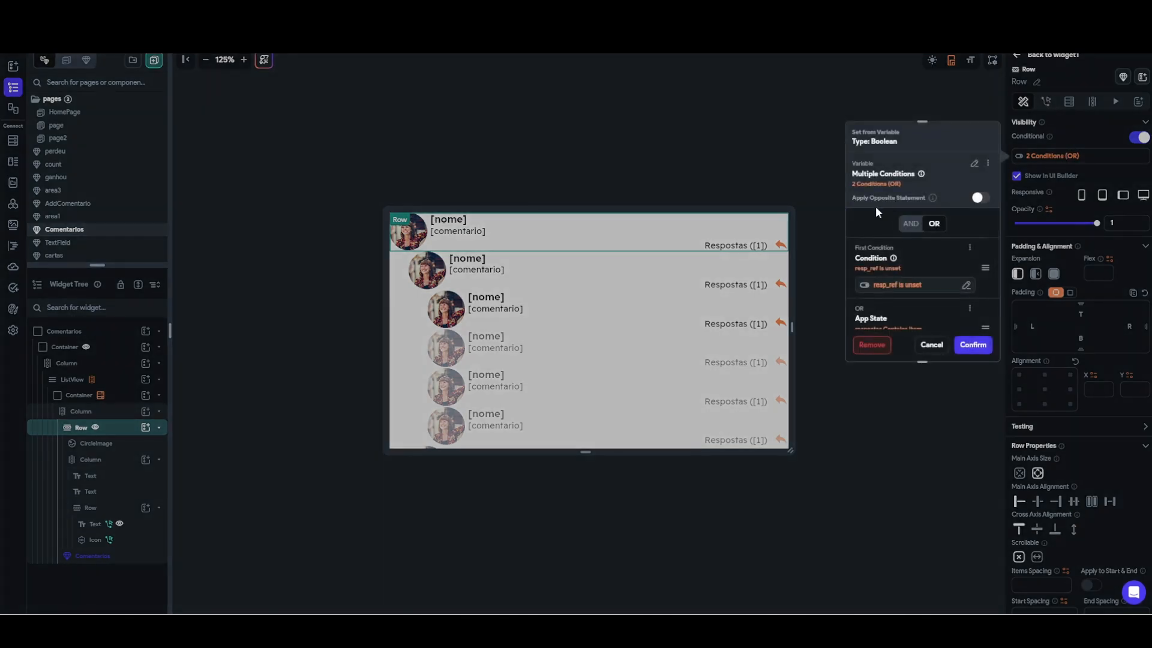
pyautogui.scroll(-2, 876, 206)
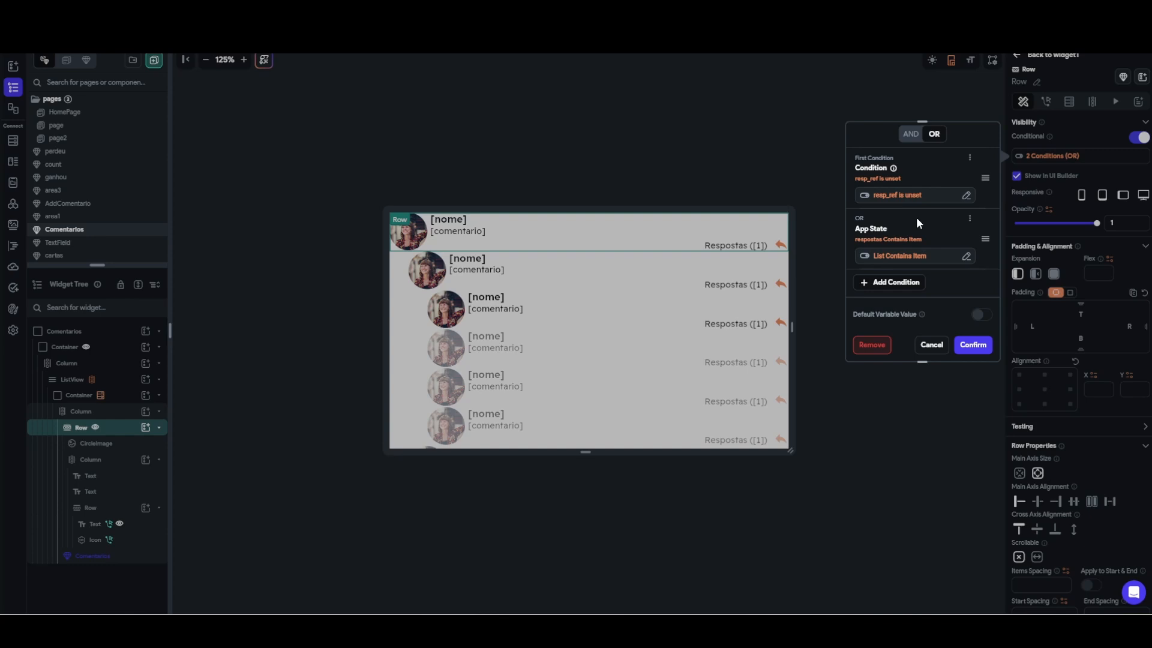
pyautogui.click(906, 254)
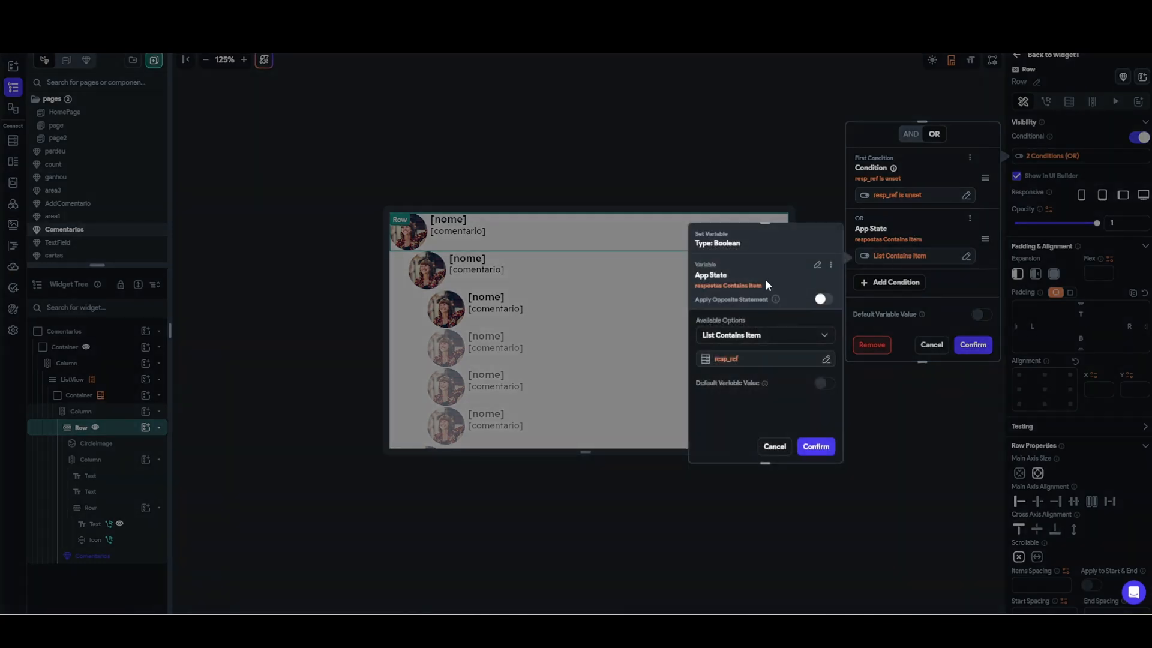
pyautogui.click(732, 361)
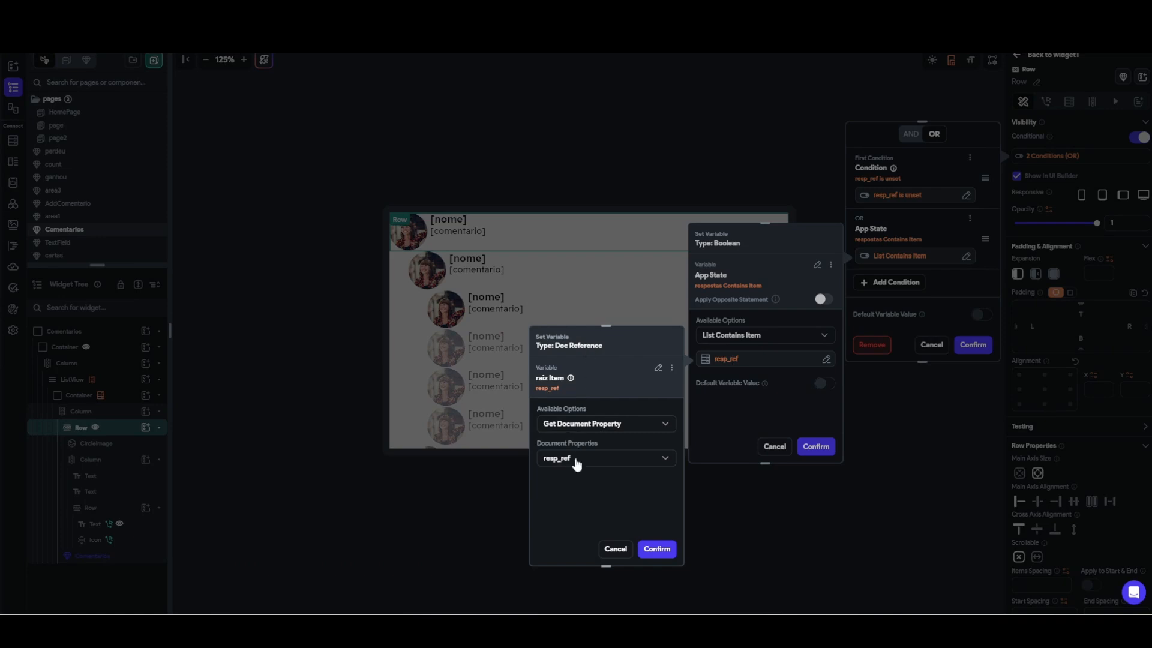
pyautogui.click(612, 549)
pyautogui.click(775, 448)
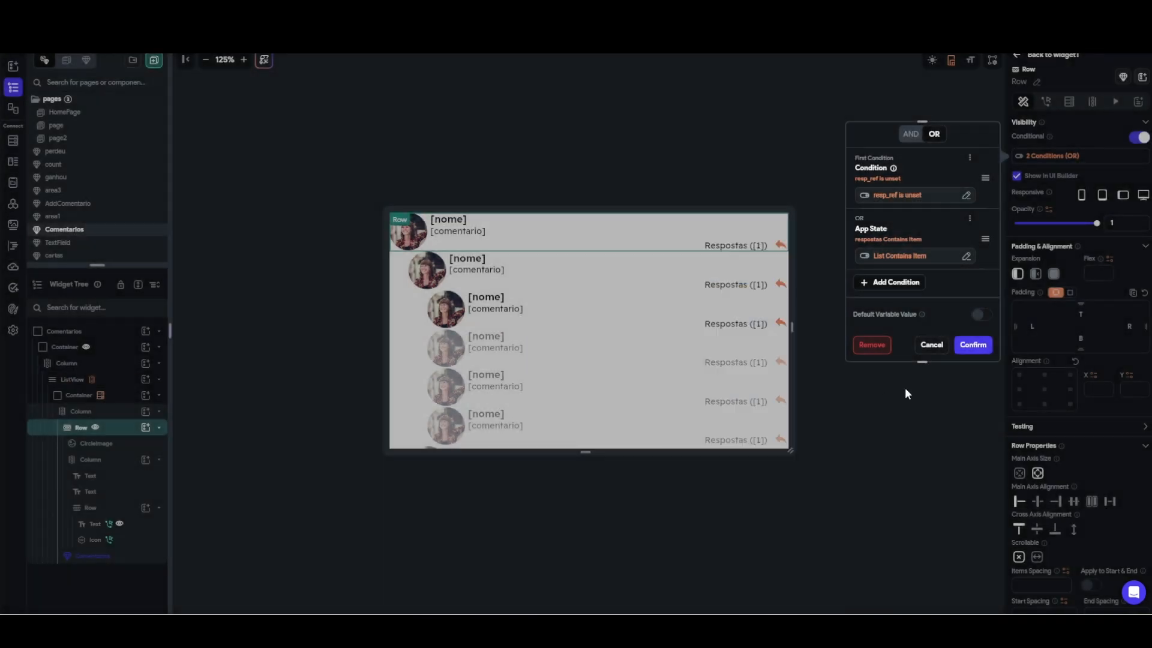
pyautogui.click(932, 345)
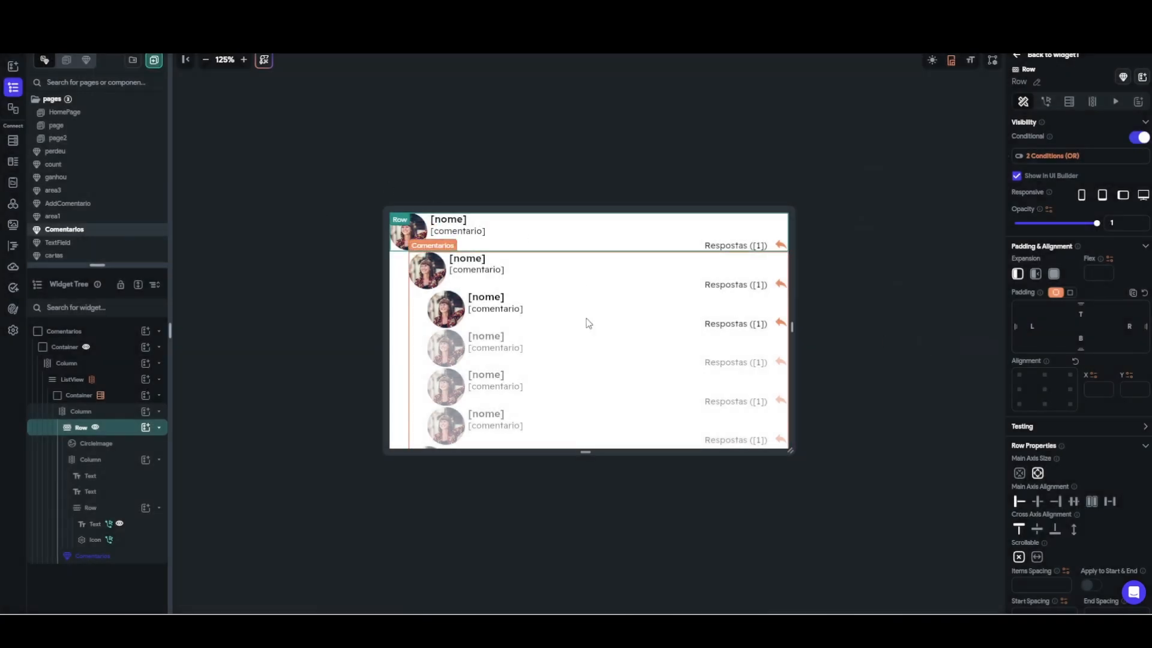
# - Review the first reply icon's AddComentario bottom sheet action with its docRef parameter, and select the nested Comentarios component
pyautogui.scroll(-3, 464, 333)
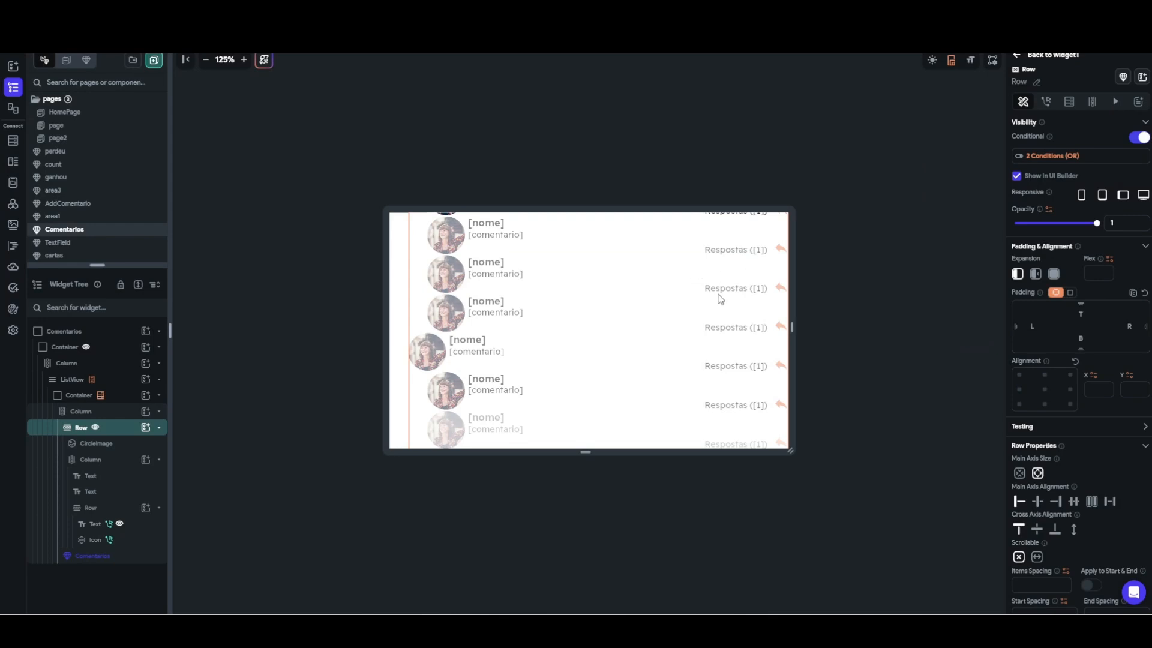
pyautogui.scroll(3, 720, 297)
pyautogui.click(780, 244)
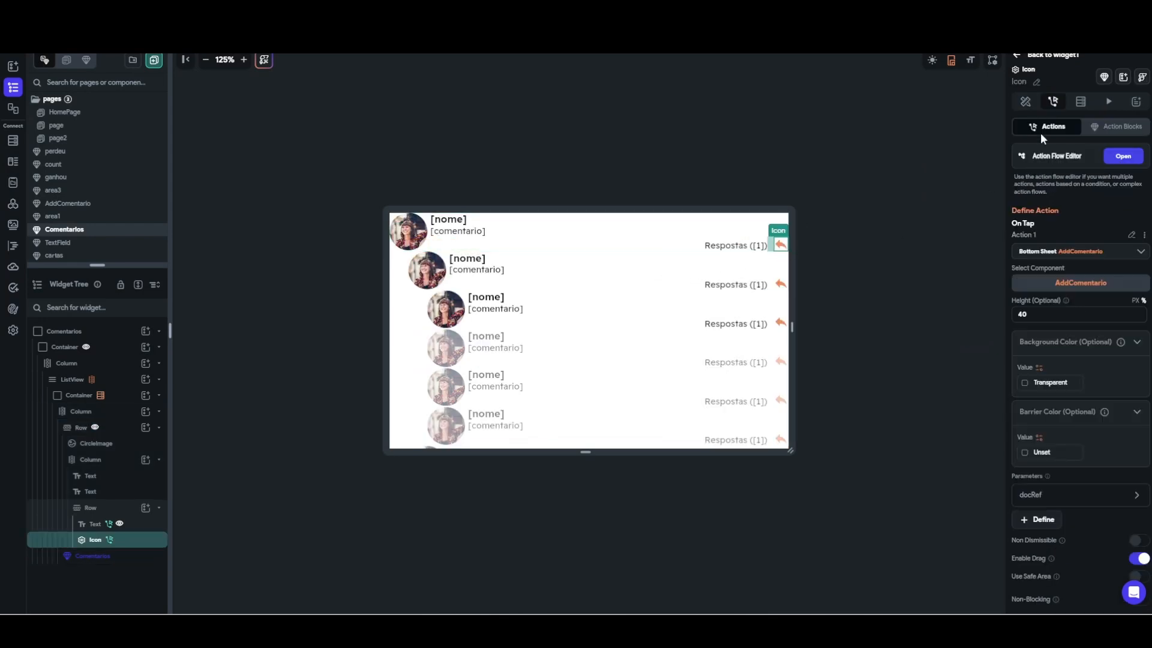
pyautogui.click(1122, 156)
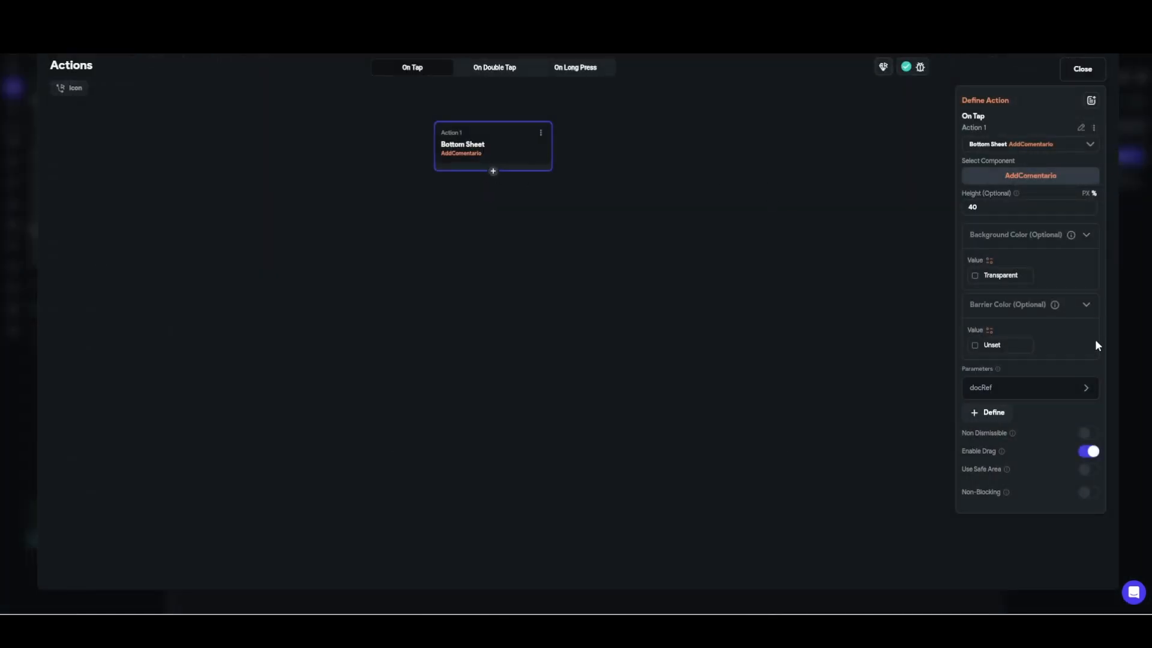
pyautogui.click(994, 388)
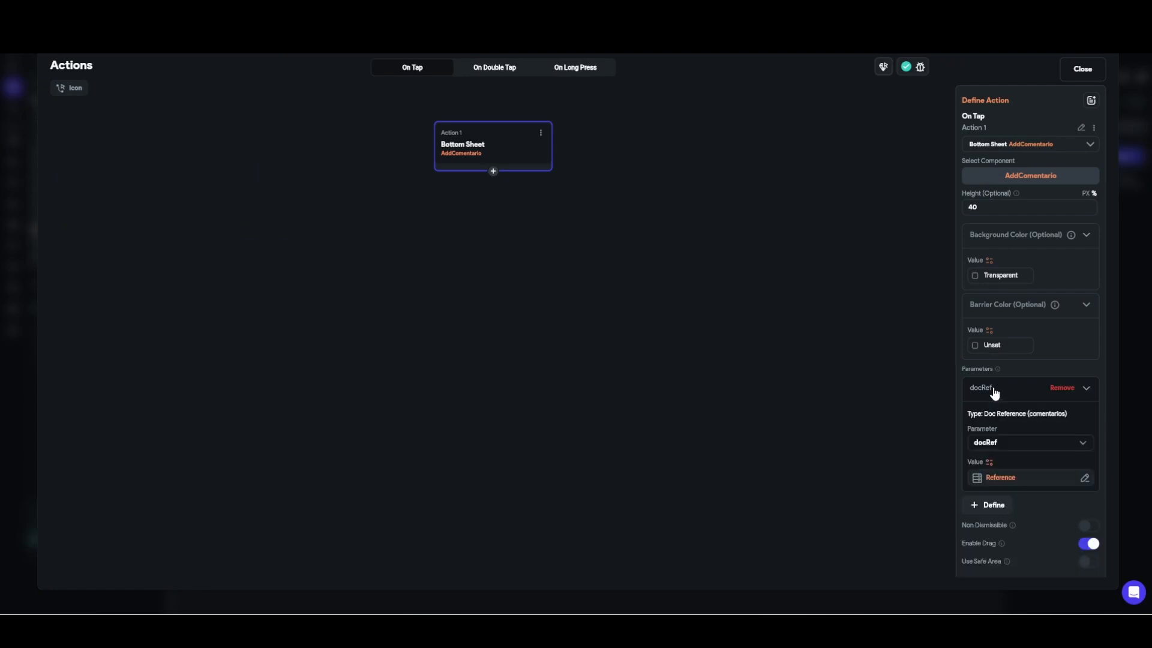
pyautogui.click(1087, 73)
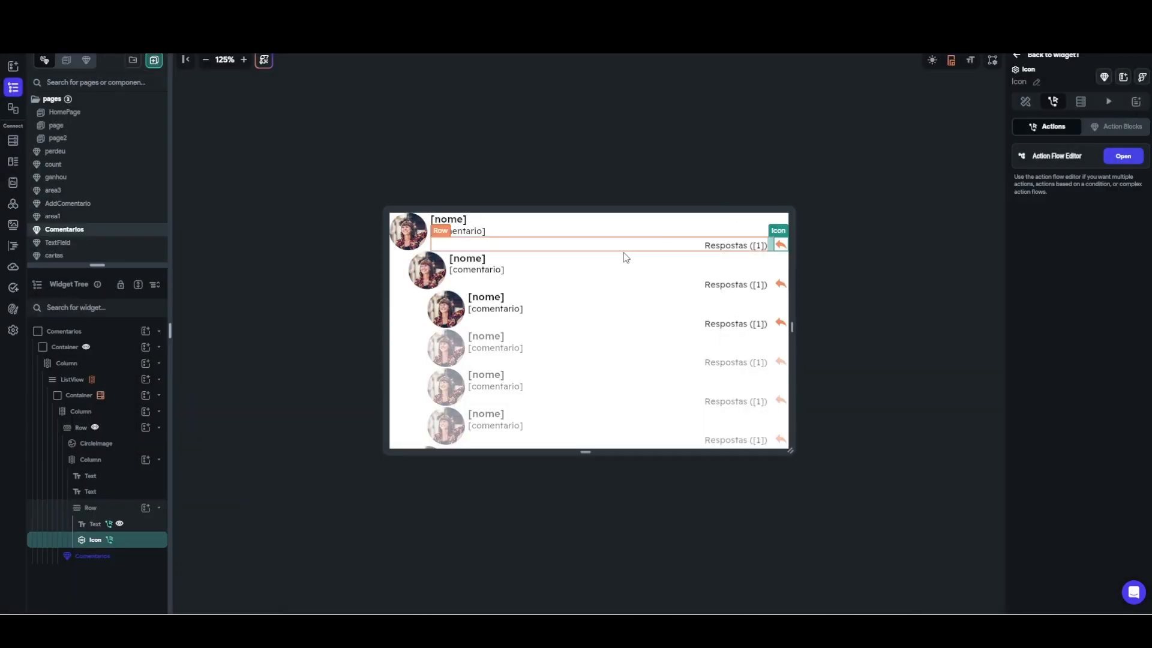
pyautogui.click(122, 559)
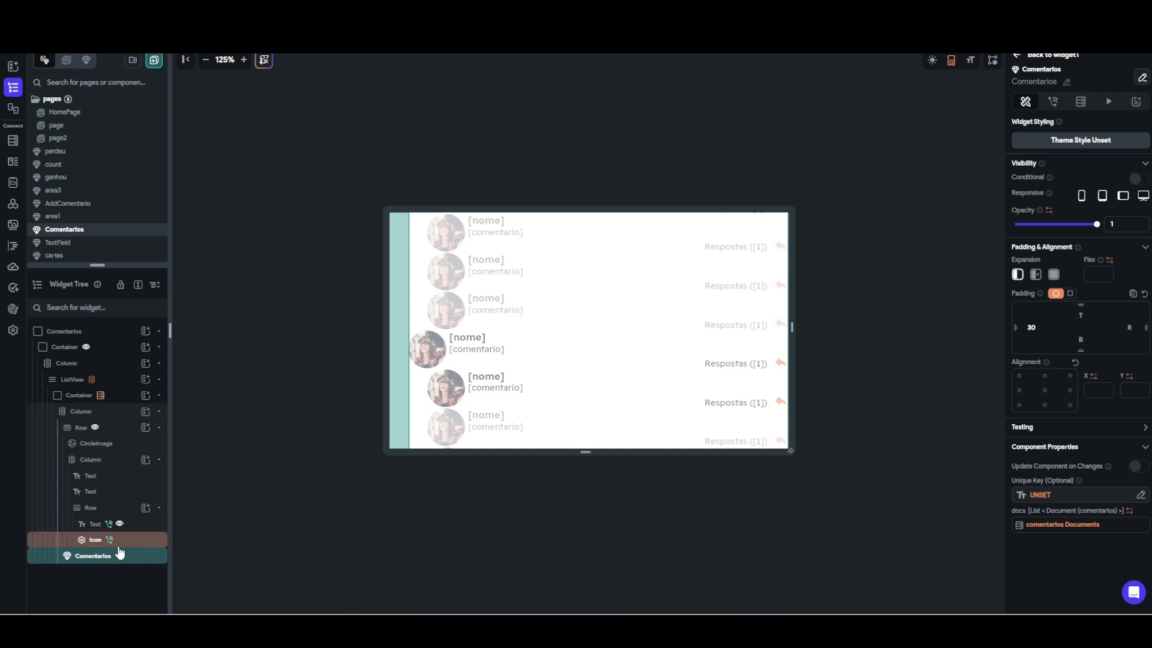
# - Switch to the running app preview, open the first comments page and expand the replies of the first, third and last root comments
pyautogui.click(141, 528)
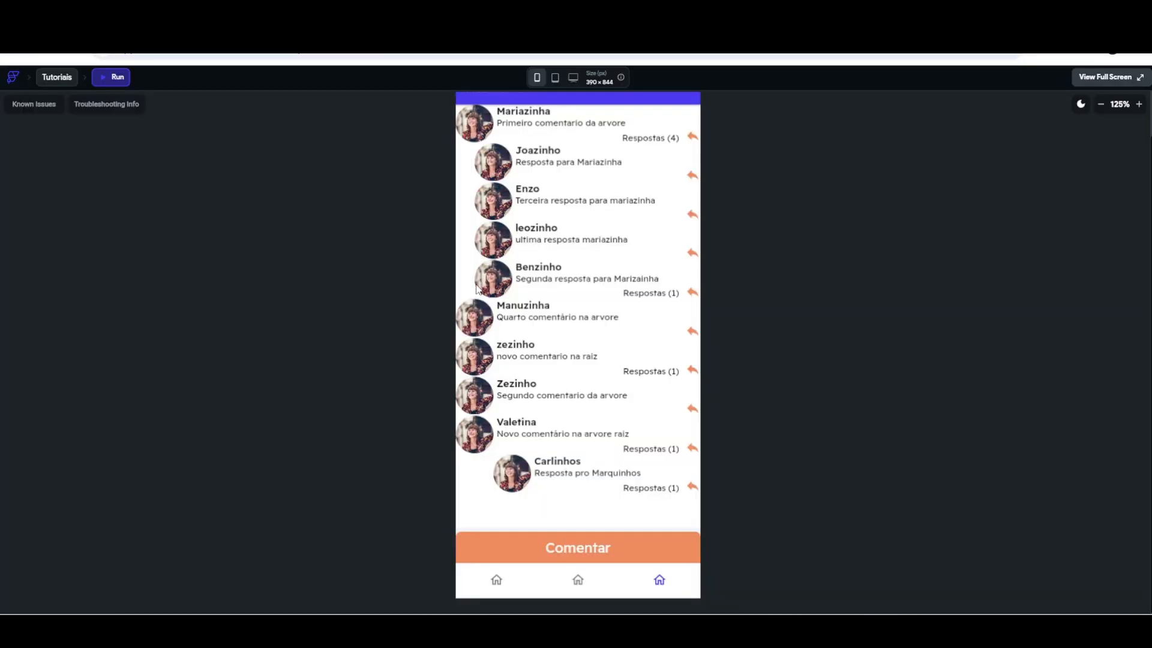
pyautogui.click(495, 593)
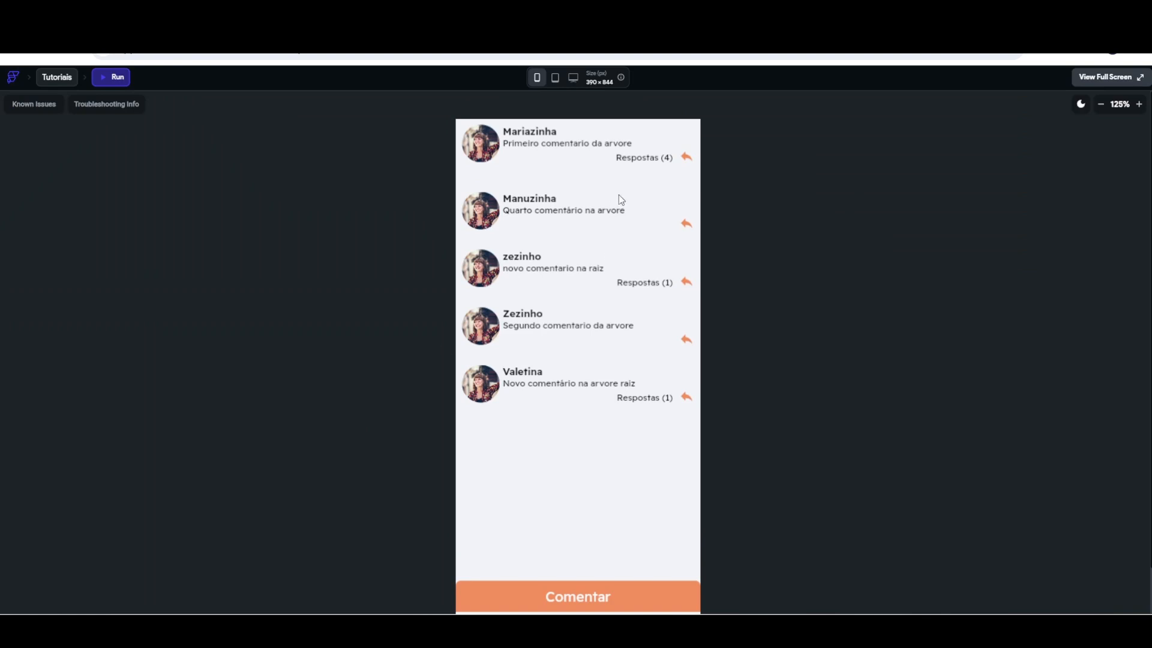
pyautogui.click(646, 158)
pyautogui.click(640, 432)
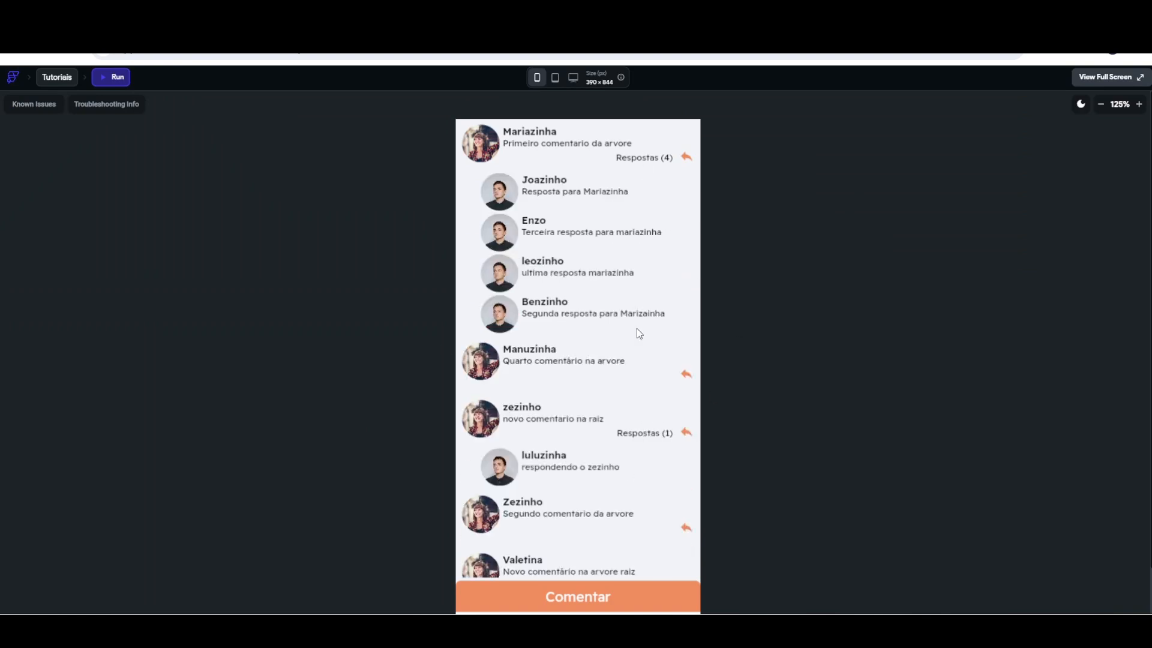
pyautogui.scroll(-2, 638, 363)
pyautogui.click(643, 548)
pyautogui.scroll(2, 635, 386)
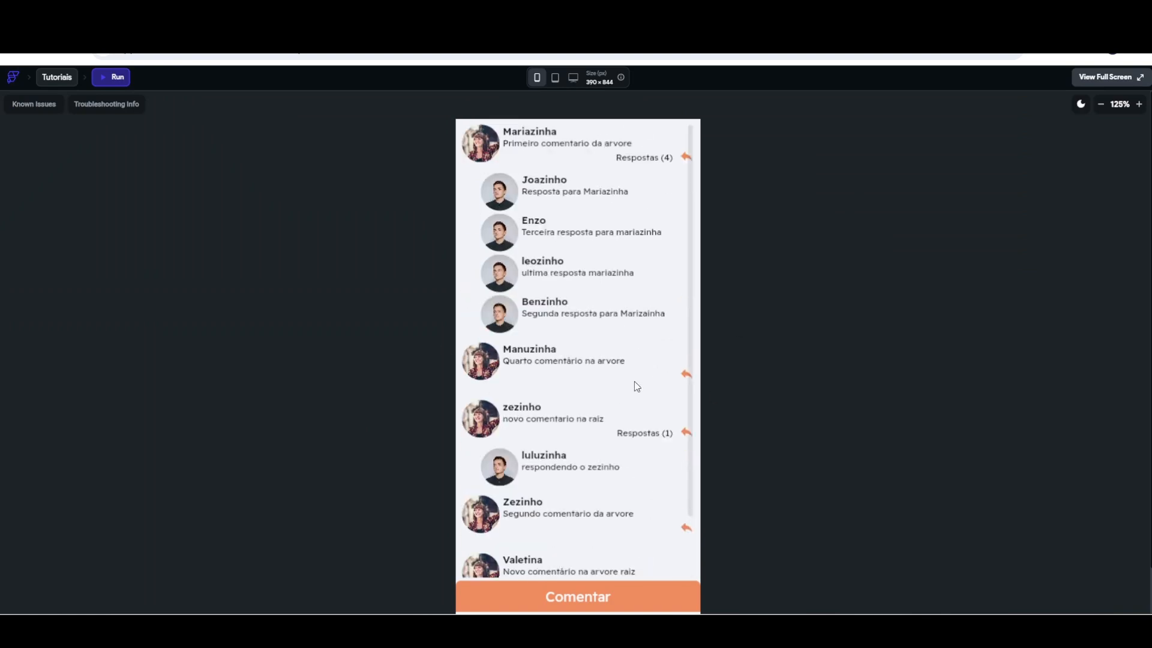
pyautogui.scroll(-1, 775, 352)
# - Open the second comments page in the preview and look through its comment tree with connecting lines
pyautogui.click(578, 582)
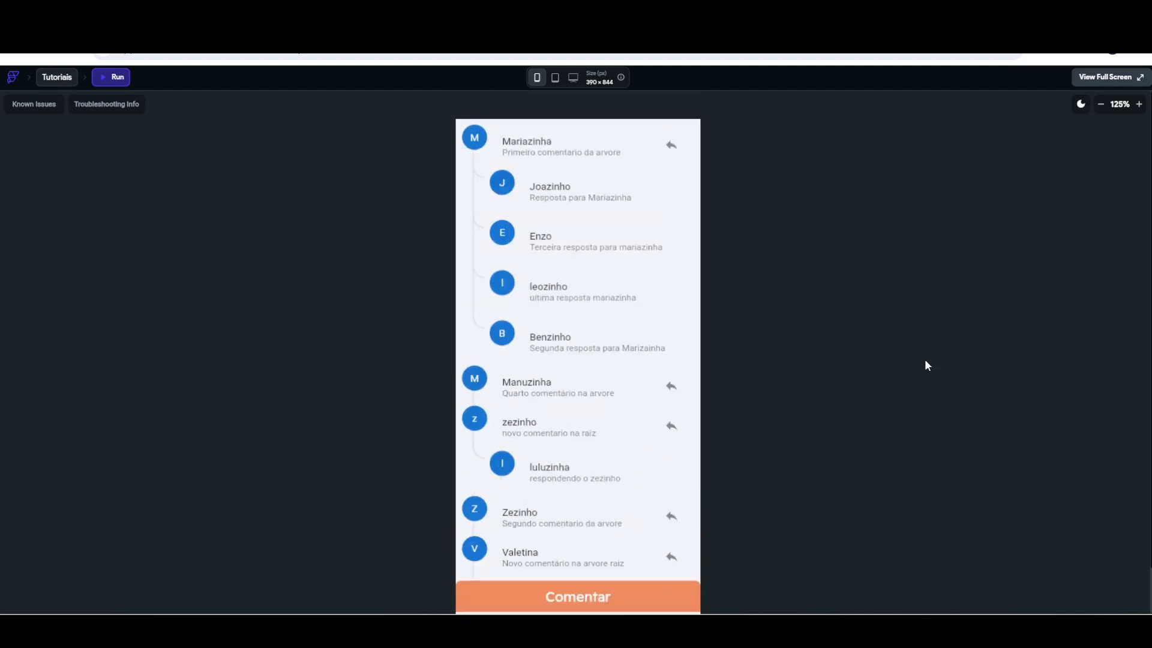
pyautogui.scroll(-2, 597, 201)
pyautogui.scroll(2, 598, 201)
pyautogui.scroll(-2, 597, 205)
pyautogui.scroll(2, 596, 207)
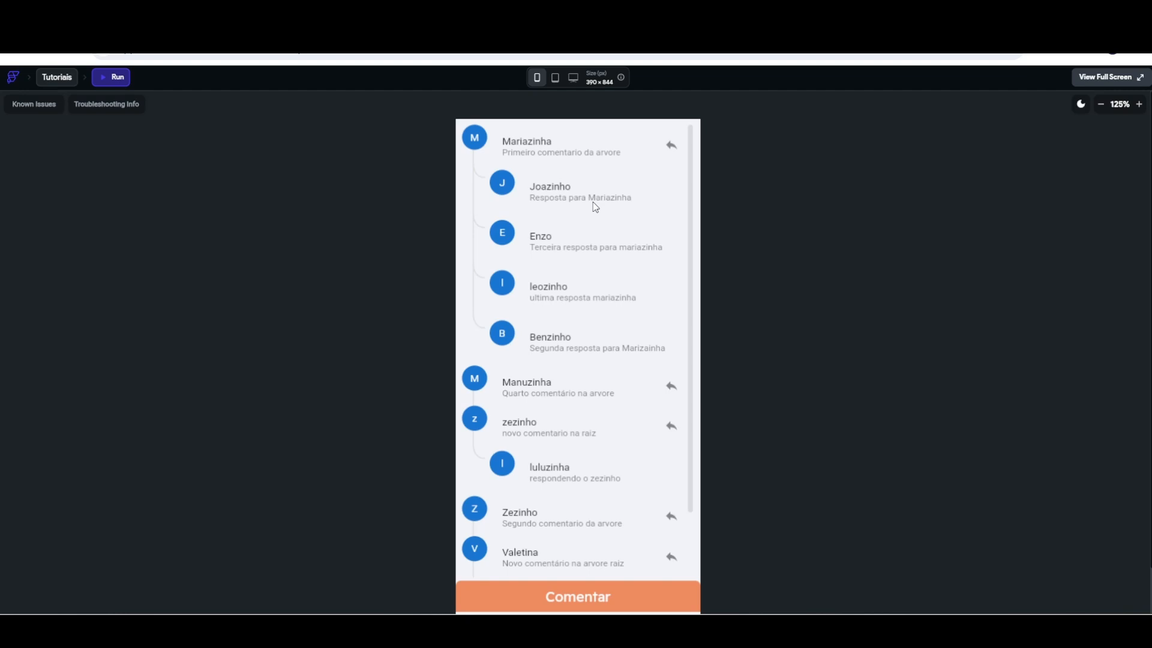
pyautogui.scroll(-2, 597, 208)
# - Open the Recursivo page and expand the replies of the first thread's last reply and of the third and last root comments
pyautogui.click(661, 580)
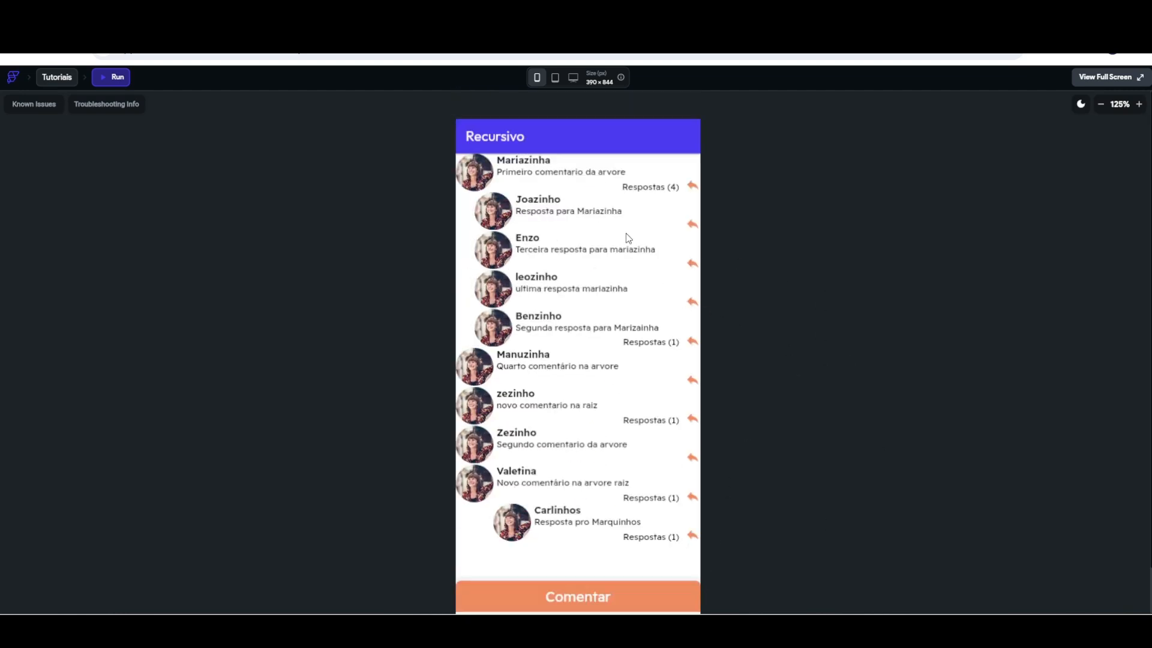
pyautogui.click(647, 342)
pyautogui.scroll(-1, 790, 426)
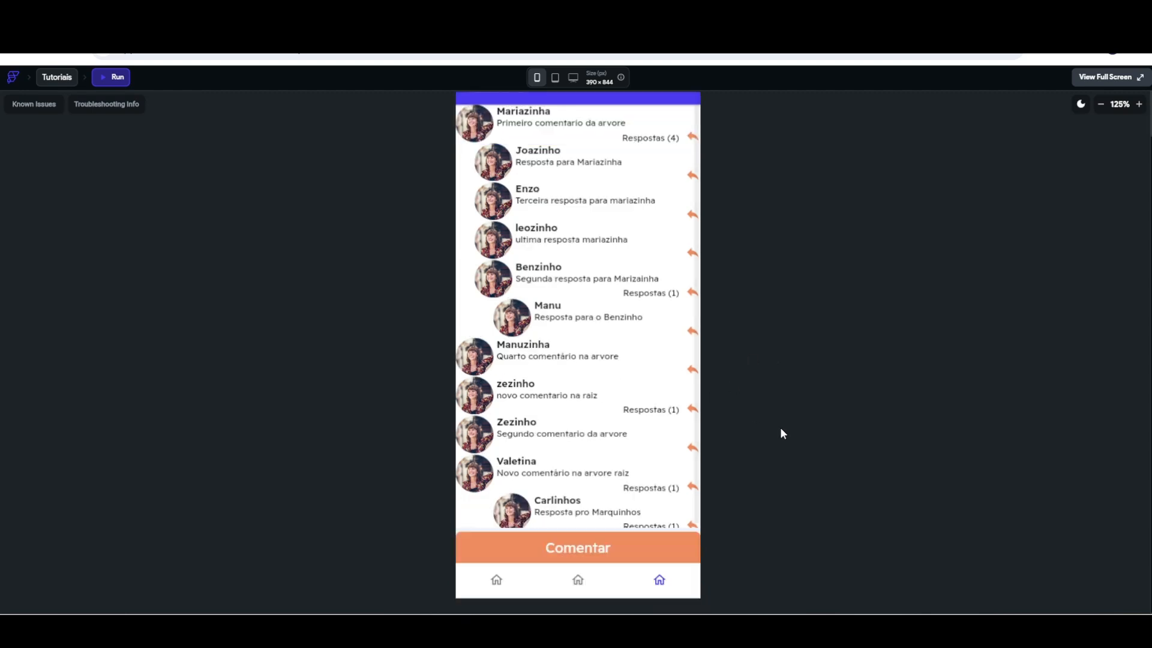
pyautogui.click(651, 410)
pyautogui.scroll(-1, 630, 360)
pyautogui.click(652, 484)
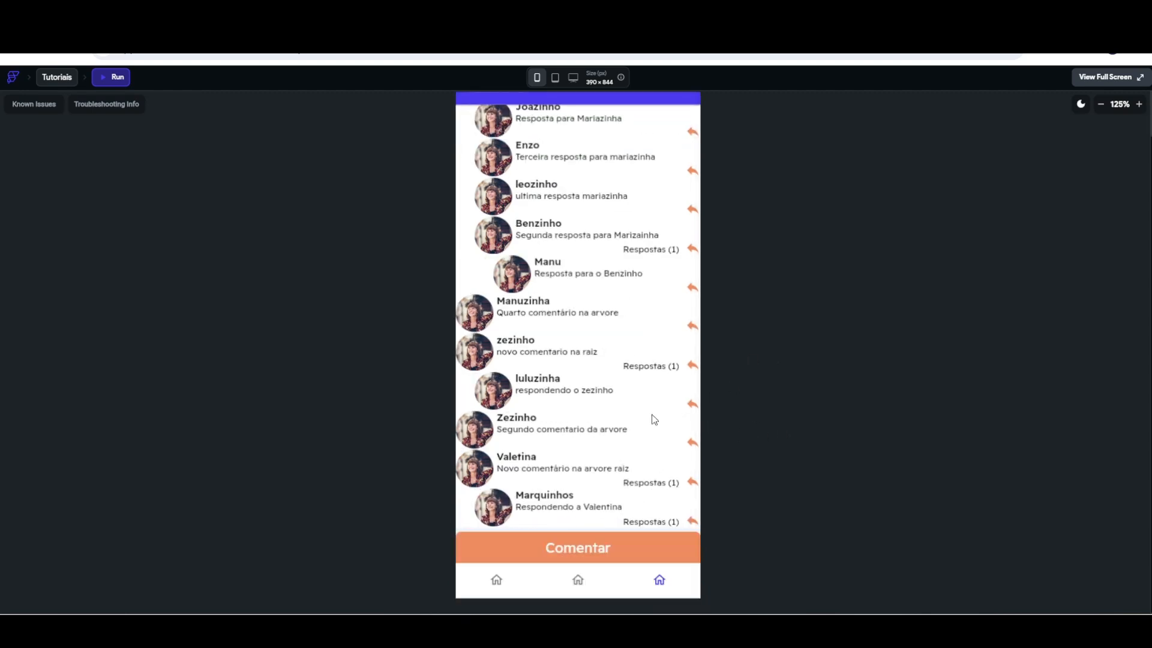
pyautogui.scroll(-1, 654, 472)
pyautogui.scroll(1, 657, 485)
pyautogui.scroll(-1, 658, 435)
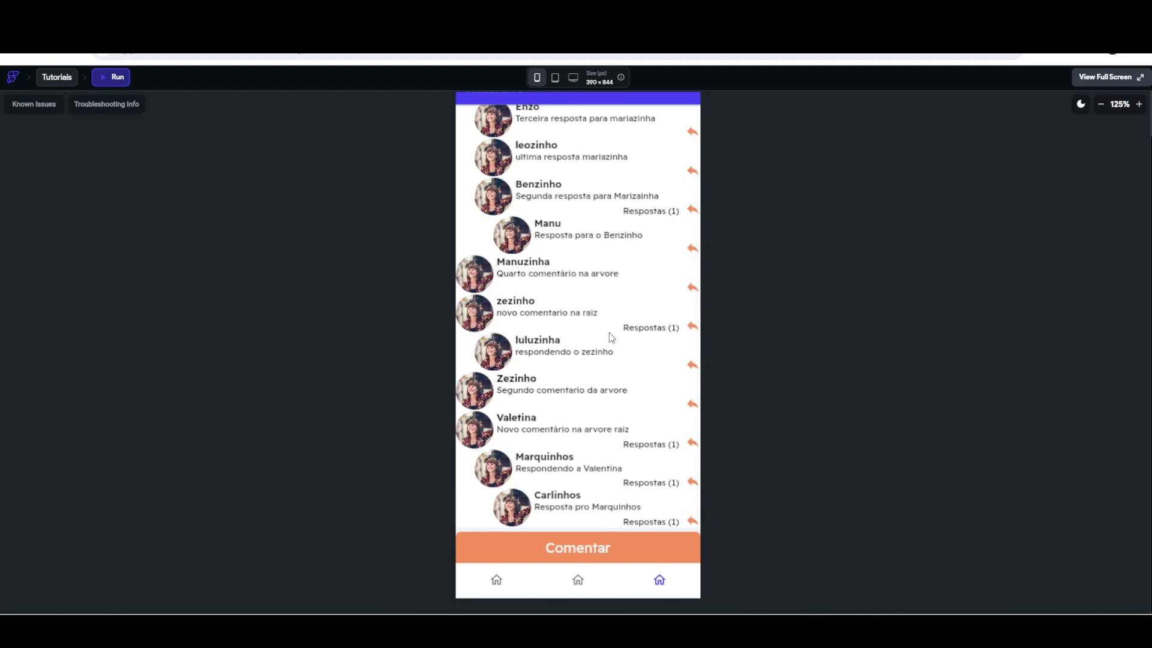
pyautogui.scroll(2, 610, 329)
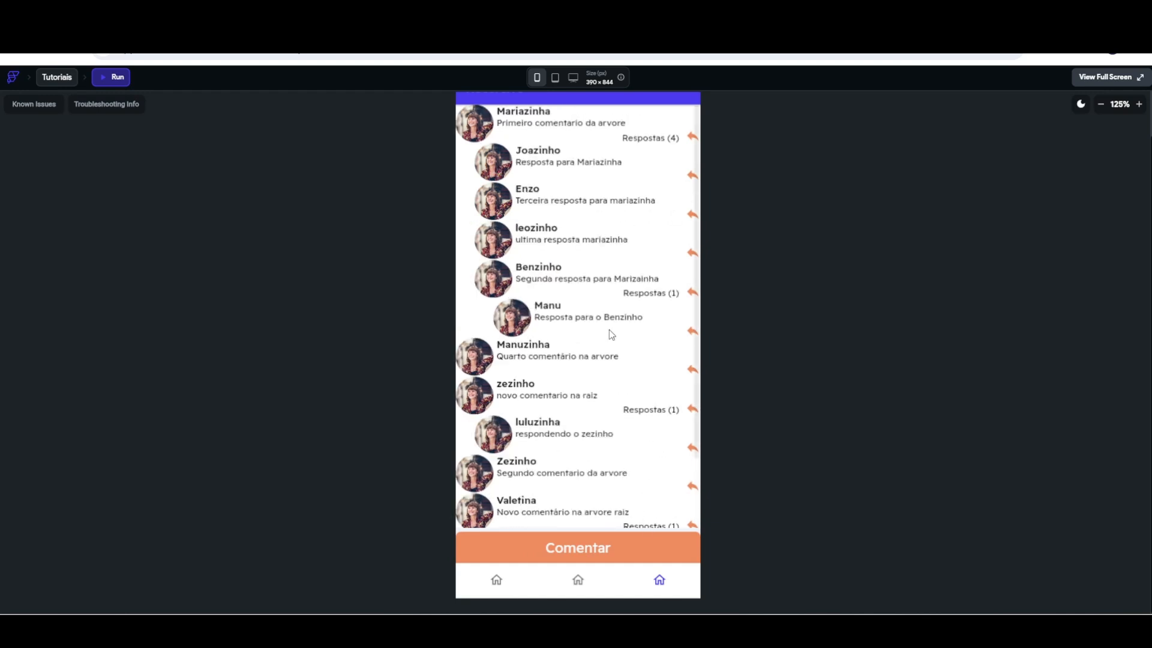
# - Collapse the replies of the first thread's last reply and of the first and third root comments
pyautogui.click(640, 300)
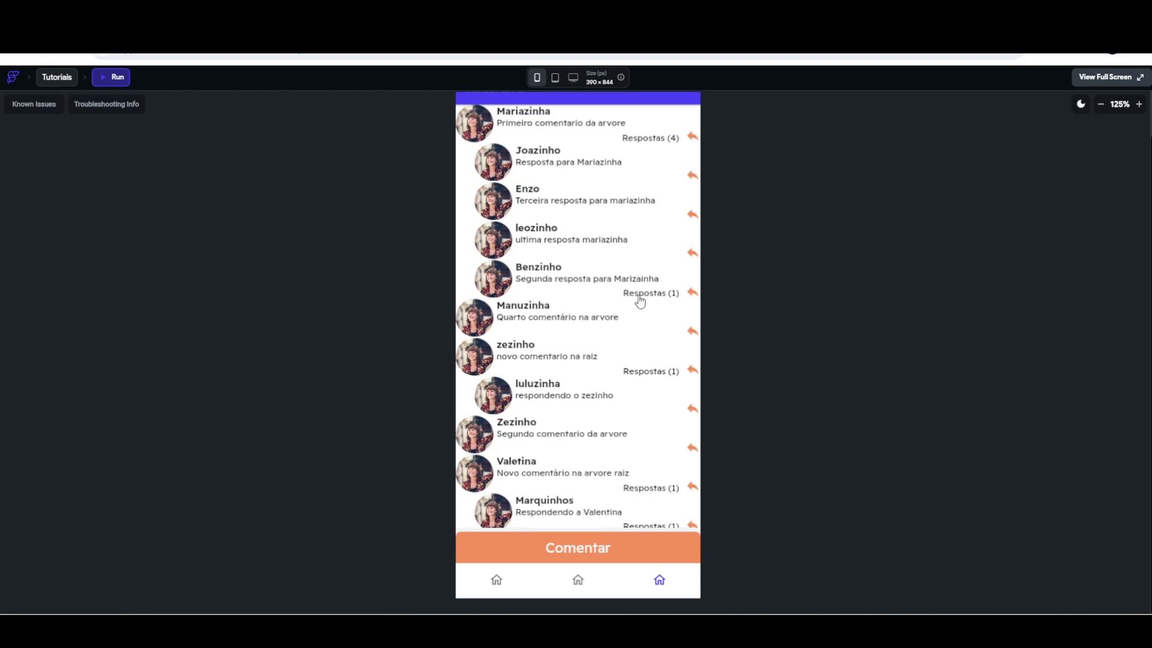
pyautogui.click(640, 141)
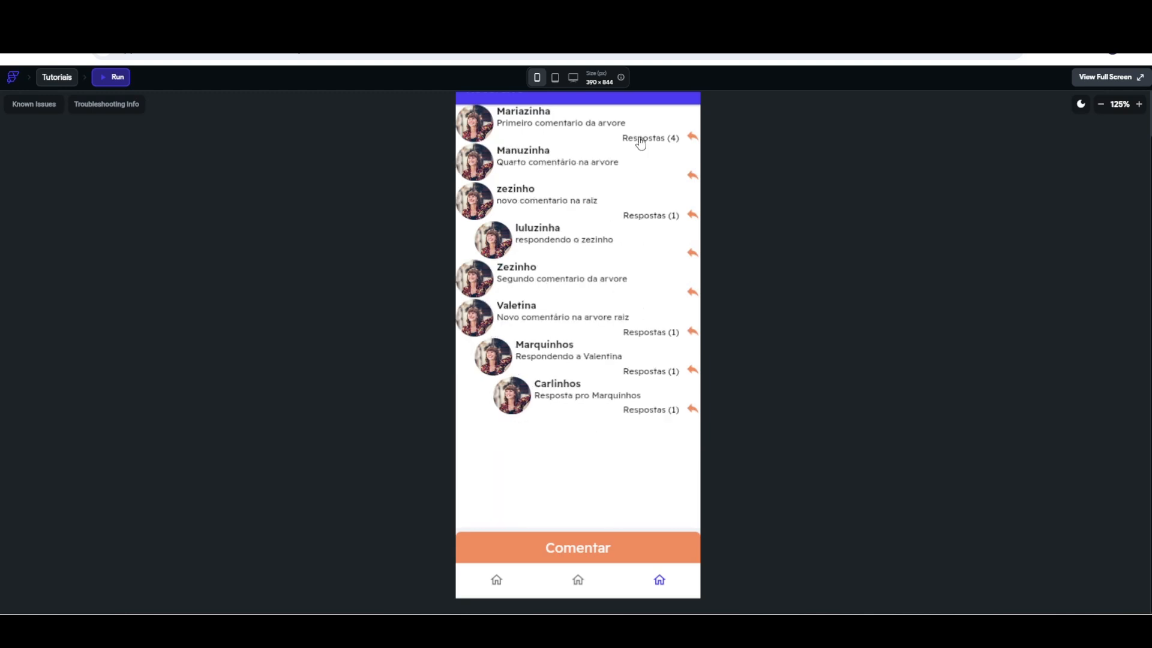
pyautogui.click(639, 218)
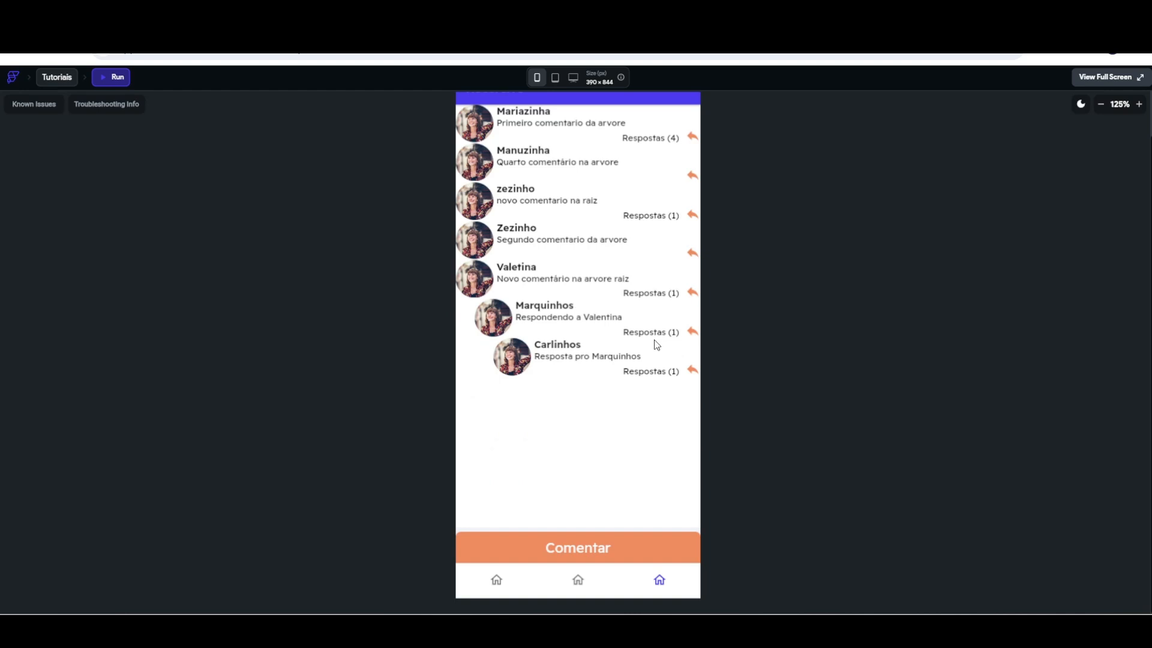
# - Expand the last root comment's thread to its deepest reply, and collapse it level by level back to the root
pyautogui.click(648, 377)
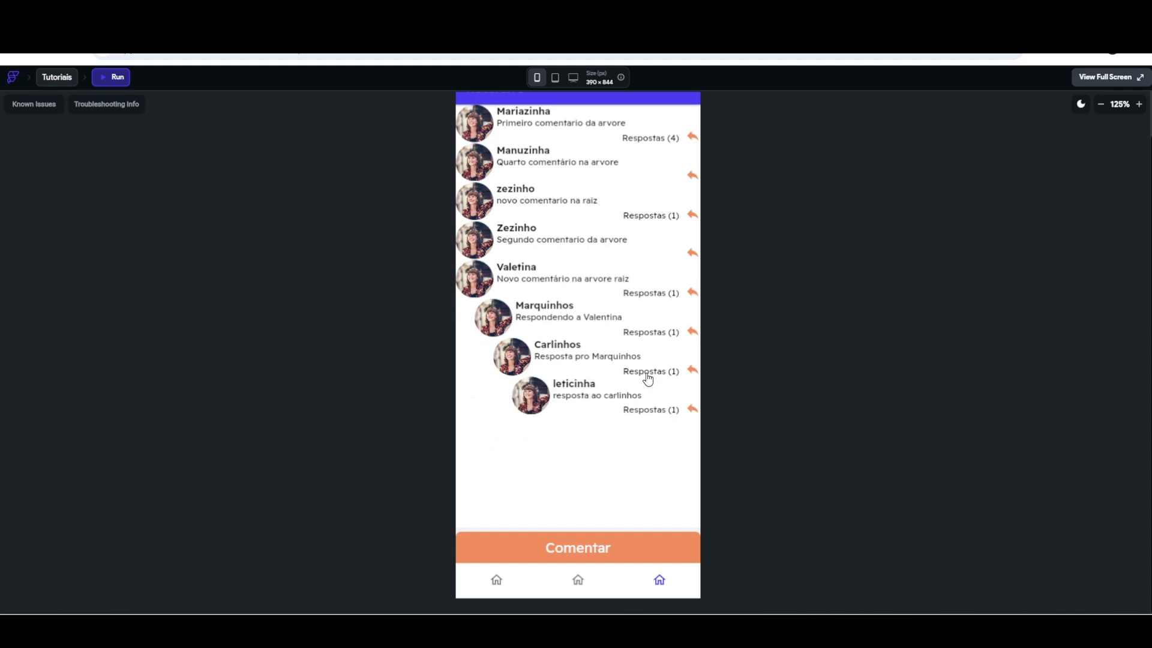
pyautogui.click(648, 413)
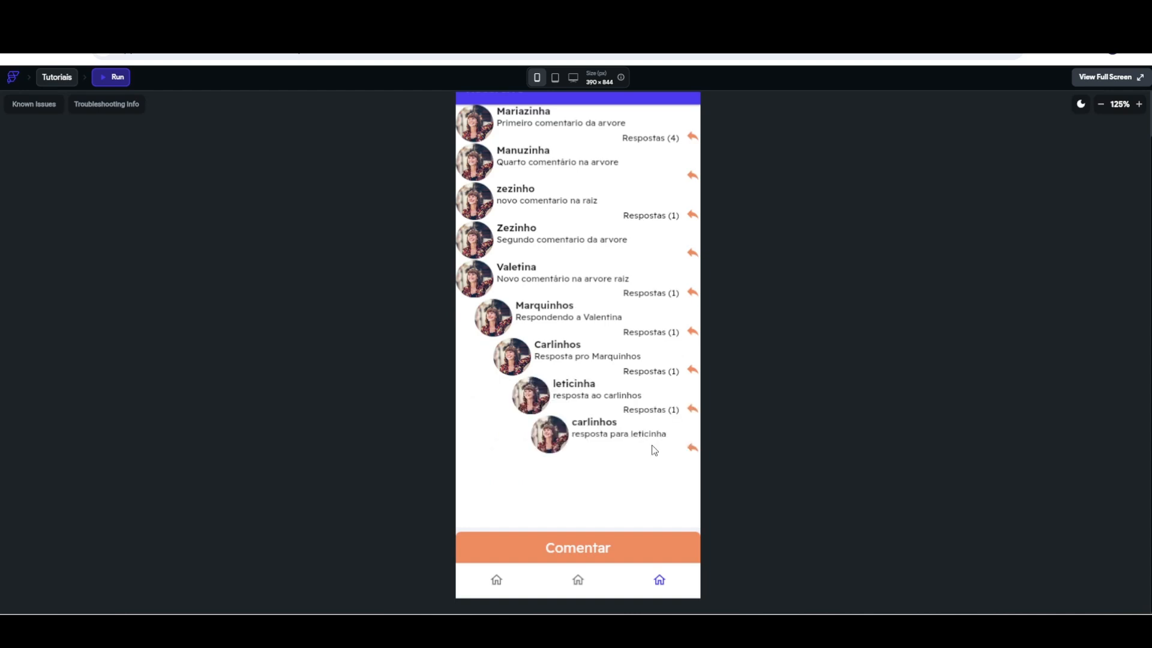
pyautogui.click(645, 415)
pyautogui.click(649, 374)
pyautogui.click(648, 337)
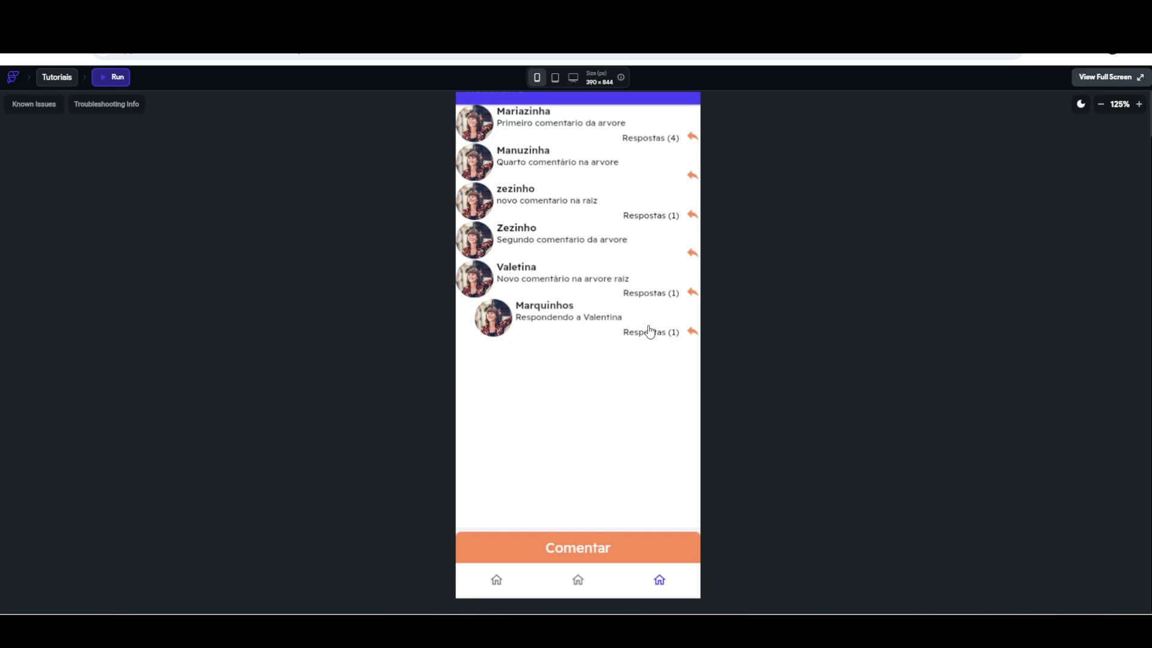
pyautogui.click(649, 297)
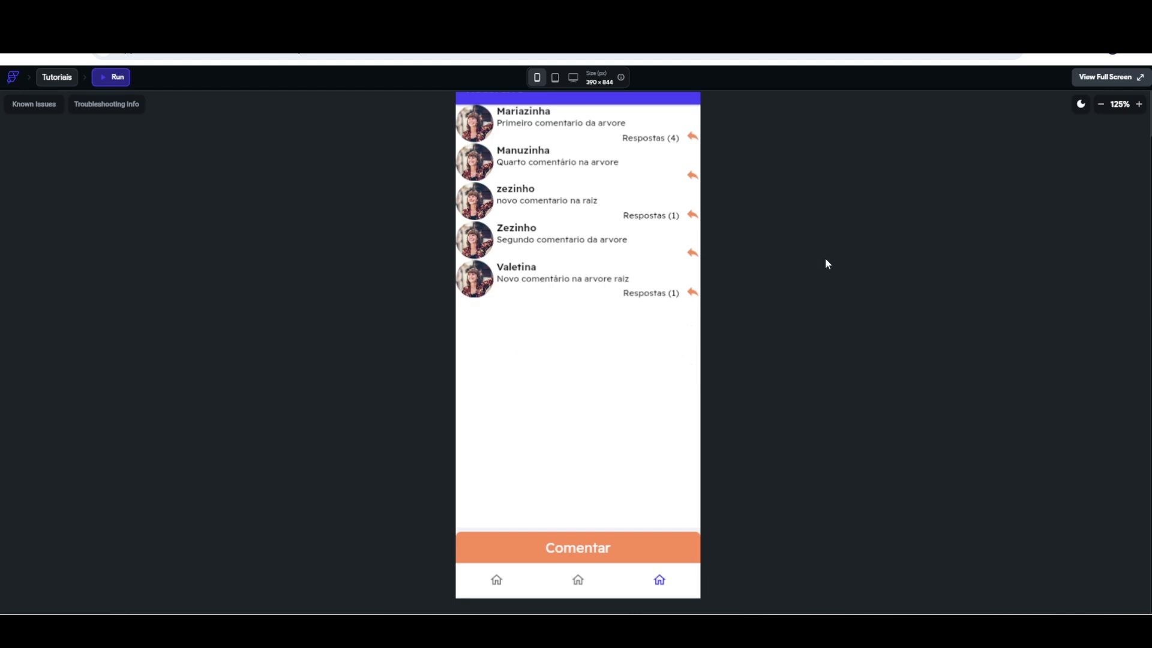